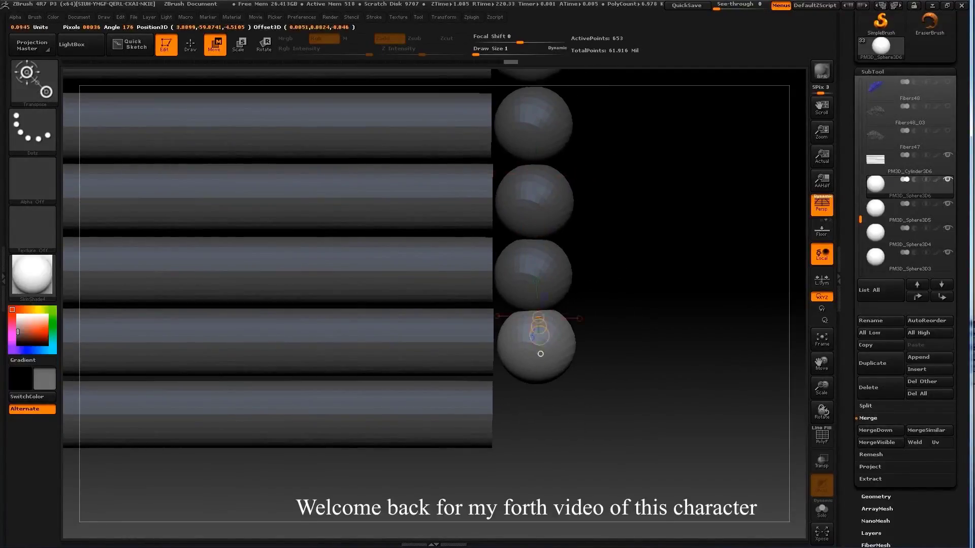
# Step: Place Ctrl-move copies of the sphere bead on the ends of all six cylinder strands
pyautogui.keyDown('ctrl'); pyautogui.moveTo(540, 354); pyautogui.dragTo(539, 429); pyautogui.keyUp('ctrl')
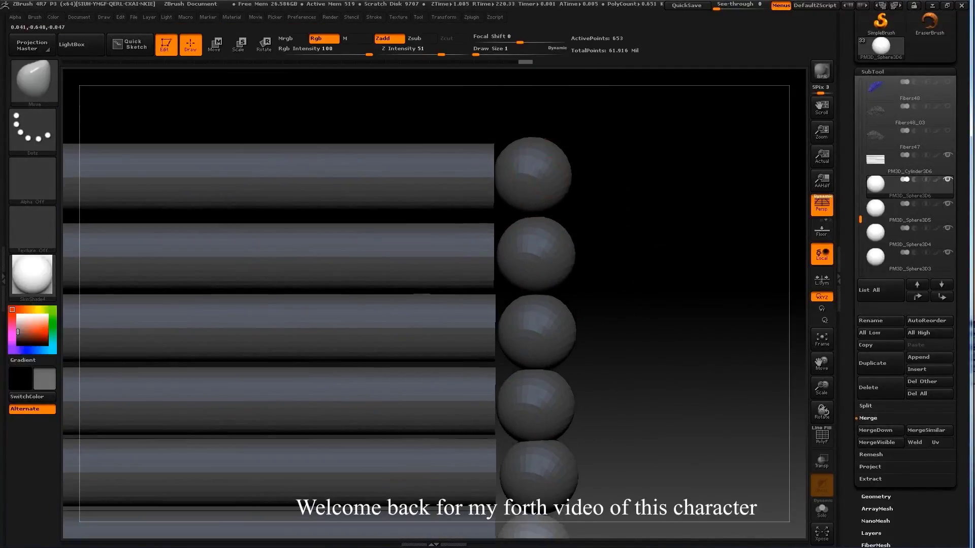
pyautogui.keyDown('alt'); pyautogui.click(537, 270); pyautogui.keyUp('alt')
pyautogui.press('w')
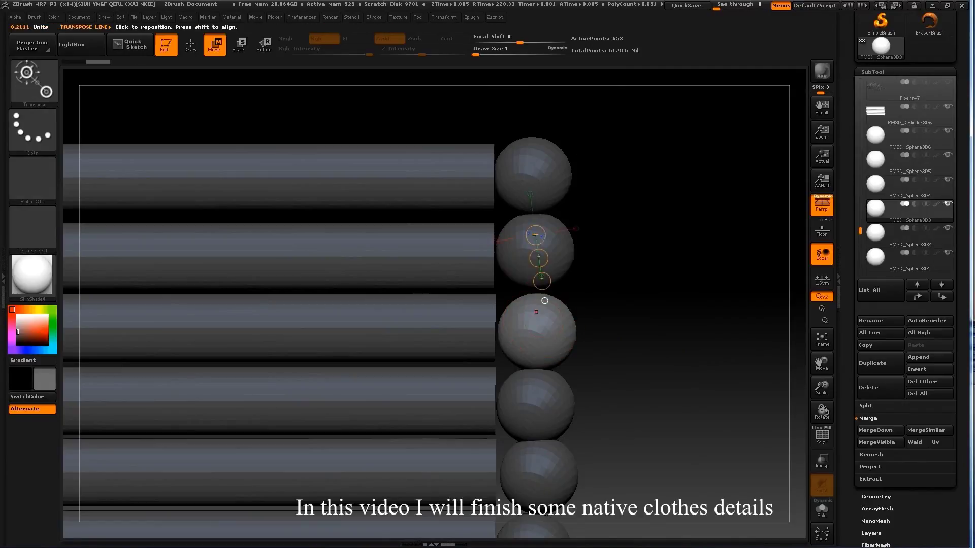
pyautogui.press('q')
pyautogui.keyDown('alt'); pyautogui.click(537, 403); pyautogui.keyUp('alt')
pyautogui.press('w')
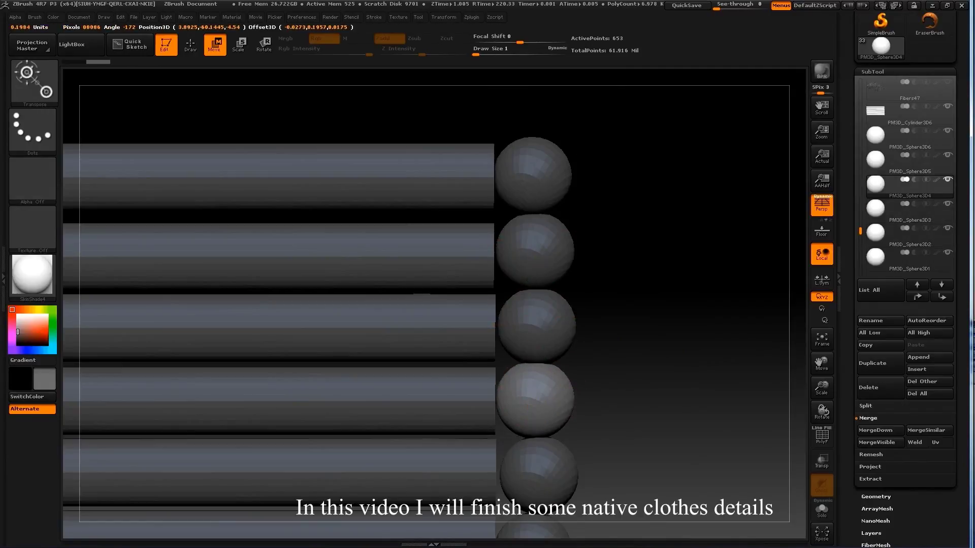
pyautogui.press('q')
pyautogui.moveTo(660, 213); pyautogui.dragTo(800, 238)
# Step: Merge Down the six sphere beads into one subtool, confirming each not-undoable warning
pyautogui.click(876, 134)
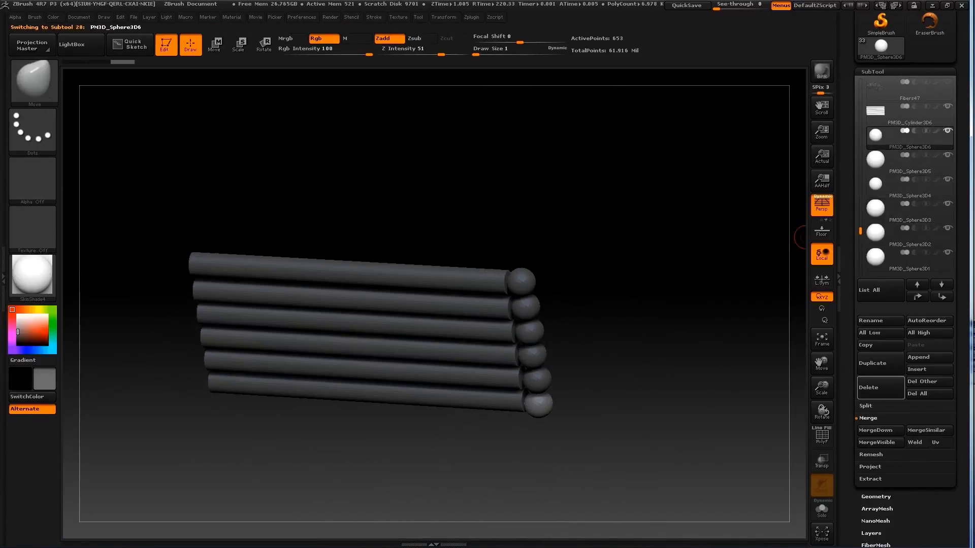
pyautogui.click(776, 447)
pyautogui.click(876, 430)
pyautogui.click(777, 448)
pyautogui.click(875, 430)
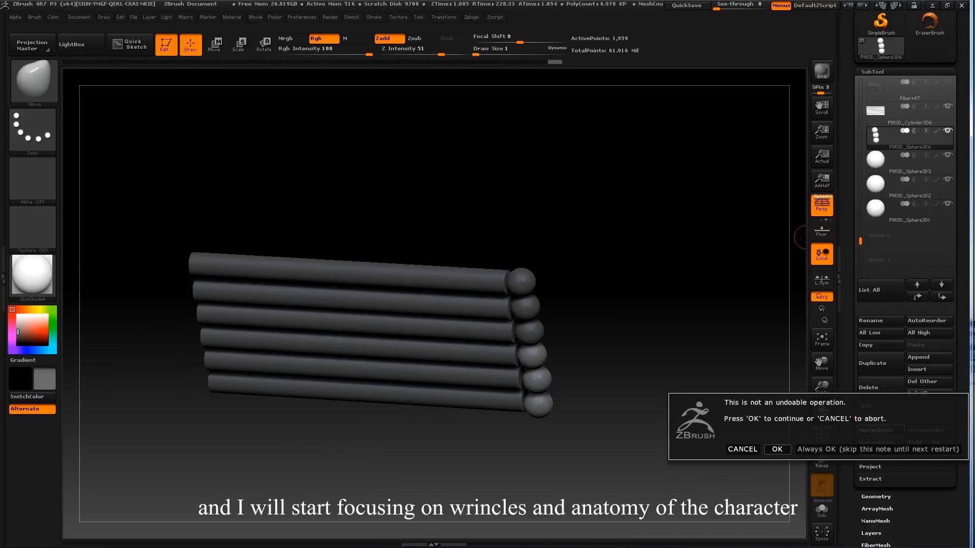
pyautogui.click(777, 448)
pyautogui.click(875, 430)
pyautogui.click(777, 448)
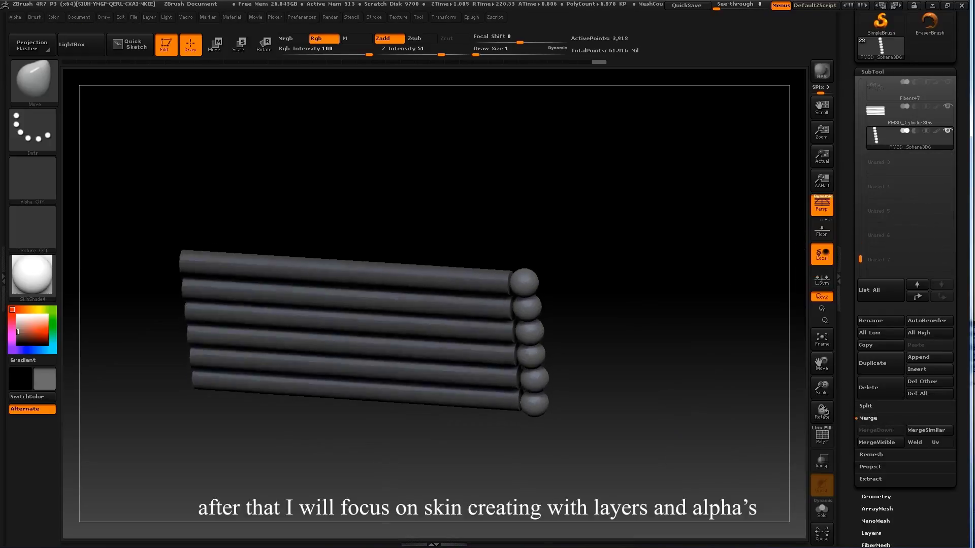
pyautogui.keyDown('shift'); pyautogui.moveTo(660, 304); pyautogui.dragTo(635, 304); pyautogui.keyUp('shift')
pyautogui.moveTo(799, 224); pyautogui.dragTo(656, 309)
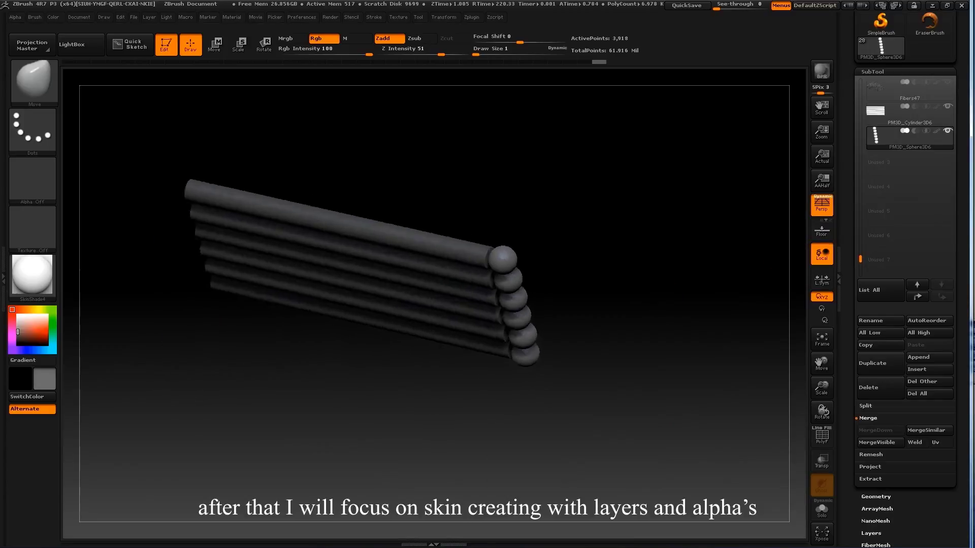
pyautogui.moveTo(807, 411); pyautogui.dragTo(802, 355)
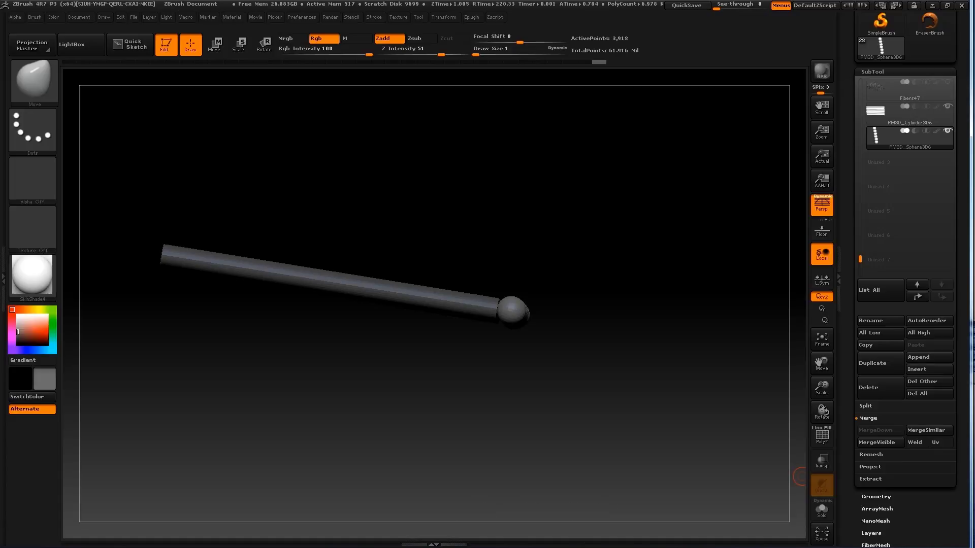
# Step: Duplicate the bead subtool four times, offsetting each copy outward along the strands
pyautogui.keyDown('shift'); pyautogui.moveTo(800, 477); pyautogui.dragTo(609, 437); pyautogui.keyUp('shift')
pyautogui.press('w')
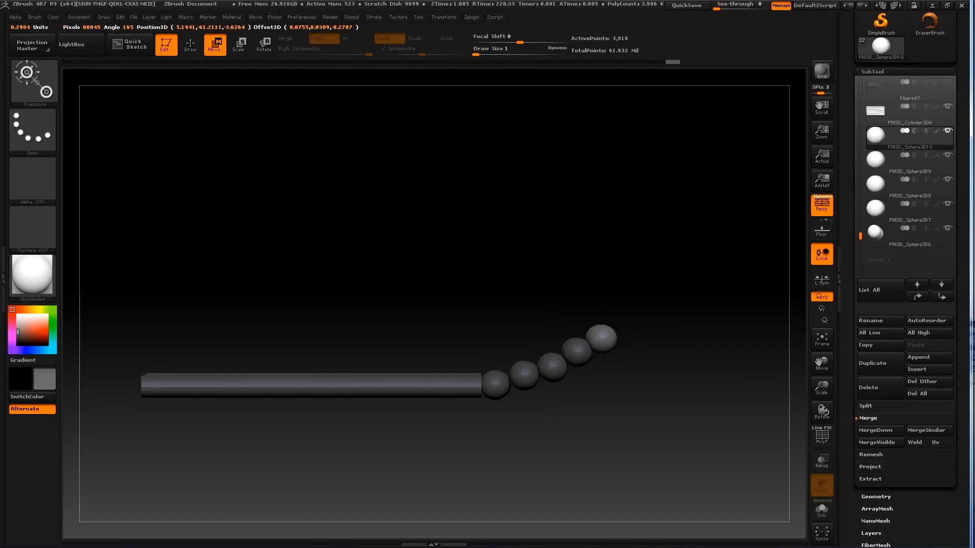
pyautogui.press('q')
pyautogui.moveTo(613, 367)
pyautogui.mouseDown()
pyautogui.moveTo(668, 254)
pyautogui.moveTo(702, 392)
pyautogui.moveTo(665, 351)
pyautogui.mouseUp()
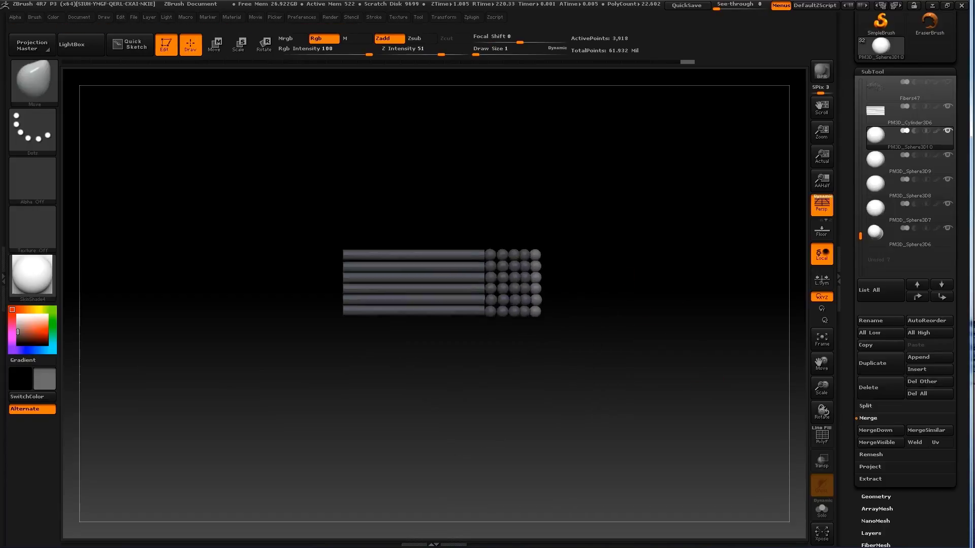
# Step: Turn on PolyF and select the rightmost bead column subtool
pyautogui.click(821, 435)
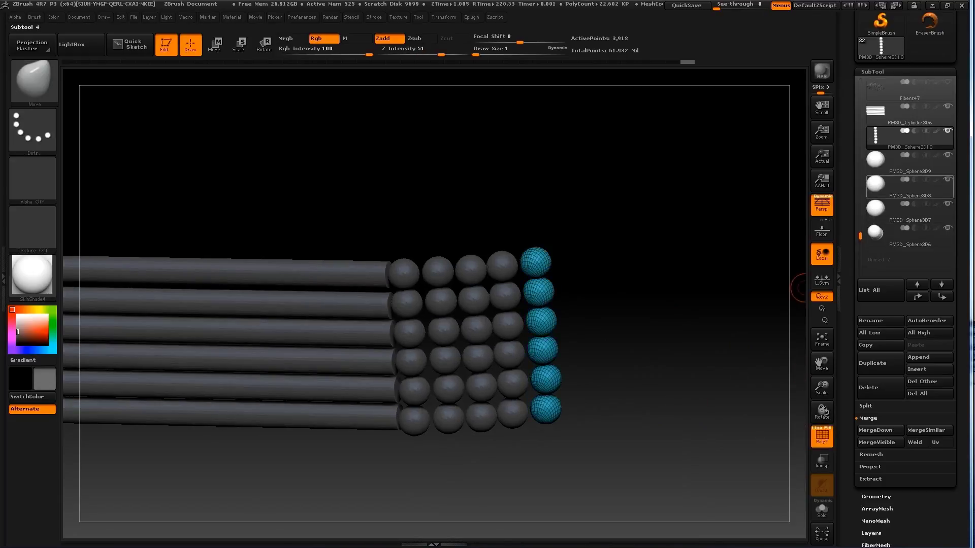
pyautogui.hotkey('alt', 'Down')
pyautogui.hotkey('alt', 'Down')
pyautogui.hotkey('alt', 'Down')
pyautogui.hotkey('alt', 'Up')
pyautogui.hotkey('alt', 'Up')
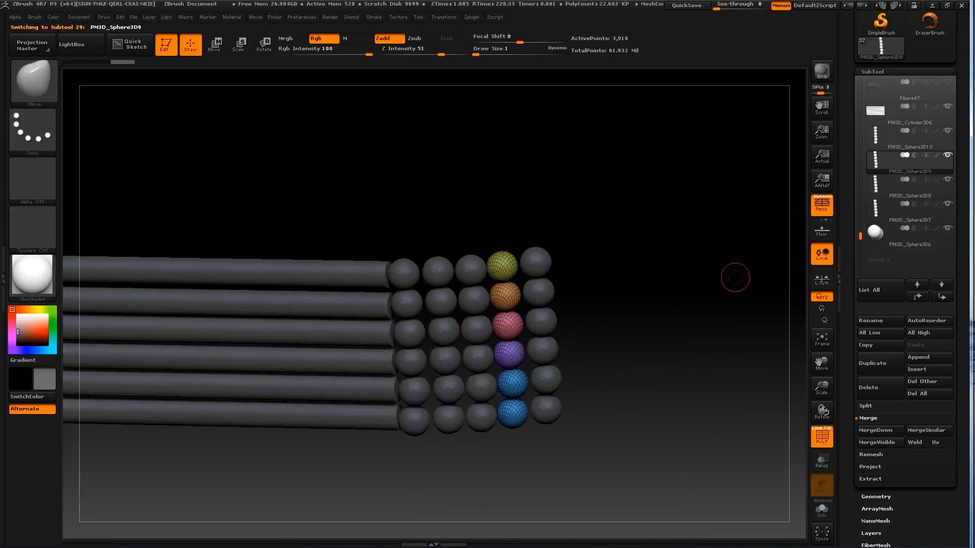
pyautogui.hotkey('alt', 'Up')
pyautogui.click(908, 236)
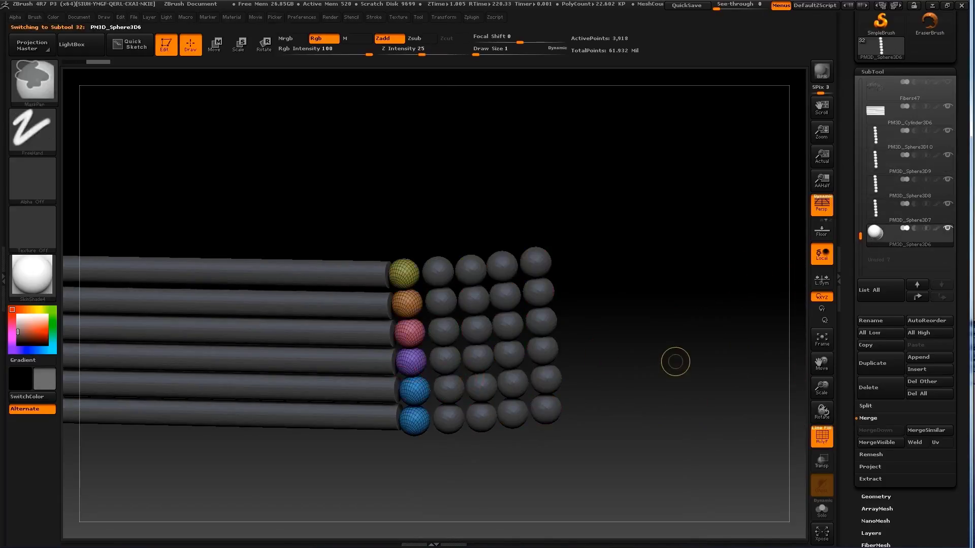
pyautogui.click(909, 137)
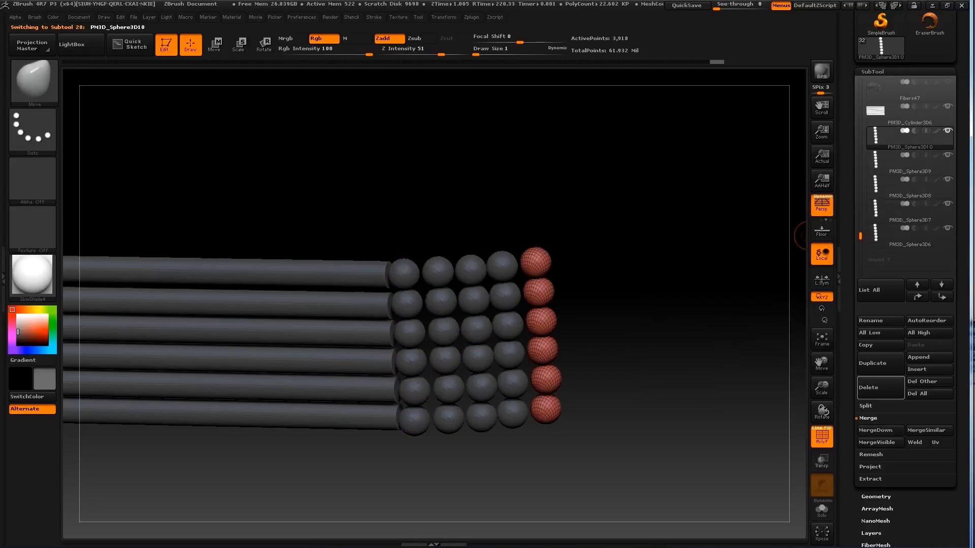
# Step: Merge Down the remaining bead columns into one subtool, then turn PolyF off
pyautogui.click(875, 430)
pyautogui.click(777, 453)
pyautogui.click(875, 430)
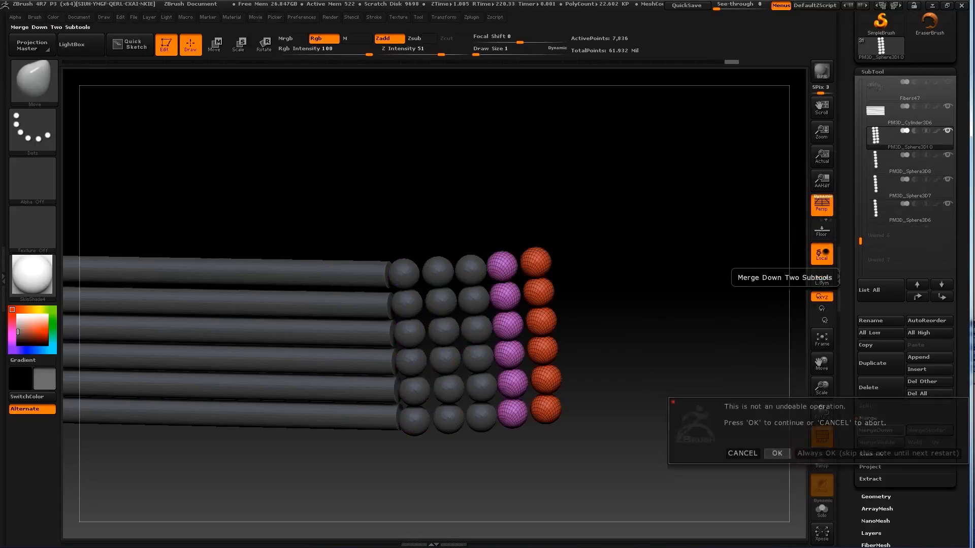
pyautogui.click(776, 453)
pyautogui.click(875, 430)
pyautogui.click(777, 453)
pyautogui.click(875, 430)
pyautogui.click(776, 453)
pyautogui.moveTo(777, 454)
pyautogui.mouseDown()
pyautogui.moveTo(668, 396)
pyautogui.moveTo(802, 432)
pyautogui.mouseUp()
pyautogui.click(821, 436)
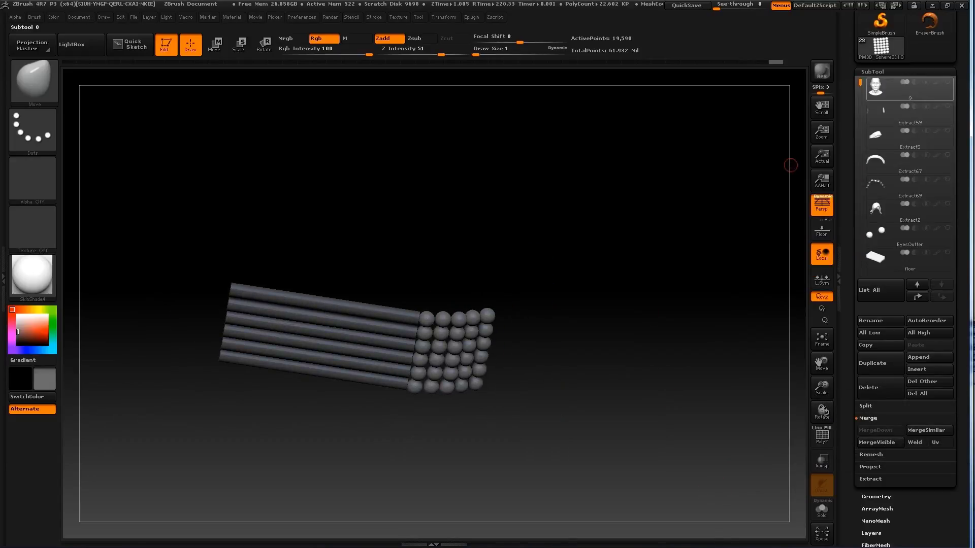
# Step: Merge the bead grid down into the Cylinder3D6 strands subtool
pyautogui.moveTo(791, 165); pyautogui.dragTo(682, 442)
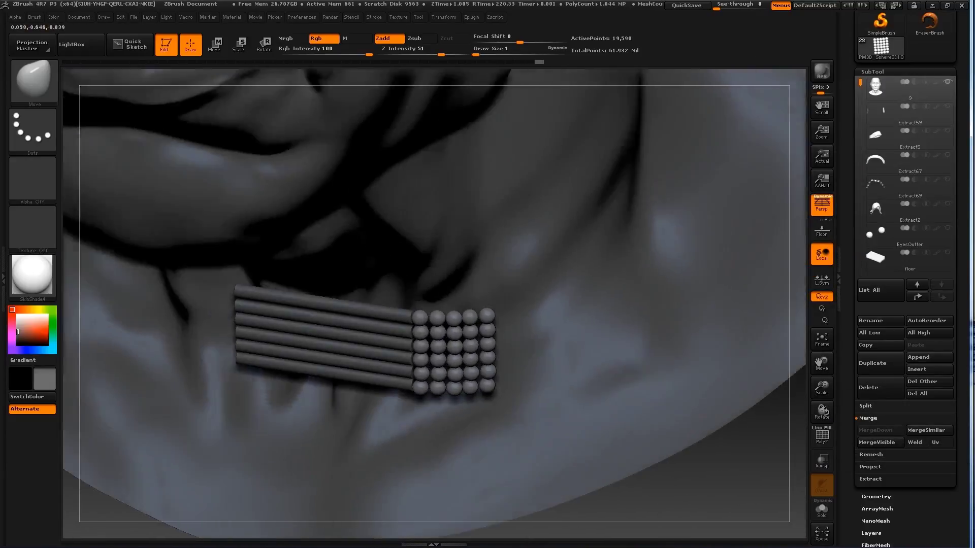
pyautogui.press('f')
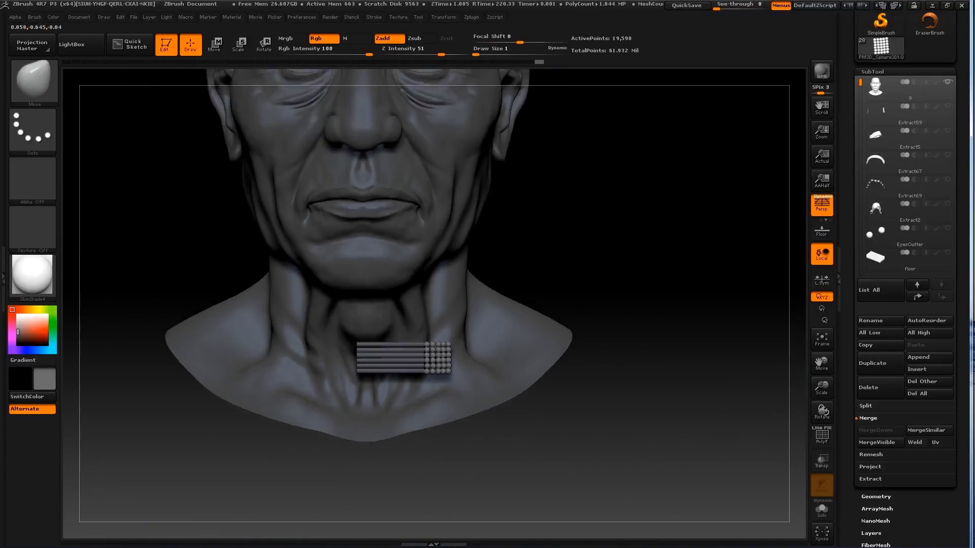
pyautogui.scroll(5, 803, 378)
pyautogui.press('Up')
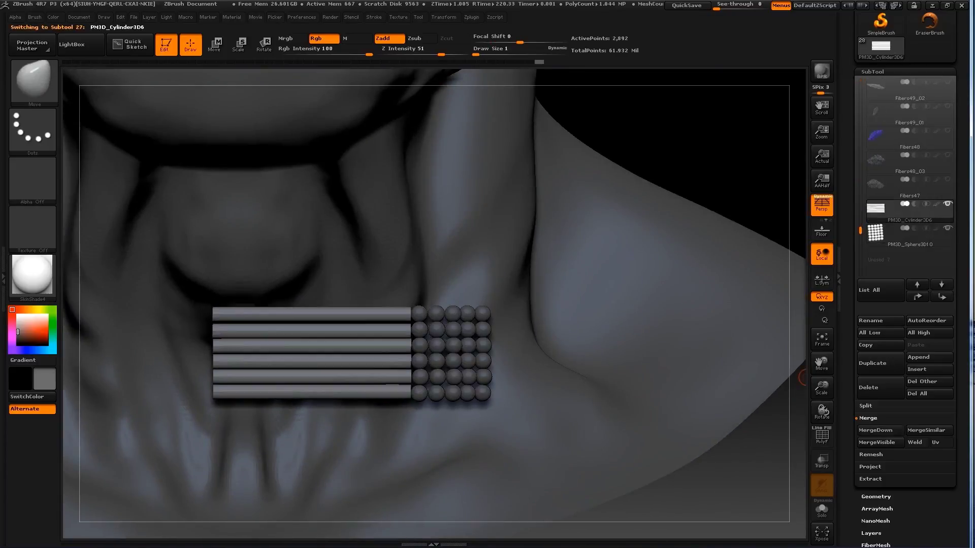
pyautogui.click(880, 430)
pyautogui.click(777, 452)
# Step: Enlarge and rotate the beaded strand piece to sit against the front of the neck
pyautogui.press('e')
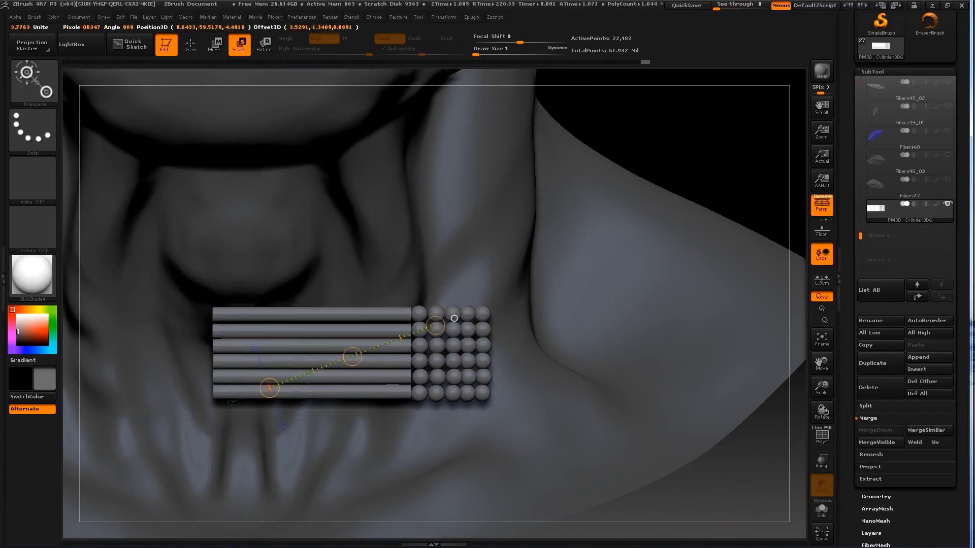
pyautogui.moveTo(269, 387); pyautogui.dragTo(284, 396)
pyautogui.moveTo(381, 336); pyautogui.dragTo(451, 321, button='right')
pyautogui.press('w')
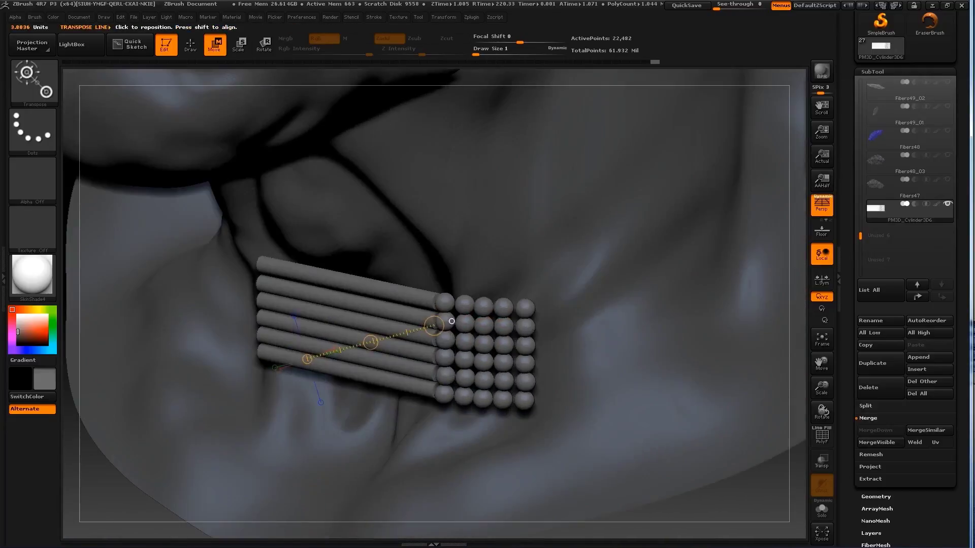
pyautogui.press('r')
pyautogui.moveTo(452, 363)
pyautogui.keyDown('alt'); pyautogui.mouseDown(button='right')
pyautogui.moveTo(414, 351)
pyautogui.moveTo(471, 323)
pyautogui.moveTo(435, 352)
pyautogui.moveTo(447, 337)
pyautogui.moveTo(474, 341)
pyautogui.moveTo(372, 351)
pyautogui.mouseUp(button='right'); pyautogui.keyUp('alt')
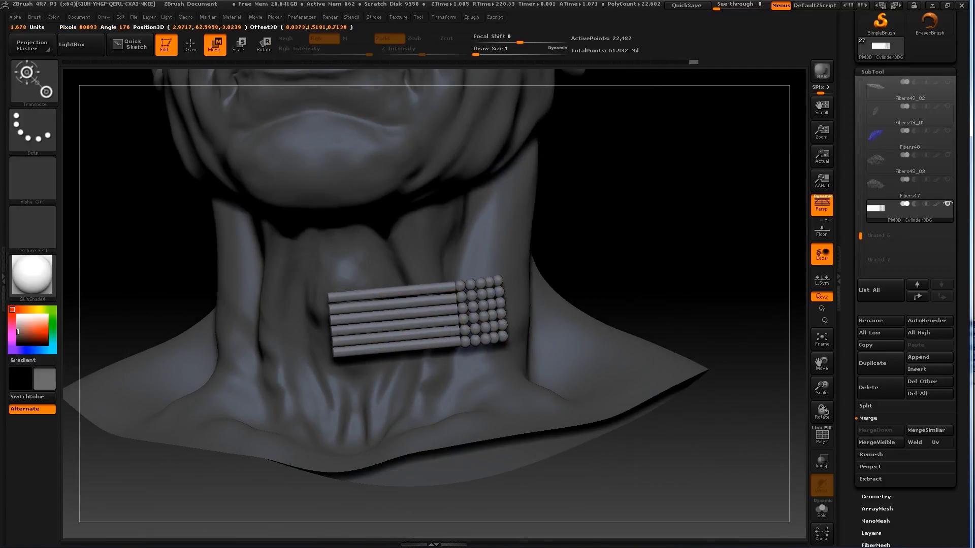
pyautogui.press('q')
pyautogui.moveTo(424, 354)
pyautogui.mouseDown(button='right')
pyautogui.moveTo(407, 304)
pyautogui.moveTo(386, 330)
pyautogui.moveTo(355, 284)
pyautogui.mouseUp(button='right')
pyautogui.moveTo(385, 330)
pyautogui.mouseDown(button='right')
pyautogui.moveTo(406, 254)
pyautogui.moveTo(446, 330)
pyautogui.mouseUp(button='right')
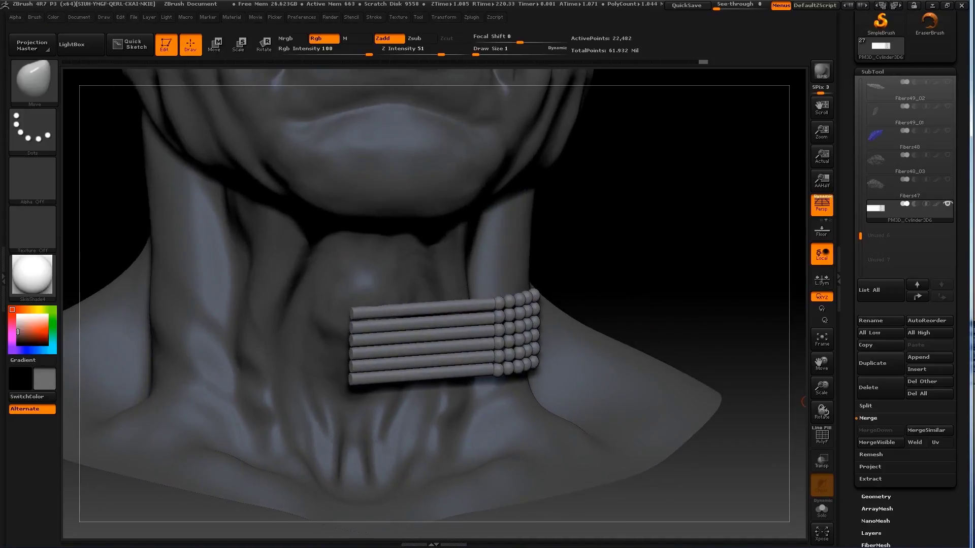
pyautogui.click(894, 235)
pyautogui.click(873, 72)
# Step: Mirror the piece with Tool > Deformation and rotate it across the strands
pyautogui.click(878, 16)
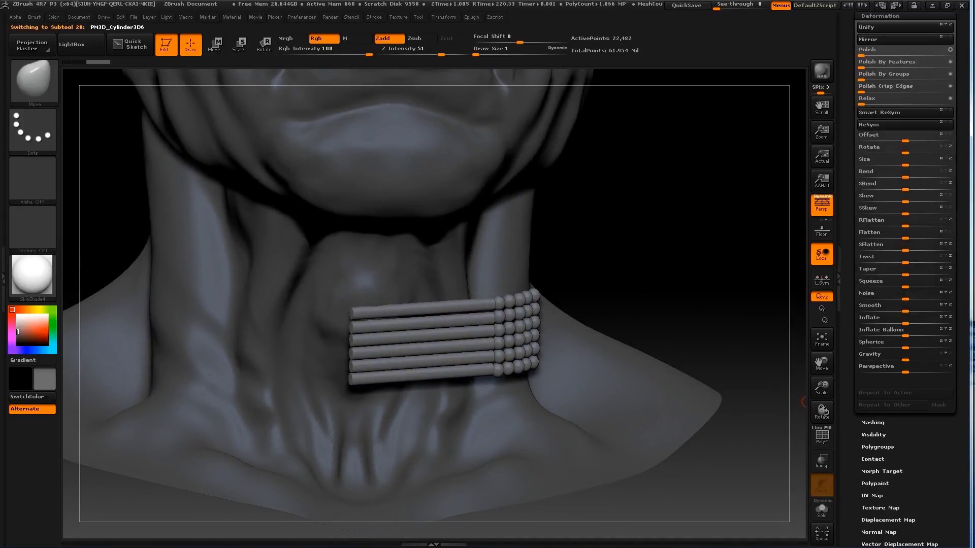
pyautogui.moveTo(806, 402); pyautogui.dragTo(683, 289, button='right')
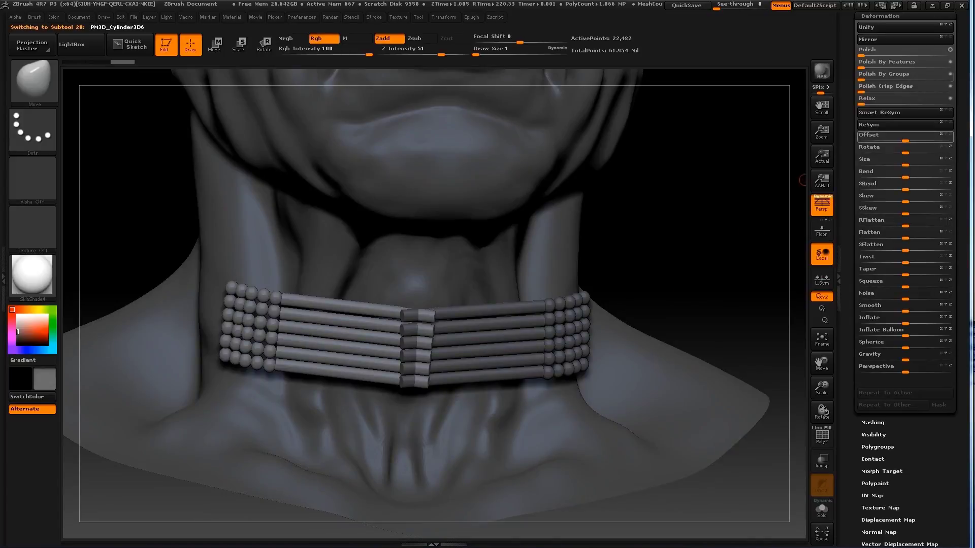
pyautogui.press('w')
pyautogui.press('r')
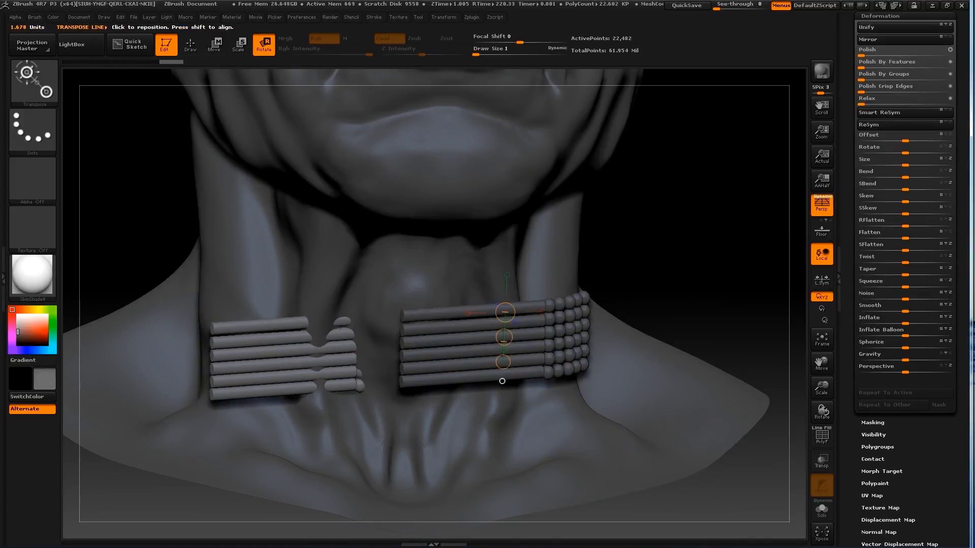
pyautogui.moveTo(507, 368); pyautogui.dragTo(447, 218)
pyautogui.moveTo(447, 219); pyautogui.dragTo(516, 144, button='right')
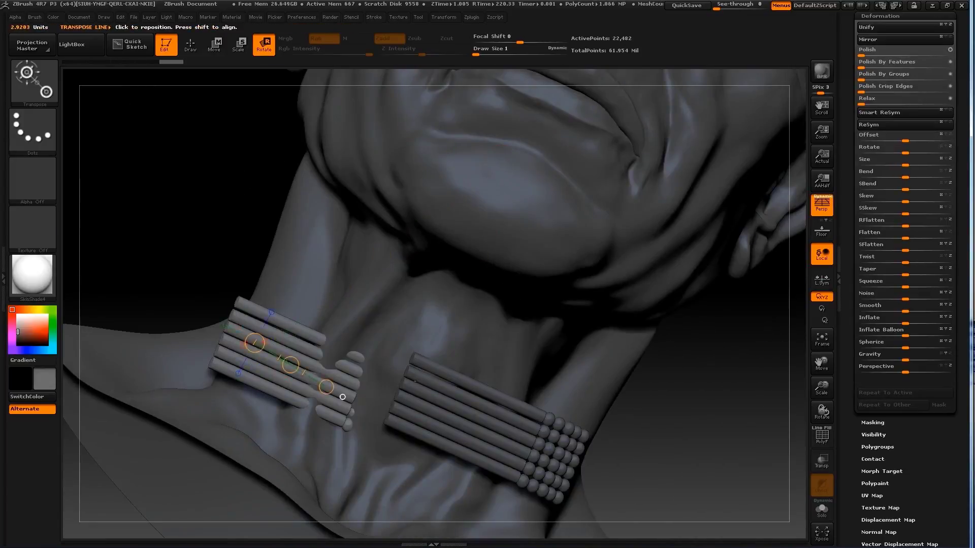
pyautogui.moveTo(343, 397)
pyautogui.mouseDown(button='right')
pyautogui.moveTo(235, 368)
pyautogui.moveTo(307, 367)
pyautogui.moveTo(283, 338)
pyautogui.moveTo(257, 359)
pyautogui.moveTo(321, 406)
pyautogui.moveTo(385, 366)
pyautogui.moveTo(373, 311)
pyautogui.mouseUp(button='right')
# Step: Move the bar collar to lie horizontally across the front of the neck
pyautogui.press('w')
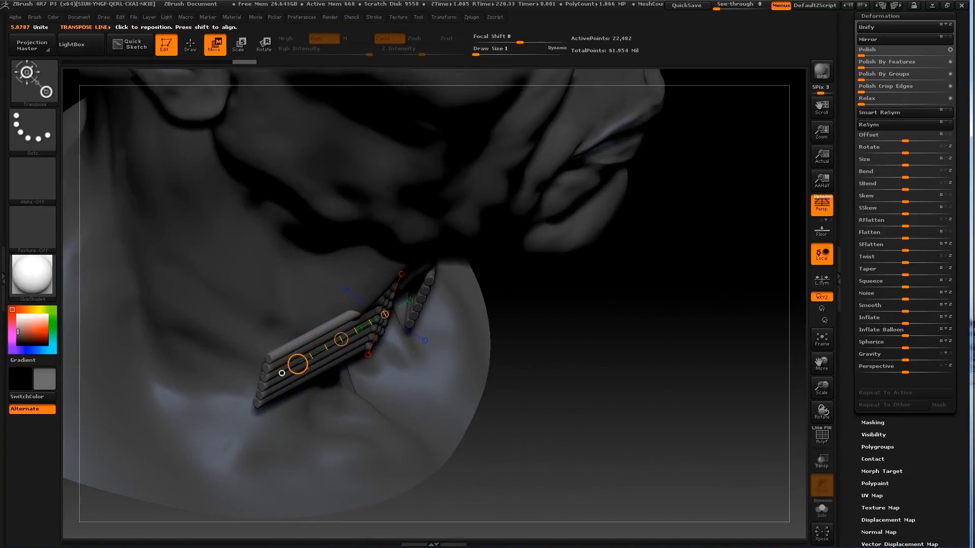
pyautogui.moveTo(271, 362); pyautogui.dragTo(367, 326)
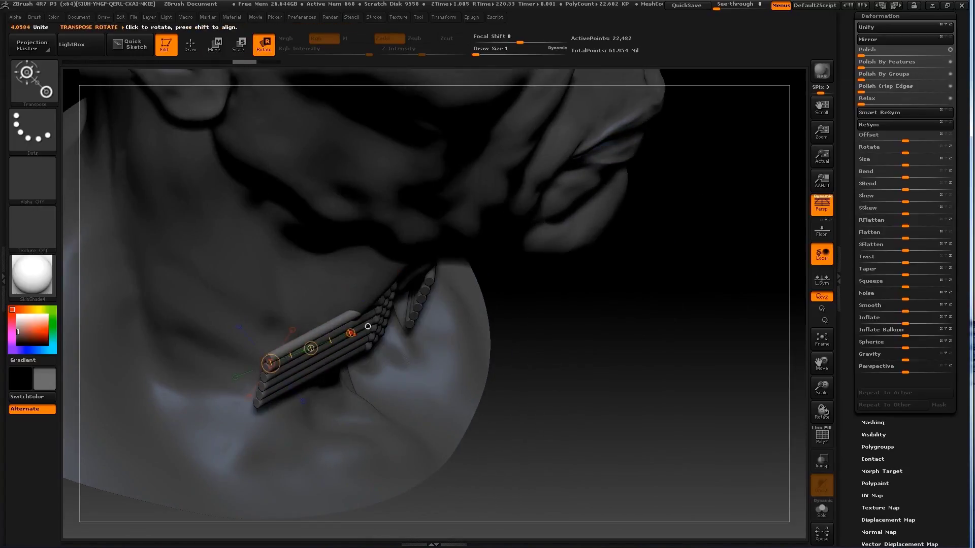
pyautogui.moveTo(367, 327)
pyautogui.mouseDown(button='right')
pyautogui.moveTo(353, 353)
pyautogui.moveTo(386, 350)
pyautogui.mouseUp(button='right')
pyautogui.moveTo(313, 367); pyautogui.dragTo(384, 348)
pyautogui.moveTo(384, 349); pyautogui.dragTo(404, 343, button='right')
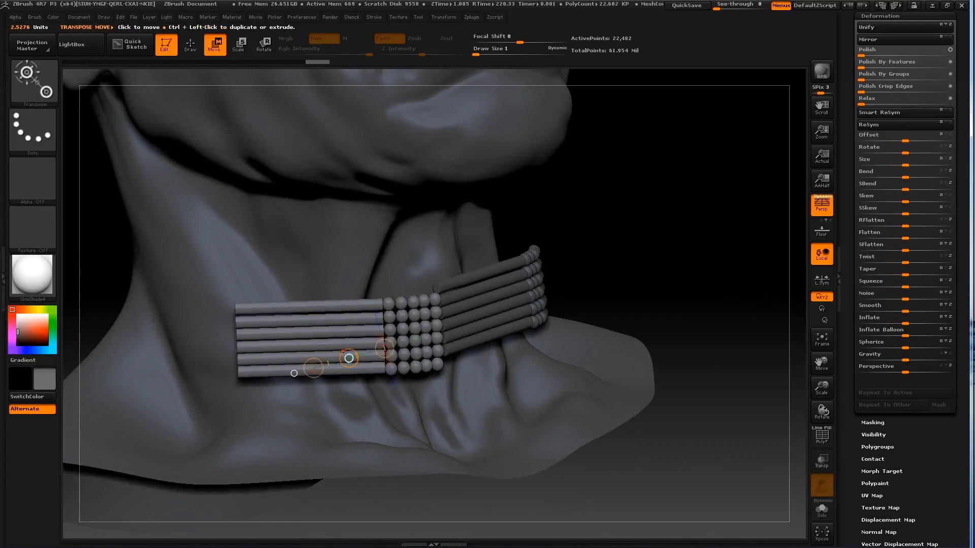
pyautogui.moveTo(294, 373); pyautogui.dragTo(312, 397, button='right')
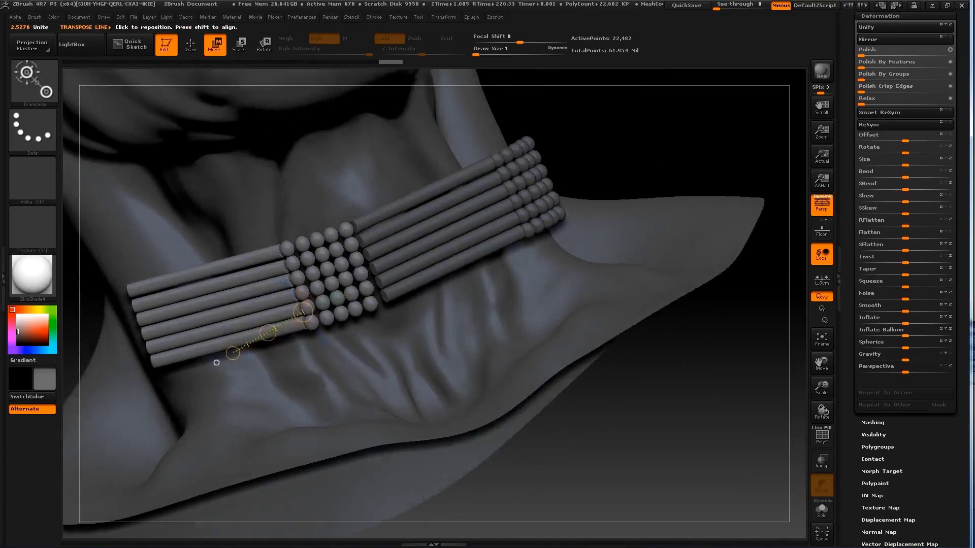
pyautogui.moveTo(312, 397); pyautogui.dragTo(308, 362, button='right')
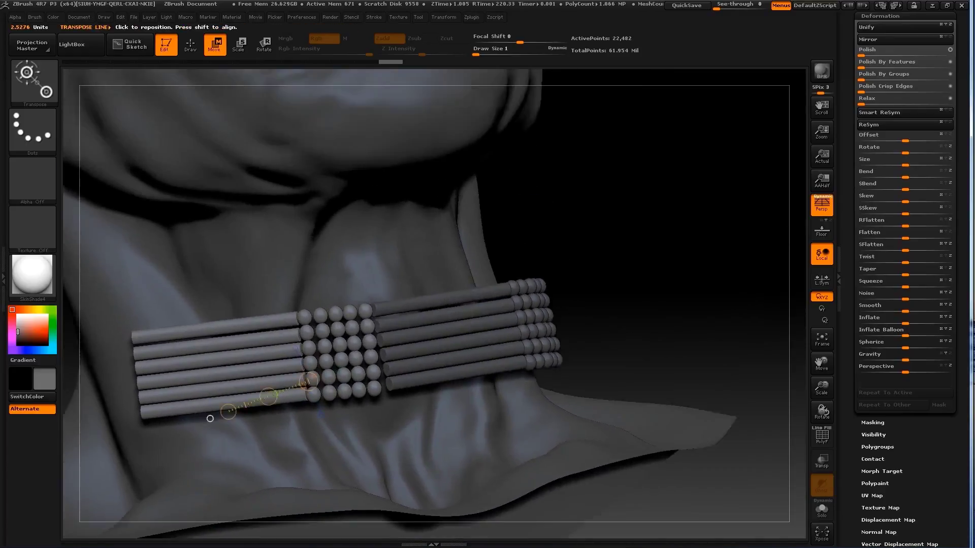
# Step: Mask the right-hand bar piece and bend its unmasked ends toward the neck
pyautogui.press('r')
pyautogui.press('w')
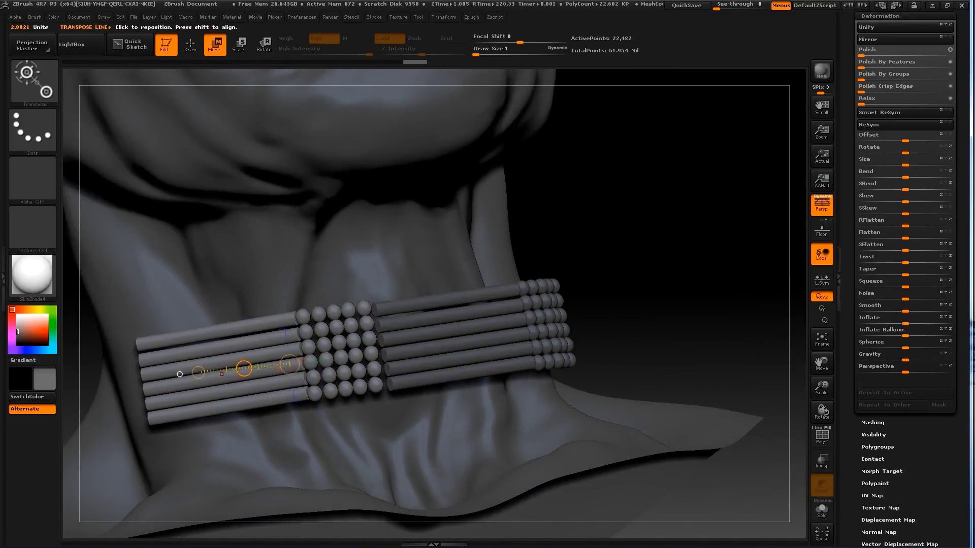
pyautogui.press('q')
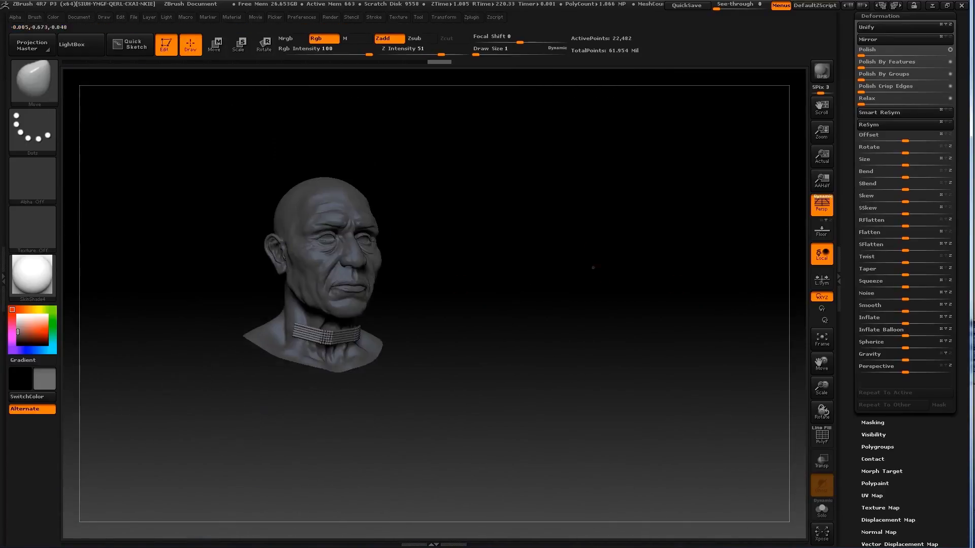
pyautogui.moveTo(592, 266); pyautogui.dragTo(508, 284, button='right')
pyautogui.moveTo(355, 355); pyautogui.dragTo(413, 376, button='right')
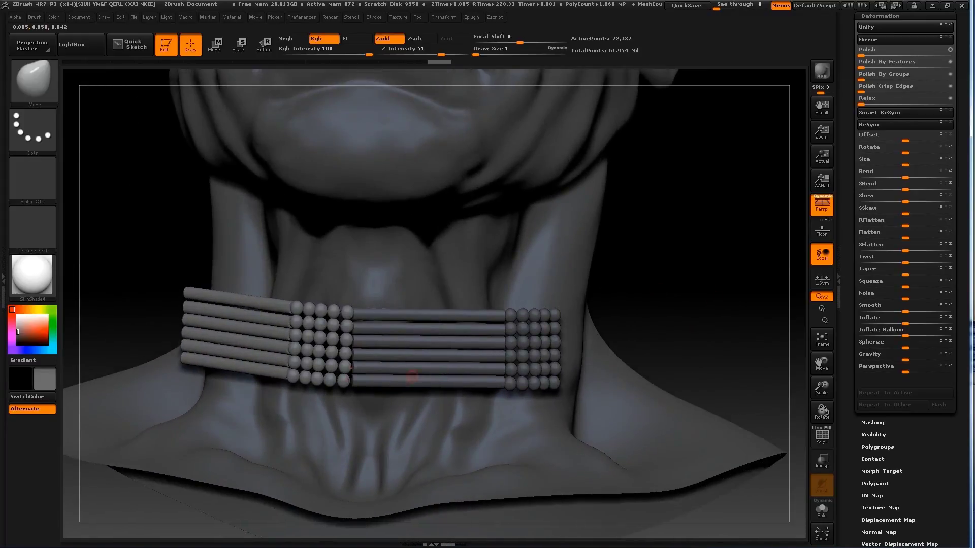
pyautogui.keyDown('alt'); pyautogui.click(354, 376); pyautogui.keyUp('alt')
pyautogui.moveTo(675, 307); pyautogui.dragTo(677, 340, button='right')
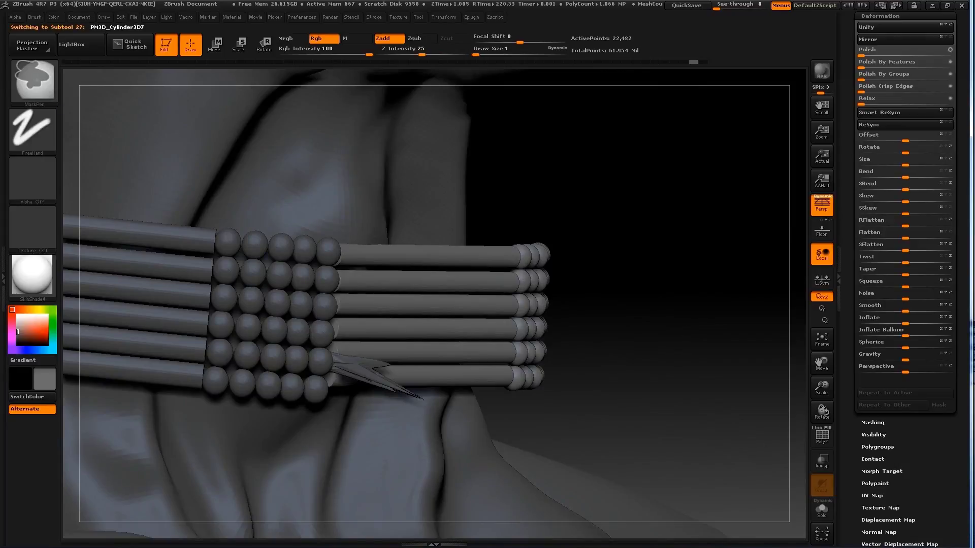
pyautogui.moveTo(707, 227)
pyautogui.mouseDown(button='right')
pyautogui.moveTo(660, 254)
pyautogui.moveTo(611, 375)
pyautogui.moveTo(558, 356)
pyautogui.mouseUp(button='right')
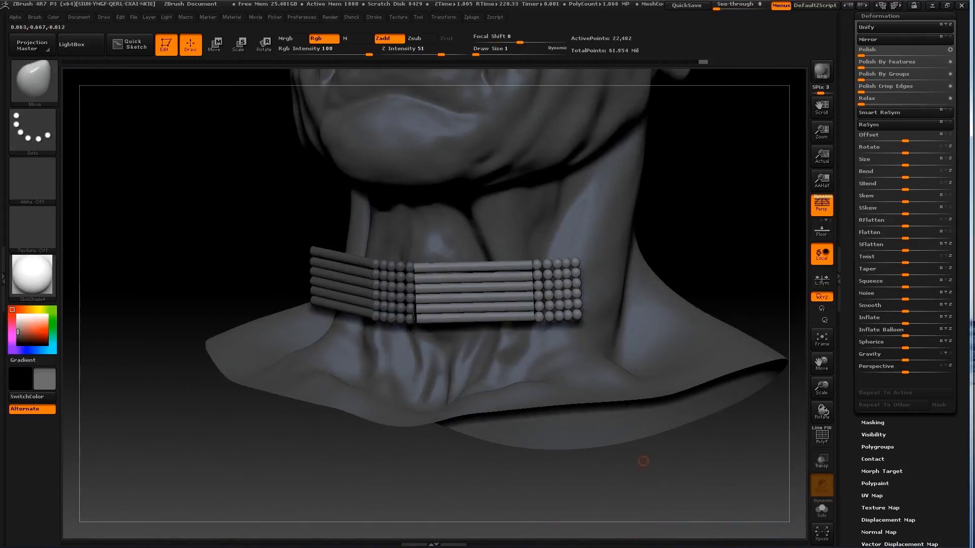
pyautogui.keyDown('ctrl'); pyautogui.moveTo(471, 220); pyautogui.dragTo(652, 481); pyautogui.keyUp('ctrl')
pyautogui.keyDown('alt'); pyautogui.moveTo(561, 350); pyautogui.dragTo(418, 314, button='right'); pyautogui.keyUp('alt')
pyautogui.press('w')
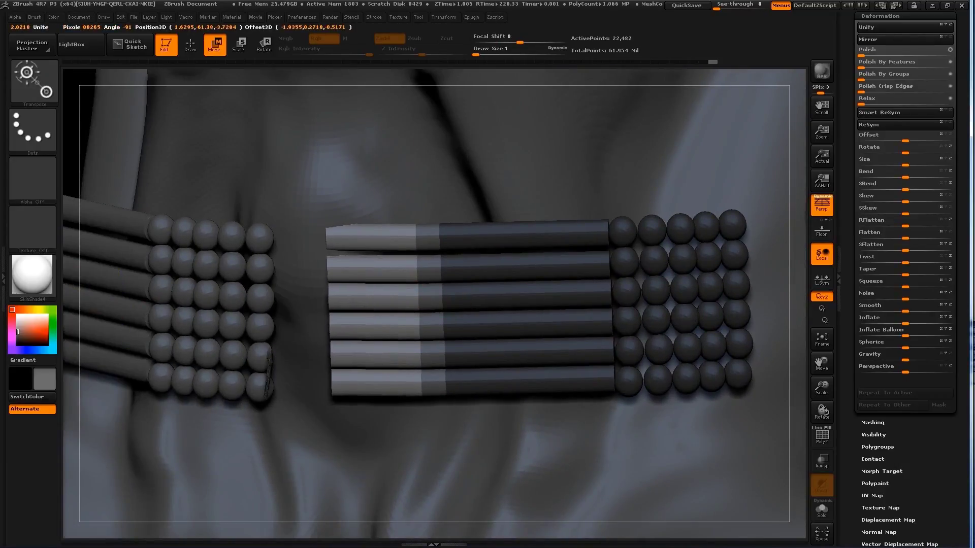
pyautogui.moveTo(265, 320); pyautogui.dragTo(265, 327, button='right')
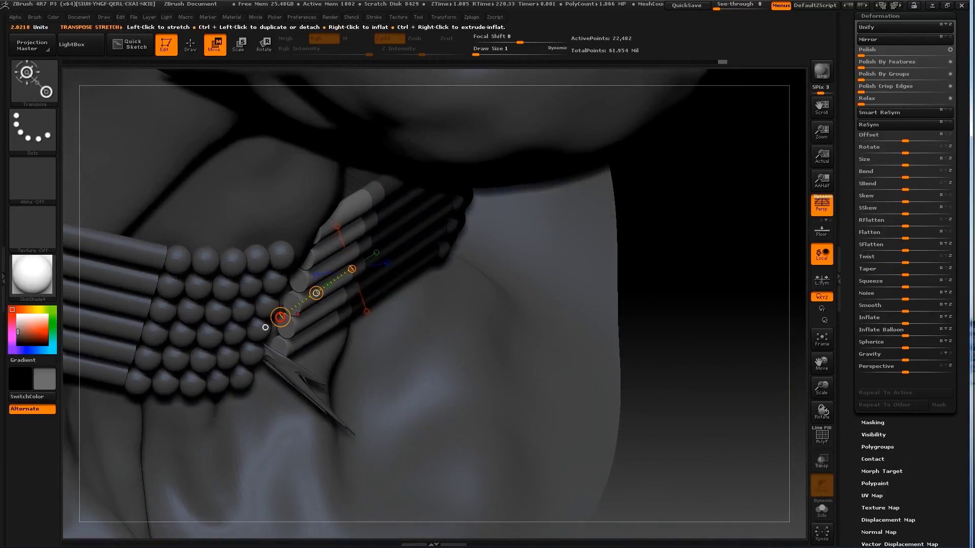
pyautogui.moveTo(436, 304); pyautogui.dragTo(508, 305, button='right')
# Step: Select the left-hand bar piece and mask its right portion, leaving the side bars free
pyautogui.keyDown('ctrl'); pyautogui.moveTo(283, 262); pyautogui.dragTo(598, 392); pyautogui.keyUp('ctrl')
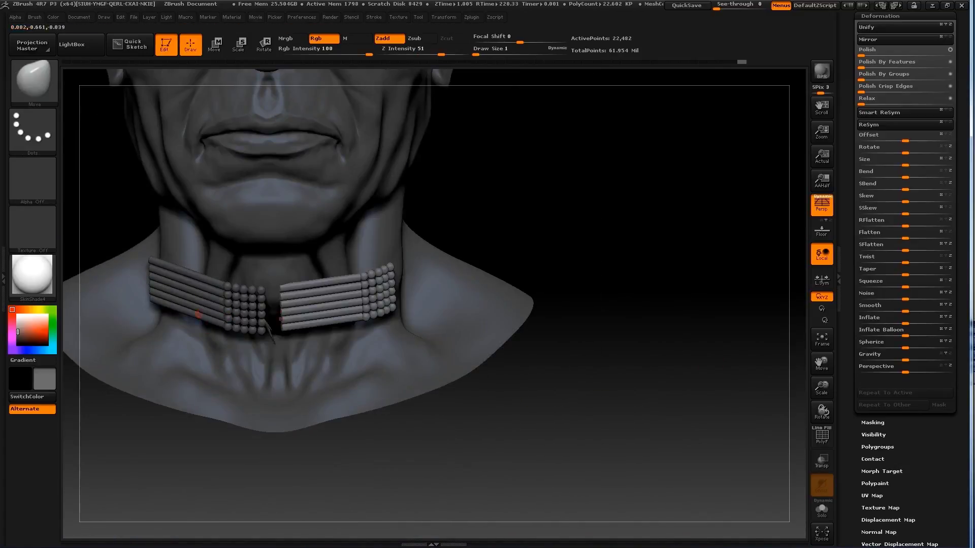
pyautogui.press('q')
pyautogui.keyDown('alt'); pyautogui.moveTo(431, 305); pyautogui.dragTo(431, 253, button='right'); pyautogui.keyUp('alt')
pyautogui.keyDown('alt'); pyautogui.moveTo(315, 335); pyautogui.dragTo(322, 322, button='right'); pyautogui.keyUp('alt')
pyautogui.keyDown('alt'); pyautogui.click(288, 308); pyautogui.keyUp('alt')
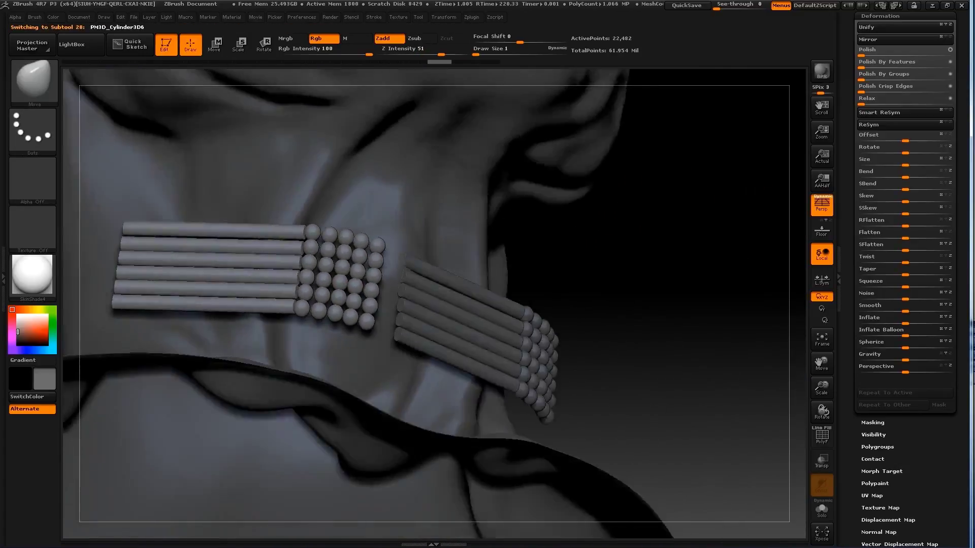
pyautogui.moveTo(577, 235); pyautogui.dragTo(507, 243, button='right')
pyautogui.keyDown('ctrl'); pyautogui.moveTo(248, 142); pyautogui.dragTo(602, 435); pyautogui.keyUp('ctrl')
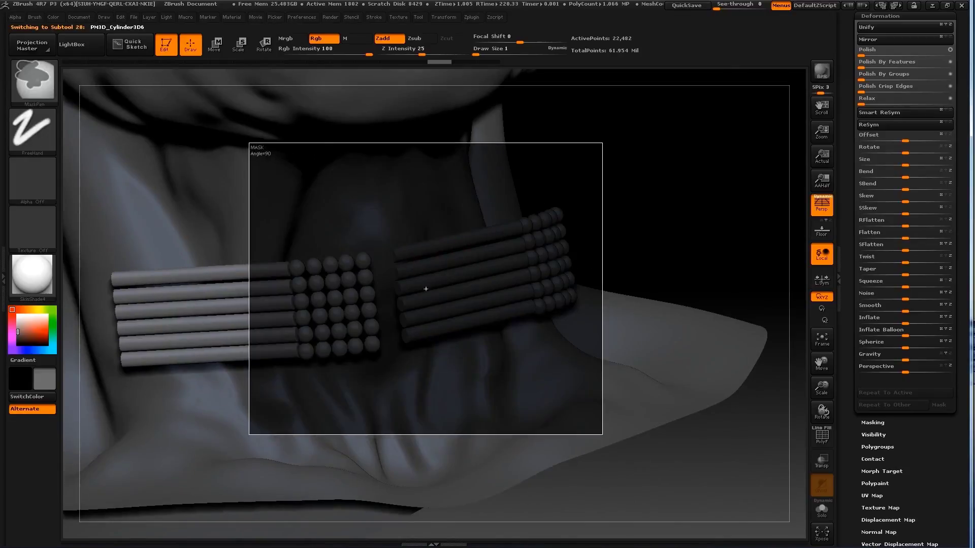
pyautogui.moveTo(602, 435)
pyautogui.mouseDown(button='right')
pyautogui.moveTo(598, 322)
pyautogui.moveTo(670, 253)
pyautogui.mouseUp(button='right')
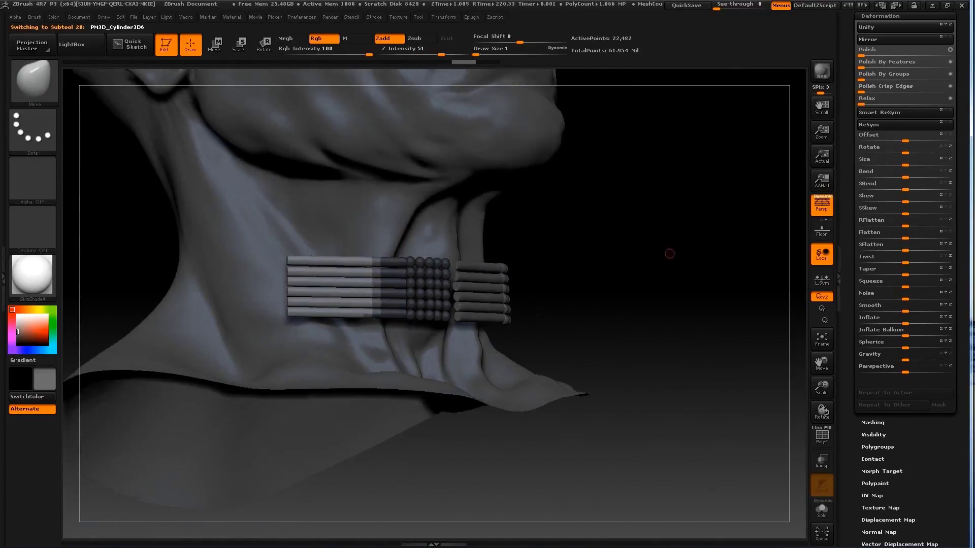
pyautogui.keyDown('ctrl'); pyautogui.moveTo(462, 353); pyautogui.dragTo(609, 462); pyautogui.keyUp('ctrl')
pyautogui.keyDown('alt'); pyautogui.moveTo(533, 406); pyautogui.dragTo(508, 304, button='right'); pyautogui.keyUp('alt')
pyautogui.press('w')
pyautogui.moveTo(598, 315); pyautogui.dragTo(652, 303)
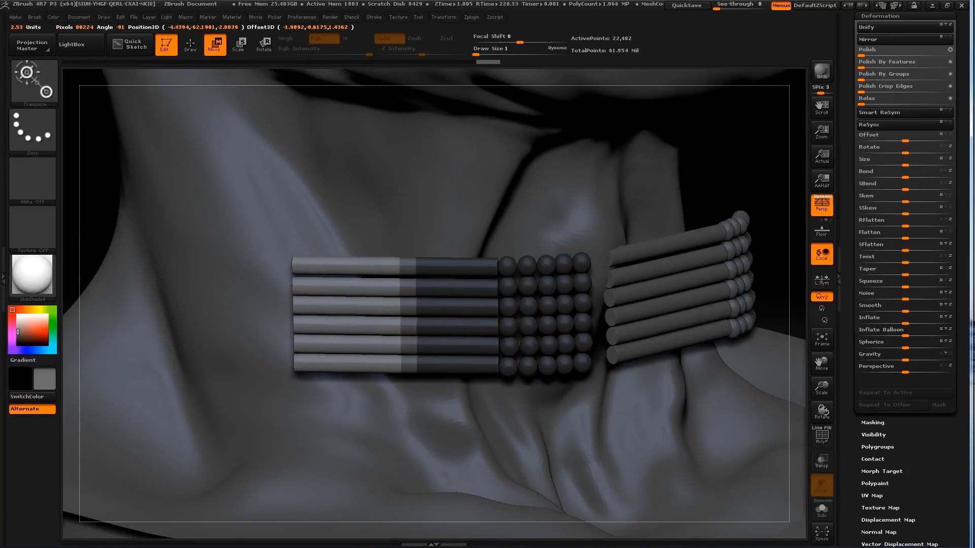
pyautogui.moveTo(507, 305)
pyautogui.mouseDown(button='right')
pyautogui.moveTo(406, 330)
pyautogui.moveTo(192, 296)
pyautogui.moveTo(198, 228)
pyautogui.moveTo(213, 264)
pyautogui.mouseUp(button='right')
pyautogui.press('q')
# Step: Move and rotate the unmasked left bars back to follow the neck's curve
pyautogui.press('w')
pyautogui.moveTo(266, 305); pyautogui.dragTo(360, 305)
pyautogui.moveTo(359, 305); pyautogui.dragTo(171, 270, button='right')
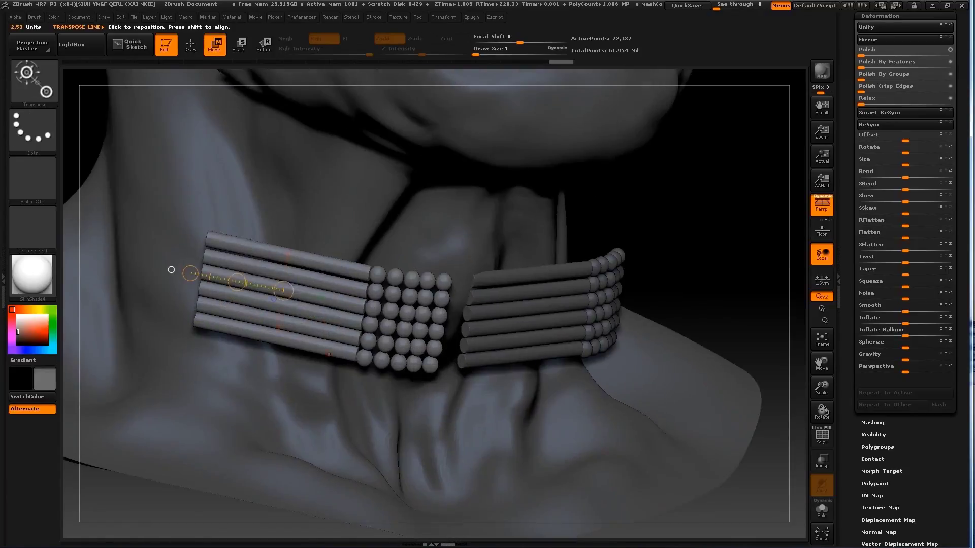
pyautogui.moveTo(423, 327); pyautogui.dragTo(300, 326, button='right')
pyautogui.moveTo(381, 330); pyautogui.dragTo(406, 325)
pyautogui.press('e')
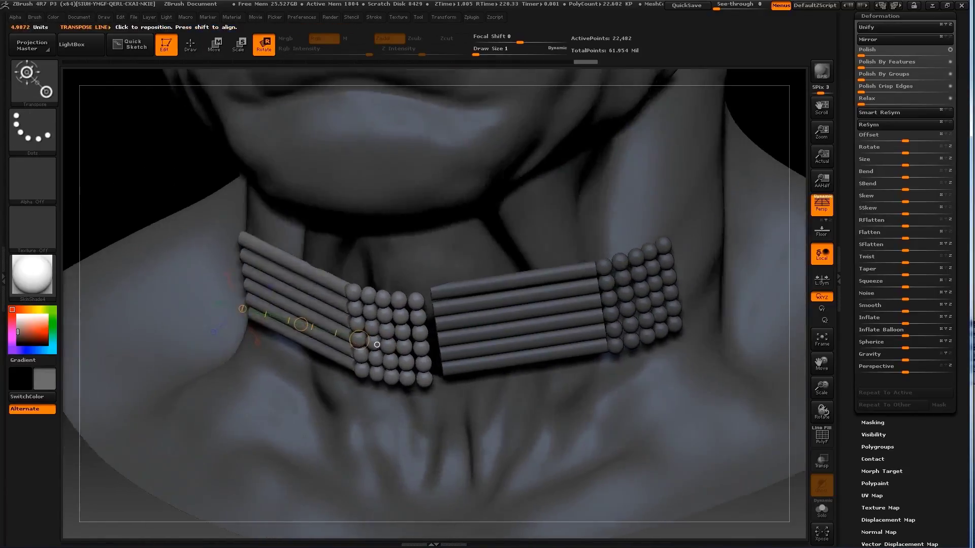
pyautogui.moveTo(304, 325); pyautogui.dragTo(364, 346, button='right')
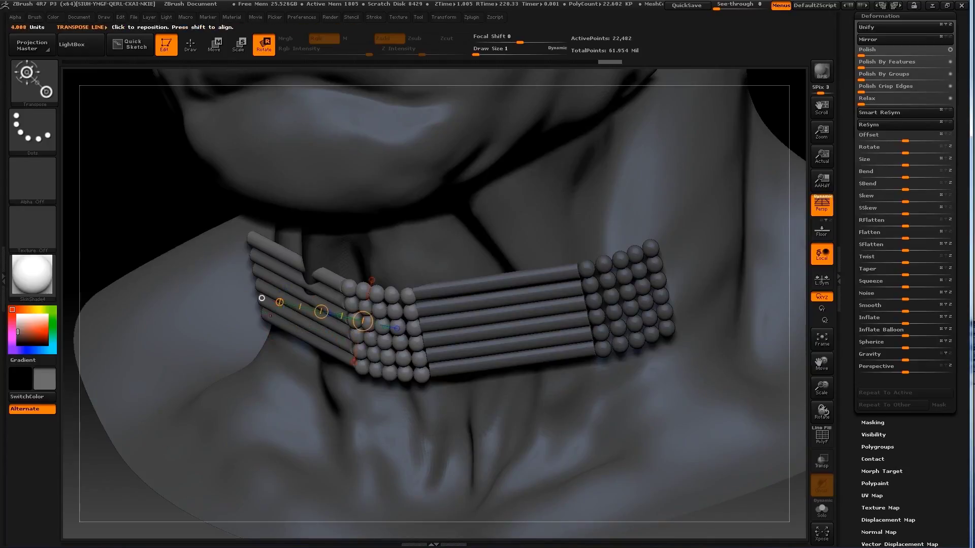
pyautogui.moveTo(262, 298); pyautogui.dragTo(284, 285, button='right')
pyautogui.moveTo(290, 298); pyautogui.dragTo(229, 254)
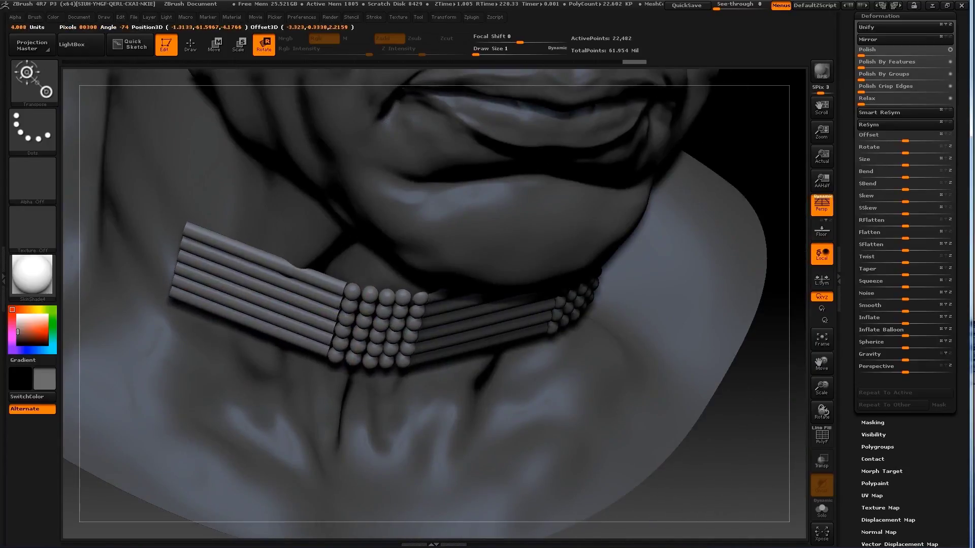
pyautogui.press('w')
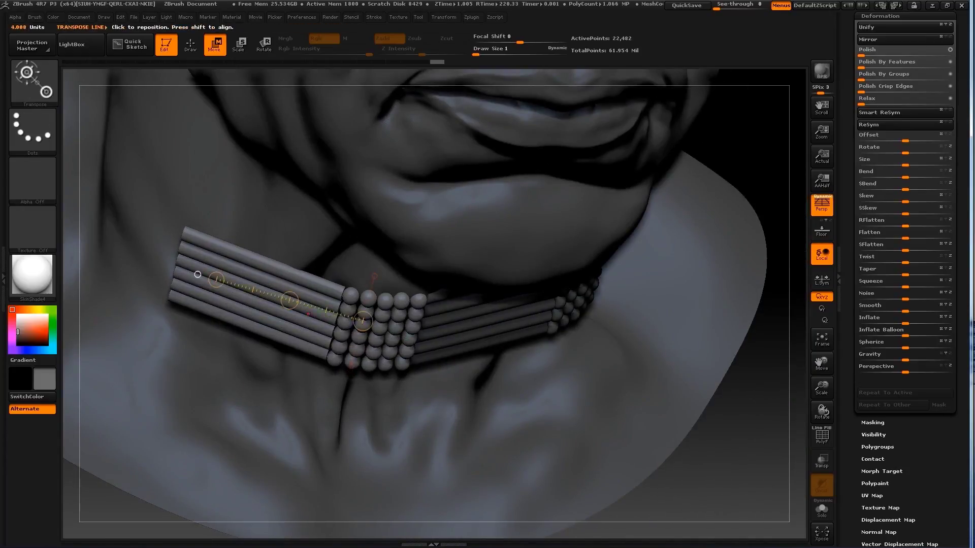
pyautogui.moveTo(196, 271)
pyautogui.mouseDown(button='right')
pyautogui.moveTo(230, 352)
pyautogui.moveTo(746, 352)
pyautogui.moveTo(635, 325)
pyautogui.moveTo(609, 305)
pyautogui.moveTo(635, 322)
pyautogui.mouseUp(button='right')
pyautogui.press('q')
# Step: Duplicate a bar section from the SubTool list and move the copy up and left
pyautogui.click(880, 16)
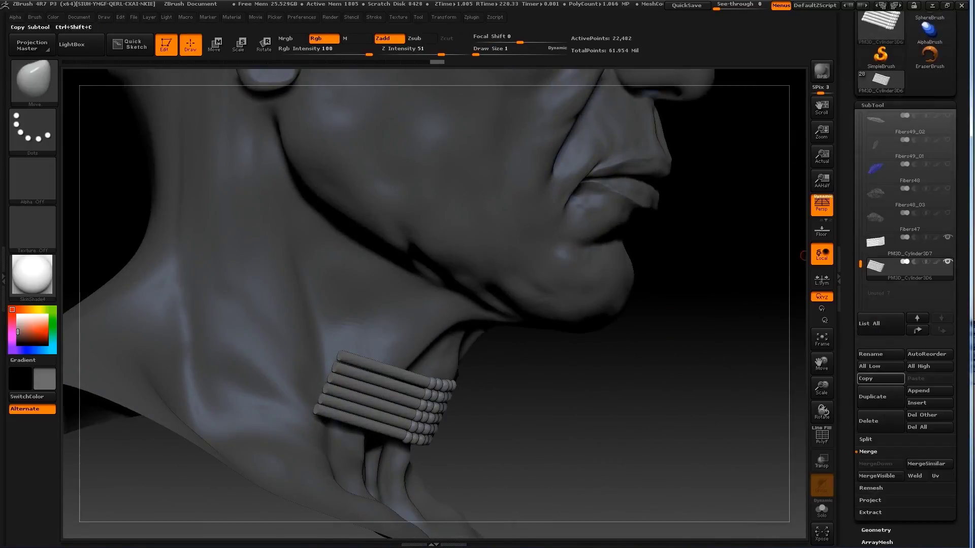
pyautogui.press('w')
pyautogui.moveTo(460, 437); pyautogui.dragTo(401, 435, button='right')
pyautogui.moveTo(365, 402); pyautogui.dragTo(264, 355)
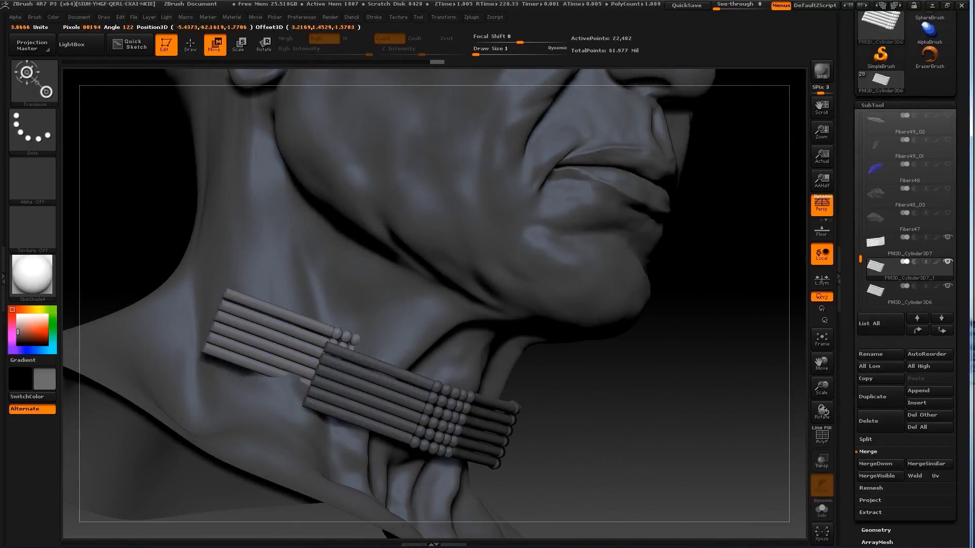
pyautogui.press('r')
# Step: Rotate the copied bars to lie horizontally around the side of the neck
pyautogui.moveTo(264, 355); pyautogui.dragTo(353, 336, button='right')
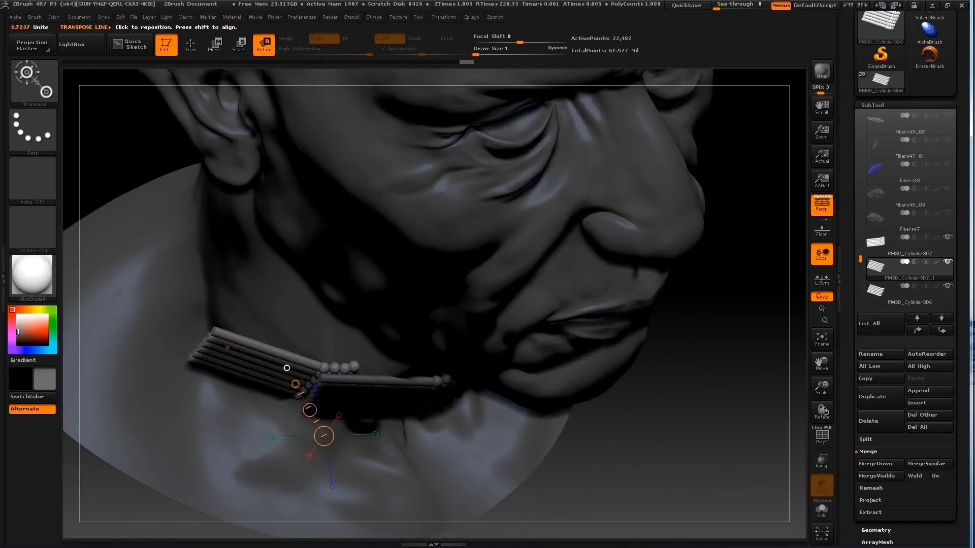
pyautogui.moveTo(287, 368)
pyautogui.mouseDown(button='right')
pyautogui.moveTo(426, 359)
pyautogui.moveTo(317, 366)
pyautogui.moveTo(449, 345)
pyautogui.mouseUp(button='right')
pyautogui.moveTo(388, 406); pyautogui.dragTo(409, 332)
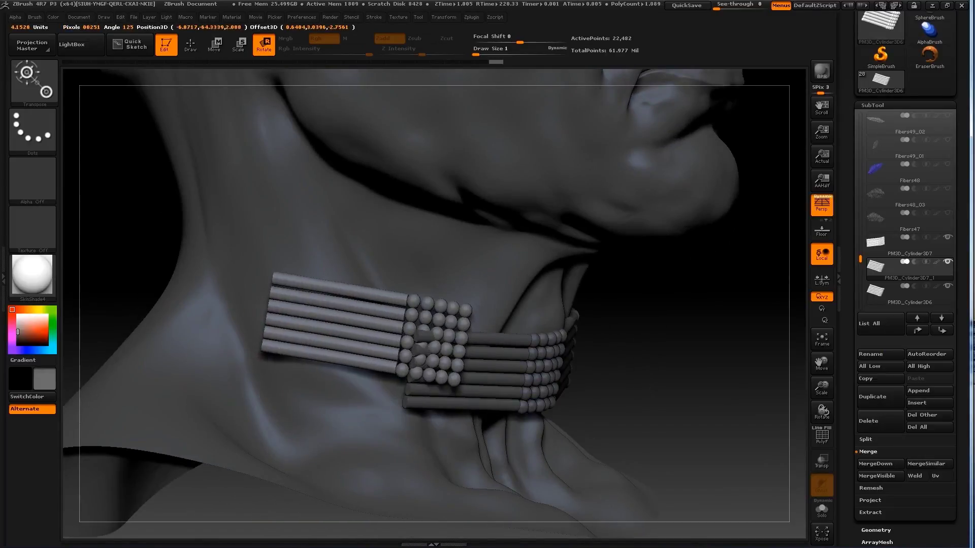
pyautogui.moveTo(354, 325); pyautogui.dragTo(410, 336, button='right')
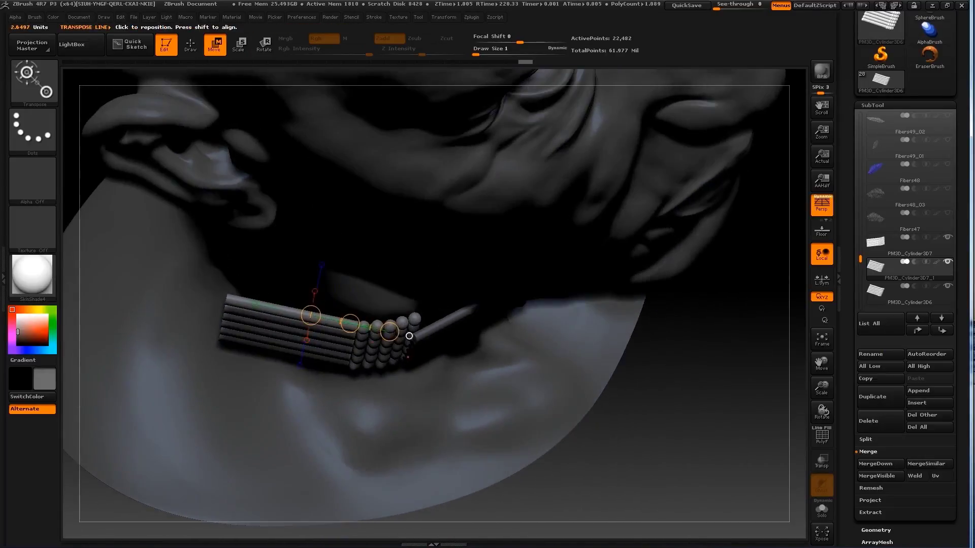
pyautogui.moveTo(243, 401); pyautogui.dragTo(289, 404, button='right')
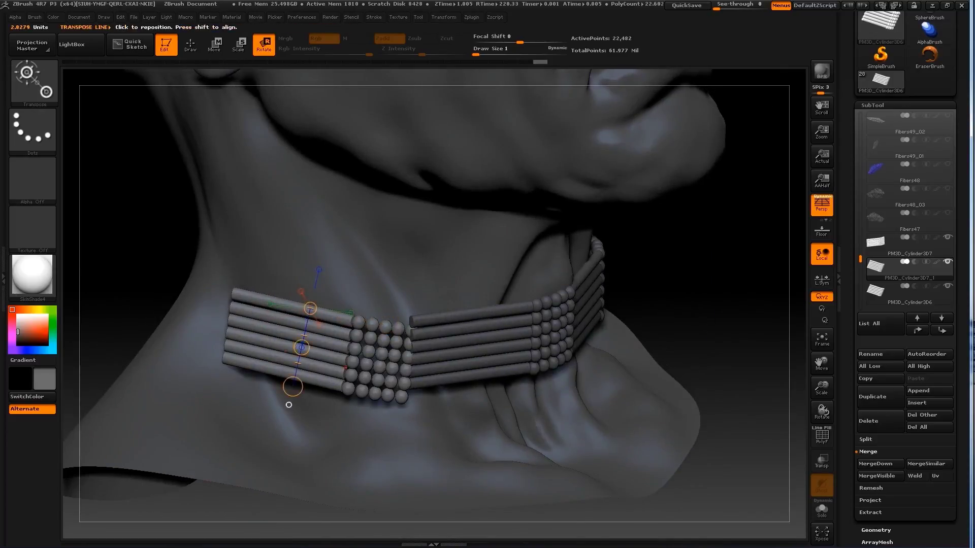
pyautogui.moveTo(356, 362); pyautogui.dragTo(383, 362, button='right')
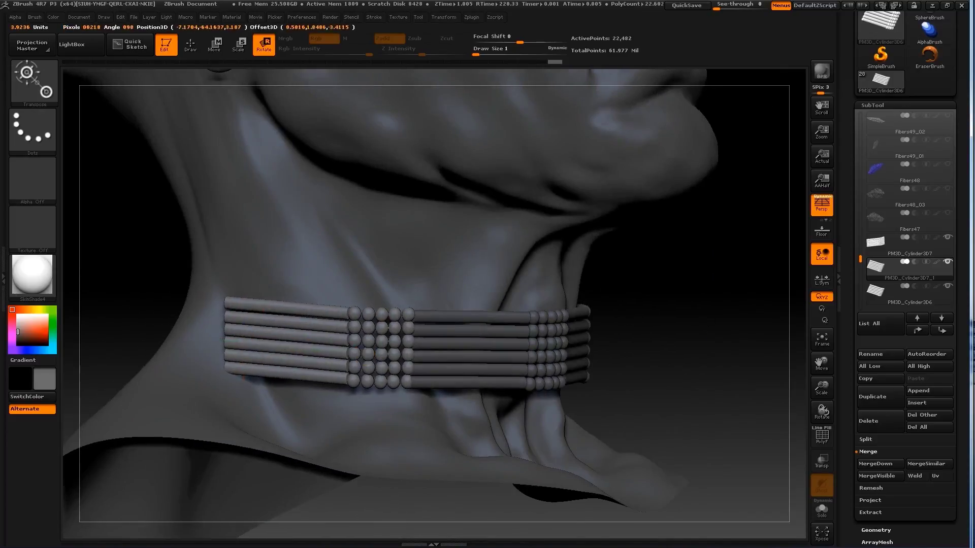
pyautogui.press('w')
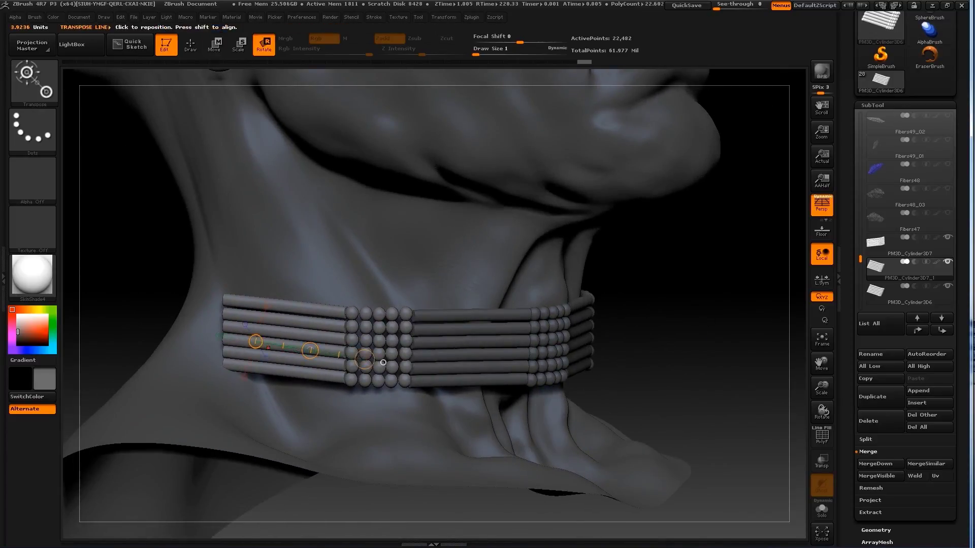
# Step: Bring back the other bust parts, zoom on the collar and set Draw Size to 29
pyautogui.press('q')
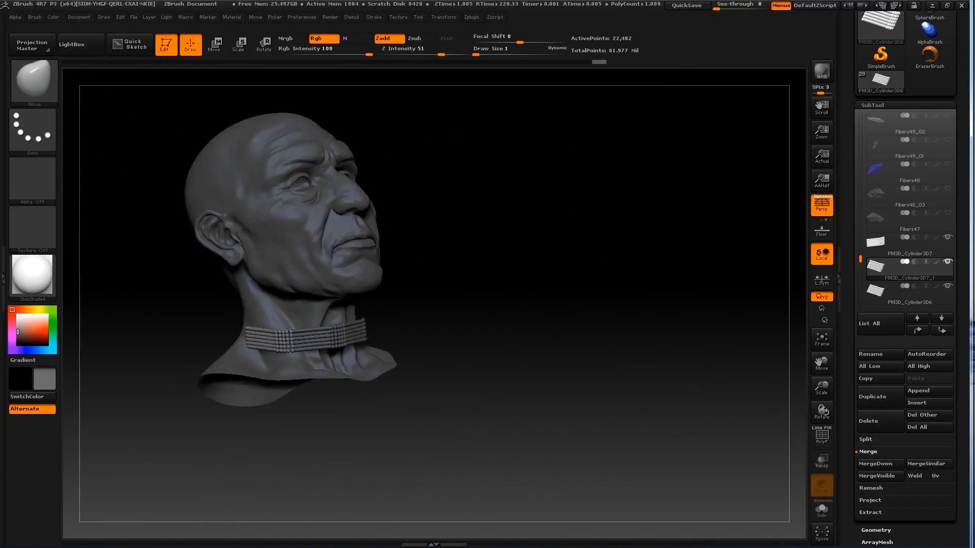
pyautogui.keyDown('alt'); pyautogui.moveTo(625, 336); pyautogui.dragTo(625, 315, button='right'); pyautogui.keyUp('alt')
pyautogui.moveTo(625, 315)
pyautogui.mouseDown()
pyautogui.moveTo(711, 317)
pyautogui.moveTo(624, 317)
pyautogui.mouseUp()
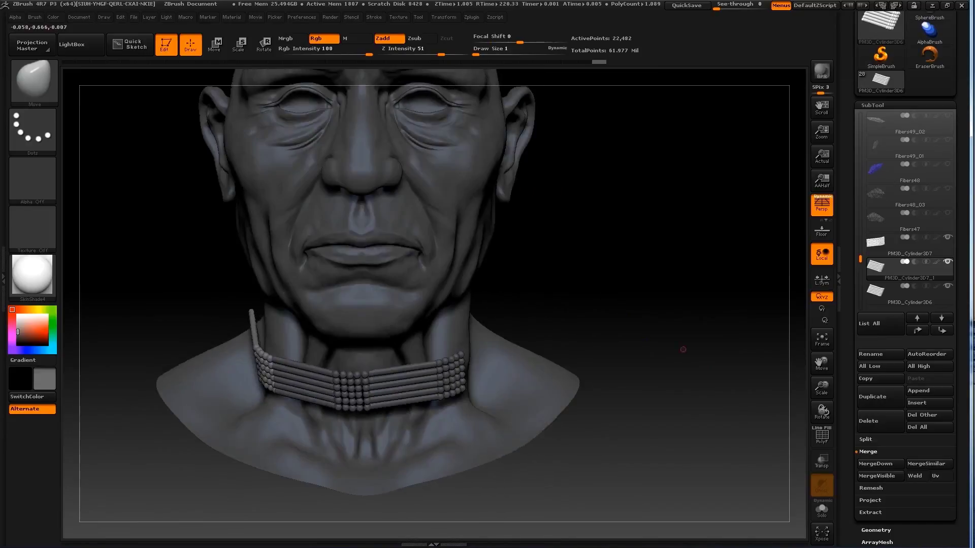
pyautogui.keyDown('alt'); pyautogui.moveTo(624, 317); pyautogui.dragTo(625, 355, button='right'); pyautogui.keyUp('alt')
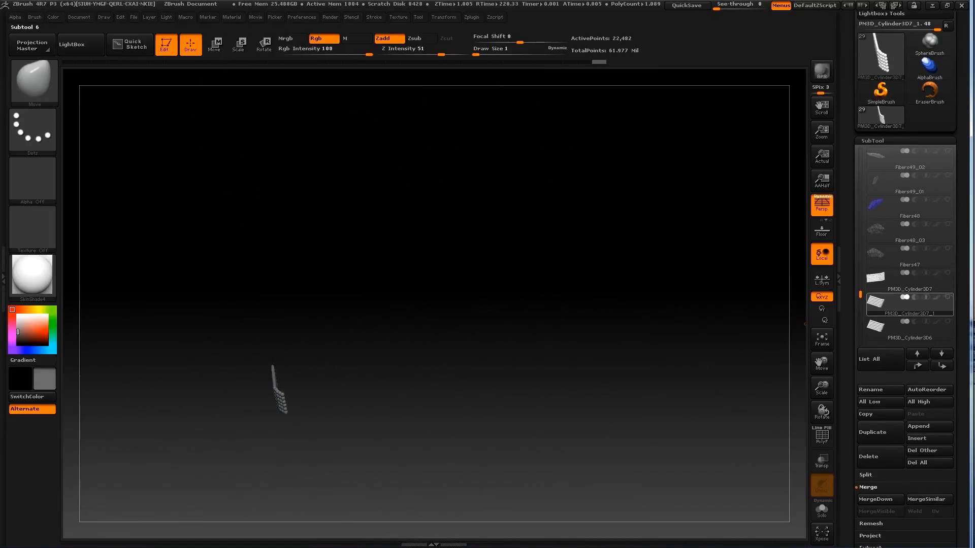
pyautogui.keyDown('ctrl'); pyautogui.keyDown('shift'); pyautogui.click(346, 394); pyautogui.keyUp('shift'); pyautogui.keyUp('ctrl')
pyautogui.keyDown('alt'); pyautogui.moveTo(346, 416); pyautogui.dragTo(345, 394, button='right'); pyautogui.keyUp('alt')
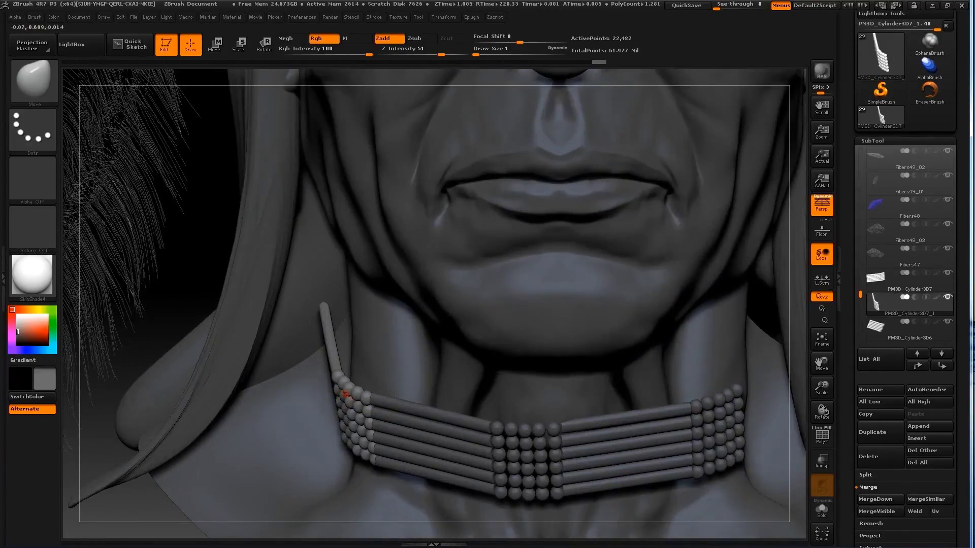
pyautogui.write('29')
pyautogui.press('Return')
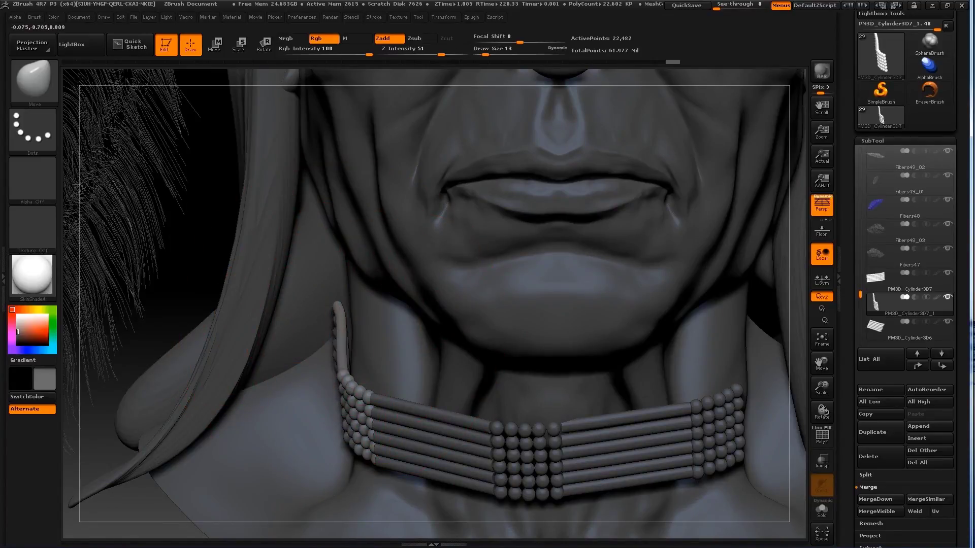
# Step: Mirror the collar end piece with Tool > Deformation > Mirror and frame the whole bust
pyautogui.scroll(-5, 904, 279)
pyautogui.scroll(-10, 905, 279)
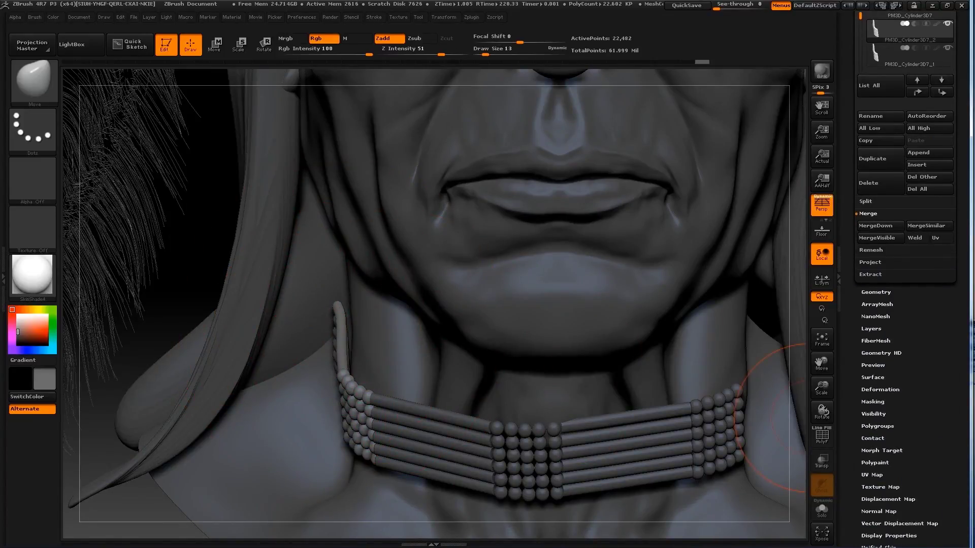
pyautogui.click(880, 284)
pyautogui.scroll(-5, 905, 279)
pyautogui.click(868, 114)
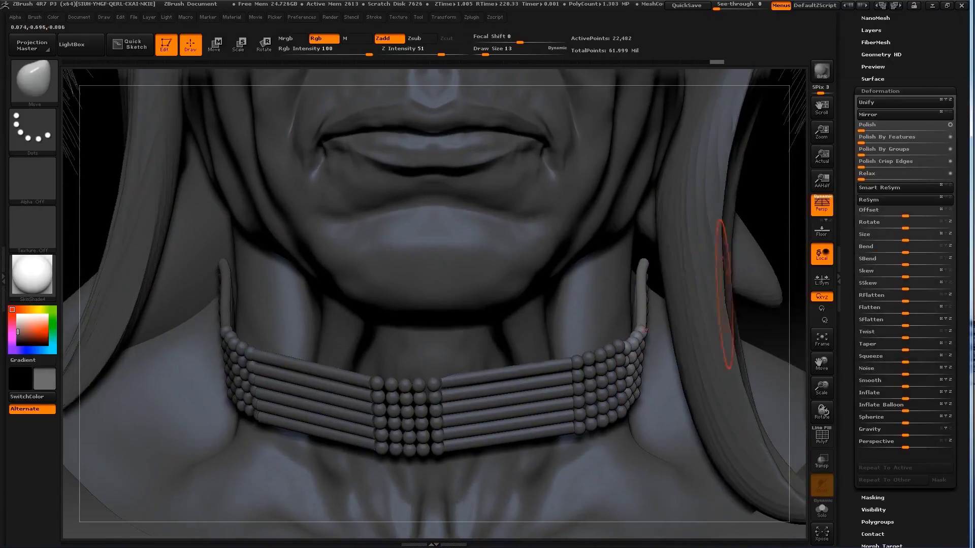
pyautogui.moveTo(756, 376); pyautogui.dragTo(266, 350)
pyautogui.press('w')
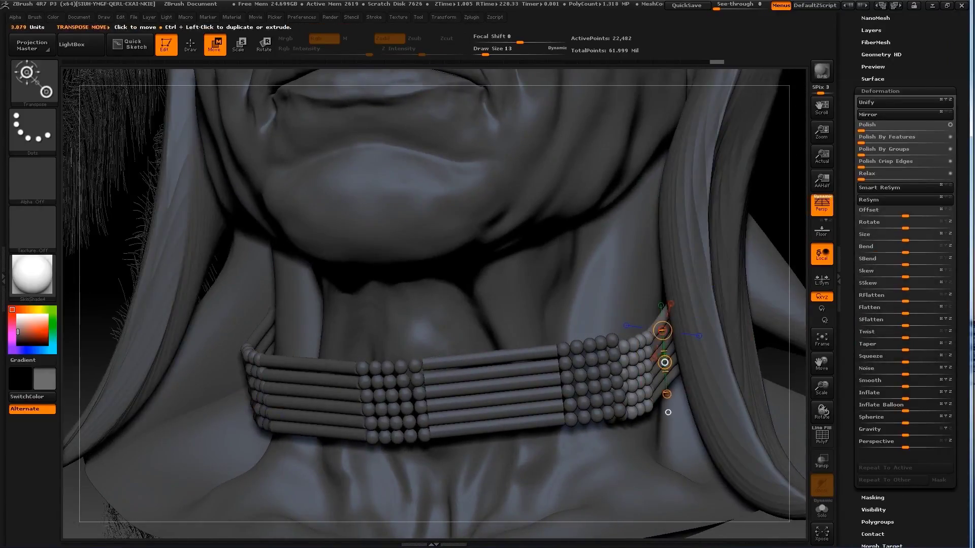
pyautogui.press('q')
pyautogui.moveTo(668, 407)
pyautogui.mouseDown()
pyautogui.moveTo(765, 263)
pyautogui.moveTo(762, 209)
pyautogui.moveTo(725, 372)
pyautogui.mouseUp()
pyautogui.press('f')
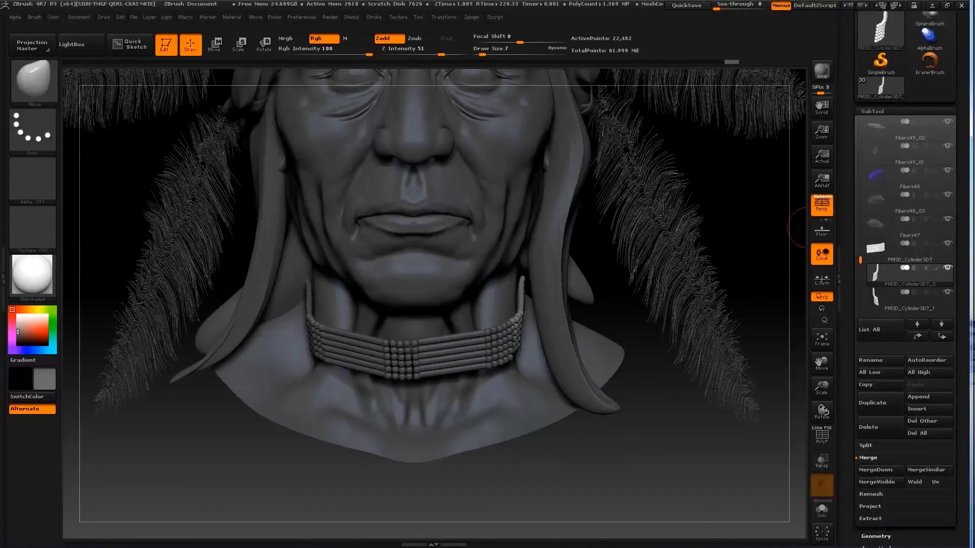
# Step: Solo the collar strand, hide its bead columns and weld its points with WeldPoints
pyautogui.keyDown('alt'); pyautogui.click(789, 226); pyautogui.keyUp('alt')
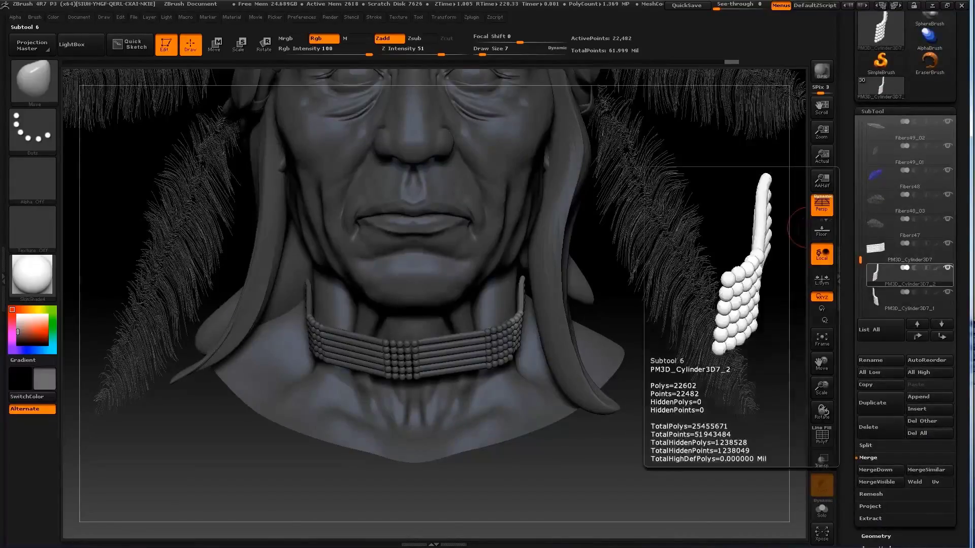
pyautogui.click(909, 299)
pyautogui.moveTo(772, 340); pyautogui.dragTo(618, 428)
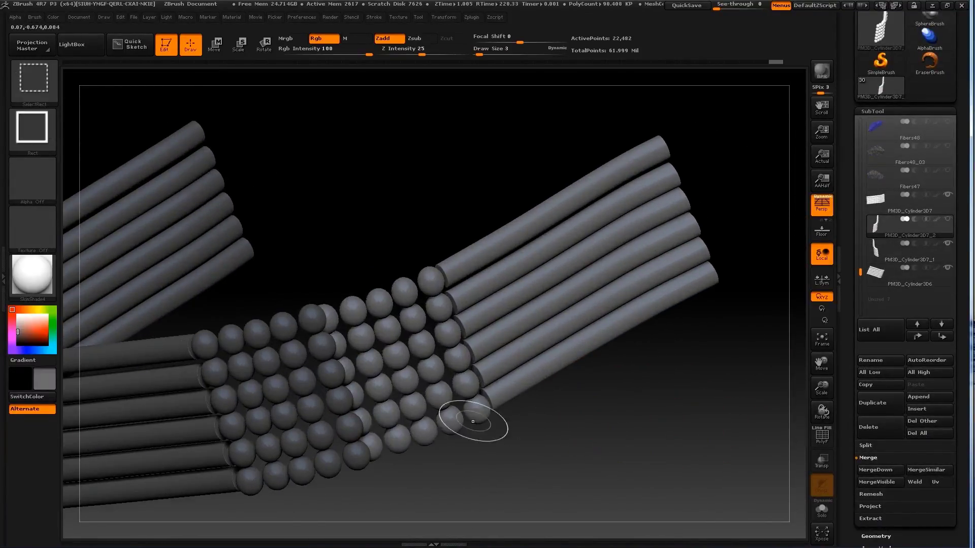
pyautogui.keyDown('ctrl'); pyautogui.keyDown('alt'); pyautogui.keyDown('shift'); pyautogui.click(473, 422); pyautogui.keyUp('shift'); pyautogui.keyUp('alt'); pyautogui.keyUp('ctrl')
pyautogui.keyDown('ctrl'); pyautogui.keyDown('alt'); pyautogui.keyDown('shift'); pyautogui.moveTo(325, 284); pyautogui.dragTo(558, 437); pyautogui.keyUp('shift'); pyautogui.keyUp('alt'); pyautogui.keyUp('ctrl')
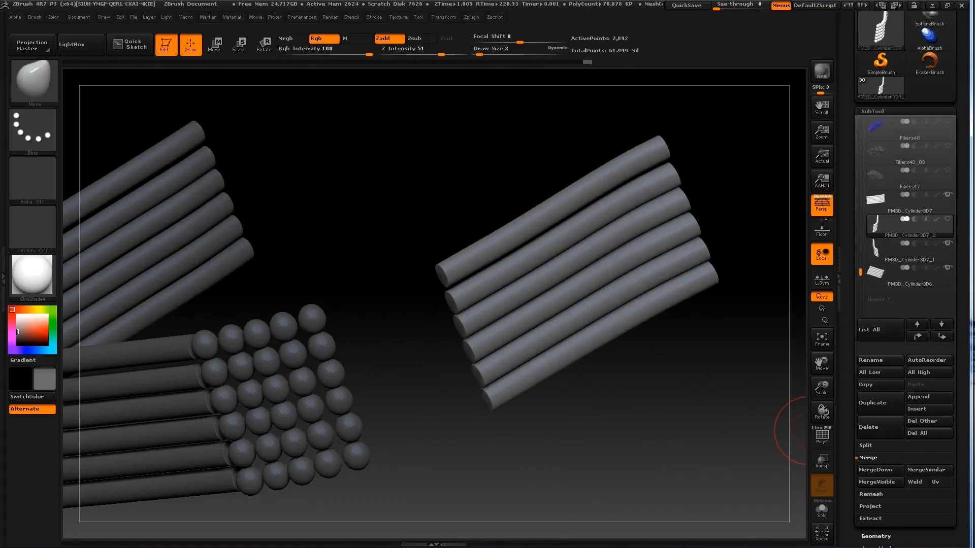
pyautogui.click(875, 536)
pyautogui.click(883, 415)
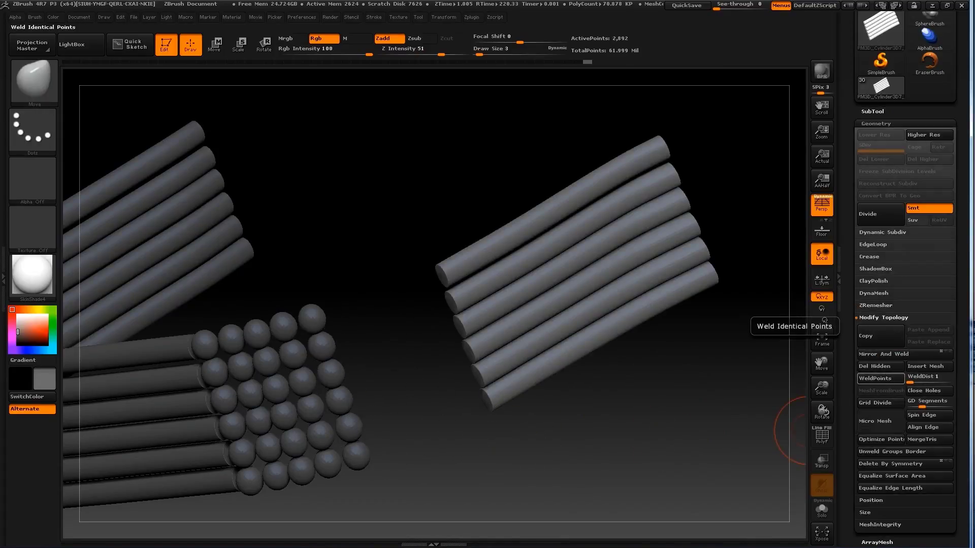
pyautogui.click(880, 378)
# Step: Bend the right-hand outer tubes upward beyond the bead blocks with Transpose Rotate
pyautogui.press('w')
pyautogui.moveTo(570, 202); pyautogui.dragTo(624, 331)
pyautogui.moveTo(660, 457); pyautogui.dragTo(558, 482)
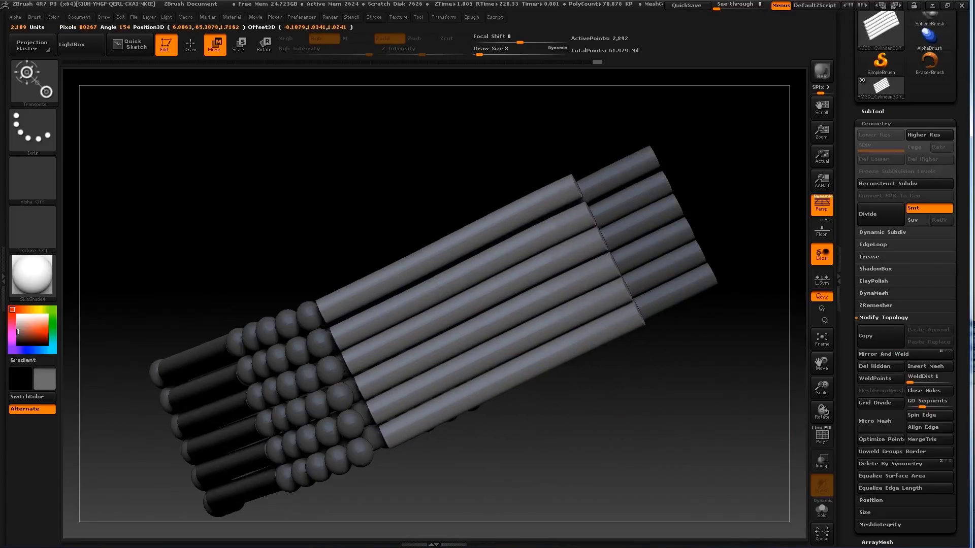
pyautogui.moveTo(574, 203); pyautogui.dragTo(629, 319)
pyautogui.moveTo(660, 356)
pyautogui.mouseDown()
pyautogui.moveTo(595, 333)
pyautogui.moveTo(552, 345)
pyautogui.mouseUp()
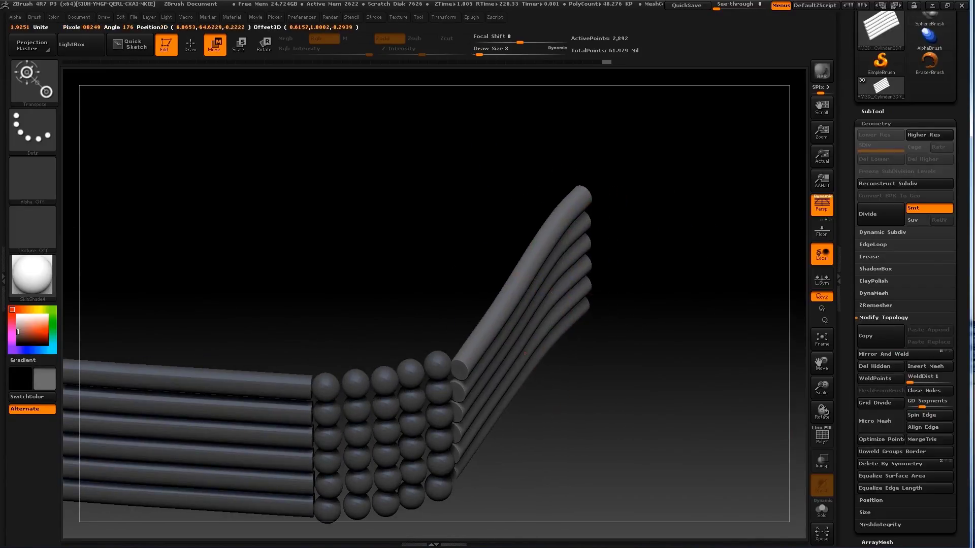
pyautogui.press('r')
pyautogui.moveTo(554, 255); pyautogui.dragTo(546, 318)
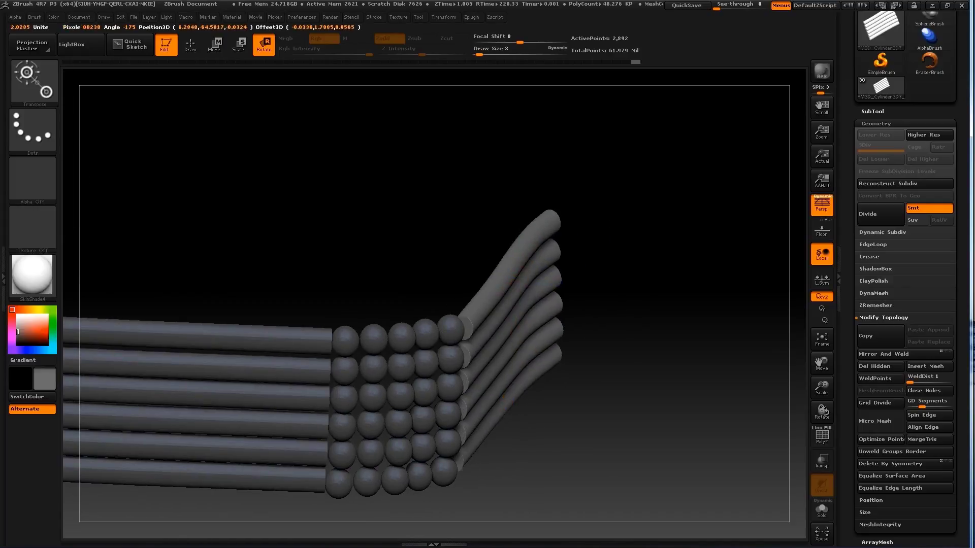
pyautogui.moveTo(506, 283); pyautogui.dragTo(513, 414)
pyautogui.hotkey('ctrl', 'z')
# Step: Mirror the bent collar strand onto the opposite end with Deformation > Mirror
pyautogui.press('w')
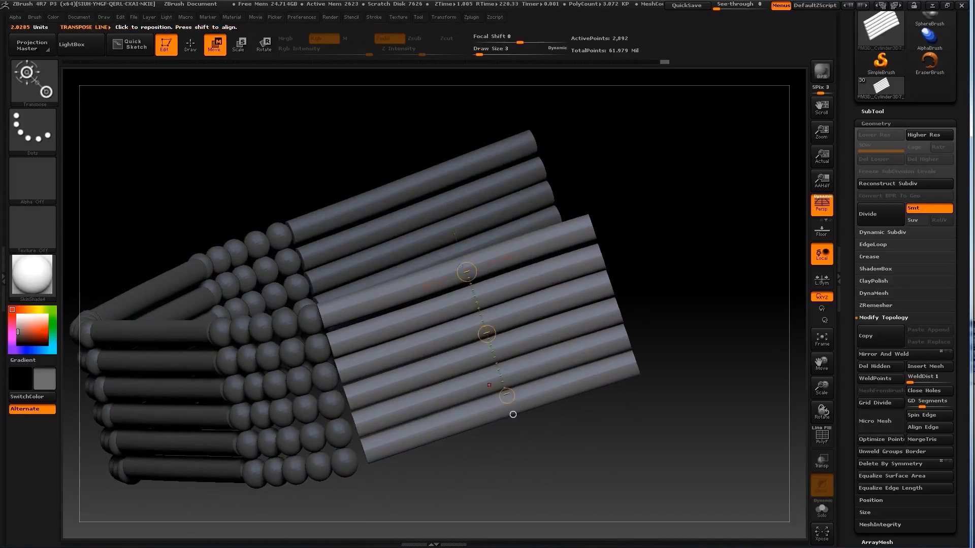
pyautogui.press('q')
pyautogui.press('s')
pyautogui.moveTo(427, 346); pyautogui.dragTo(468, 402)
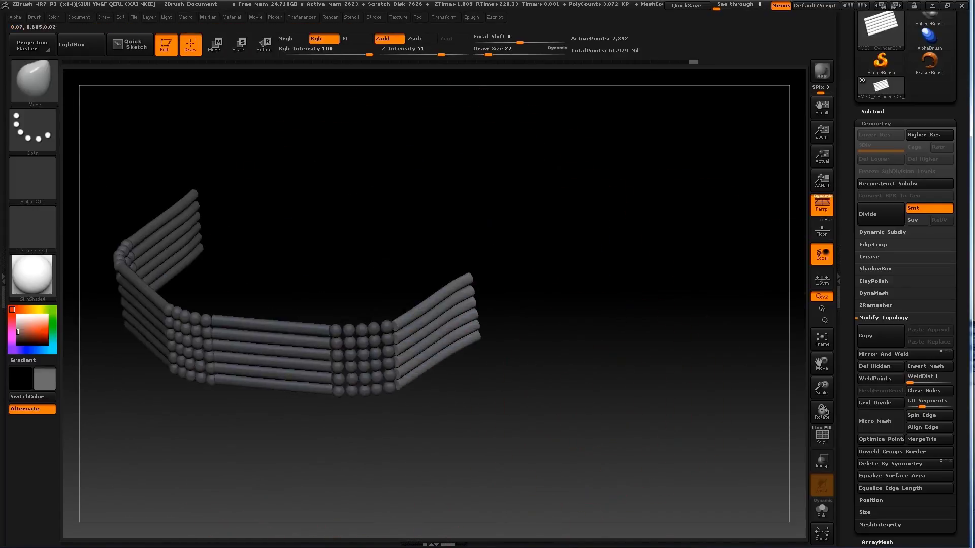
pyautogui.moveTo(388, 351)
pyautogui.mouseDown()
pyautogui.moveTo(540, 278)
pyautogui.moveTo(490, 285)
pyautogui.mouseUp()
pyautogui.moveTo(599, 325)
pyautogui.mouseDown()
pyautogui.moveTo(600, 302)
pyautogui.moveTo(676, 294)
pyautogui.moveTo(735, 330)
pyautogui.moveTo(729, 378)
pyautogui.mouseUp()
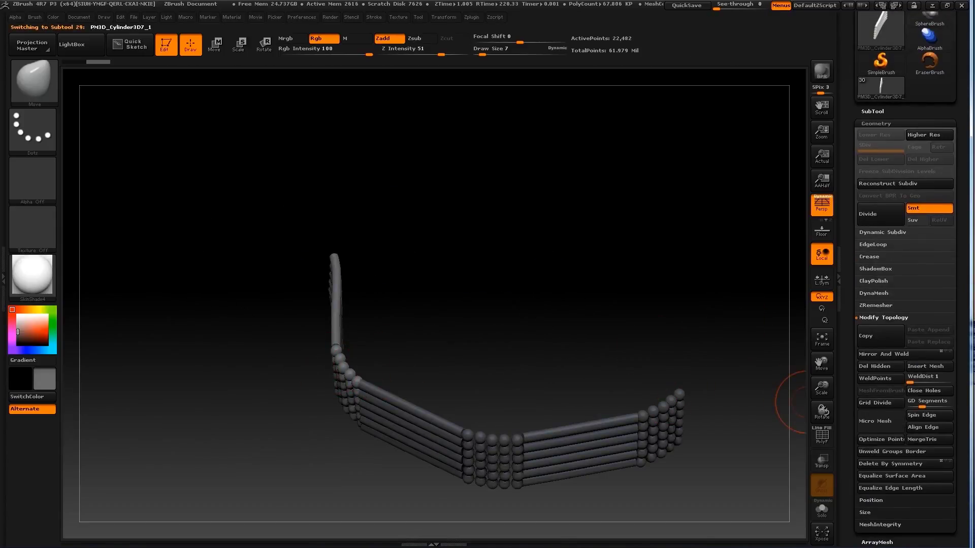
pyautogui.click(872, 112)
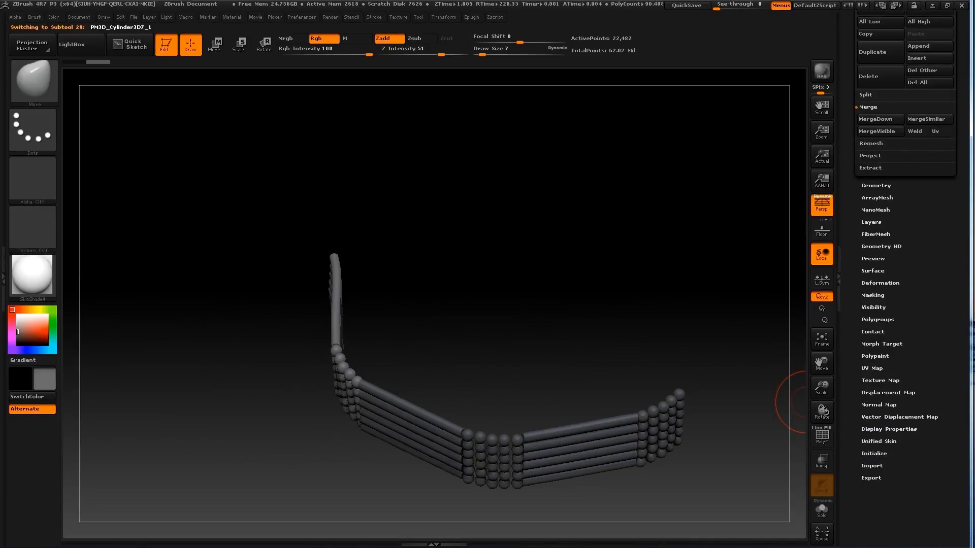
pyautogui.click(880, 222)
# Step: Duplicate the strand subtool and paste an offset copy of the tube bundle beside it
pyautogui.moveTo(802, 401)
pyautogui.mouseDown()
pyautogui.moveTo(619, 323)
pyautogui.moveTo(605, 341)
pyautogui.mouseUp()
pyautogui.press('w')
pyautogui.press('q')
pyautogui.hotkey('alt', 's')
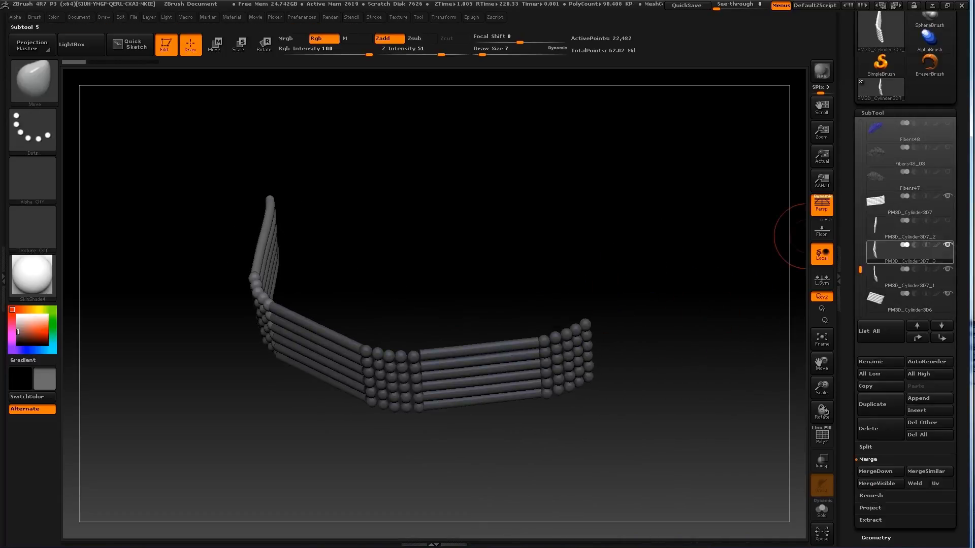
pyautogui.scroll(-5, 904, 274)
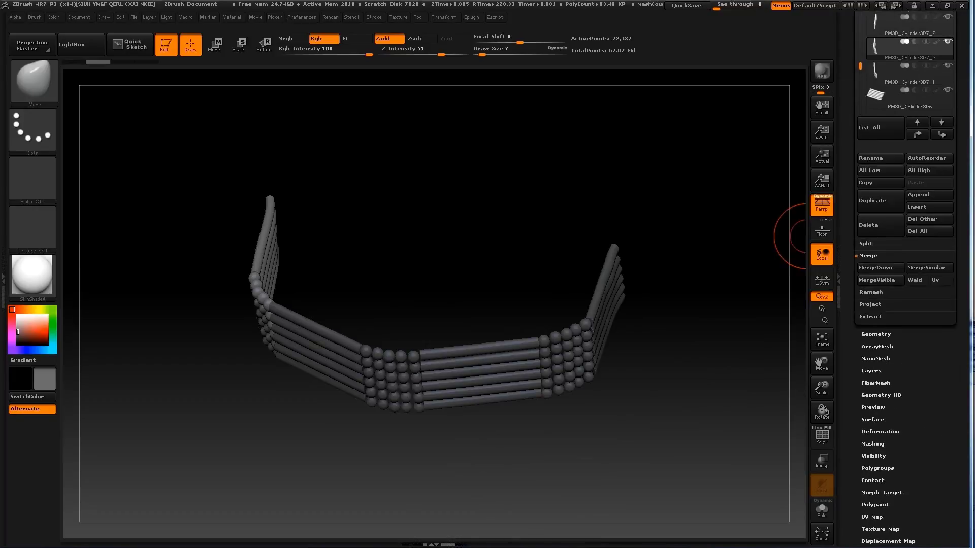
pyautogui.click(880, 432)
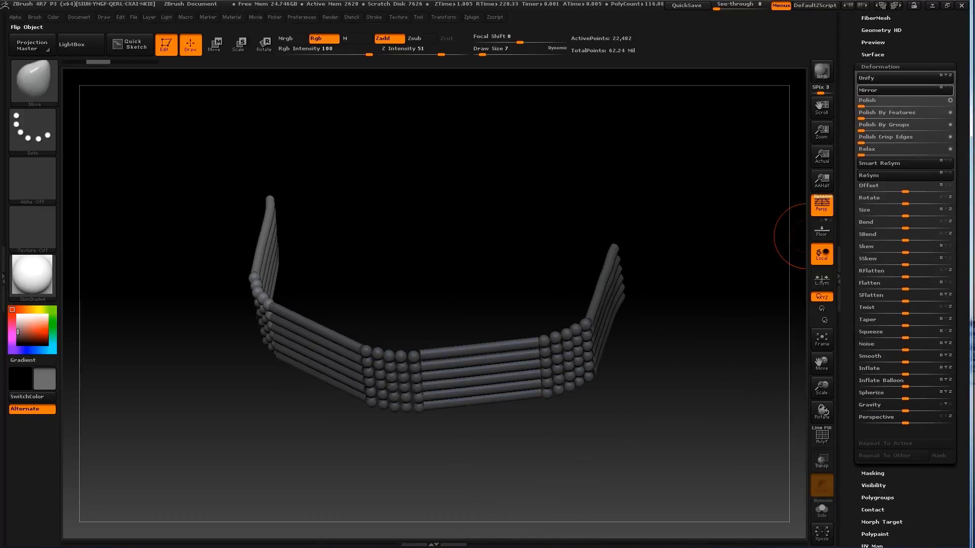
pyautogui.moveTo(546, 216)
pyautogui.mouseDown()
pyautogui.moveTo(319, 269)
pyautogui.moveTo(361, 341)
pyautogui.mouseUp()
pyautogui.press('w')
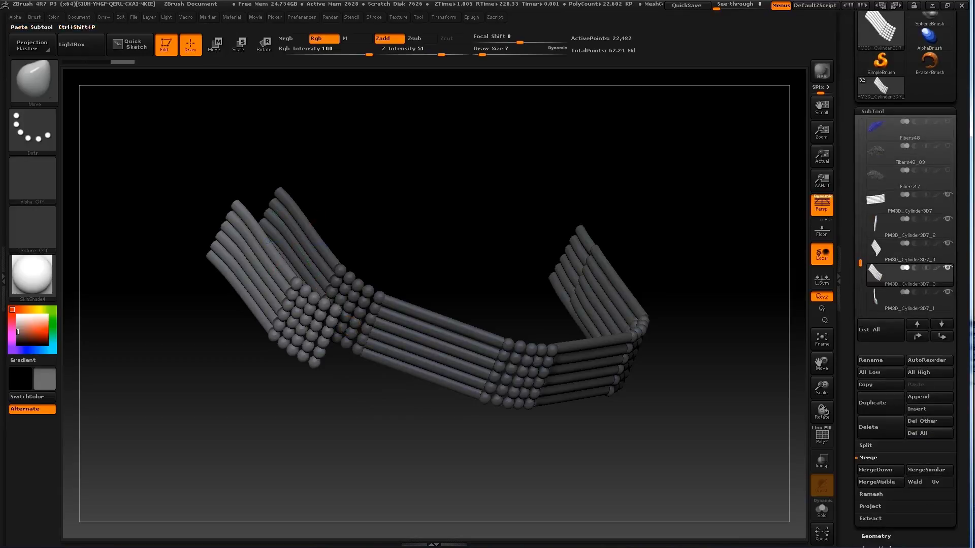
# Step: Delete the extra strand copy and move and rotate the right tube segment into place
pyautogui.click(870, 427)
pyautogui.click(777, 448)
pyautogui.moveTo(707, 462)
pyautogui.mouseDown()
pyautogui.moveTo(673, 439)
pyautogui.moveTo(599, 457)
pyautogui.mouseUp()
pyautogui.press('w')
pyautogui.moveTo(459, 276); pyautogui.dragTo(595, 302)
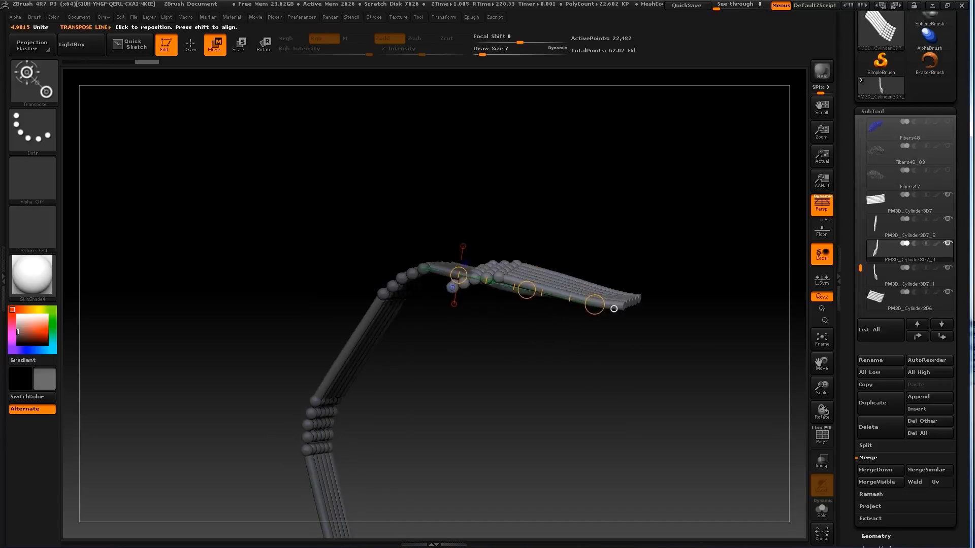
pyautogui.moveTo(527, 289); pyautogui.dragTo(641, 321)
pyautogui.moveTo(711, 332); pyautogui.dragTo(711, 358)
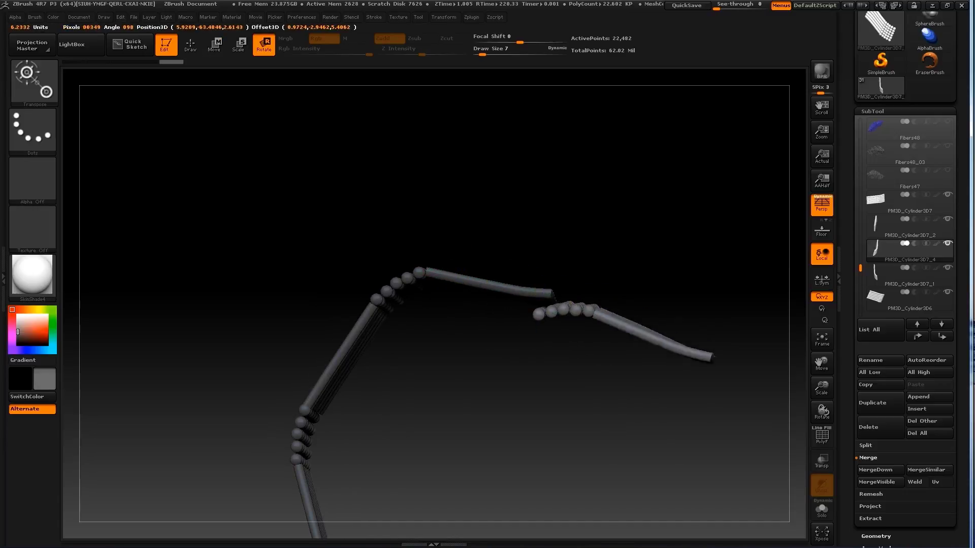
pyautogui.moveTo(735, 335); pyautogui.dragTo(702, 322, button='right')
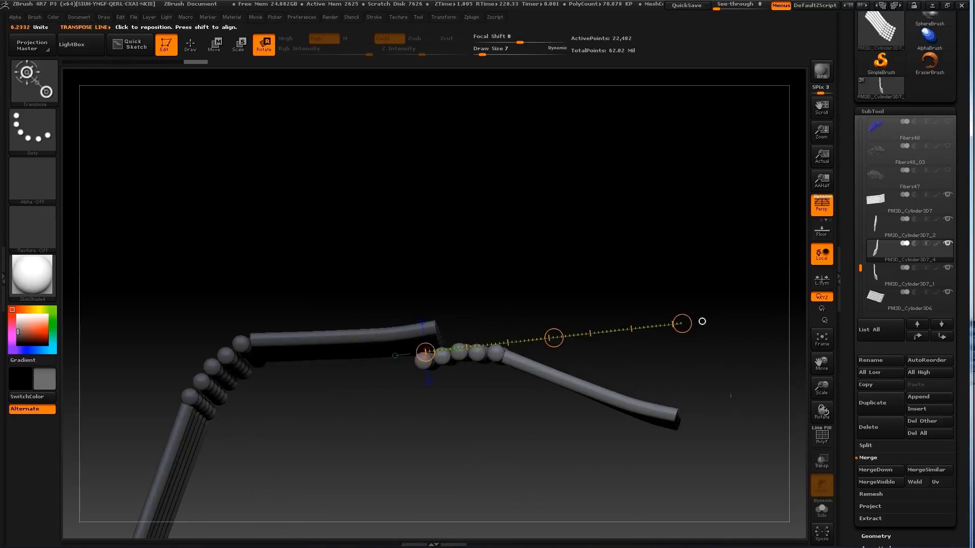
pyautogui.moveTo(562, 380); pyautogui.dragTo(584, 368)
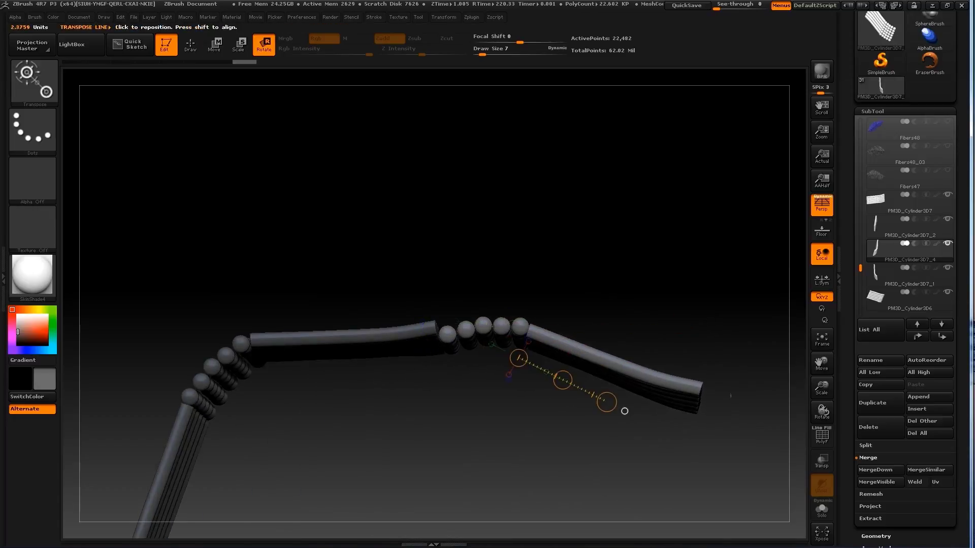
pyautogui.moveTo(485, 325); pyautogui.dragTo(696, 391)
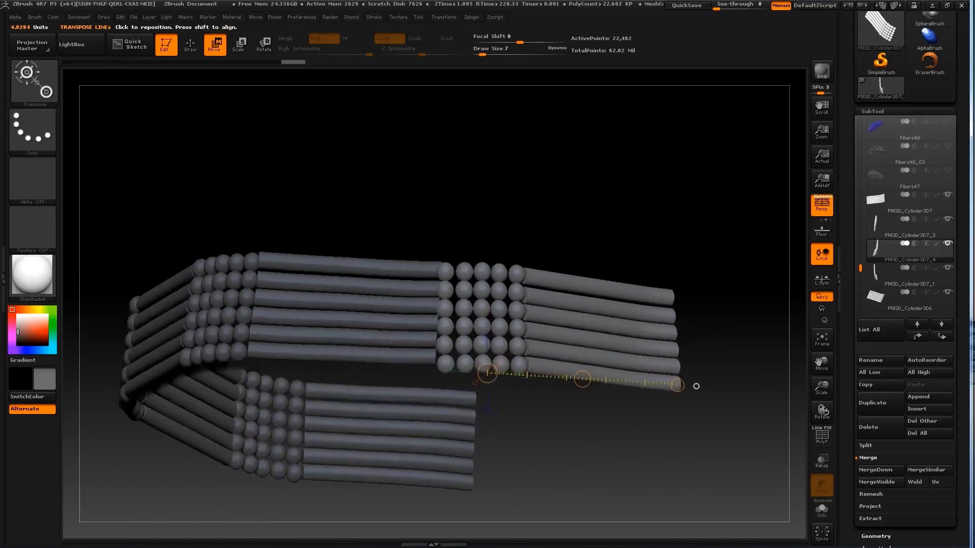
pyautogui.hotkey('ctrl', 'z')
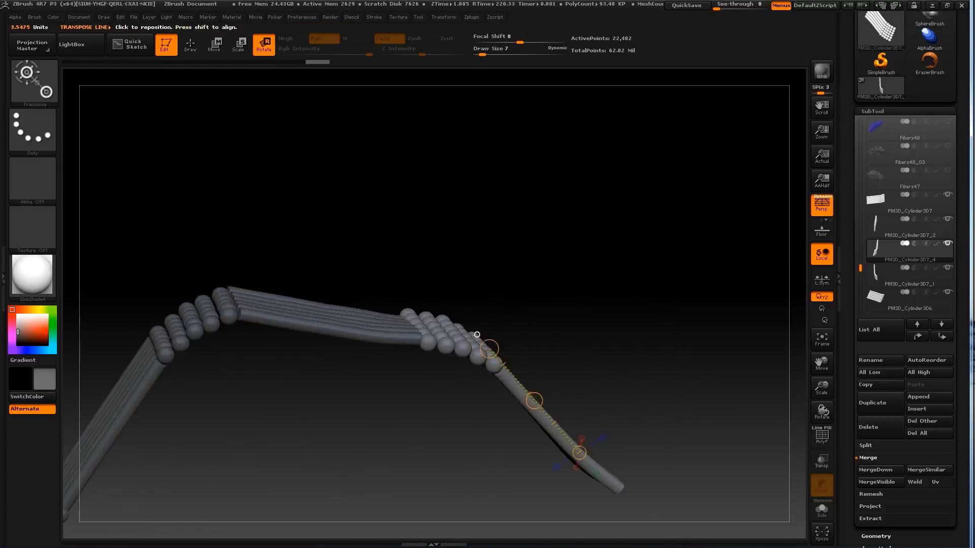
pyautogui.press('w')
pyautogui.press('r')
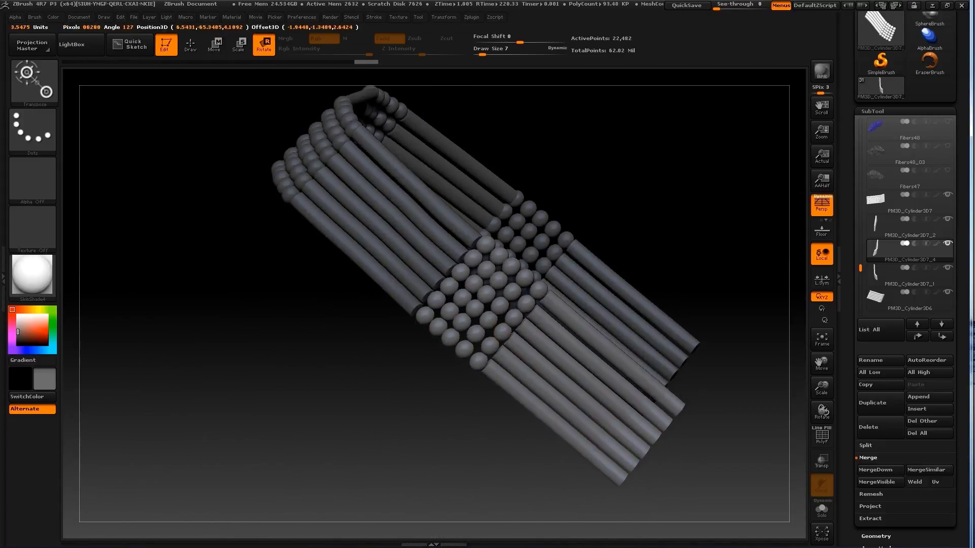
pyautogui.press('q')
pyautogui.moveTo(624, 184)
pyautogui.mouseDown()
pyautogui.moveTo(696, 352)
pyautogui.moveTo(799, 210)
pyautogui.mouseUp()
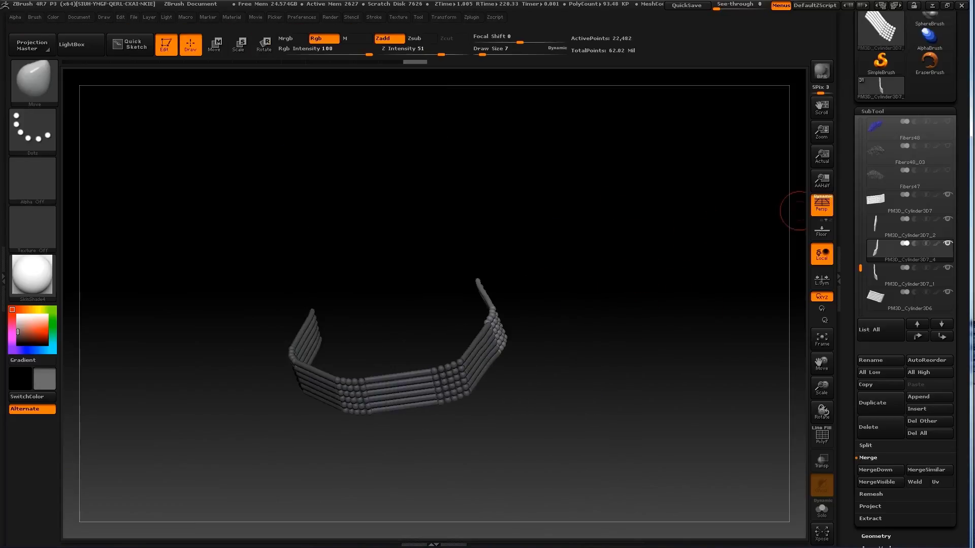
# Step: Make the other tube pieces and the head subtool visible again
pyautogui.keyDown('shift'); pyautogui.click(947, 243); pyautogui.keyUp('shift')
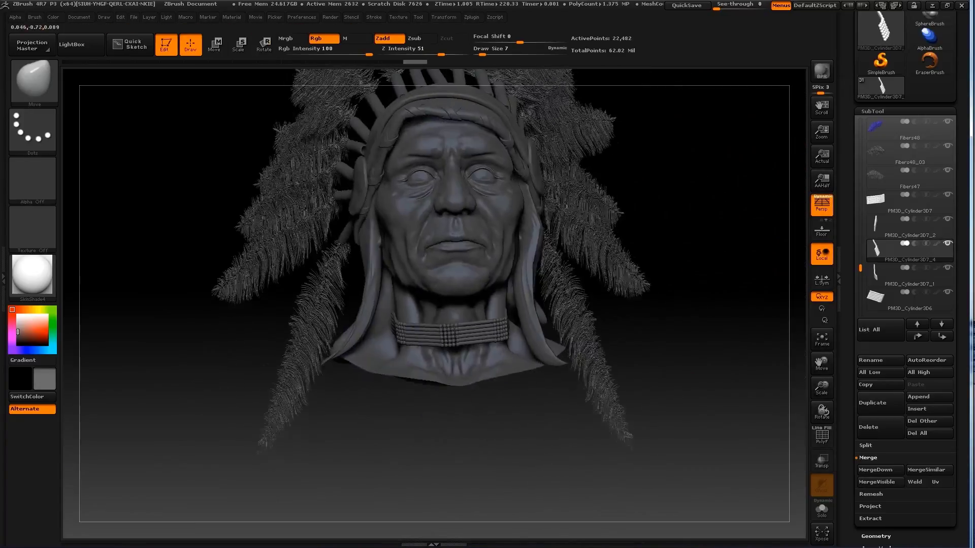
pyautogui.moveTo(711, 482)
pyautogui.mouseDown()
pyautogui.moveTo(634, 472)
pyautogui.moveTo(711, 477)
pyautogui.moveTo(701, 475)
pyautogui.mouseUp()
pyautogui.keyDown('shift'); pyautogui.click(947, 243); pyautogui.keyUp('shift')
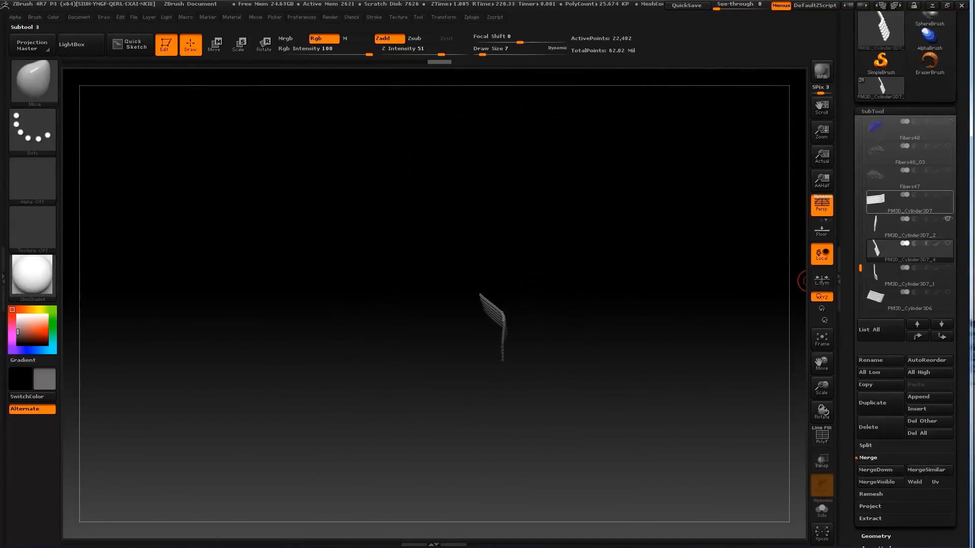
pyautogui.click(946, 195)
pyautogui.click(946, 219)
pyautogui.click(947, 267)
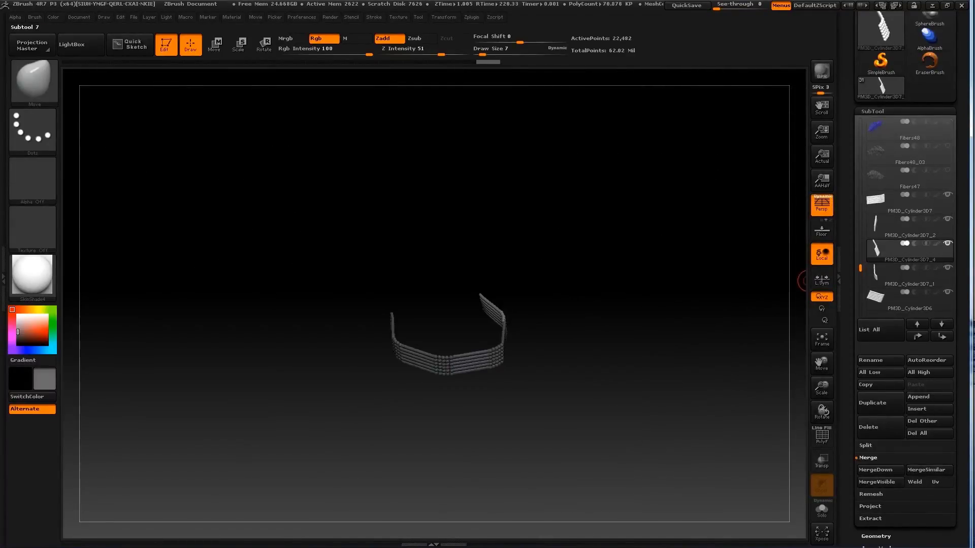
pyautogui.scroll(5, 909, 213)
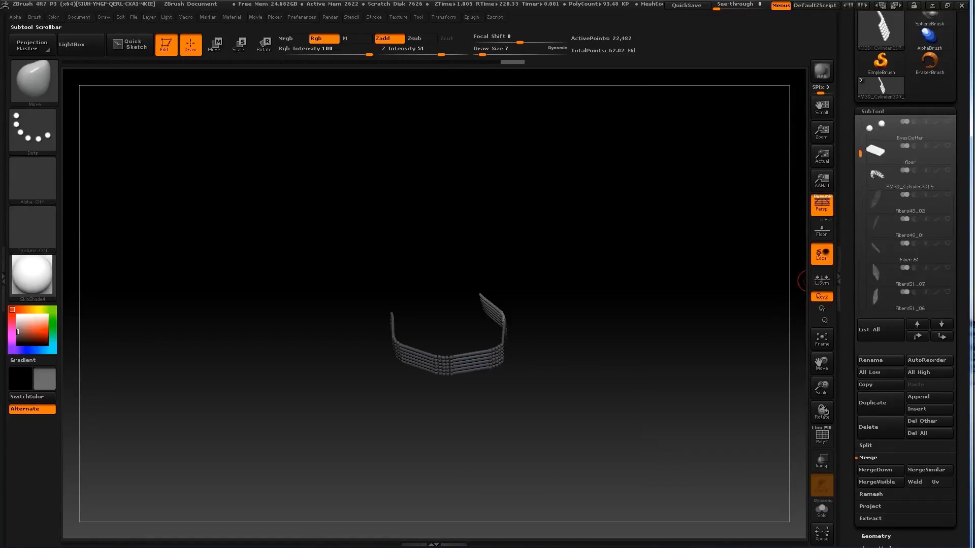
pyautogui.click(947, 121)
pyautogui.moveTo(660, 457); pyautogui.dragTo(559, 355)
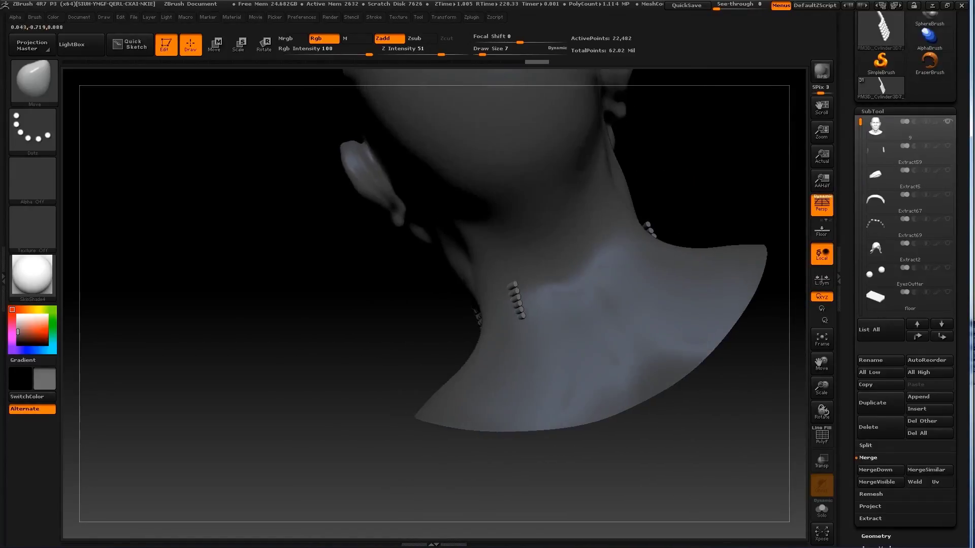
pyautogui.moveTo(660, 356); pyautogui.dragTo(558, 304)
pyautogui.moveTo(822, 411); pyautogui.dragTo(761, 412)
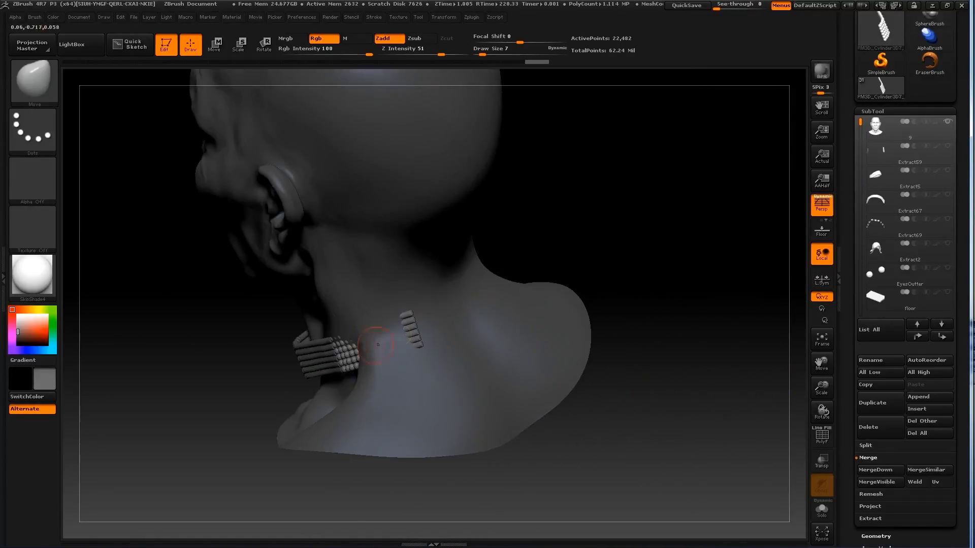
# Step: Rotate the tube stack flat against the back of the neck, then shrink the brush to 3
pyautogui.press('w')
pyautogui.keyDown('shift'); pyautogui.moveTo(322, 357); pyautogui.dragTo(324, 357); pyautogui.keyUp('shift')
pyautogui.moveTo(660, 254); pyautogui.dragTo(563, 299)
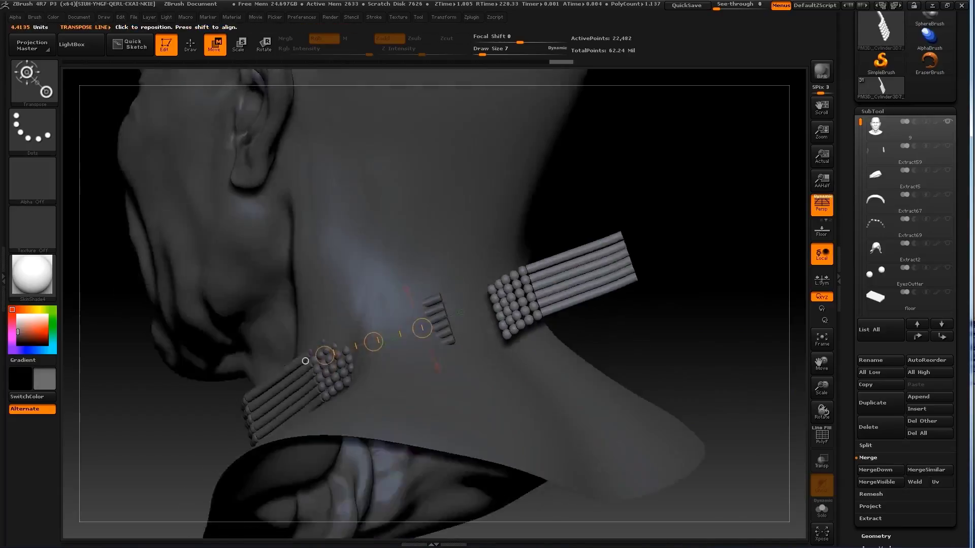
pyautogui.press('r')
pyautogui.moveTo(153, 177)
pyautogui.mouseDown()
pyautogui.moveTo(593, 348)
pyautogui.moveTo(609, 315)
pyautogui.mouseUp()
pyautogui.moveTo(660, 204)
pyautogui.mouseDown()
pyautogui.moveTo(543, 424)
pyautogui.moveTo(566, 429)
pyautogui.moveTo(561, 391)
pyautogui.mouseUp()
pyautogui.press('r')
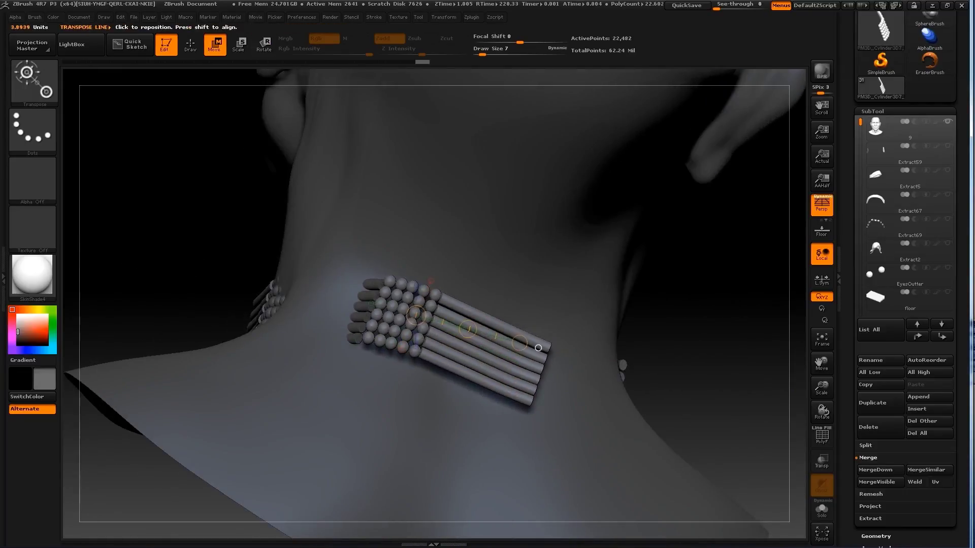
pyautogui.moveTo(538, 348); pyautogui.dragTo(533, 330)
pyautogui.press('r')
pyautogui.press('w')
pyautogui.press('q')
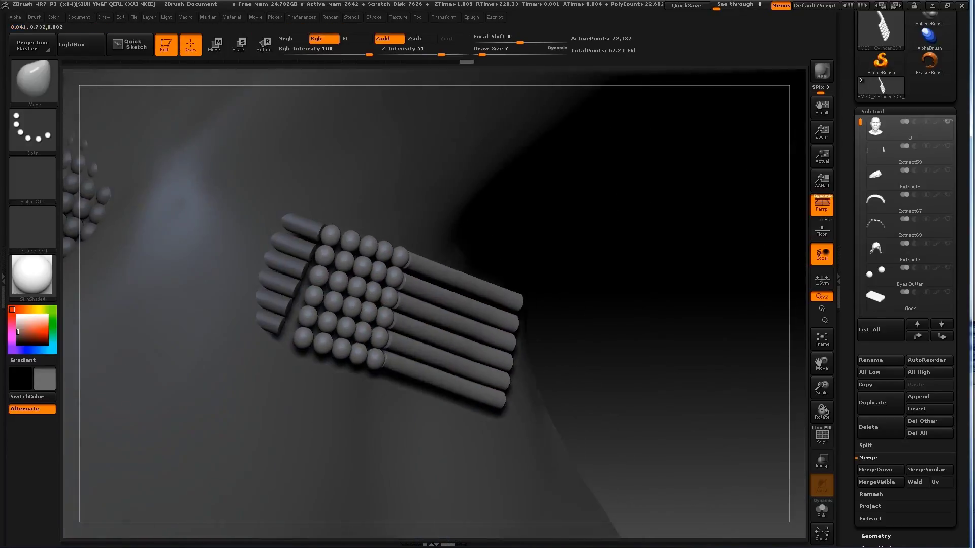
pyautogui.moveTo(711, 254)
pyautogui.mouseDown()
pyautogui.moveTo(692, 330)
pyautogui.moveTo(711, 305)
pyautogui.moveTo(720, 315)
pyautogui.mouseUp()
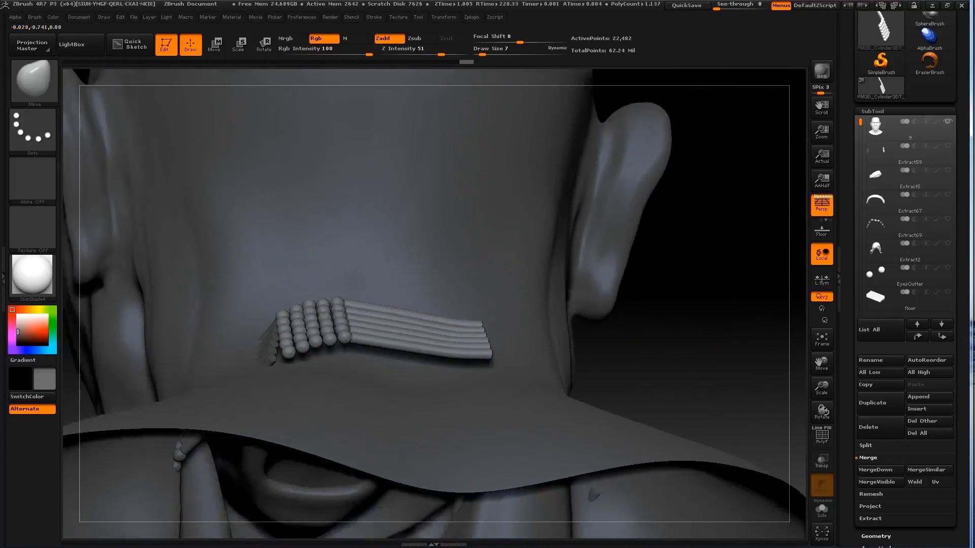
pyautogui.press('s')
pyautogui.moveTo(711, 356)
pyautogui.mouseDown()
pyautogui.moveTo(660, 356)
pyautogui.moveTo(725, 364)
pyautogui.moveTo(737, 356)
pyautogui.moveTo(473, 354)
pyautogui.mouseUp()
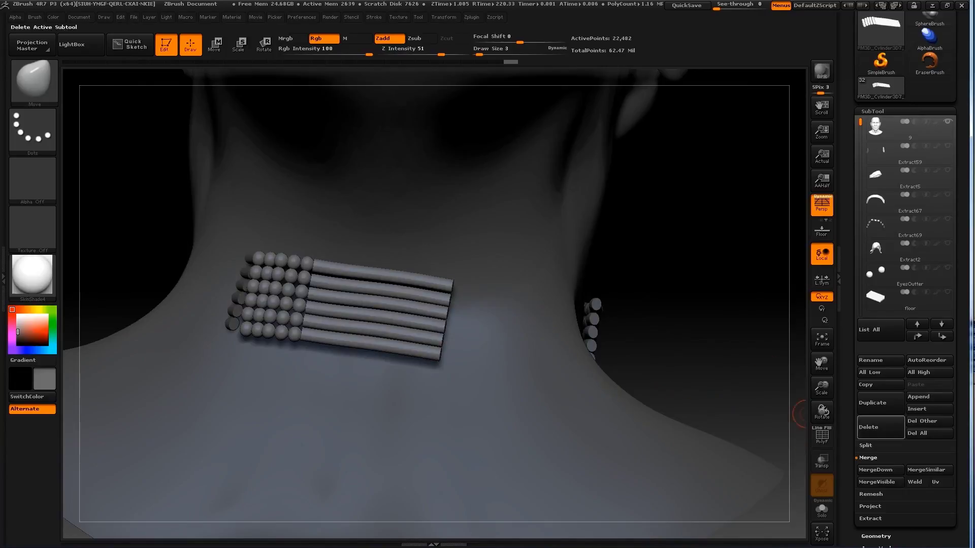
# Step: Mirror the tube stack with Deformation > Mirror and rotate the copy into place behind the neck
pyautogui.click(874, 348)
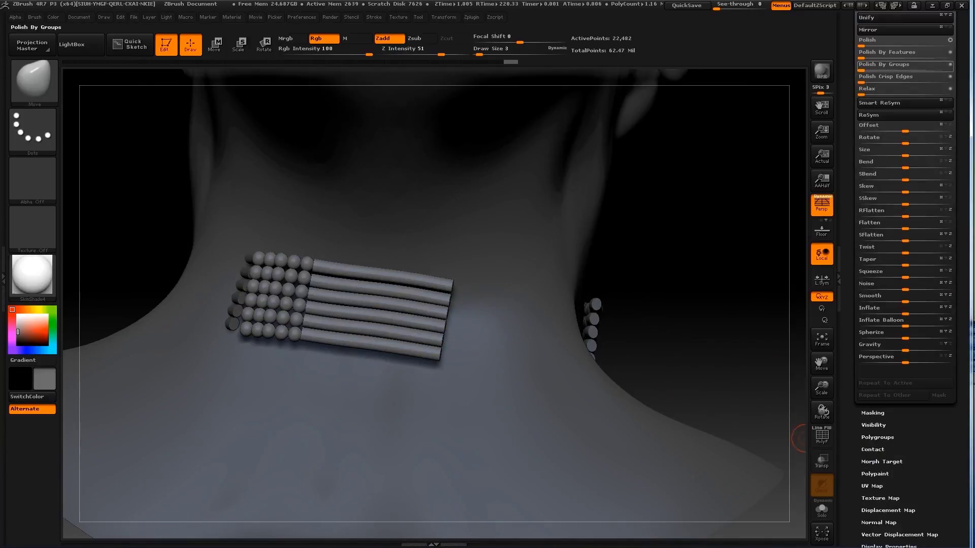
pyautogui.click(867, 30)
pyautogui.moveTo(386, 307); pyautogui.dragTo(426, 307)
pyautogui.press('w')
pyautogui.moveTo(487, 325); pyautogui.dragTo(447, 355)
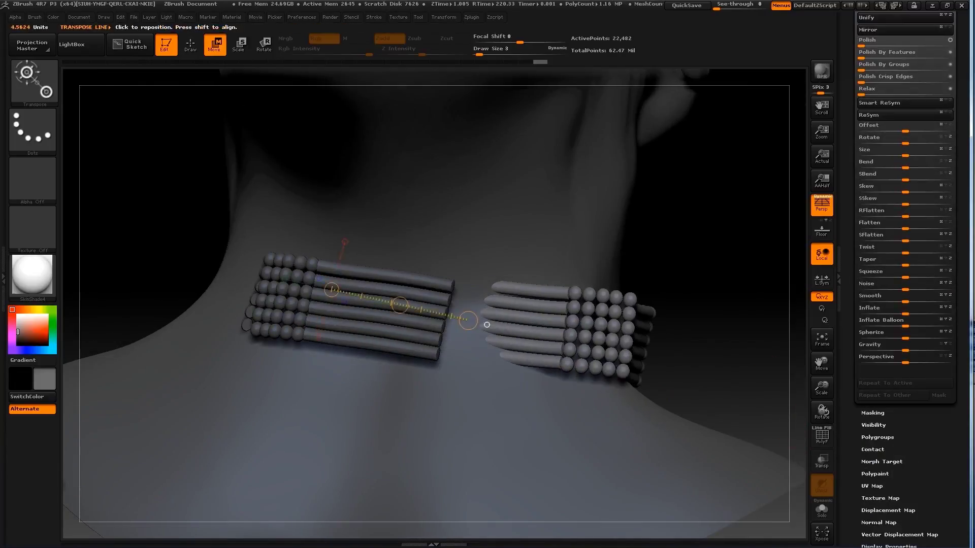
pyautogui.press('r')
pyautogui.moveTo(542, 407)
pyautogui.mouseDown()
pyautogui.moveTo(447, 276)
pyautogui.moveTo(421, 267)
pyautogui.moveTo(445, 290)
pyautogui.moveTo(508, 304)
pyautogui.moveTo(491, 250)
pyautogui.moveTo(503, 261)
pyautogui.mouseUp()
pyautogui.press('w')
pyautogui.press('r')
pyautogui.moveTo(564, 363)
pyautogui.mouseDown()
pyautogui.moveTo(696, 315)
pyautogui.moveTo(696, 254)
pyautogui.mouseUp()
pyautogui.press('q')
pyautogui.press('f')
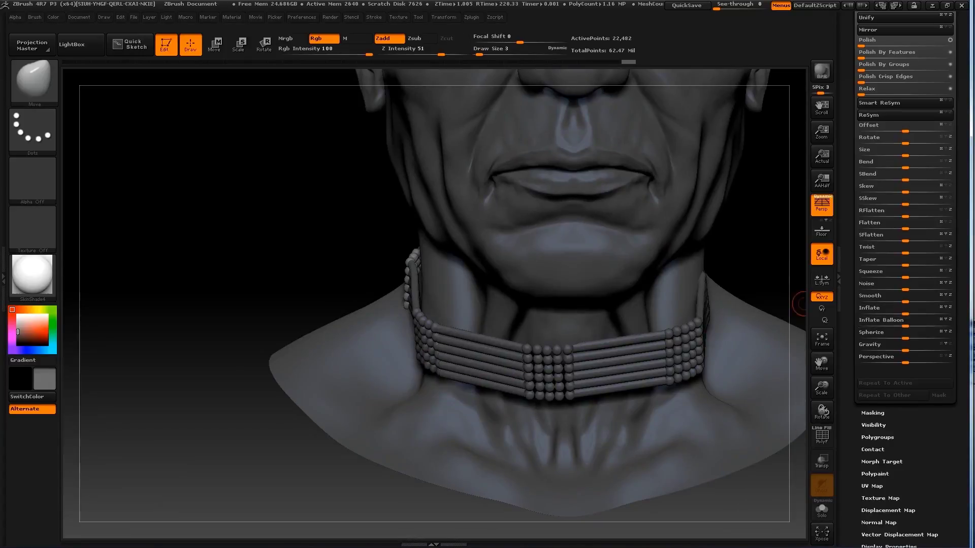
pyautogui.scroll(10, 903, 203)
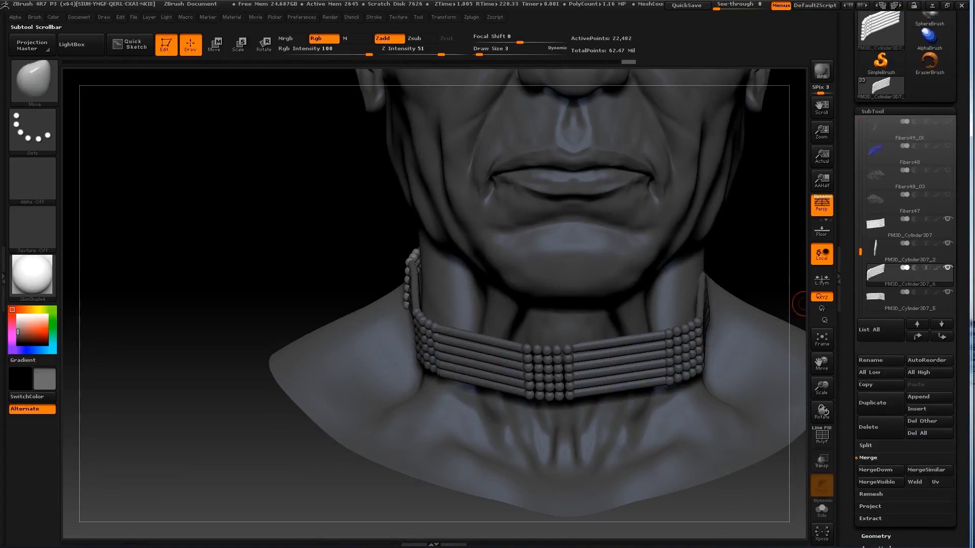
# Step: Merge every tube piece down into PM3D_Cylinder3D7, confirming each MergeDown
pyautogui.press('Up')
pyautogui.press('Up')
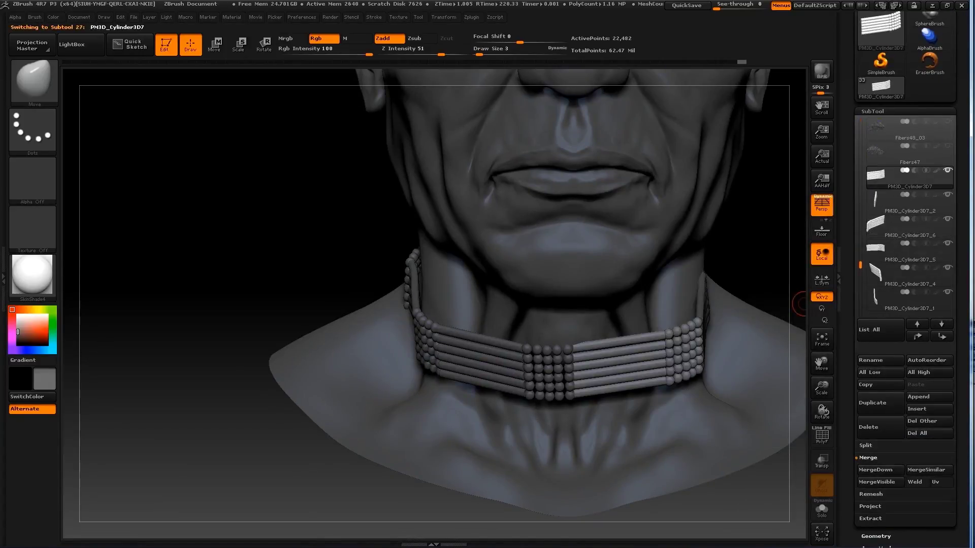
pyautogui.scroll(-1, 878, 457)
pyautogui.click(875, 443)
pyautogui.click(777, 467)
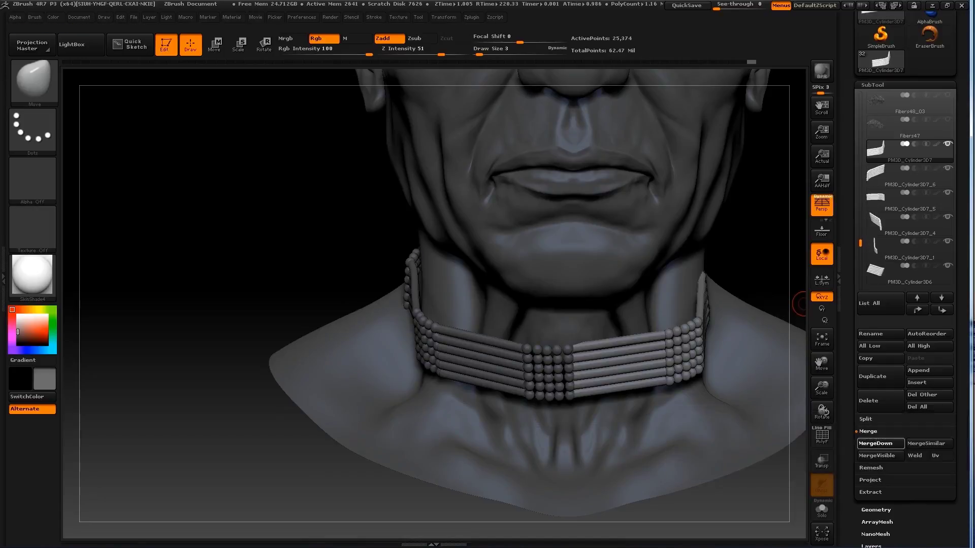
pyautogui.click(875, 443)
pyautogui.click(735, 460)
pyautogui.click(875, 443)
pyautogui.click(735, 459)
pyautogui.click(876, 443)
pyautogui.click(735, 459)
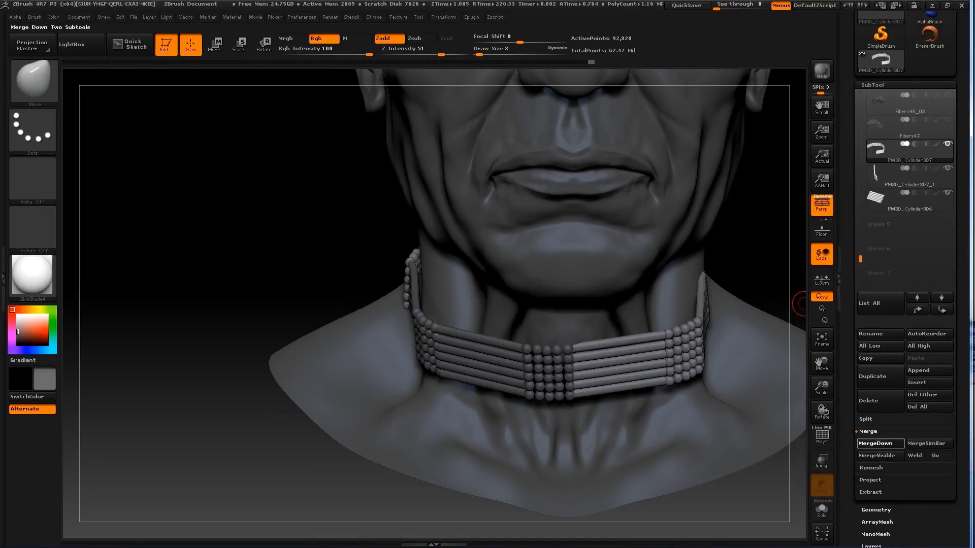
pyautogui.click(876, 443)
pyautogui.click(734, 459)
pyautogui.click(875, 444)
pyautogui.click(735, 460)
# Step: Frame the head, set brush size to 23 and nudge the necklace into place
pyautogui.press('f')
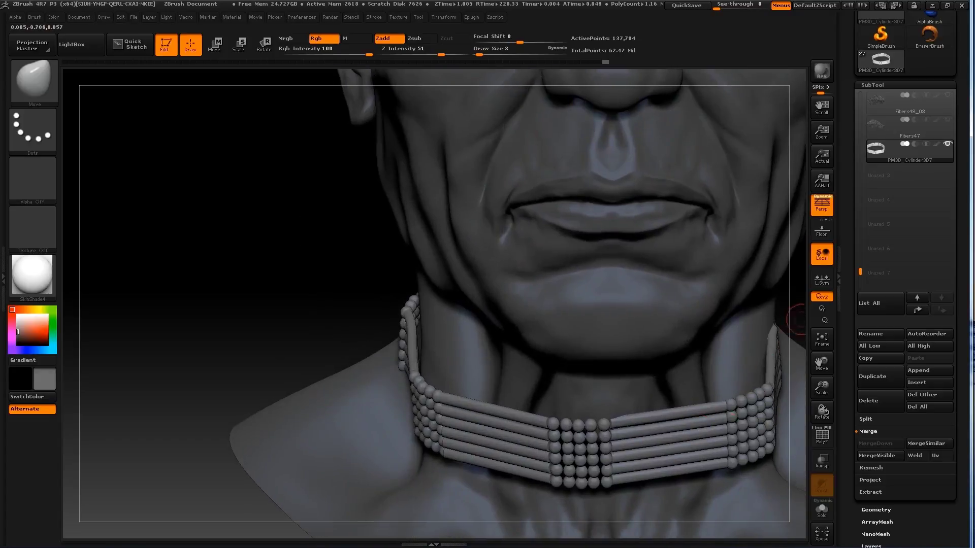
pyautogui.moveTo(797, 320)
pyautogui.keyDown('alt'); pyautogui.mouseDown()
pyautogui.moveTo(634, 371)
pyautogui.moveTo(655, 354)
pyautogui.mouseUp(); pyautogui.keyUp('alt')
pyautogui.press('s')
pyautogui.moveTo(675, 239)
pyautogui.mouseDown()
pyautogui.moveTo(228, 421)
pyautogui.moveTo(283, 359)
pyautogui.mouseUp()
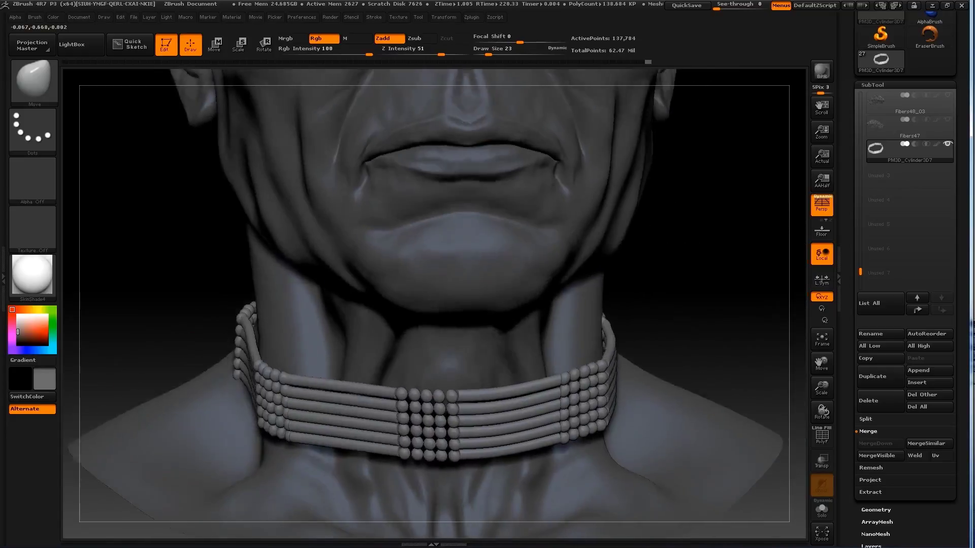
pyautogui.moveTo(194, 299); pyautogui.dragTo(294, 337)
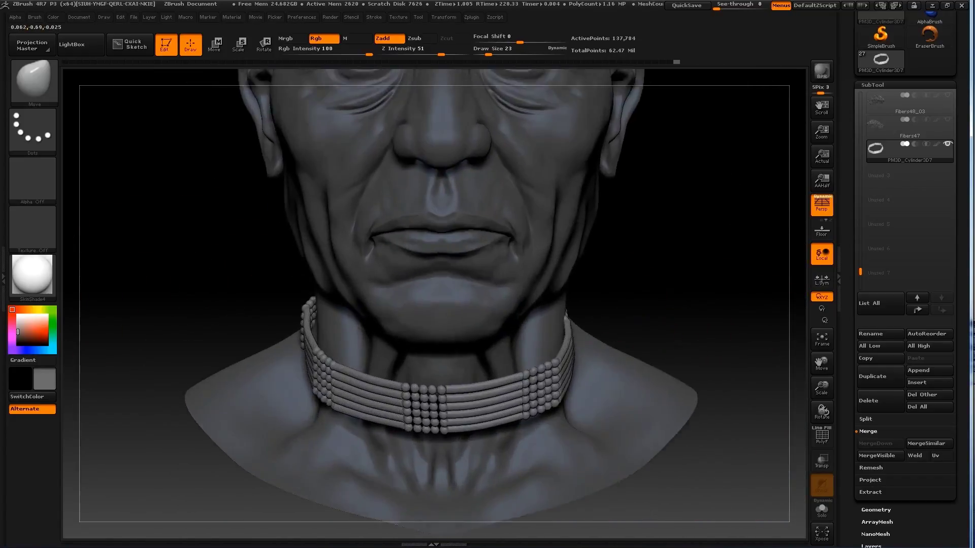
pyautogui.moveTo(355, 305)
pyautogui.mouseDown()
pyautogui.moveTo(195, 325)
pyautogui.moveTo(213, 314)
pyautogui.mouseUp()
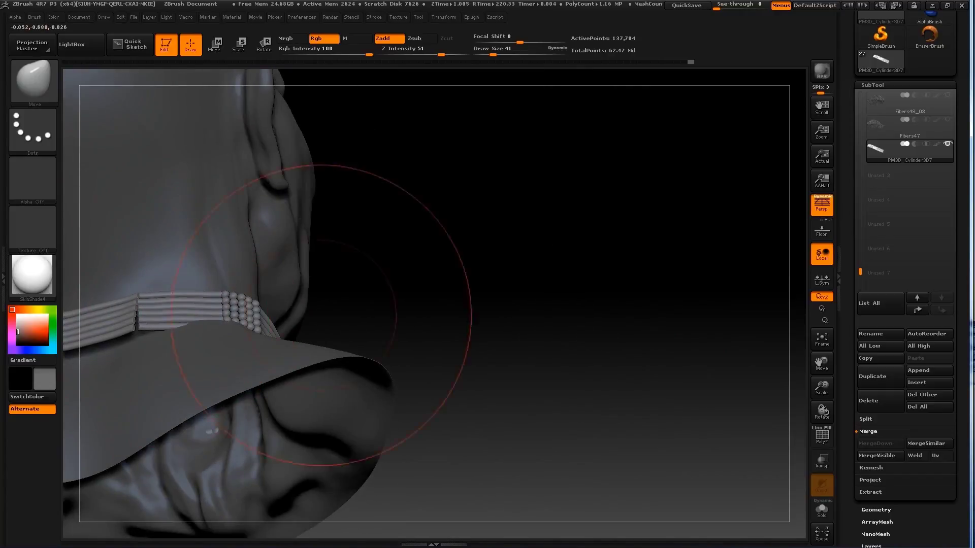
# Step: Inspect the choker from front and both side profiles, then frame the head at draw size 14
pyautogui.moveTo(327, 304)
pyautogui.mouseDown()
pyautogui.moveTo(782, 301)
pyautogui.moveTo(315, 343)
pyautogui.mouseUp()
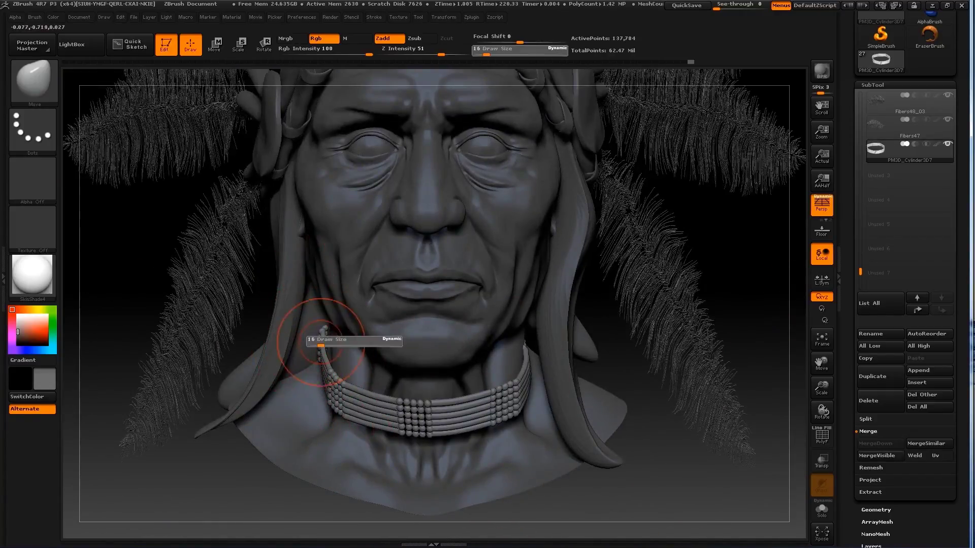
pyautogui.moveTo(490, 426)
pyautogui.mouseDown()
pyautogui.moveTo(631, 501)
pyautogui.moveTo(715, 421)
pyautogui.mouseUp()
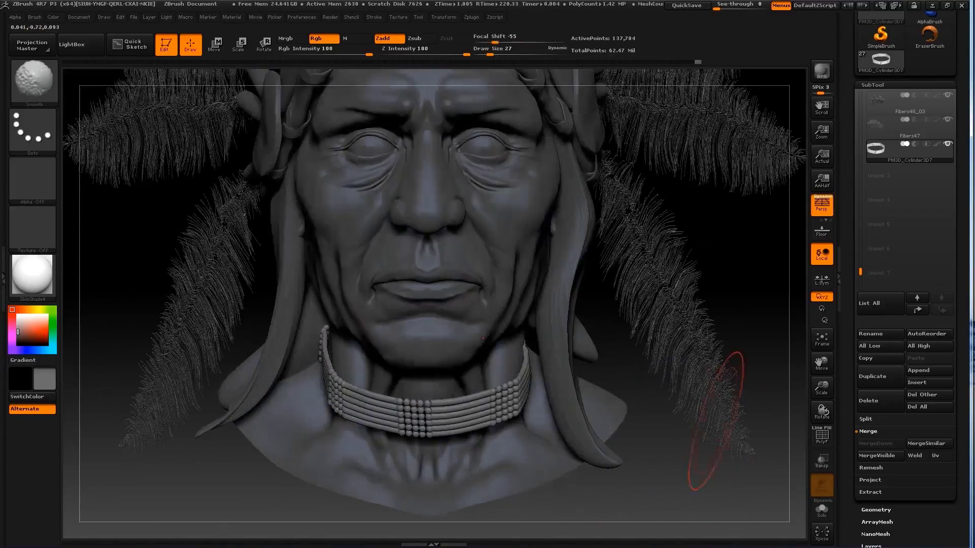
pyautogui.moveTo(645, 365); pyautogui.dragTo(457, 376)
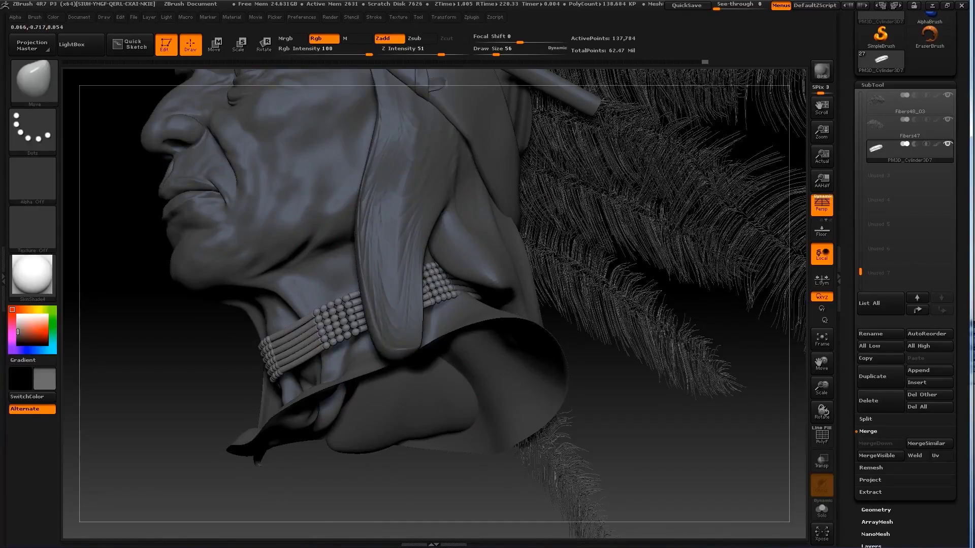
pyautogui.moveTo(627, 406)
pyautogui.mouseDown()
pyautogui.moveTo(435, 326)
pyautogui.moveTo(546, 300)
pyautogui.mouseUp()
pyautogui.press('f')
pyautogui.press('s')
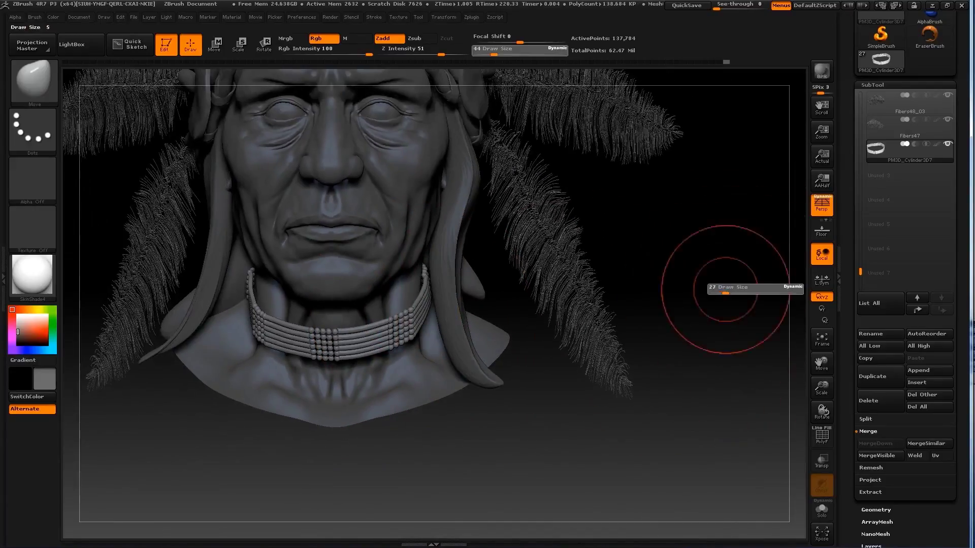
pyautogui.moveTo(718, 283); pyautogui.dragTo(695, 283)
pyautogui.keyDown('alt'); pyautogui.moveTo(643, 325); pyautogui.dragTo(388, 287); pyautogui.keyUp('alt')
# Step: Switch to the ClayBuildup brush and check the necklace around the neck from the side
pyautogui.press('b')
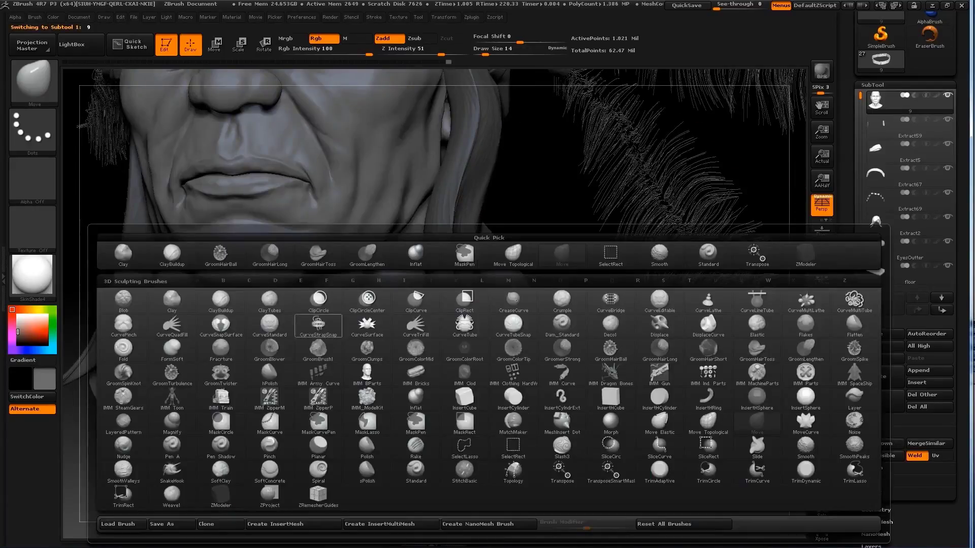
pyautogui.press('c')
pyautogui.press('b')
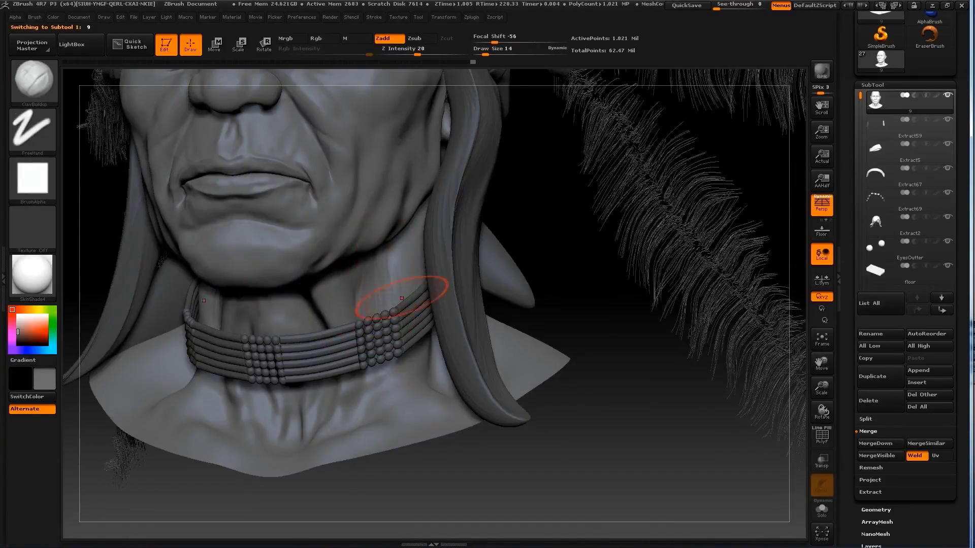
pyautogui.moveTo(660, 406); pyautogui.dragTo(635, 386)
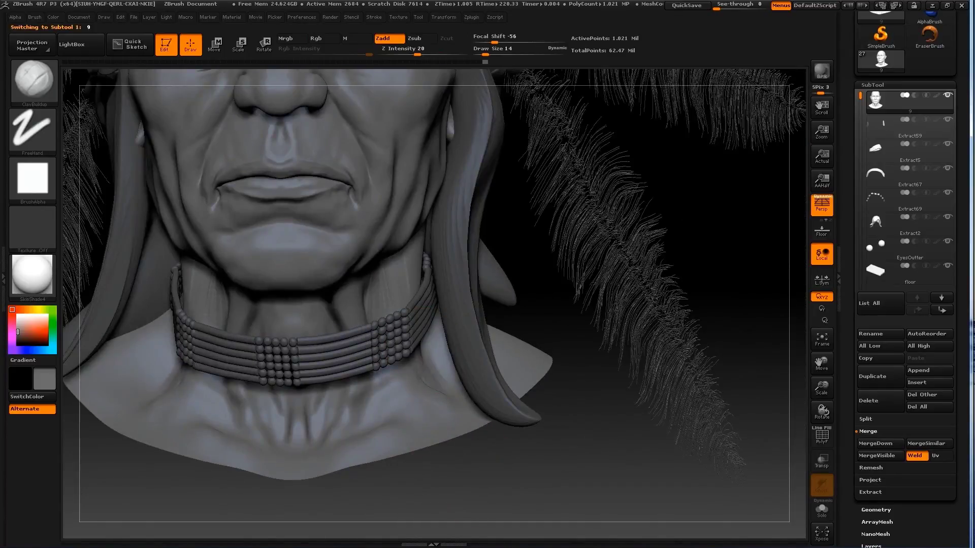
pyautogui.moveTo(467, 462); pyautogui.dragTo(425, 239)
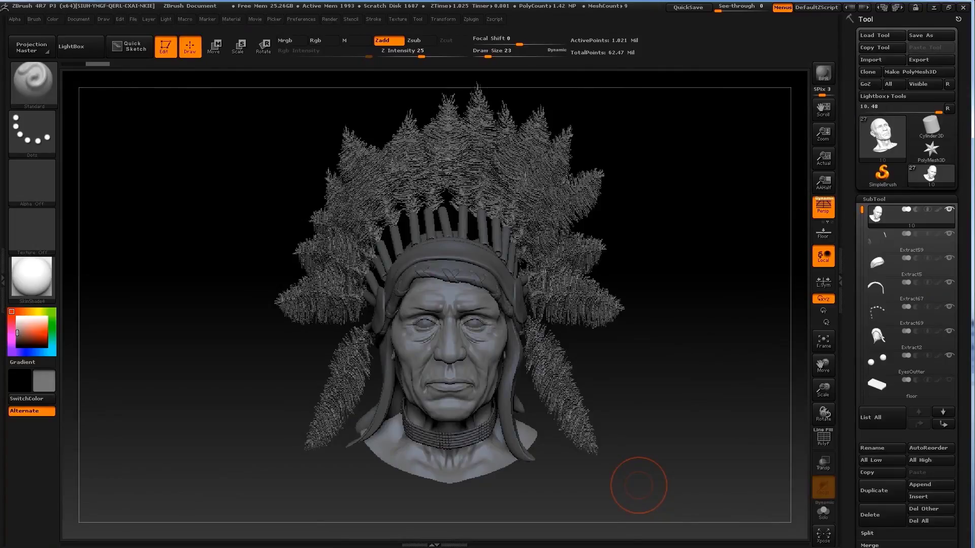
# Step: Show only head, ears, headband cap, Extract67, Extract69, hair and EyesOutter, then frame the face
pyautogui.keyDown('ctrl'); pyautogui.keyDown('shift'); pyautogui.click(949, 210); pyautogui.keyUp('shift'); pyautogui.keyUp('ctrl')
pyautogui.click(949, 234)
pyautogui.click(949, 258)
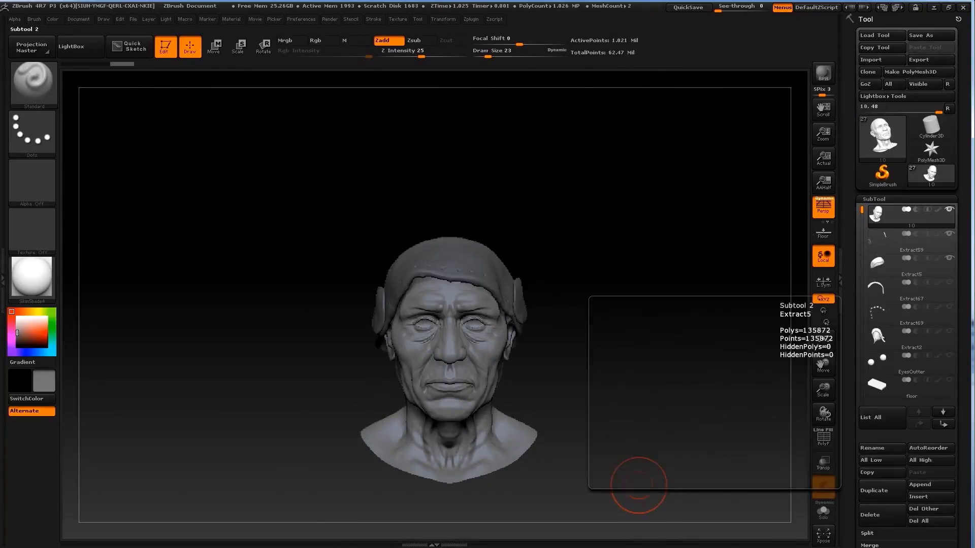
pyautogui.click(949, 283)
pyautogui.click(949, 307)
pyautogui.click(884, 337)
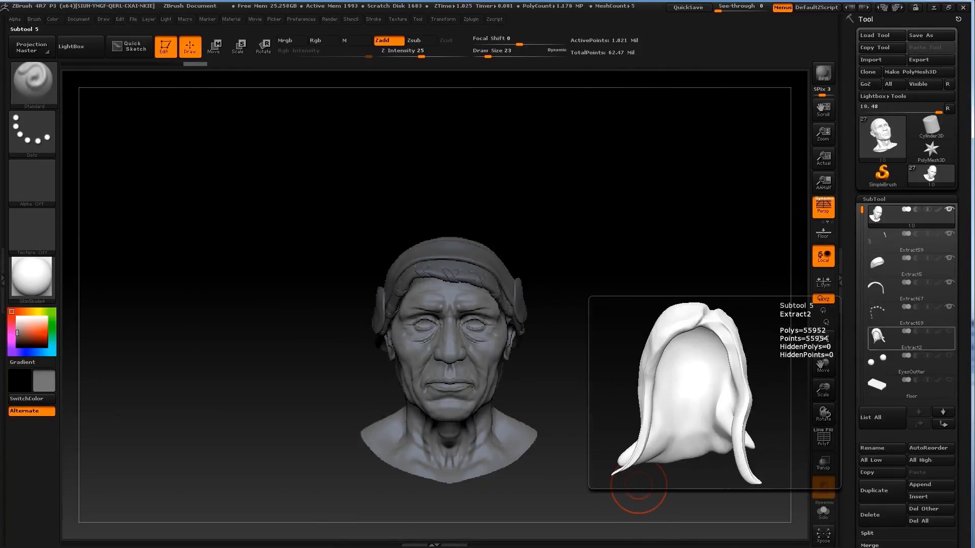
pyautogui.click(949, 331)
pyautogui.click(949, 355)
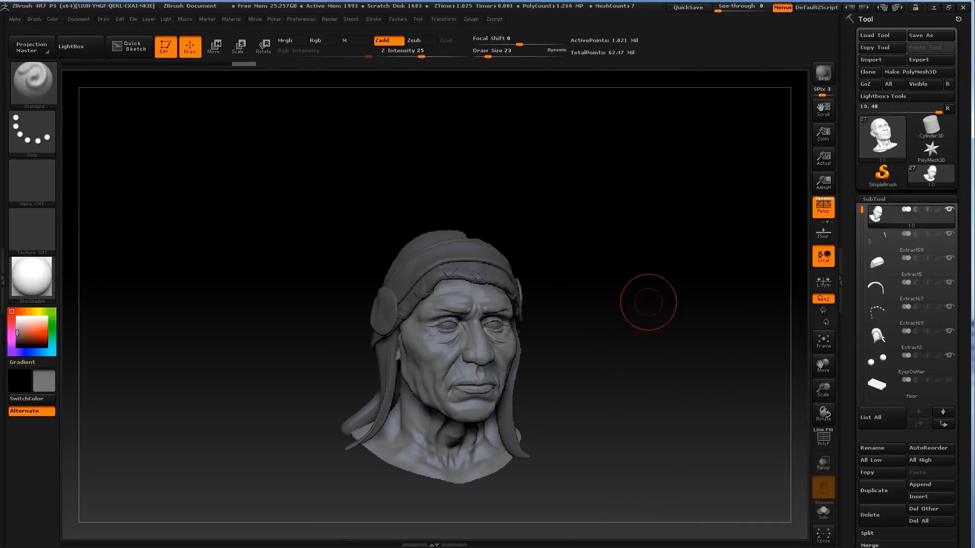
pyautogui.moveTo(648, 299)
pyautogui.keyDown('alt'); pyautogui.mouseDown()
pyautogui.moveTo(660, 370)
pyautogui.moveTo(696, 323)
pyautogui.moveTo(669, 311)
pyautogui.moveTo(787, 284)
pyautogui.mouseUp(); pyautogui.keyUp('alt')
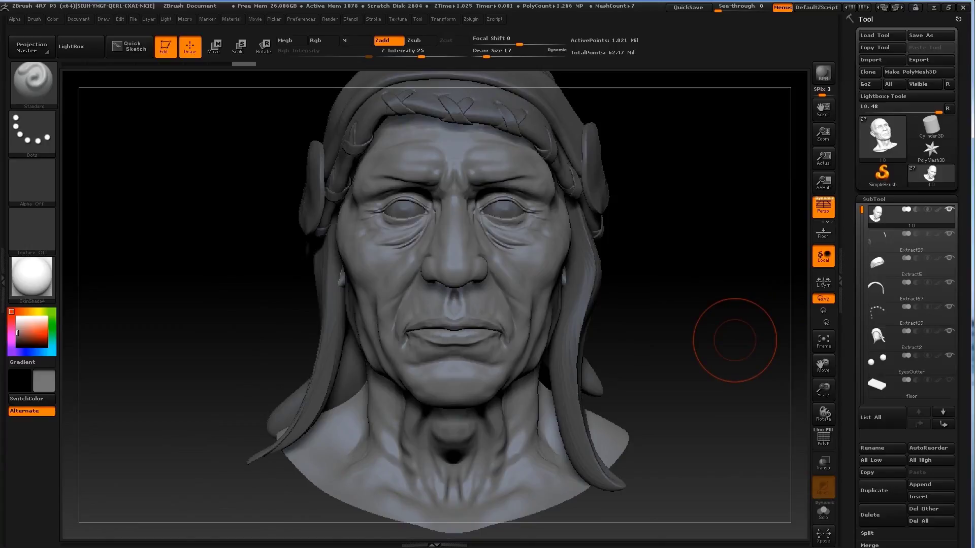
# Step: Zoom in on the mouth and select the Dam_Standard crease brush
pyautogui.keyDown('alt'); pyautogui.moveTo(735, 340); pyautogui.dragTo(326, 413); pyautogui.keyUp('alt')
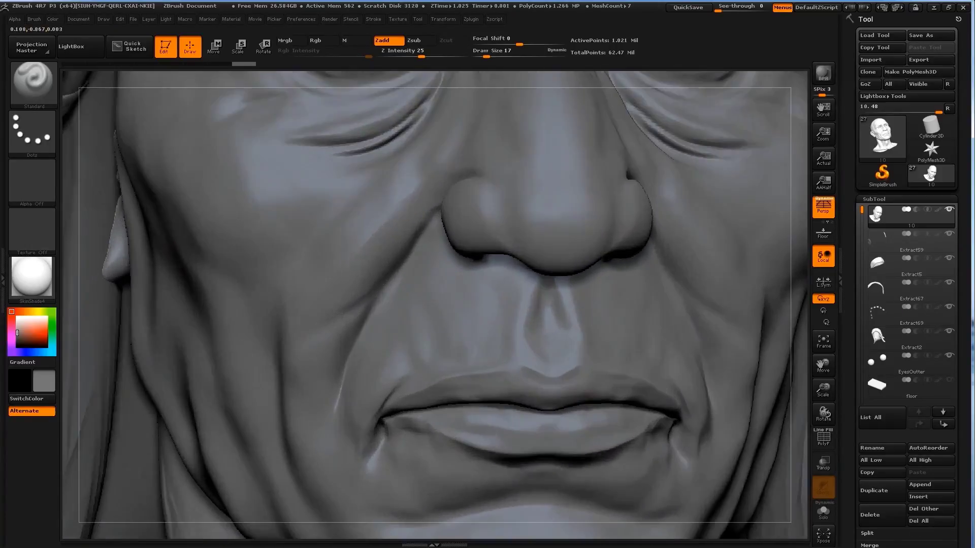
pyautogui.press('b')
pyautogui.press('d')
pyautogui.press('s')
pyautogui.press('s')
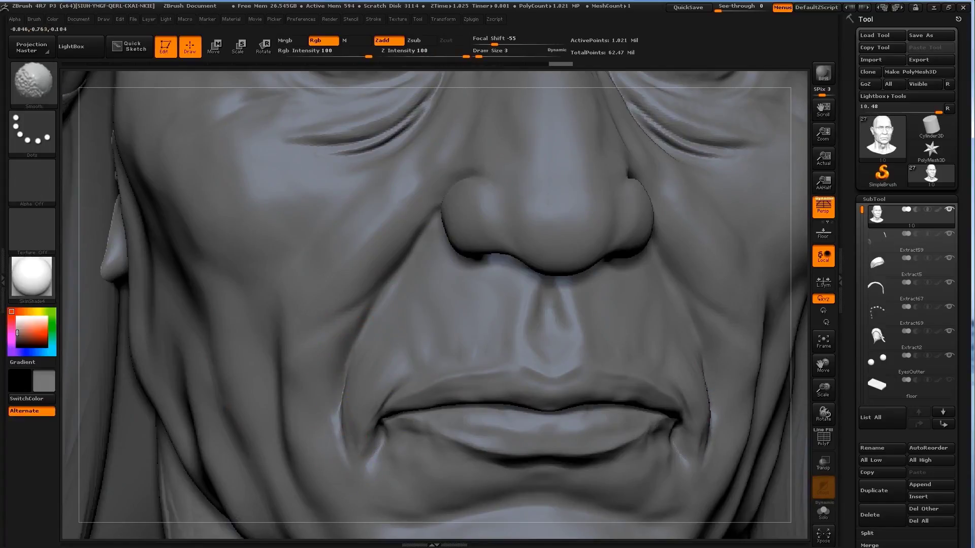
pyautogui.keyDown('alt'); pyautogui.moveTo(79, 491); pyautogui.dragTo(48, 403); pyautogui.keyUp('alt')
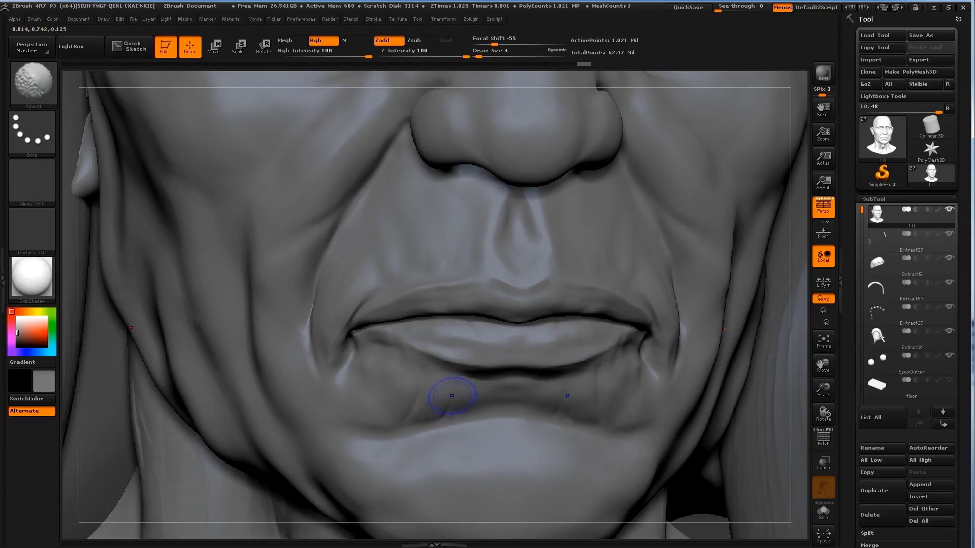
# Step: Deepen the creases along the lower lip with the Standard brush at size 3
pyautogui.press('b')
pyautogui.press('s')
pyautogui.press('t')
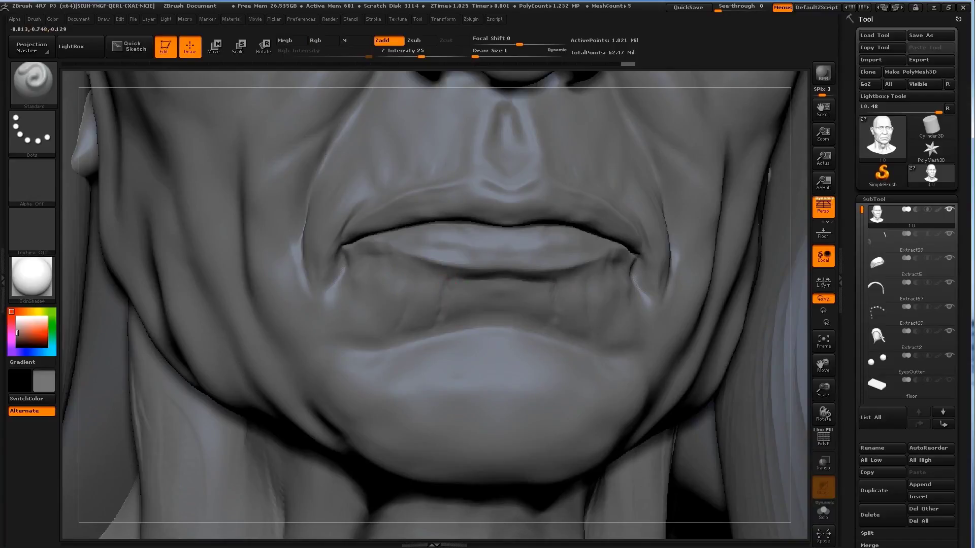
pyautogui.press('s')
pyautogui.moveTo(434, 297); pyautogui.dragTo(456, 316)
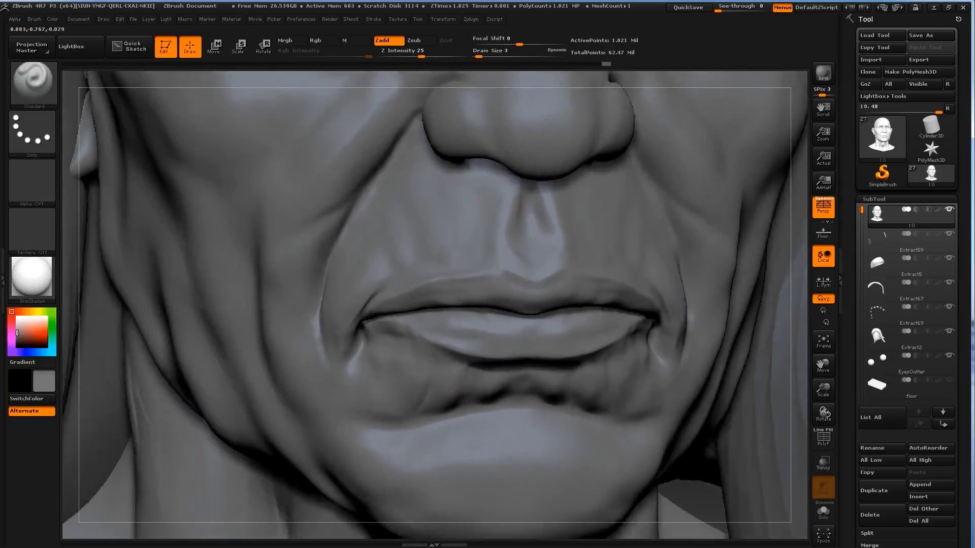
pyautogui.moveTo(776, 279)
pyautogui.keyDown('alt'); pyautogui.mouseDown()
pyautogui.moveTo(731, 321)
pyautogui.moveTo(740, 342)
pyautogui.moveTo(718, 311)
pyautogui.moveTo(660, 356)
pyautogui.mouseUp(); pyautogui.keyUp('alt')
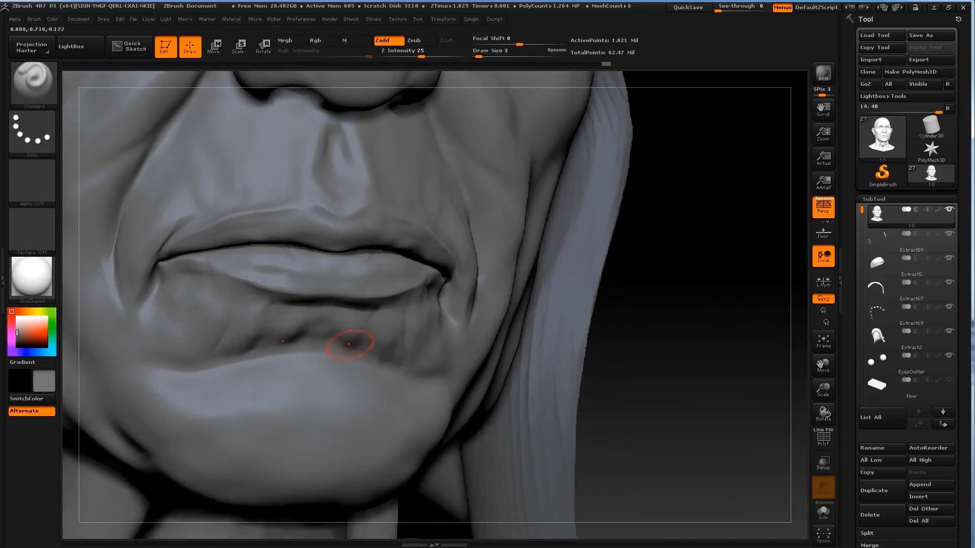
pyautogui.moveTo(375, 342); pyautogui.dragTo(290, 330)
pyautogui.moveTo(635, 302); pyautogui.dragTo(572, 328)
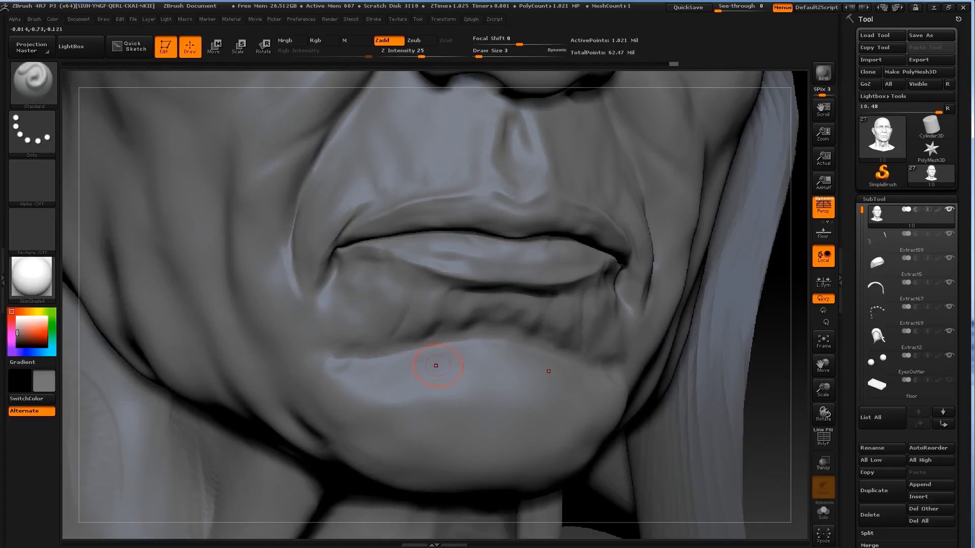
# Step: With Dam_Standard, carve two thin diagonal creases into the chin below the lower lip
pyautogui.press('b')
pyautogui.press('d')
pyautogui.press('s')
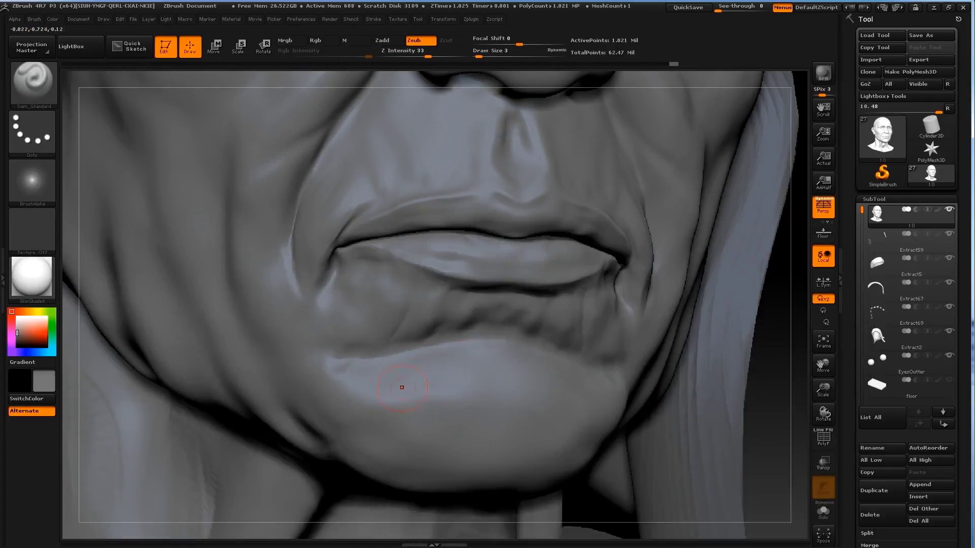
pyautogui.moveTo(432, 352); pyautogui.dragTo(398, 389)
pyautogui.moveTo(433, 332); pyautogui.dragTo(408, 366)
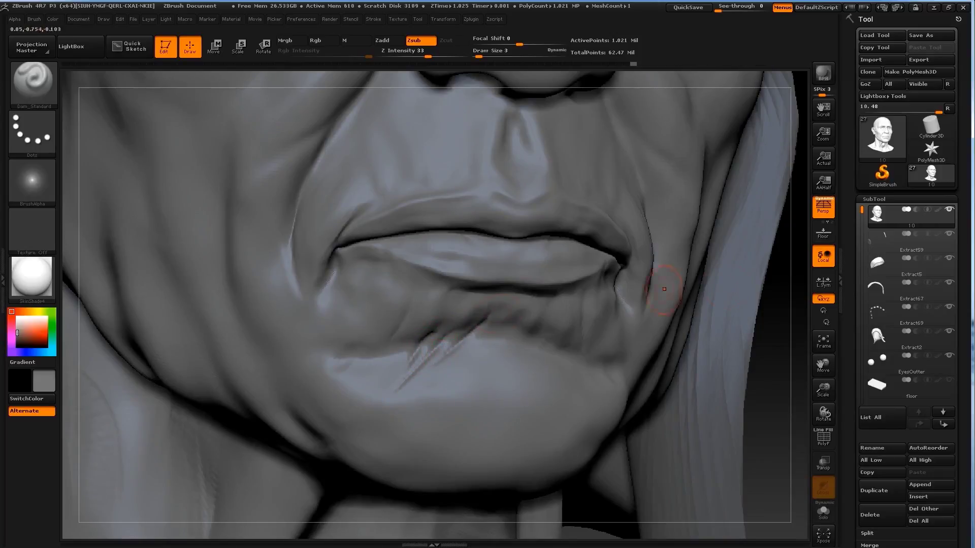
# Step: At brush size 2 then 1, carve fine vertical wrinkles along the lip and Shift-smooth
pyautogui.moveTo(664, 289)
pyautogui.keyDown('alt'); pyautogui.mouseDown()
pyautogui.moveTo(753, 311)
pyautogui.moveTo(457, 327)
pyautogui.mouseUp(); pyautogui.keyUp('alt')
pyautogui.press('s')
pyautogui.write('2')
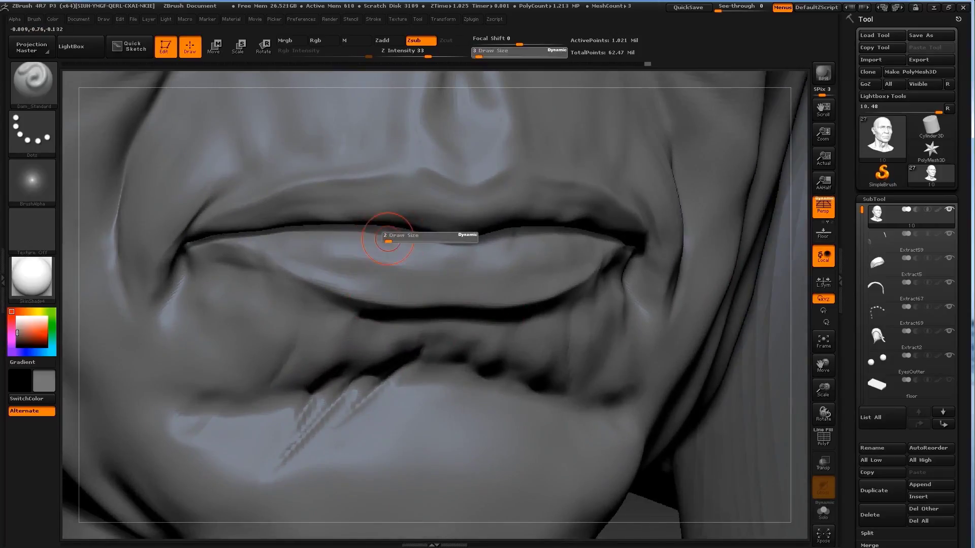
pyautogui.press('Return')
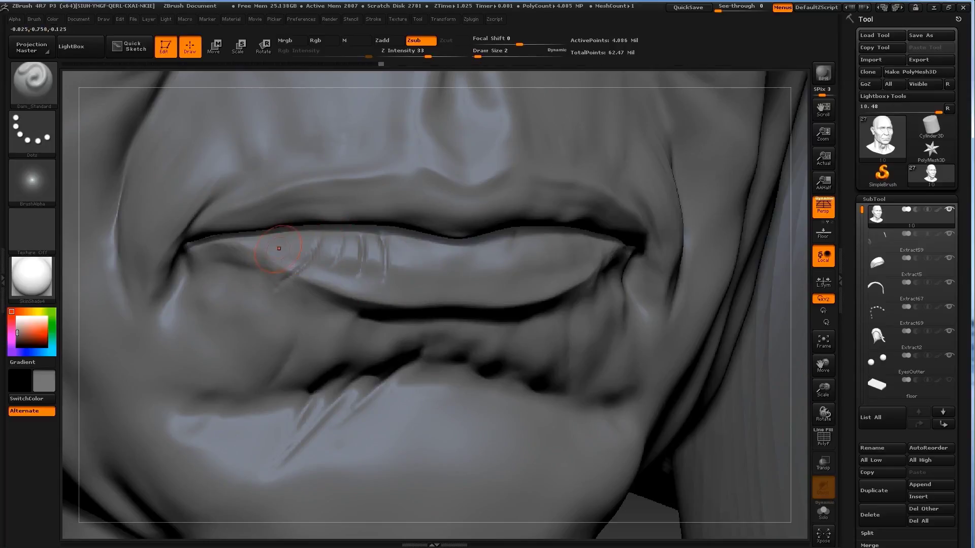
pyautogui.press('[')
pyautogui.moveTo(800, 259); pyautogui.dragTo(237, 287, button='right')
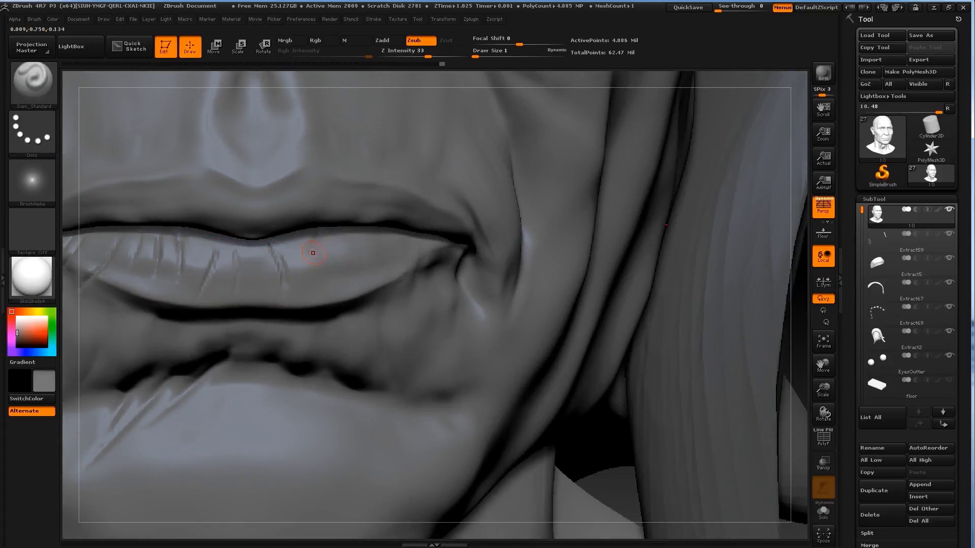
pyautogui.moveTo(313, 253); pyautogui.dragTo(313, 245)
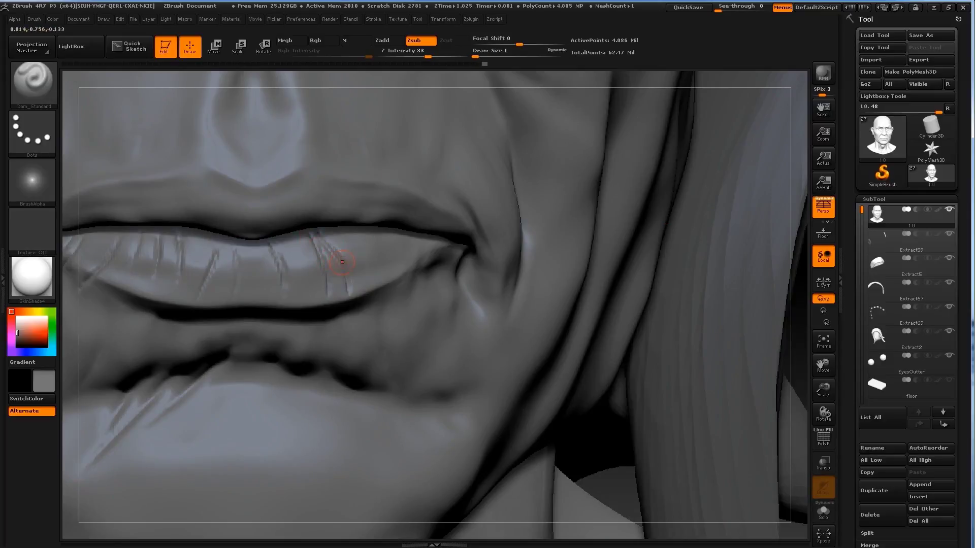
pyautogui.moveTo(342, 262)
pyautogui.mouseDown()
pyautogui.moveTo(358, 249)
pyautogui.moveTo(343, 244)
pyautogui.moveTo(379, 258)
pyautogui.mouseUp()
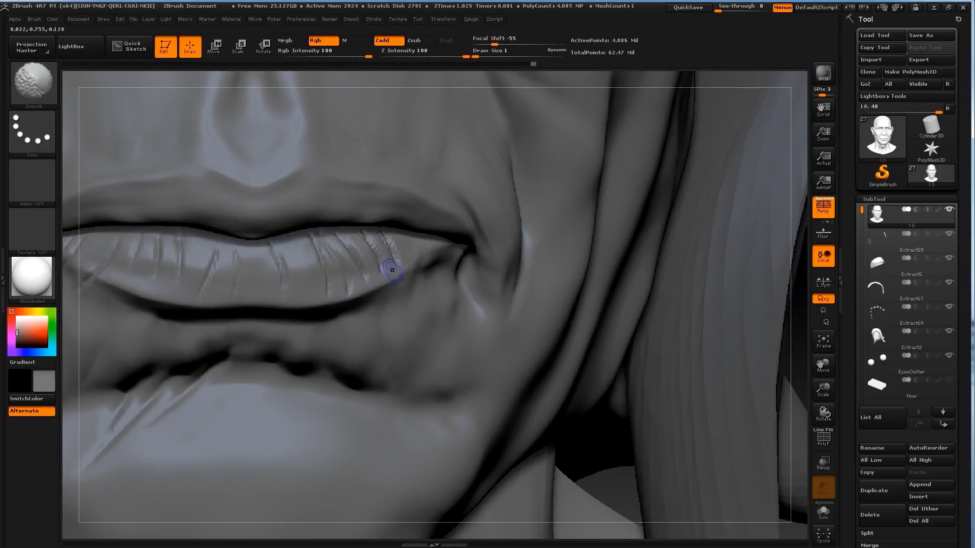
pyautogui.press('shift')
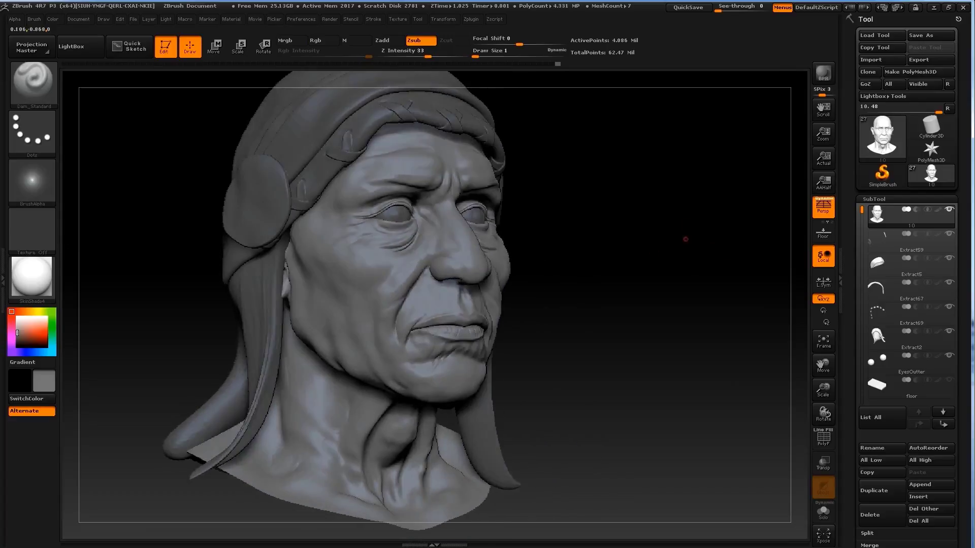
# Step: Return to a frontal view, switch to the Standard brush and zoom in on the mouth
pyautogui.moveTo(685, 239); pyautogui.dragTo(712, 286)
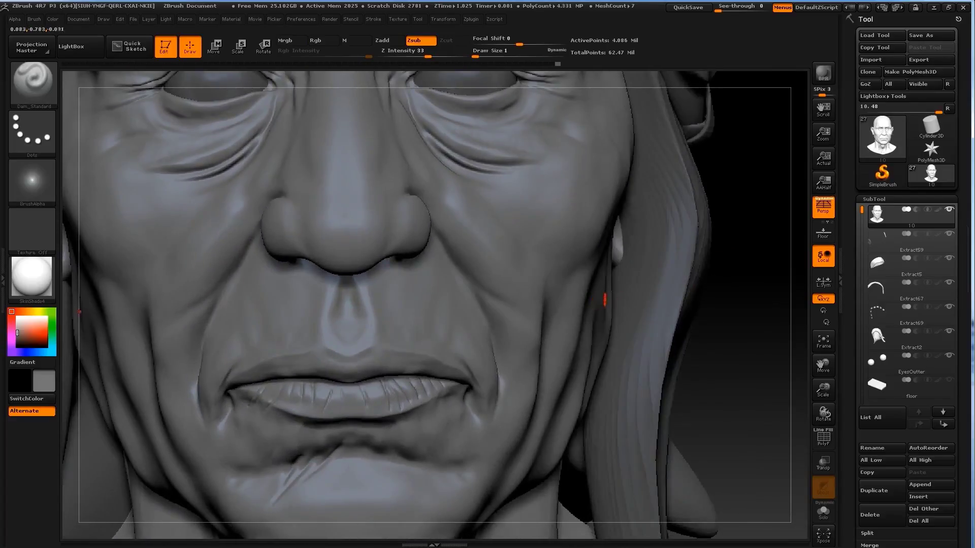
pyautogui.press('b')
pyautogui.press('s')
pyautogui.press('t')
pyautogui.keyDown('alt'); pyautogui.moveTo(736, 198); pyautogui.dragTo(544, 316); pyautogui.keyUp('alt')
pyautogui.press('s')
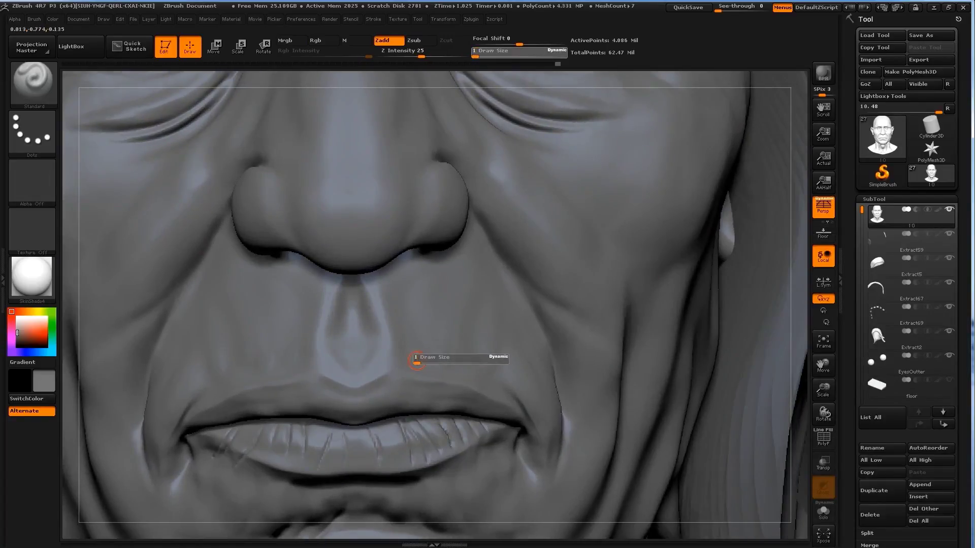
pyautogui.click(419, 350)
pyautogui.press(']')
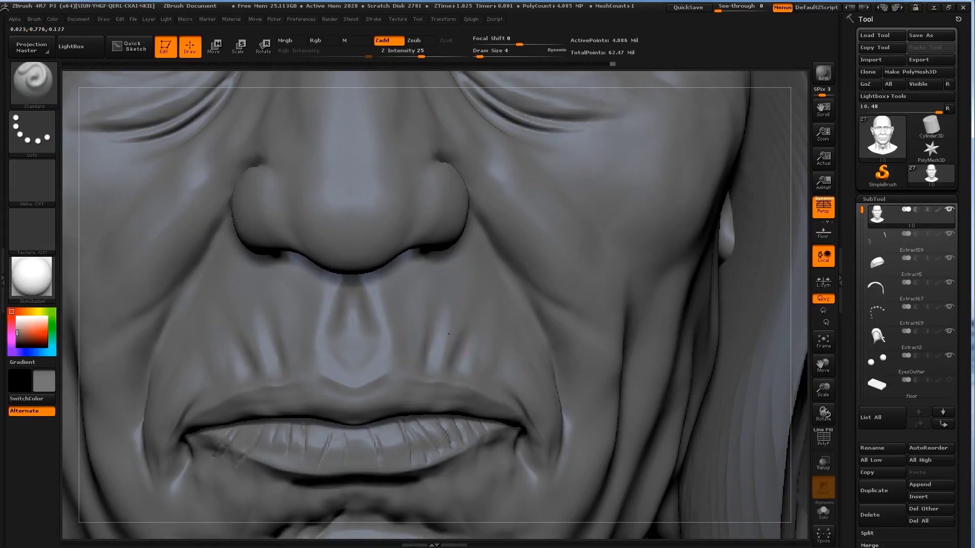
pyautogui.press('[')
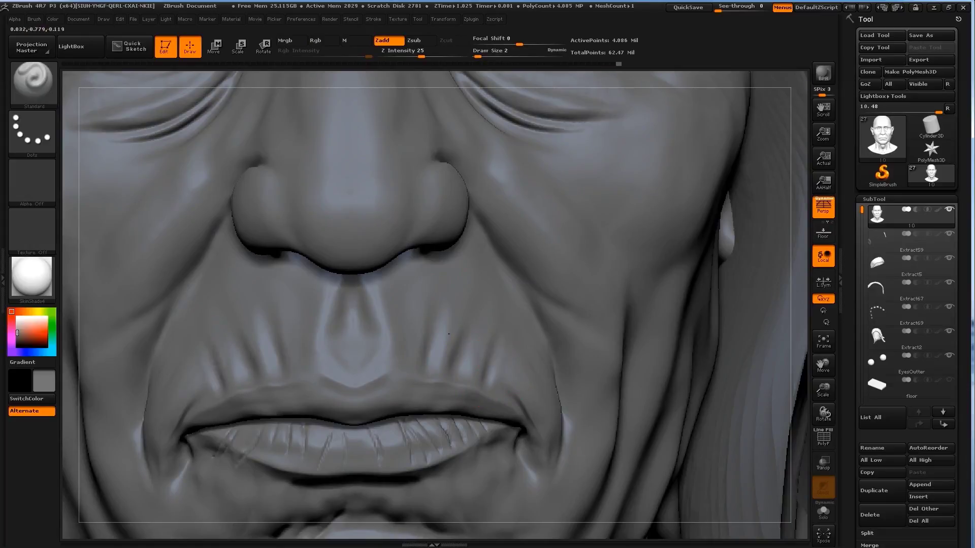
pyautogui.press('shift')
pyautogui.press('[')
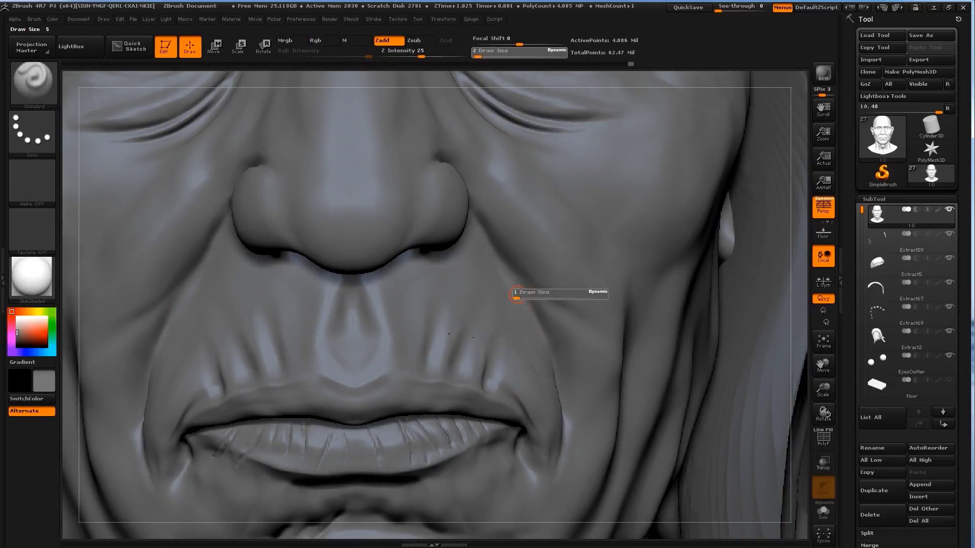
pyautogui.press(']')
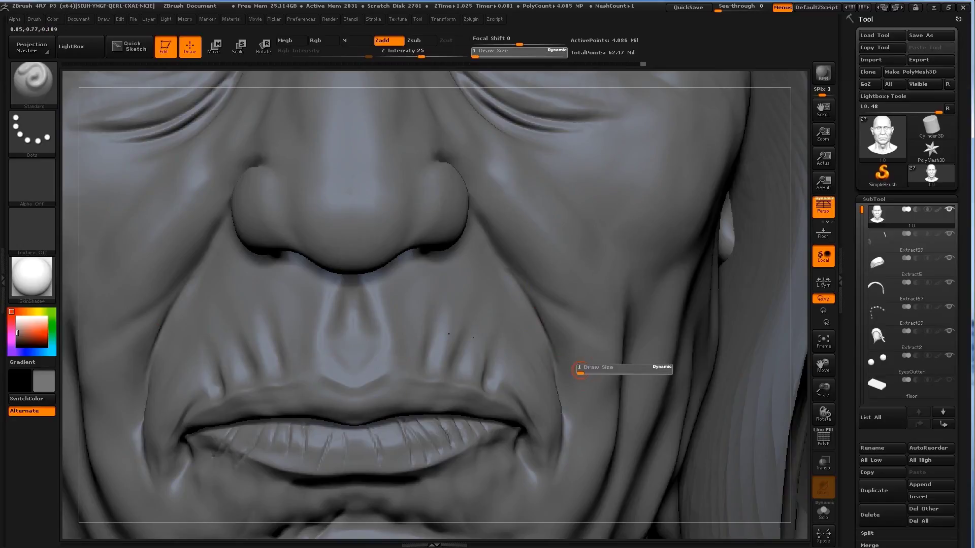
pyautogui.press(']')
pyautogui.click(563, 434)
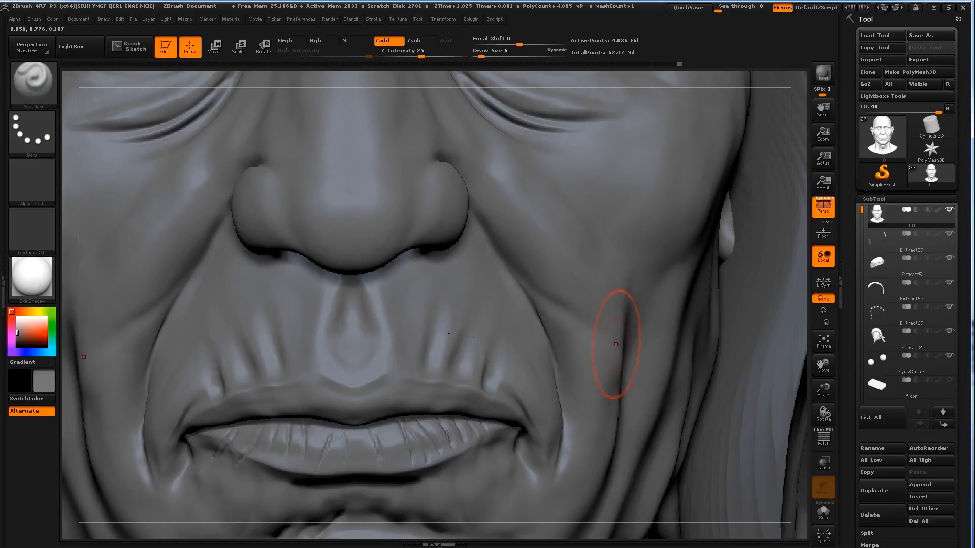
pyautogui.press('f')
pyautogui.moveTo(696, 305)
pyautogui.mouseDown()
pyautogui.moveTo(300, 442)
pyautogui.moveTo(711, 228)
pyautogui.mouseUp()
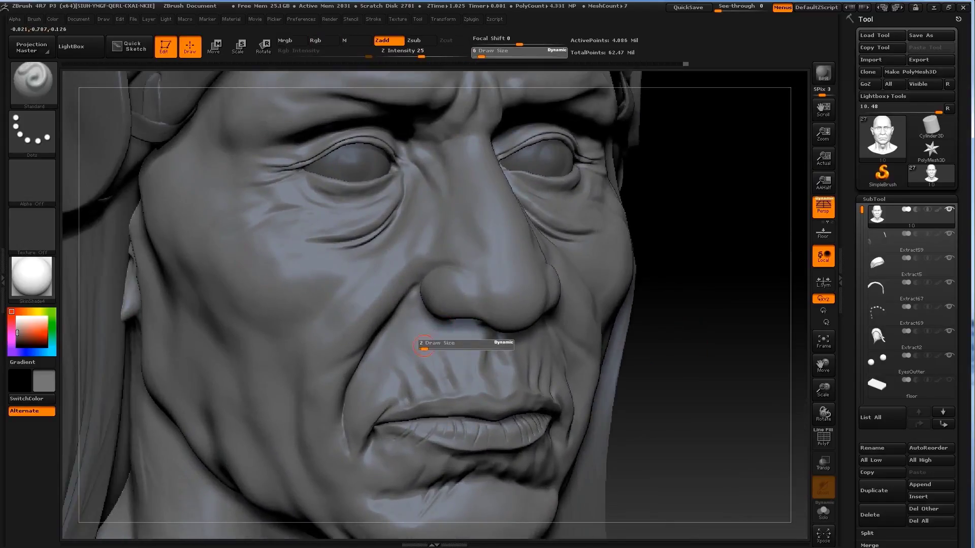
pyautogui.press('shift')
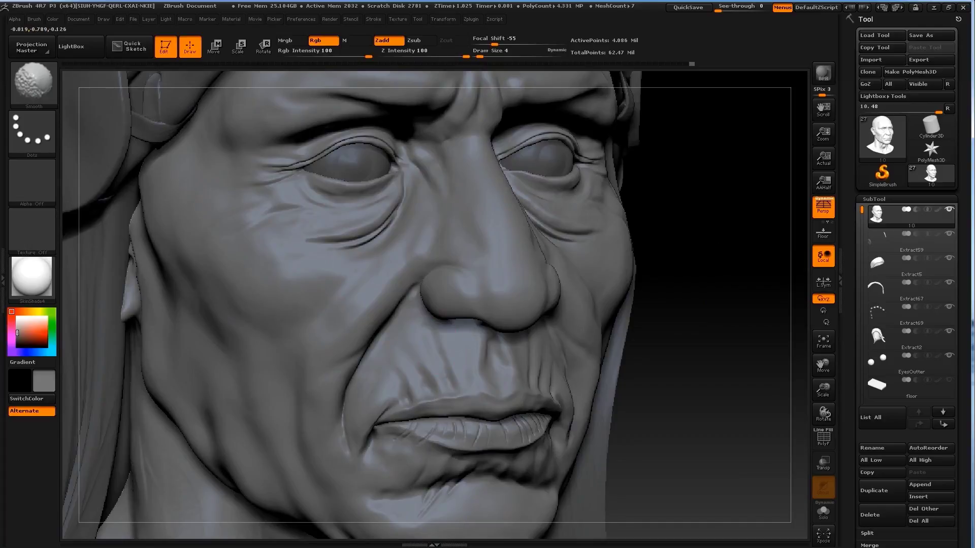
pyautogui.moveTo(653, 261)
pyautogui.mouseDown()
pyautogui.moveTo(657, 239)
pyautogui.moveTo(380, 297)
pyautogui.mouseUp()
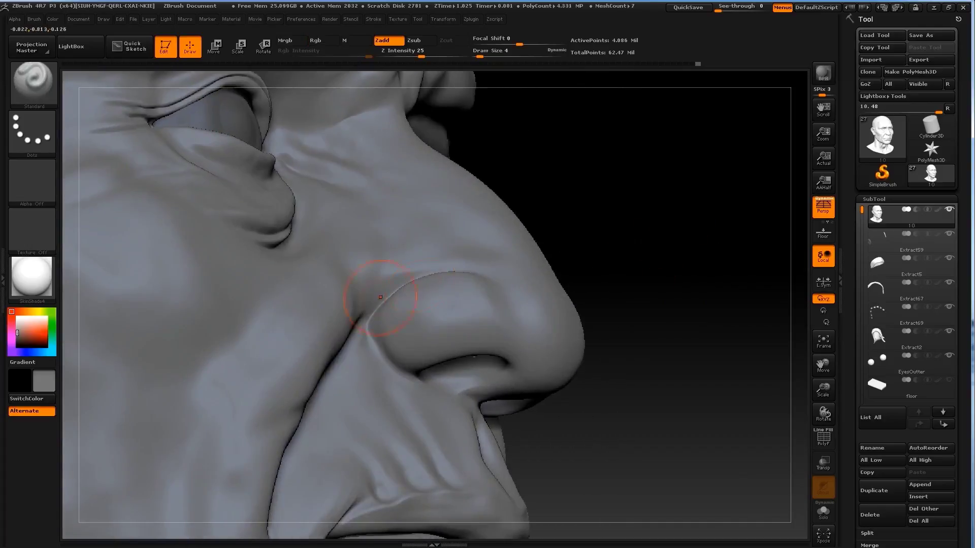
pyautogui.press('s')
pyautogui.click(370, 300)
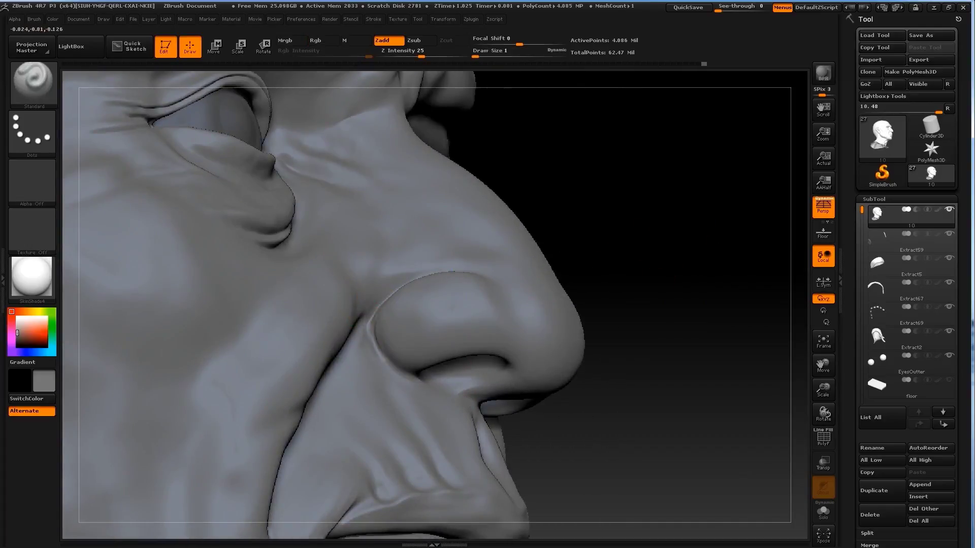
pyautogui.moveTo(484, 376)
pyautogui.mouseDown()
pyautogui.moveTo(98, 350)
pyautogui.moveTo(254, 328)
pyautogui.mouseUp()
pyautogui.press('s')
pyautogui.click(260, 327)
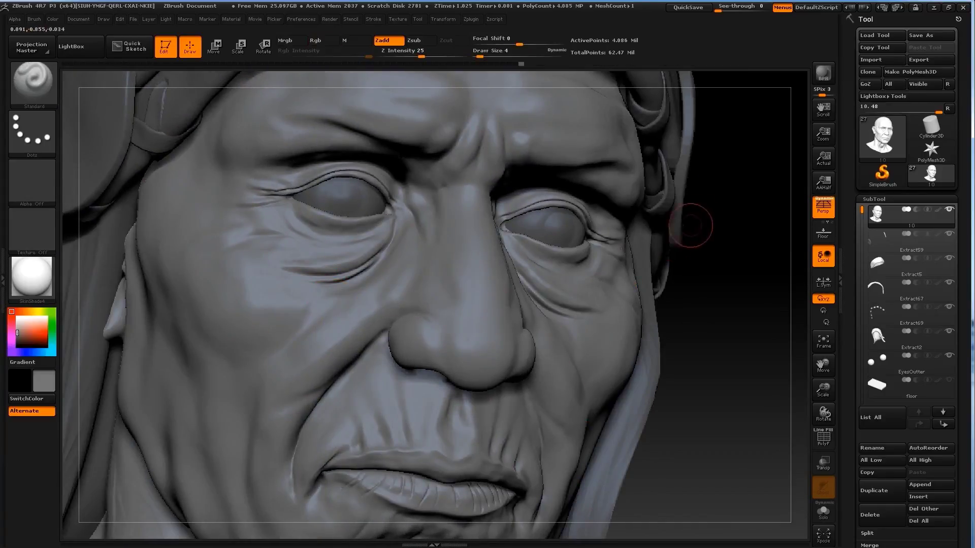
# Step: Zoom in on the eye and sharpen the crease below its corner at brush size 1
pyautogui.moveTo(692, 280); pyautogui.dragTo(651, 239)
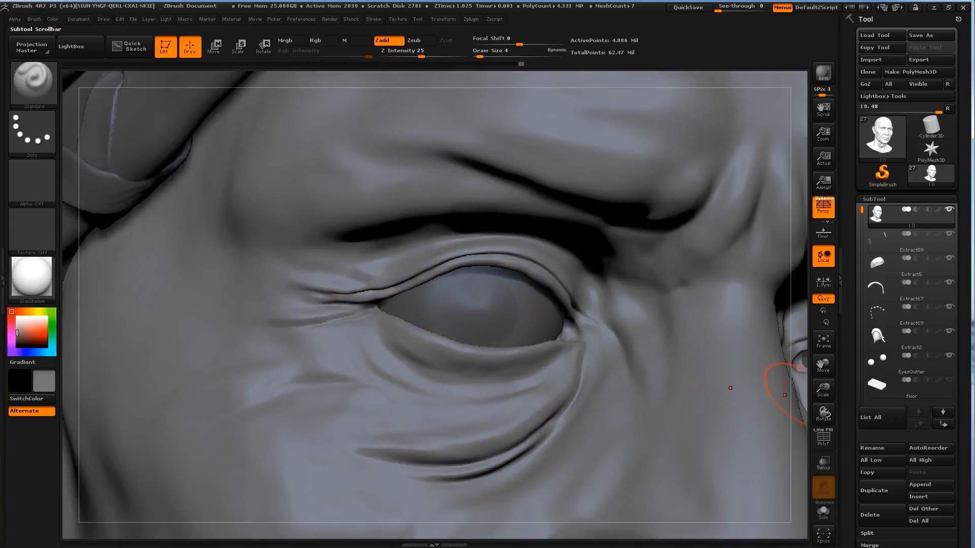
pyautogui.scroll(-10, 906, 279)
pyautogui.press('s')
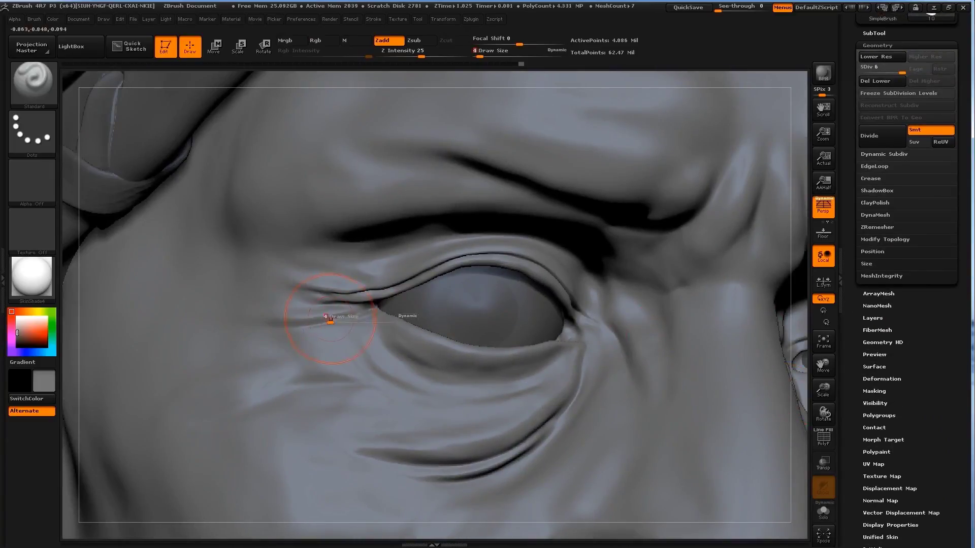
pyautogui.click(353, 313)
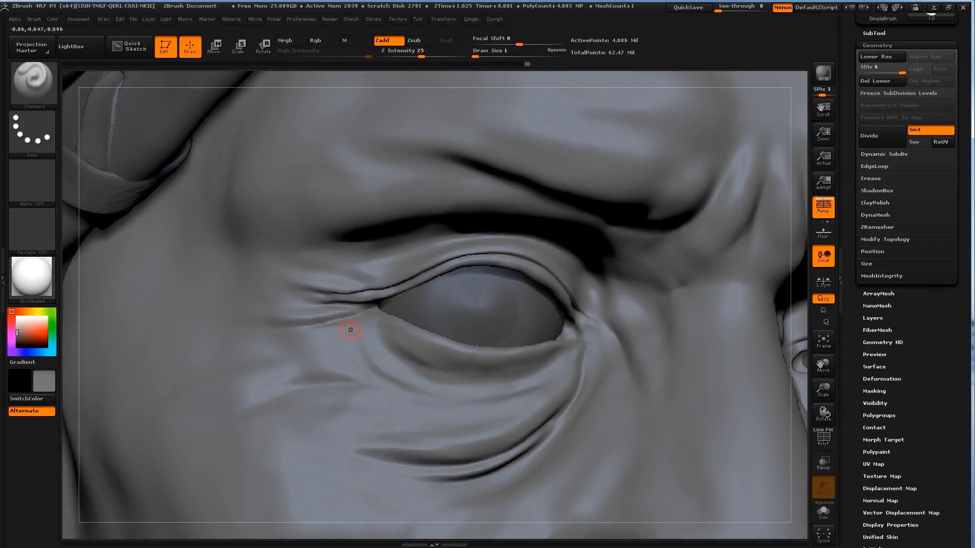
pyautogui.moveTo(349, 314); pyautogui.dragTo(275, 325)
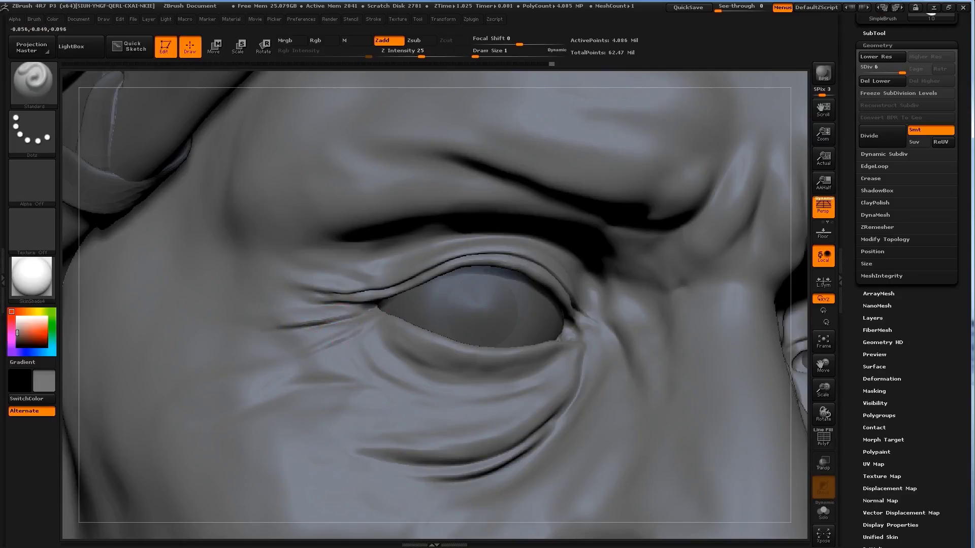
# Step: At sizes 2 and 1, add fine folds at the eye corner and deepen the upper-lid crease
pyautogui.press('s')
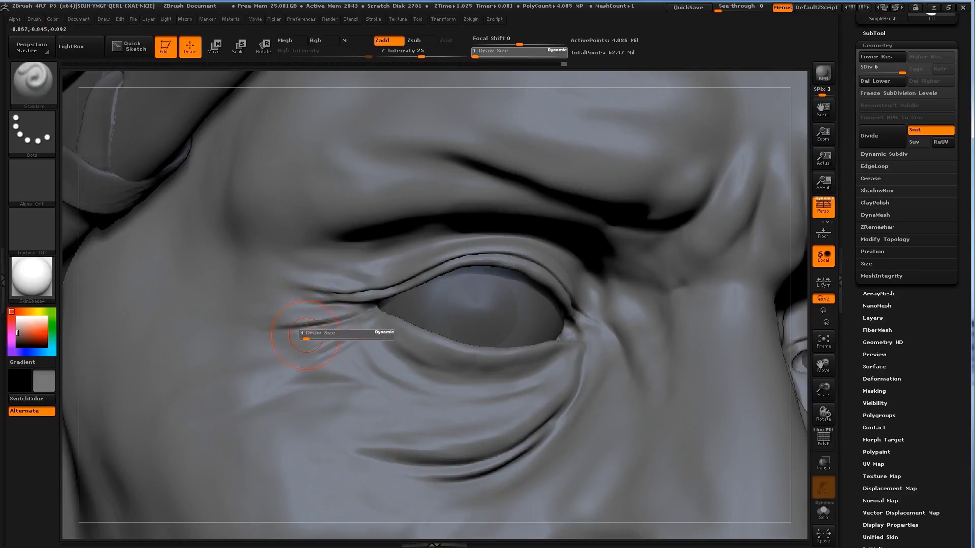
pyautogui.click(288, 342)
pyautogui.moveTo(336, 335); pyautogui.dragTo(371, 329)
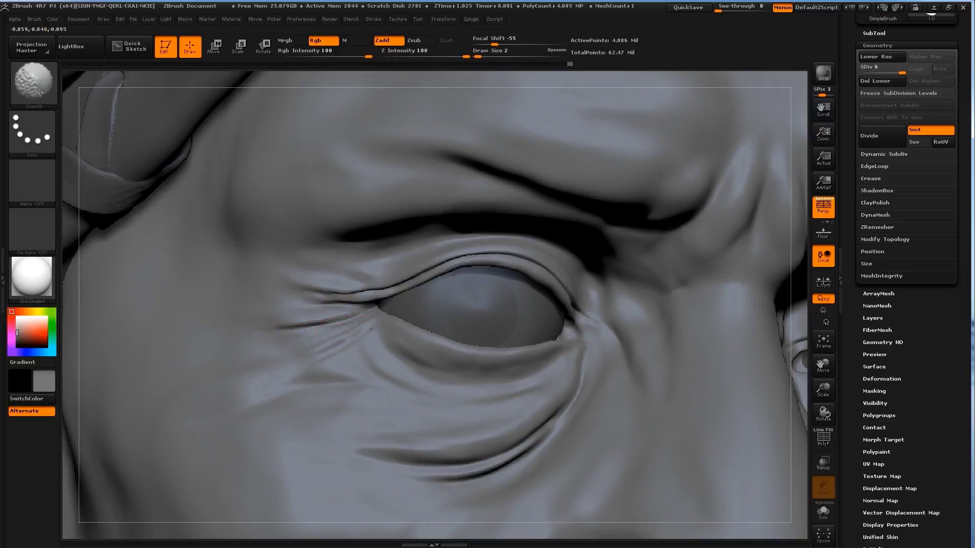
pyautogui.keyDown('shift'); pyautogui.moveTo(272, 354); pyautogui.dragTo(268, 370); pyautogui.keyUp('shift')
pyautogui.moveTo(341, 352); pyautogui.dragTo(366, 329)
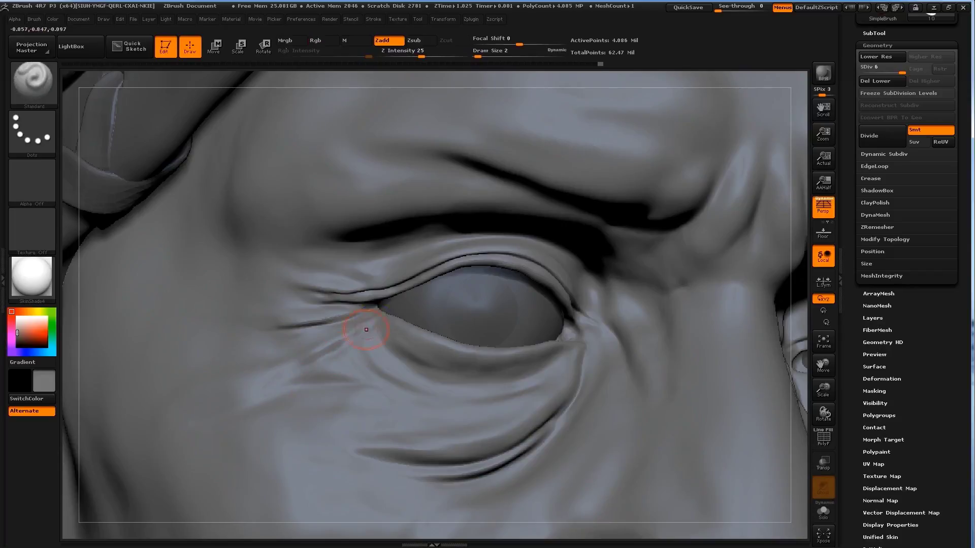
pyautogui.press('s')
pyautogui.click(371, 315)
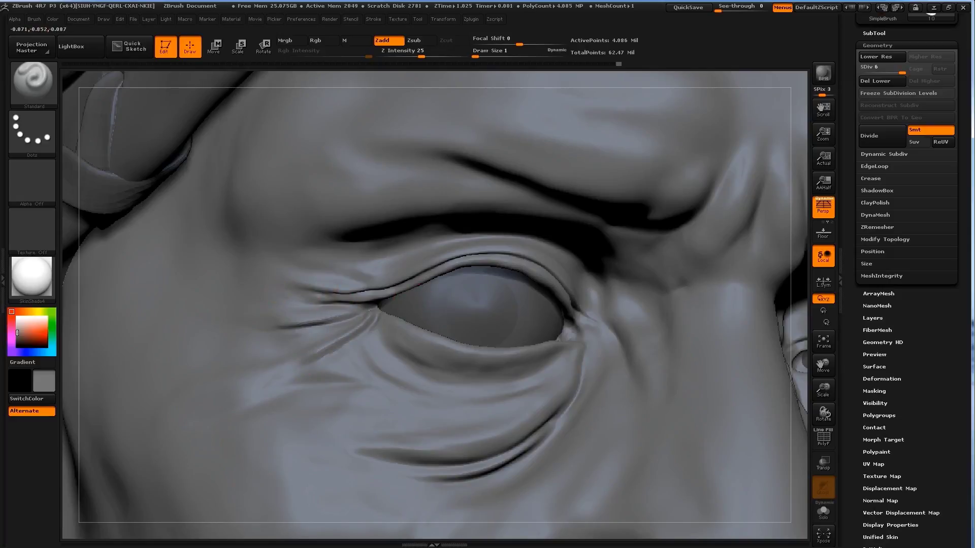
pyautogui.moveTo(347, 298); pyautogui.dragTo(319, 300)
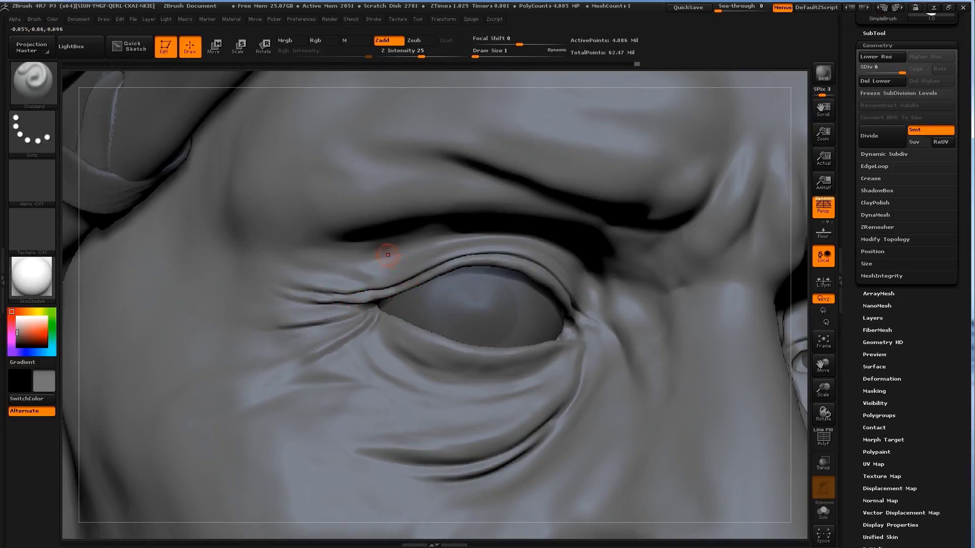
# Step: At size 3, carve a deep fold above the upper eyelid and lightly Shift-smooth it
pyautogui.keyDown('alt'); pyautogui.moveTo(741, 200); pyautogui.dragTo(331, 305, button='right'); pyautogui.keyUp('alt')
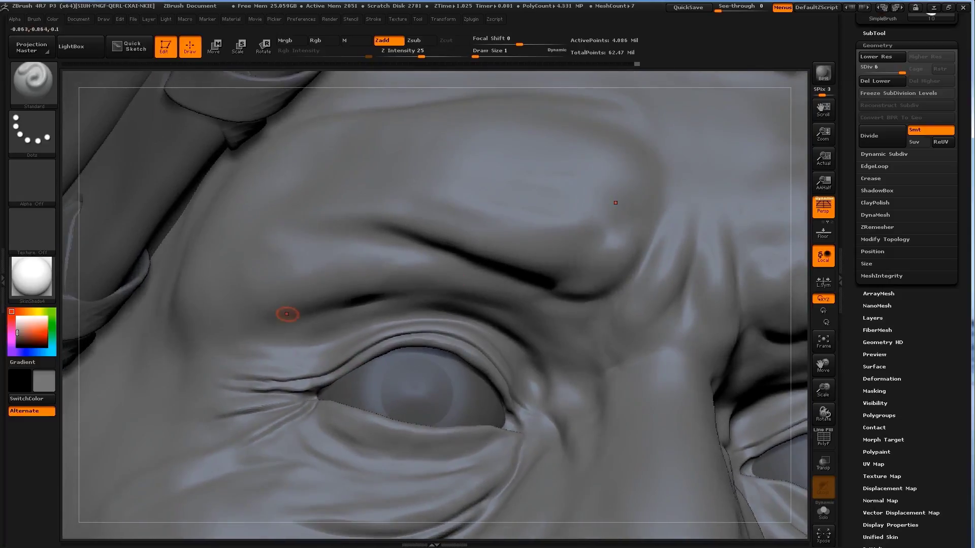
pyautogui.press(']')
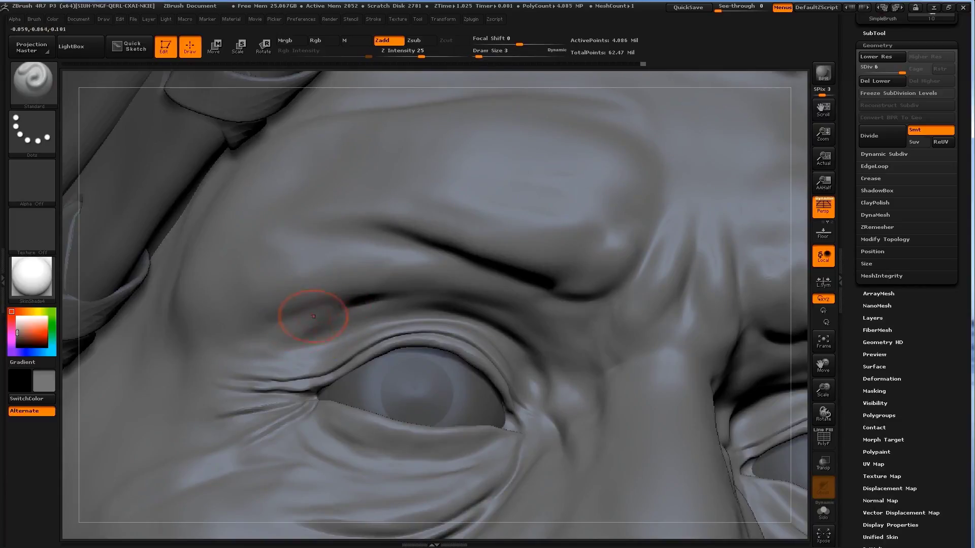
pyautogui.moveTo(237, 346)
pyautogui.mouseDown()
pyautogui.moveTo(315, 305)
pyautogui.moveTo(413, 290)
pyautogui.moveTo(235, 343)
pyautogui.moveTo(229, 366)
pyautogui.mouseUp()
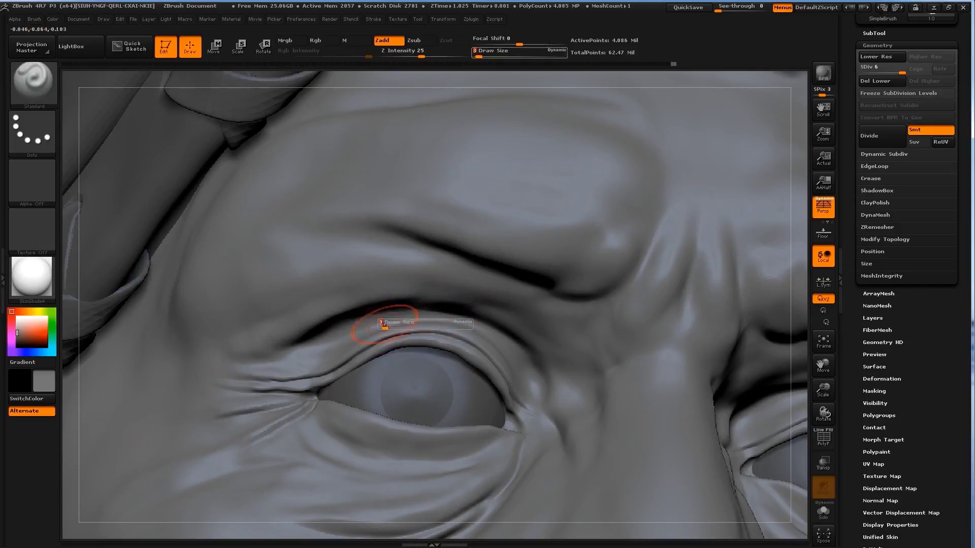
pyautogui.press('[')
pyautogui.moveTo(462, 310); pyautogui.dragTo(375, 320)
pyautogui.moveTo(311, 350)
pyautogui.mouseDown()
pyautogui.moveTo(332, 318)
pyautogui.moveTo(262, 353)
pyautogui.mouseUp()
pyautogui.press('shift')
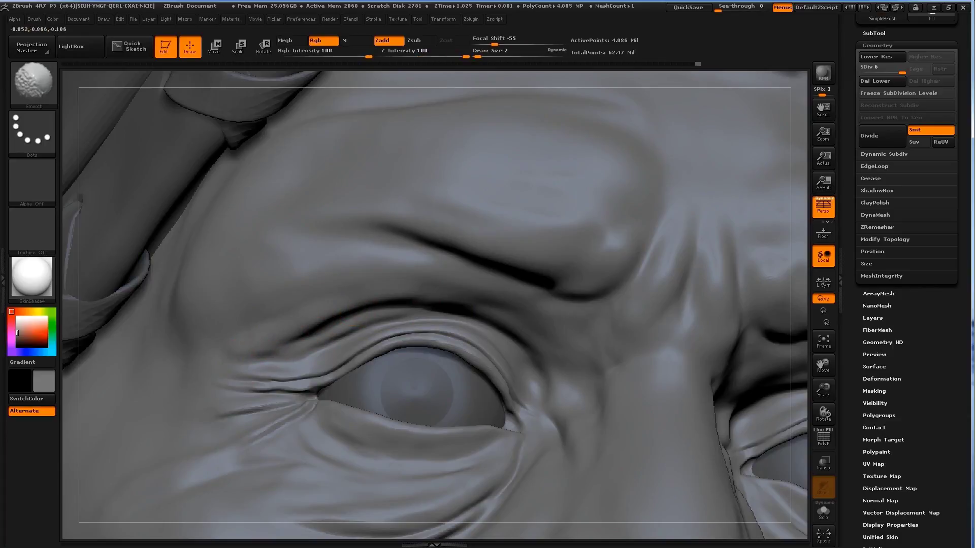
pyautogui.keyDown('shift'); pyautogui.moveTo(185, 338); pyautogui.dragTo(305, 315); pyautogui.keyUp('shift')
pyautogui.press('shift')
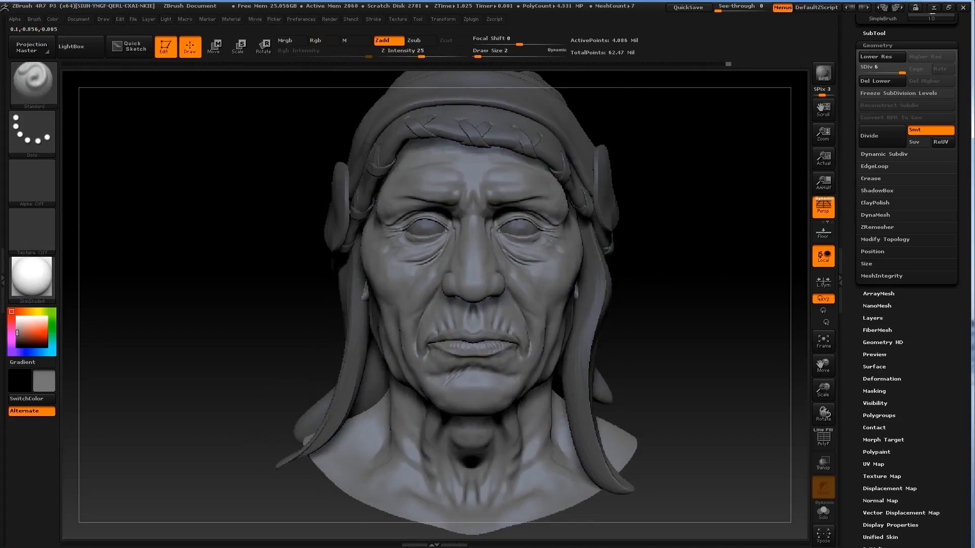
pyautogui.moveTo(721, 219); pyautogui.dragTo(370, 286)
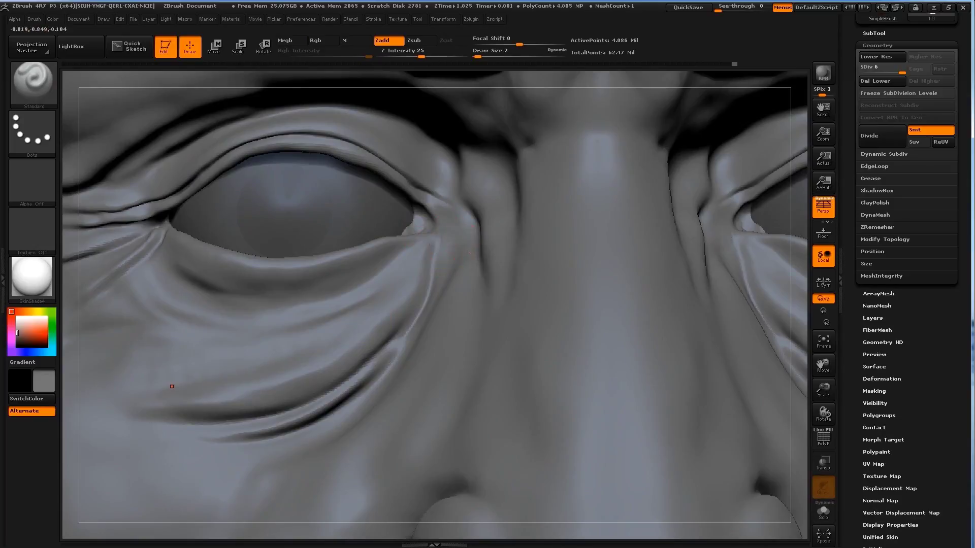
# Step: With the Move brush at size 2, pull both inner eye corners into a new shape
pyautogui.write('s1')
pyautogui.press('Return')
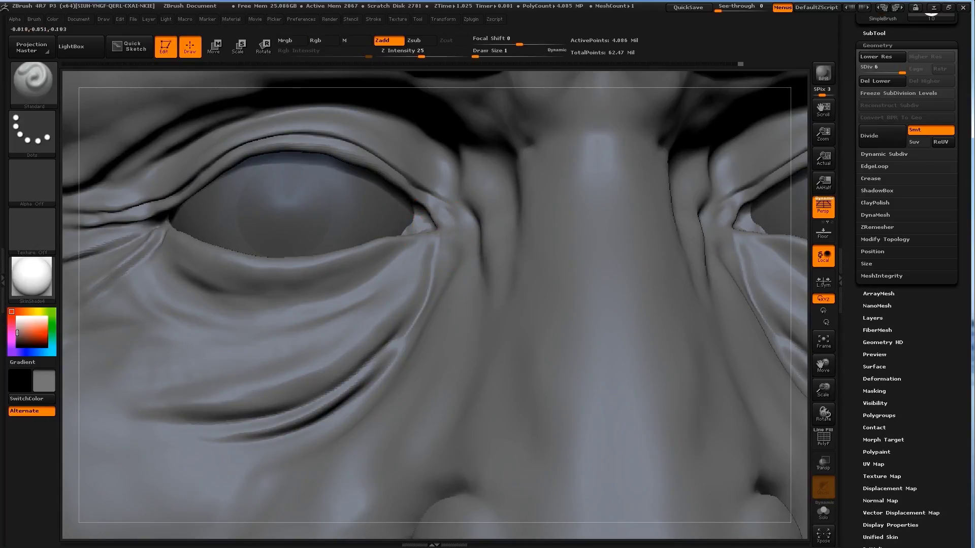
pyautogui.press('b')
pyautogui.write('m')
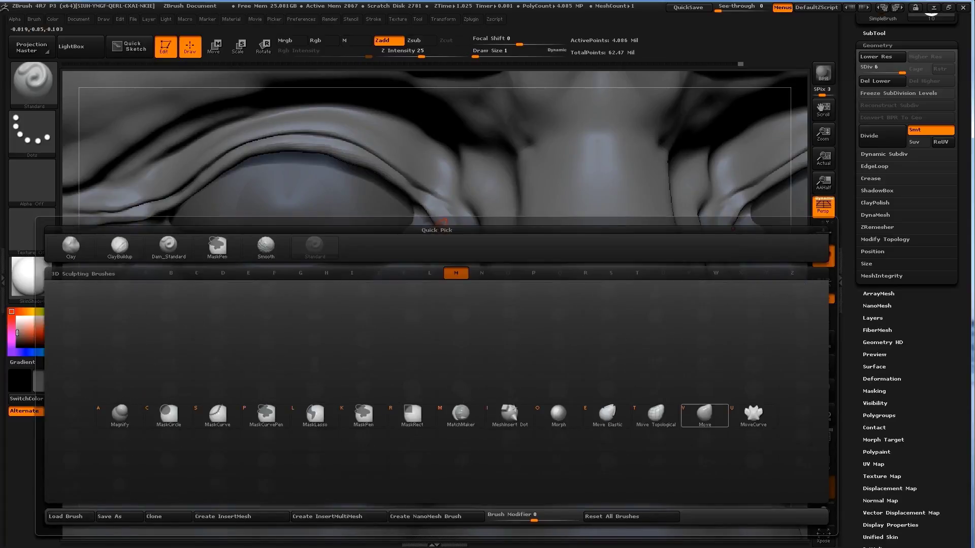
pyautogui.write('vs2')
pyautogui.press('Return')
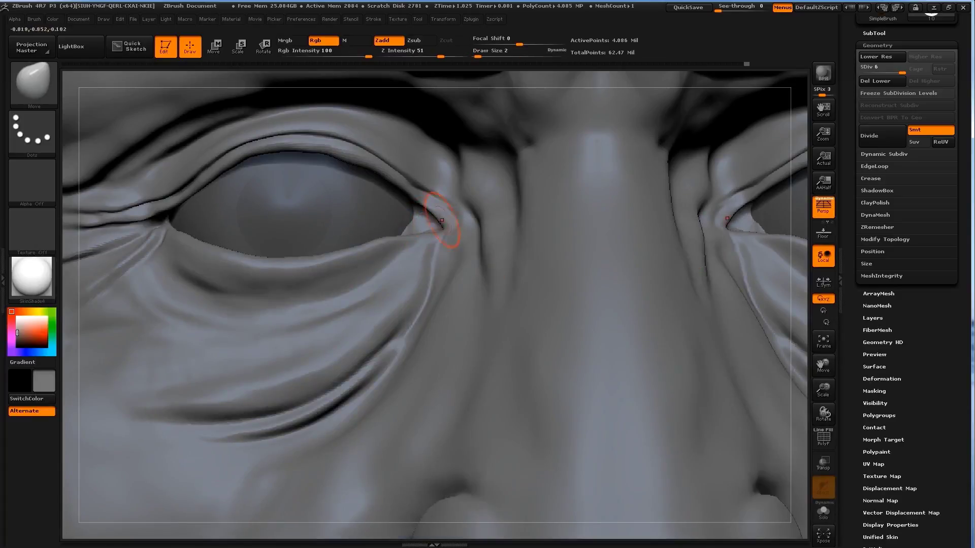
pyautogui.moveTo(436, 214); pyautogui.dragTo(440, 221)
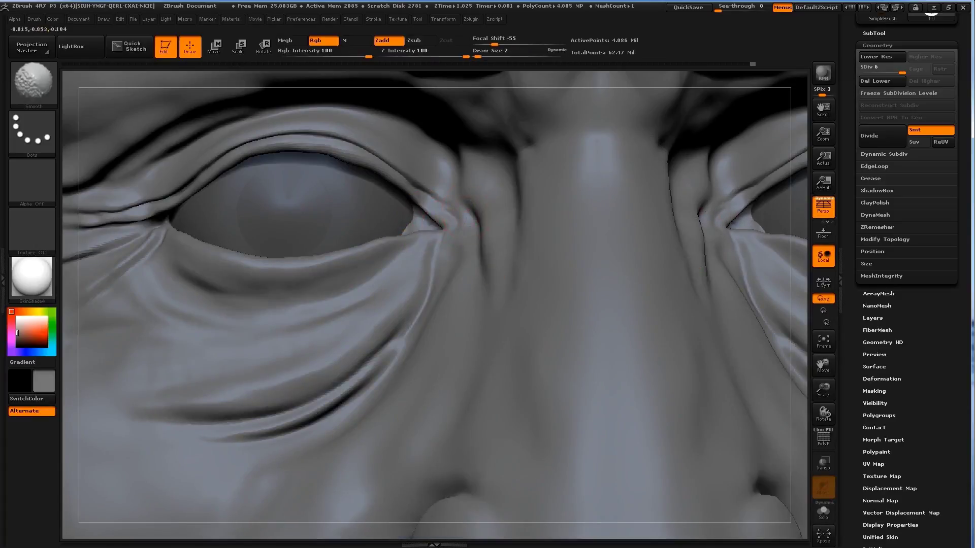
# Step: With the Standard brush, refine detail in both inner eye corners, ending at size 1
pyautogui.press('b')
pyautogui.press('s')
pyautogui.press('t')
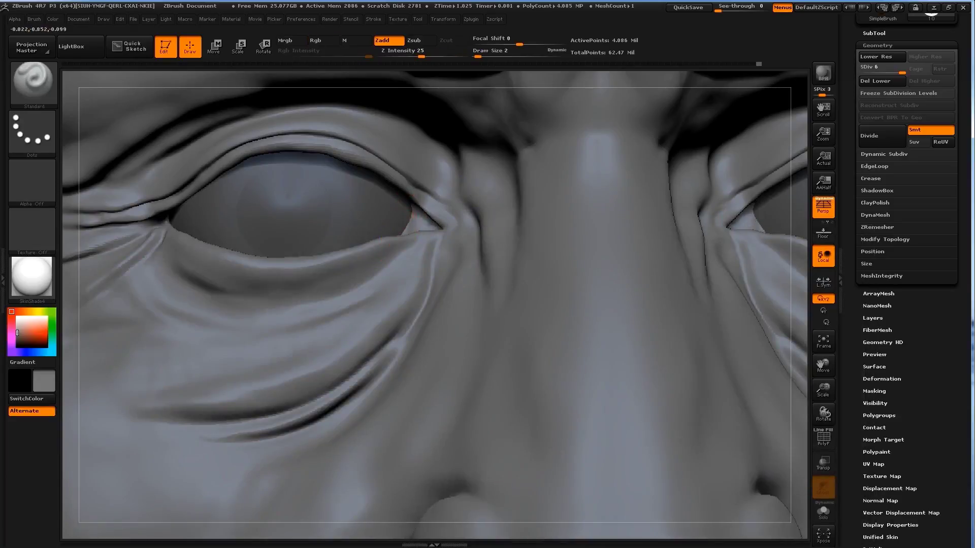
pyautogui.moveTo(412, 218); pyautogui.dragTo(415, 224)
pyautogui.press('s')
pyautogui.press('Return')
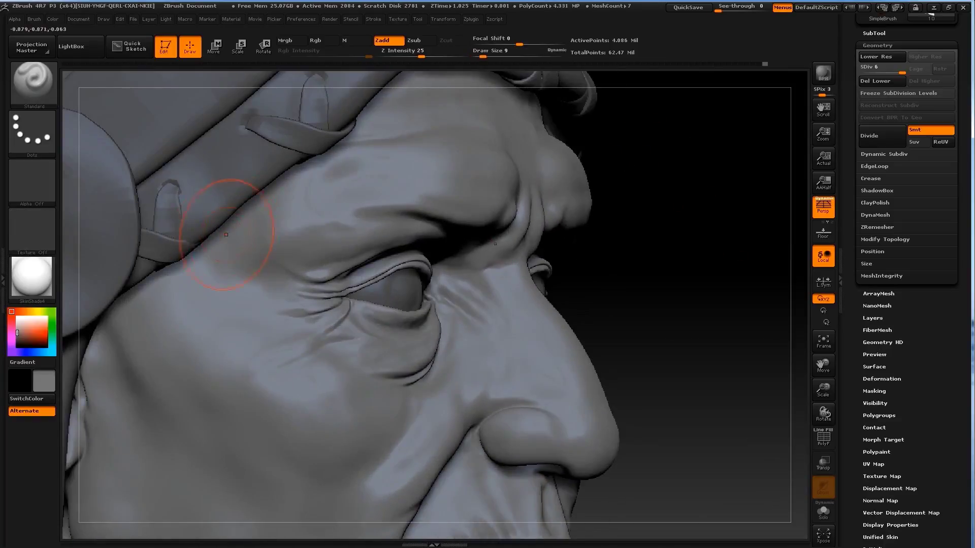
# Step: Resize the brush from 11 down to 6 and rotate to a low side view of the face
pyautogui.press(']')
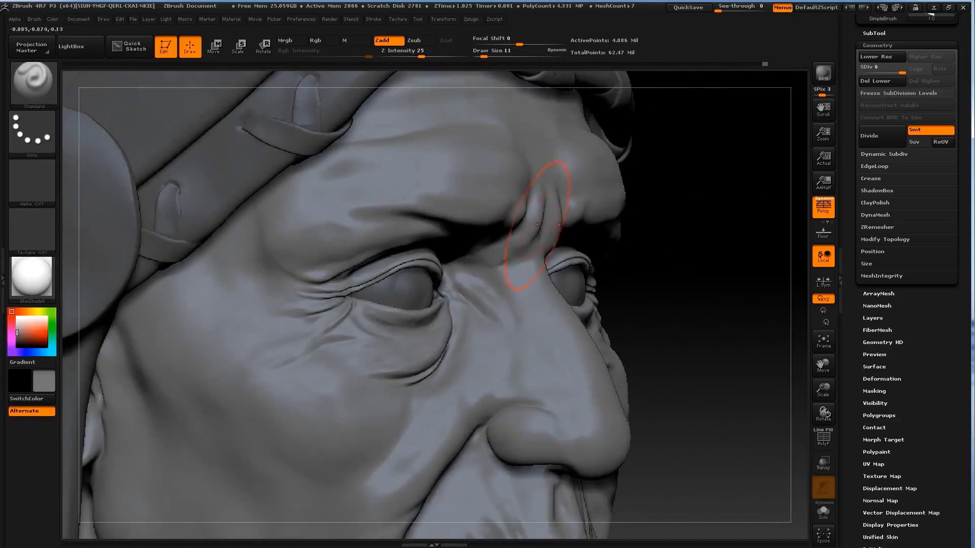
pyautogui.press('s')
pyautogui.moveTo(238, 256); pyautogui.dragTo(231, 256)
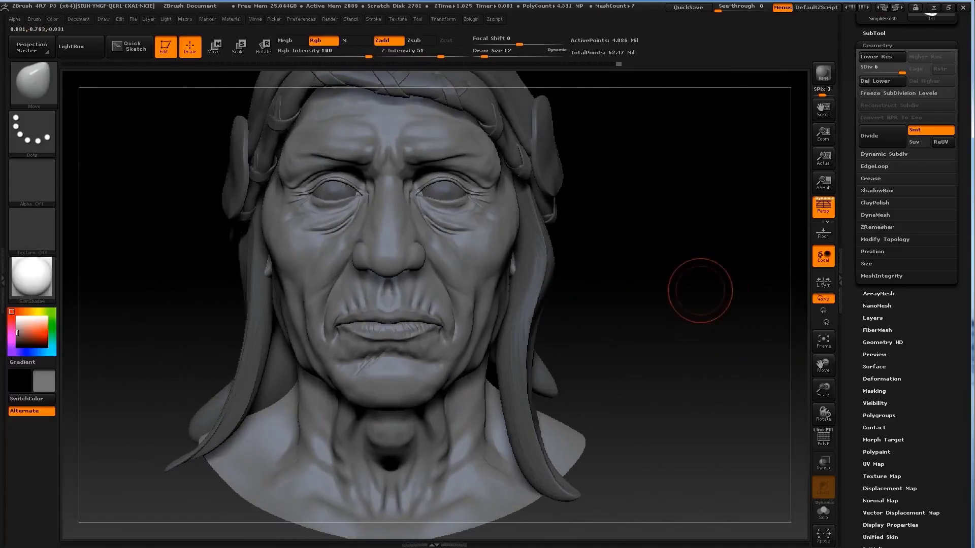
pyautogui.moveTo(696, 283); pyautogui.dragTo(551, 268)
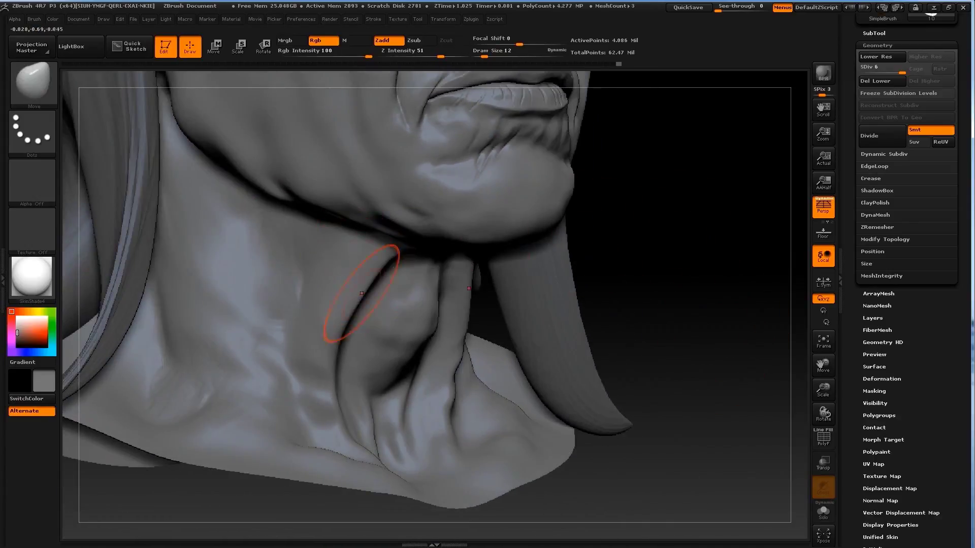
# Step: Select the Standard brush at a smaller size and face the neck straight on
pyautogui.press('b')
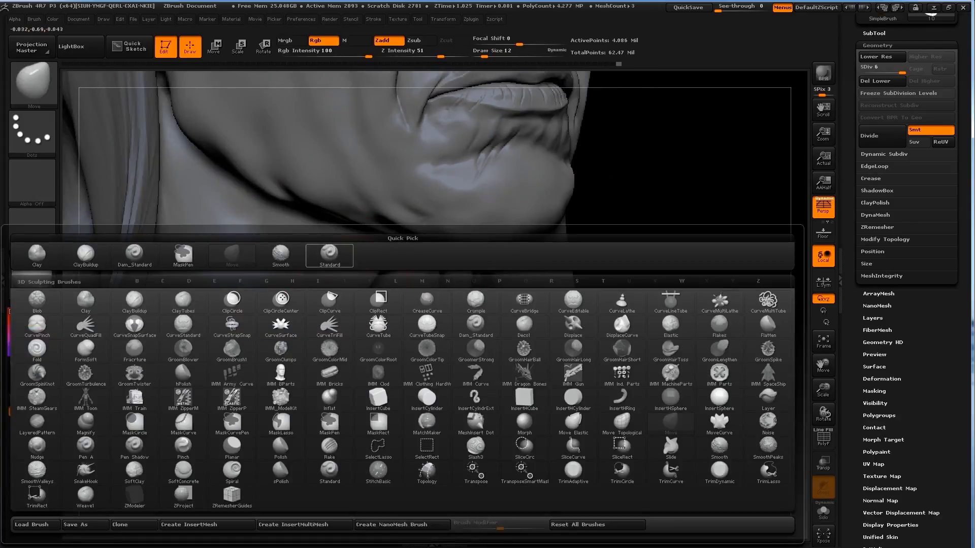
pyautogui.press('s')
pyautogui.press('t')
pyautogui.moveTo(231, 254); pyautogui.dragTo(371, 300, button='right')
pyautogui.press('s')
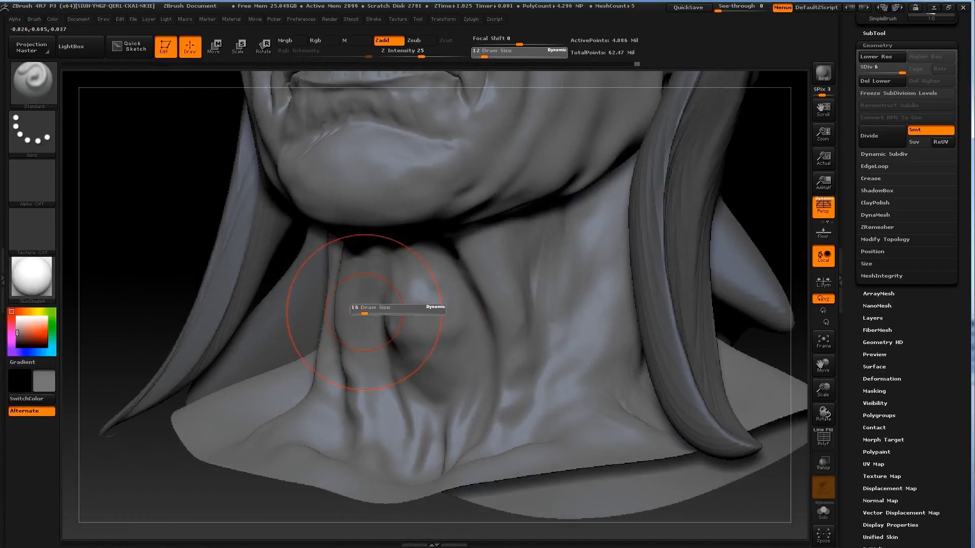
pyautogui.moveTo(386, 310); pyautogui.dragTo(371, 310)
pyautogui.moveTo(371, 300)
pyautogui.mouseDown(button='right')
pyautogui.moveTo(358, 310)
pyautogui.moveTo(370, 374)
pyautogui.mouseUp(button='right')
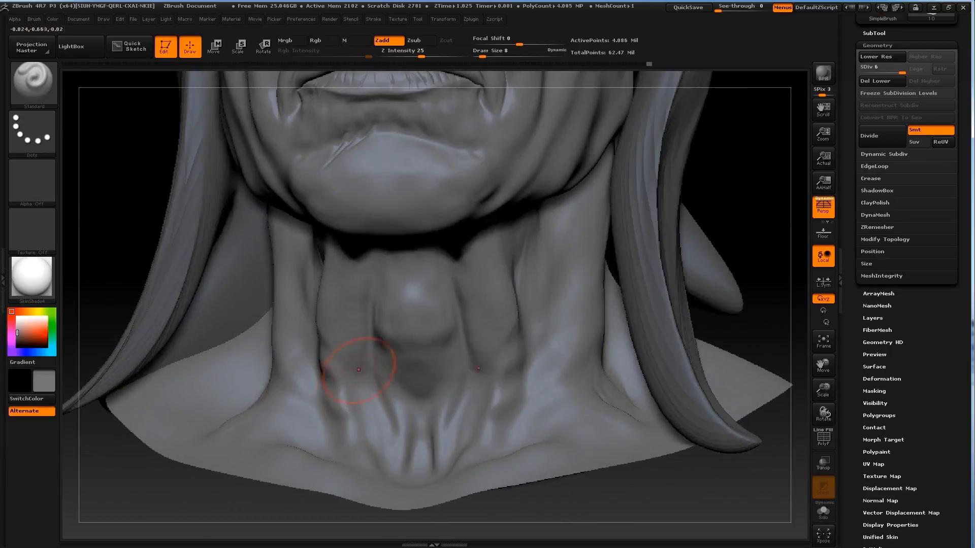
pyautogui.moveTo(86, 230)
pyautogui.mouseDown(button='right')
pyautogui.moveTo(353, 303)
pyautogui.moveTo(137, 240)
pyautogui.moveTo(782, 231)
pyautogui.mouseUp(button='right')
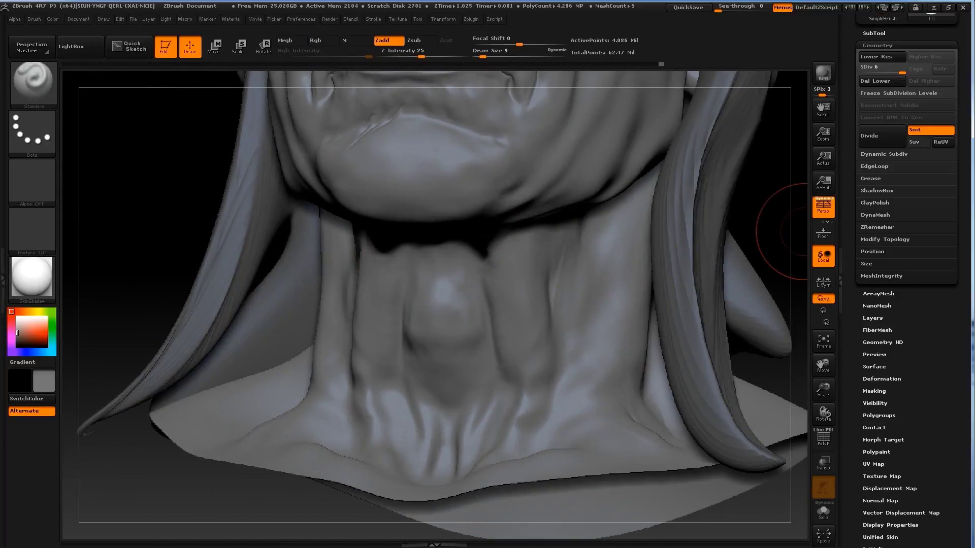
pyautogui.moveTo(784, 231)
pyautogui.mouseDown()
pyautogui.moveTo(131, 185)
pyautogui.moveTo(414, 282)
pyautogui.mouseUp()
# Step: Set brush size 4 and turn the head to a zoomed side profile of the neck
pyautogui.press('s')
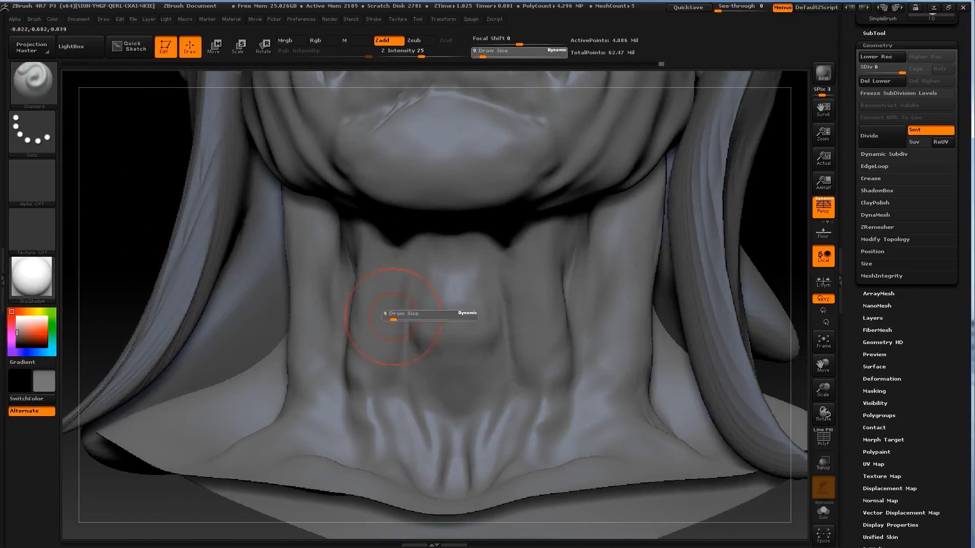
pyautogui.moveTo(139, 193); pyautogui.dragTo(394, 278)
pyautogui.press('s')
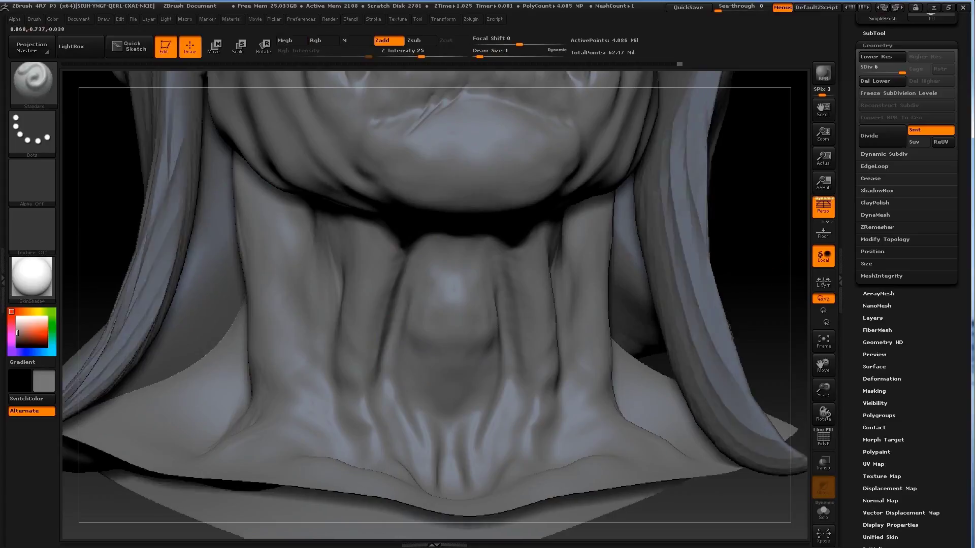
pyautogui.moveTo(413, 365); pyautogui.dragTo(411, 378)
pyautogui.moveTo(772, 218); pyautogui.dragTo(723, 263)
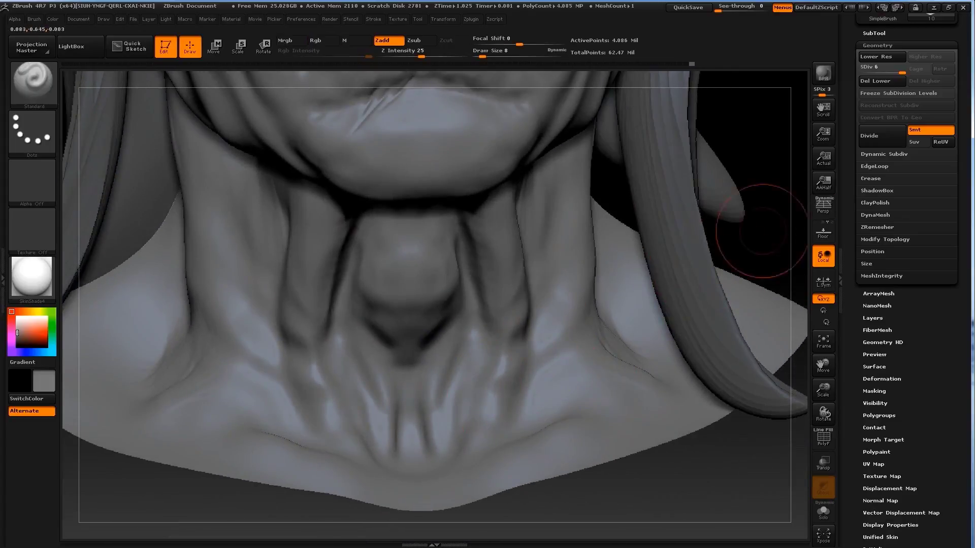
pyautogui.moveTo(761, 231); pyautogui.dragTo(660, 239)
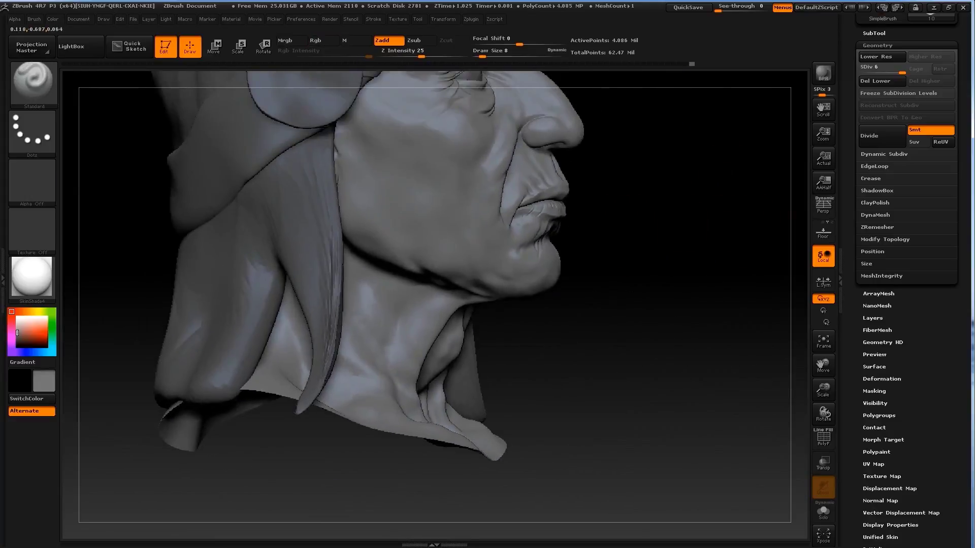
pyautogui.keyDown('alt'); pyautogui.moveTo(711, 314); pyautogui.dragTo(676, 283); pyautogui.keyUp('alt')
# Step: Briefly take the Move brush, then with Standard carve two wrinkle creases on the neck's side
pyautogui.press('b')
pyautogui.press('m')
pyautogui.press('v')
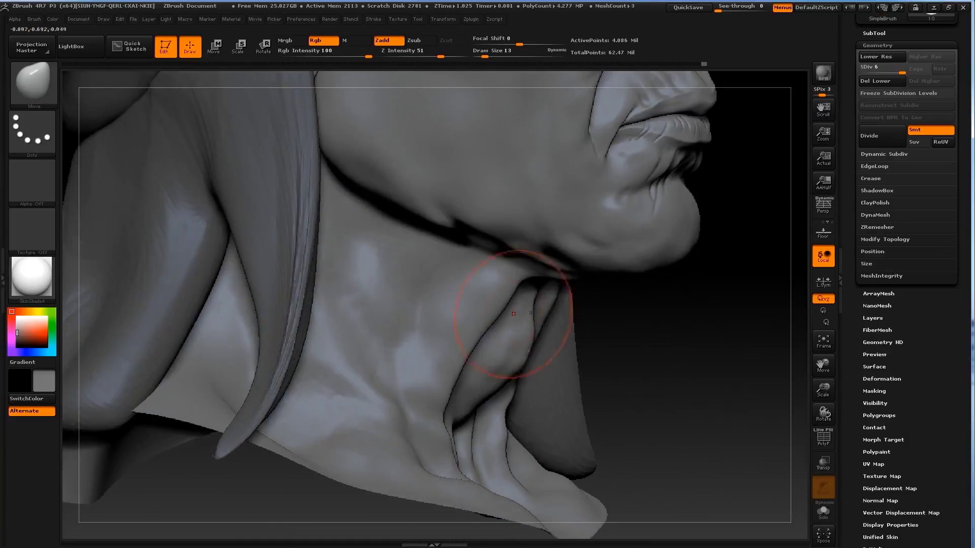
pyautogui.press('s')
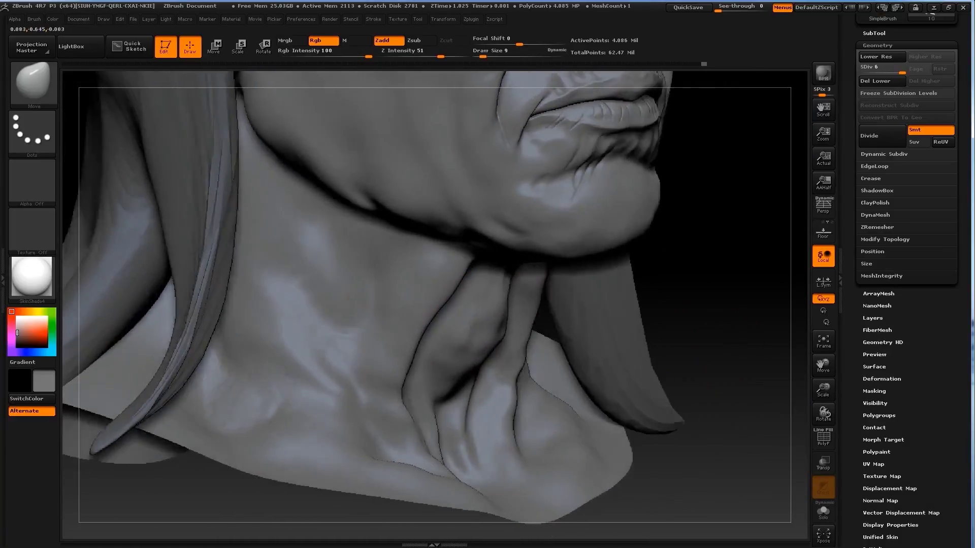
pyautogui.press('b')
pyautogui.press('s')
pyautogui.press('t')
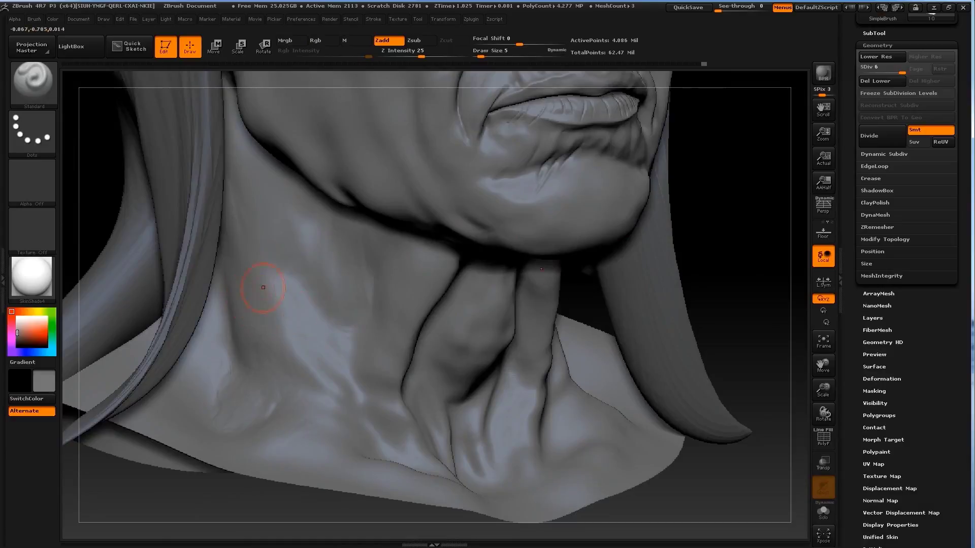
pyautogui.moveTo(263, 287); pyautogui.dragTo(322, 324)
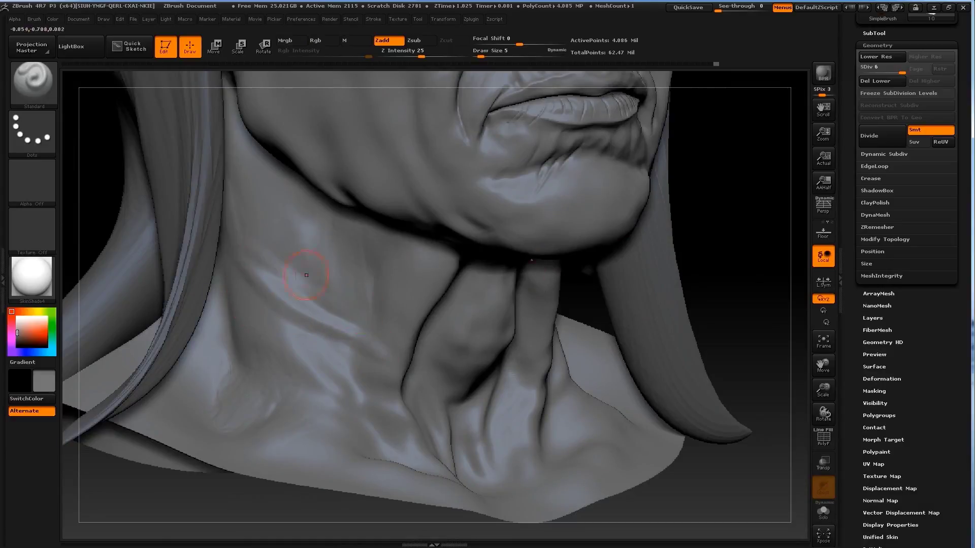
pyautogui.moveTo(306, 275); pyautogui.dragTo(358, 311)
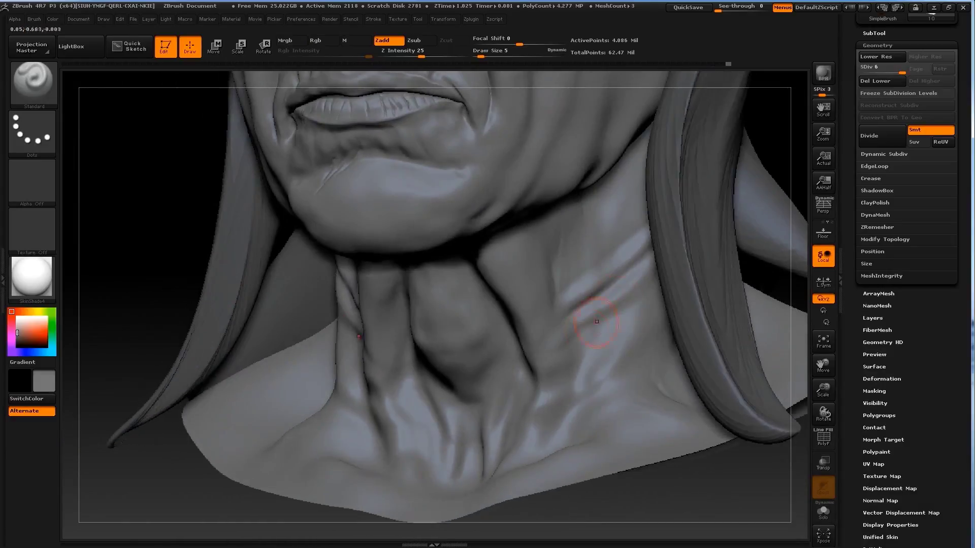
# Step: Carve mirrored neck creases at size 2, then deepen folds and lower-neck streaks at size 4
pyautogui.press('s')
pyautogui.moveTo(555, 338); pyautogui.dragTo(539, 354)
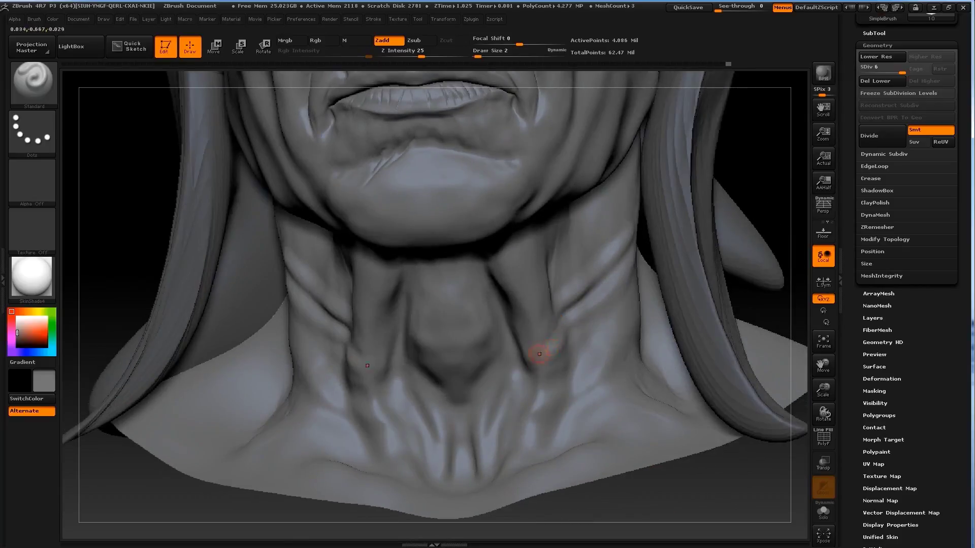
pyautogui.moveTo(550, 321)
pyautogui.mouseDown()
pyautogui.moveTo(507, 358)
pyautogui.moveTo(528, 349)
pyautogui.mouseUp()
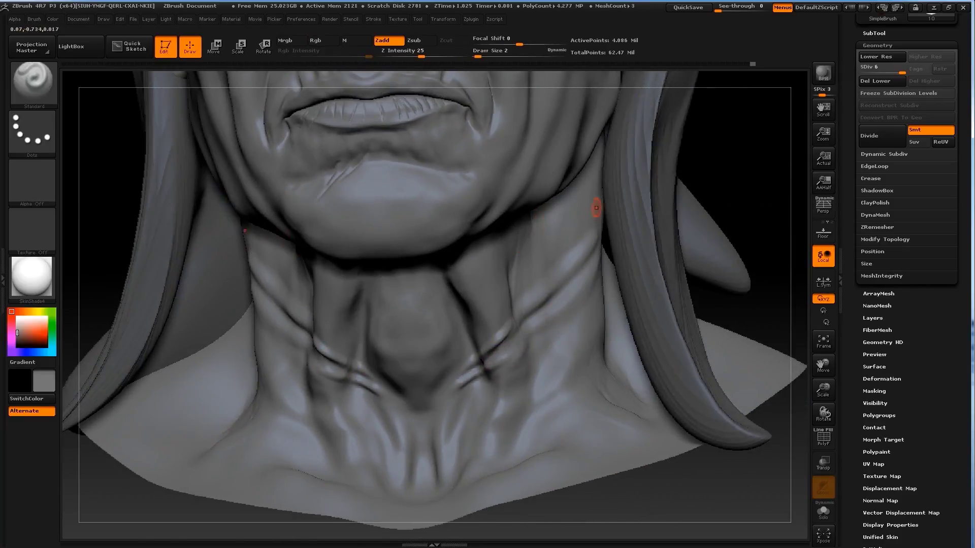
pyautogui.press('s')
pyautogui.moveTo(561, 244); pyautogui.dragTo(564, 250)
pyautogui.press('s')
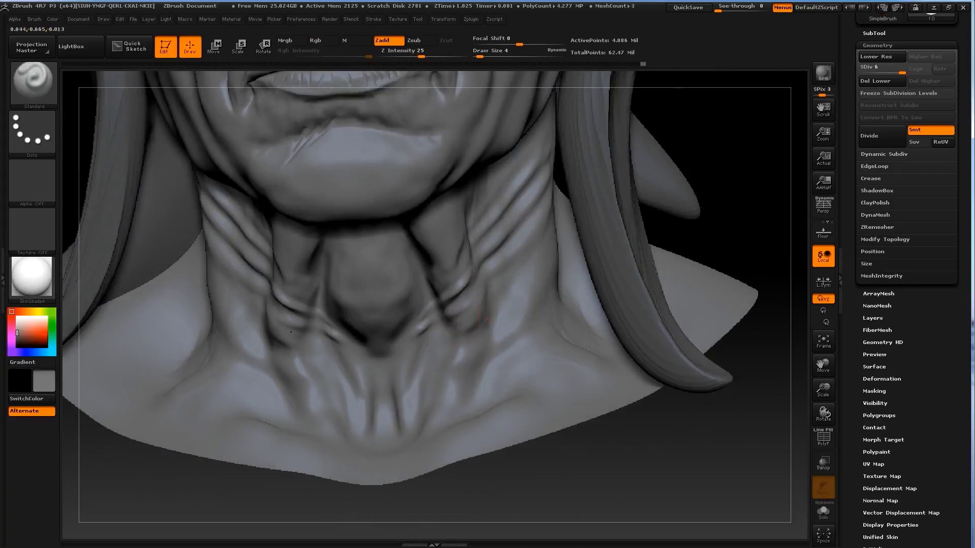
pyautogui.moveTo(483, 318); pyautogui.dragTo(473, 325)
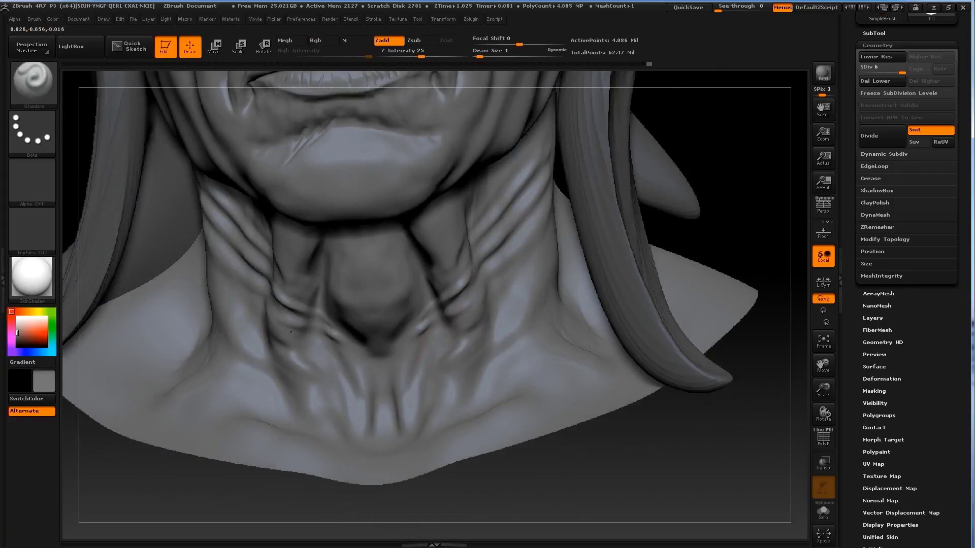
pyautogui.moveTo(478, 365); pyautogui.dragTo(456, 385)
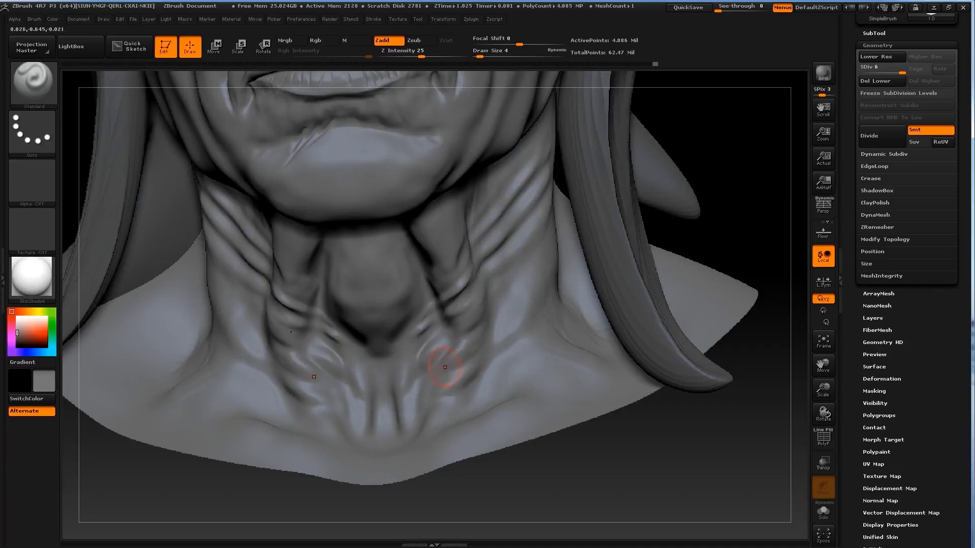
pyautogui.moveTo(640, 168)
pyautogui.mouseDown()
pyautogui.moveTo(709, 202)
pyautogui.moveTo(681, 210)
pyautogui.moveTo(729, 226)
pyautogui.mouseUp()
# Step: With the Move brush at size 11 then 7, smooth the surface along the neck
pyautogui.press('b')
pyautogui.press('m')
pyautogui.press('v')
pyautogui.press('s')
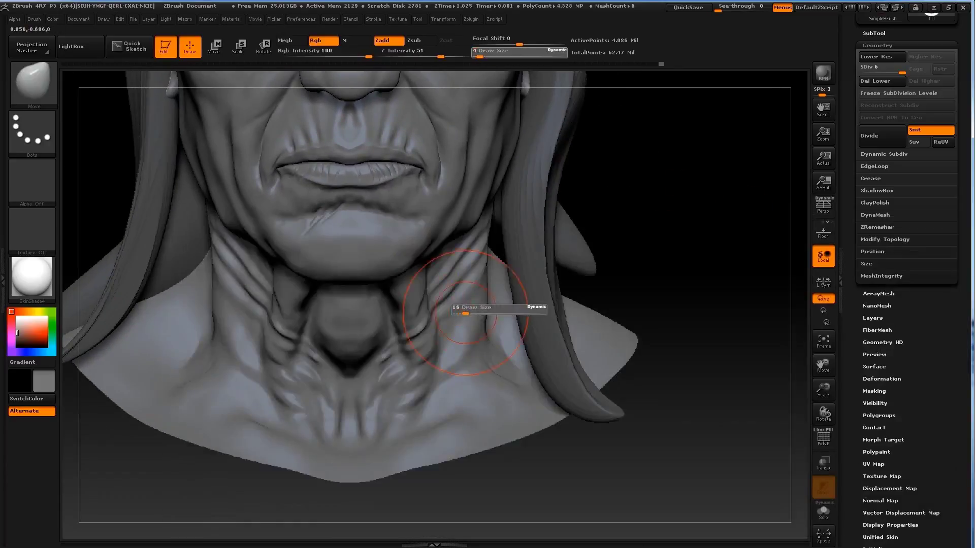
pyautogui.moveTo(619, 235); pyautogui.dragTo(668, 206)
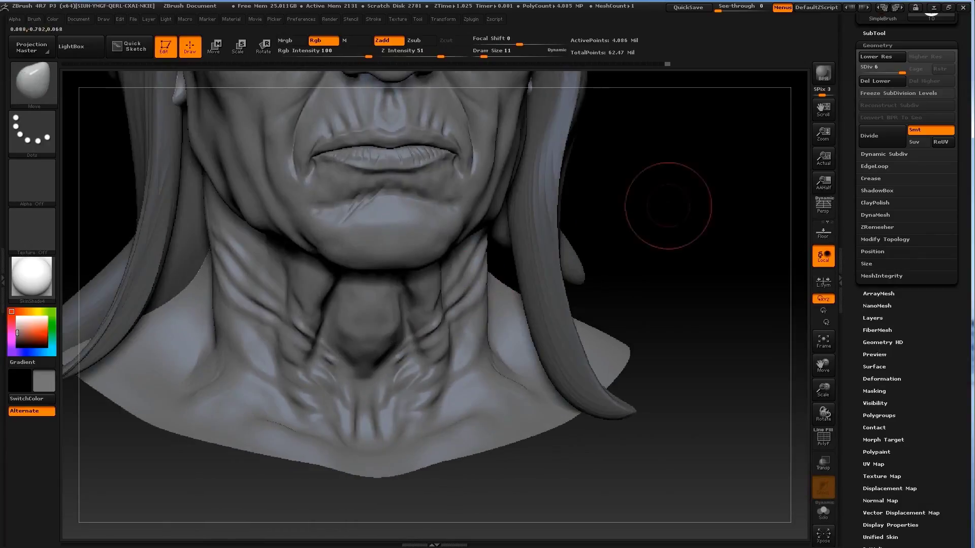
pyautogui.press('[')
pyautogui.moveTo(403, 327); pyautogui.dragTo(386, 223)
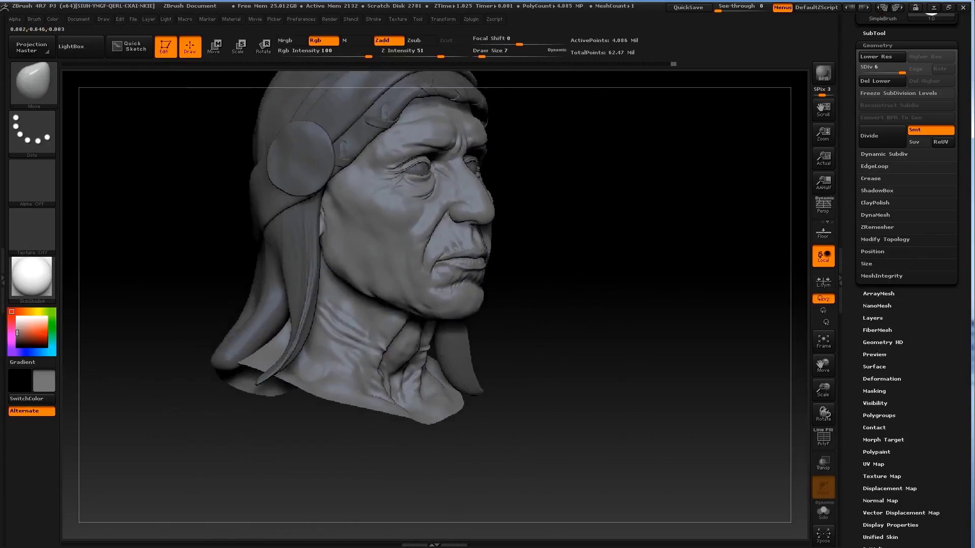
pyautogui.keyDown('alt'); pyautogui.moveTo(660, 254); pyautogui.dragTo(660, 214); pyautogui.keyUp('alt')
# Step: Switch to the Standard brush at size 3 and rotate to a frontal view of the whole head
pyautogui.press('b')
pyautogui.press('s')
pyautogui.press('t')
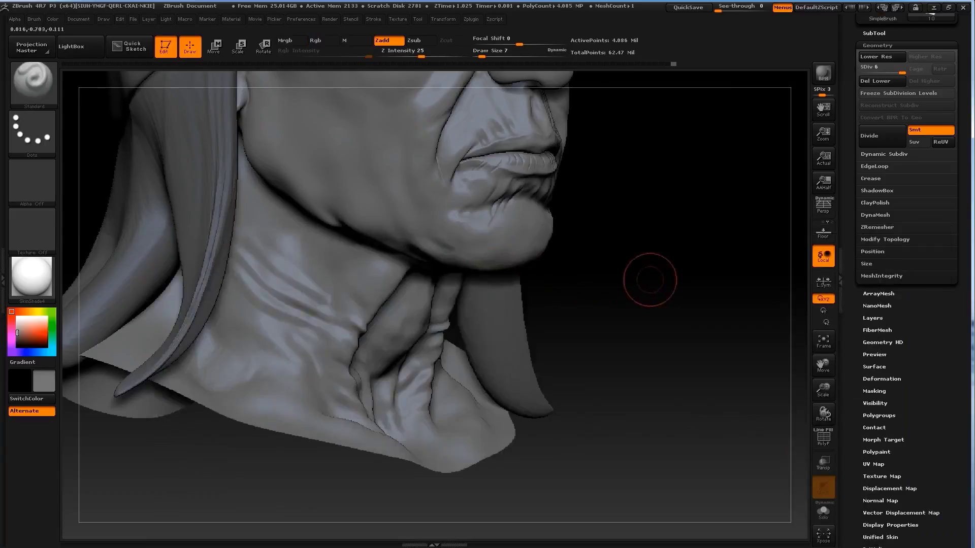
pyautogui.moveTo(648, 279); pyautogui.dragTo(310, 325)
pyautogui.press('s')
pyautogui.press('Return')
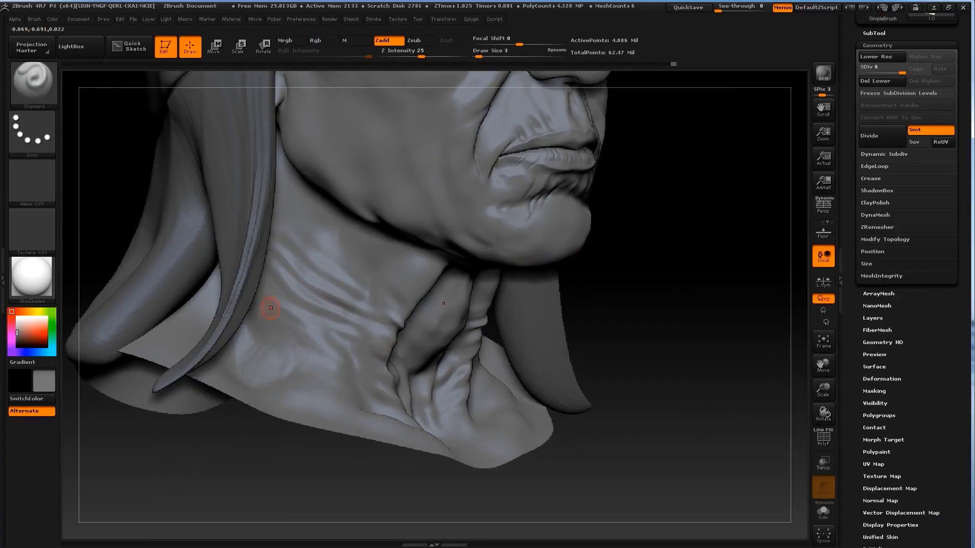
pyautogui.moveTo(376, 314); pyautogui.dragTo(401, 339)
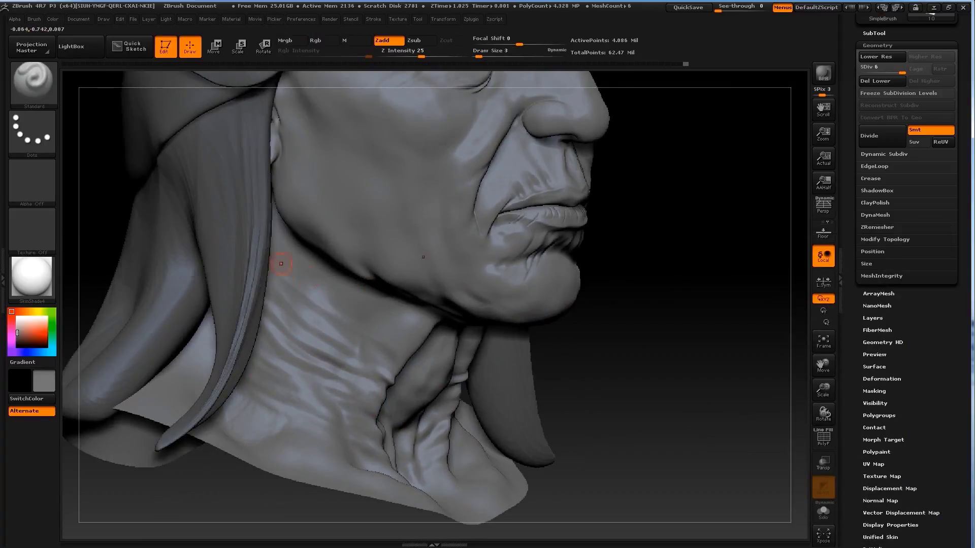
pyautogui.moveTo(570, 335); pyautogui.dragTo(380, 327)
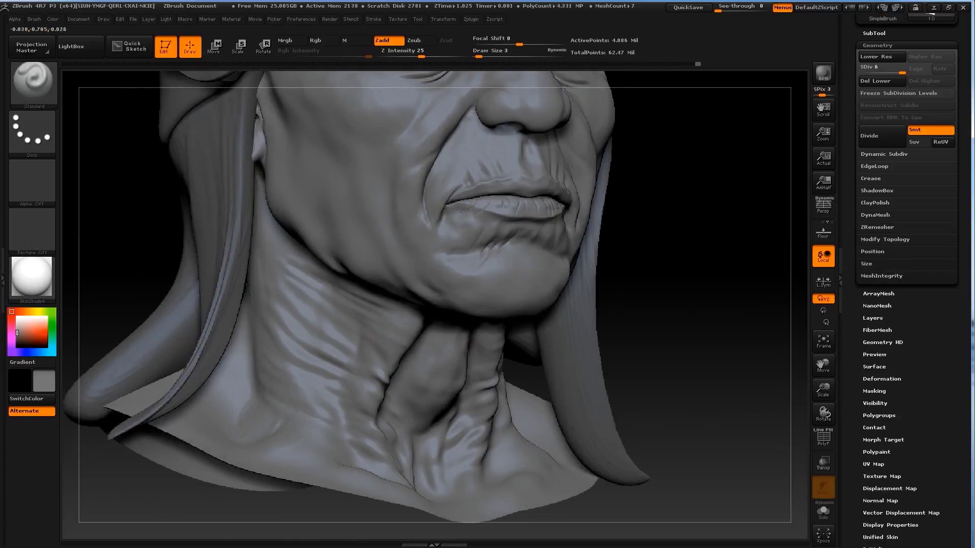
pyautogui.moveTo(675, 276); pyautogui.dragTo(445, 376)
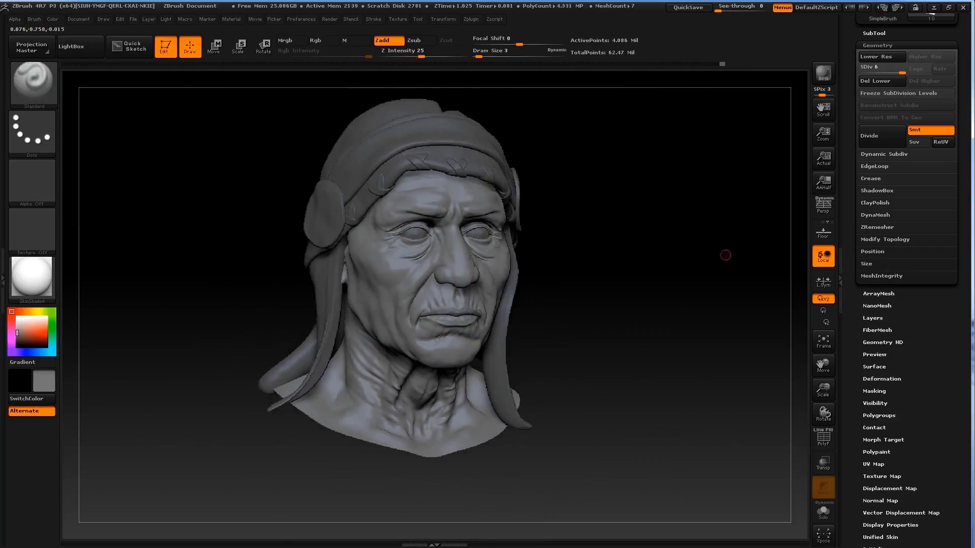
pyautogui.moveTo(725, 252)
pyautogui.mouseDown()
pyautogui.moveTo(711, 264)
pyautogui.moveTo(772, 265)
pyautogui.moveTo(446, 272)
pyautogui.mouseUp()
pyautogui.press('s')
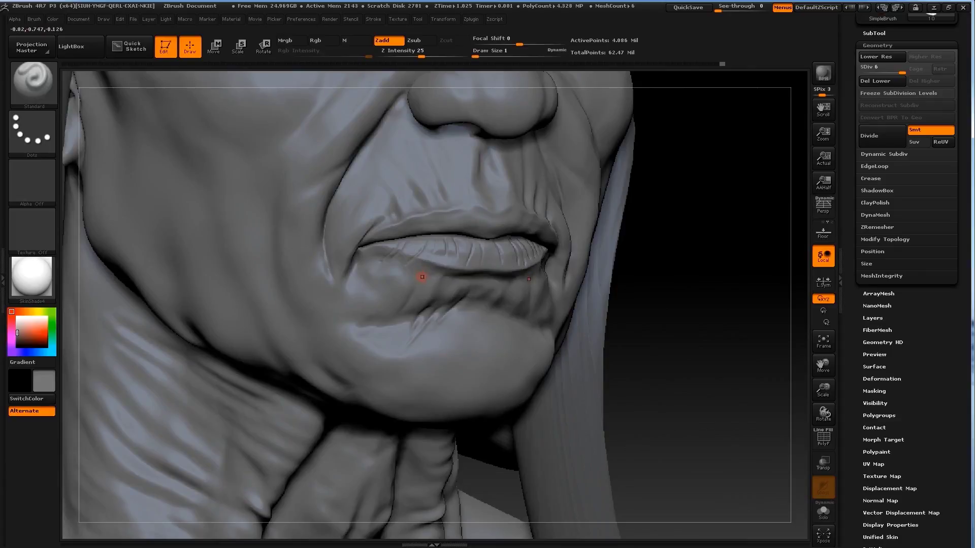
pyautogui.write('2')
pyautogui.press('Return')
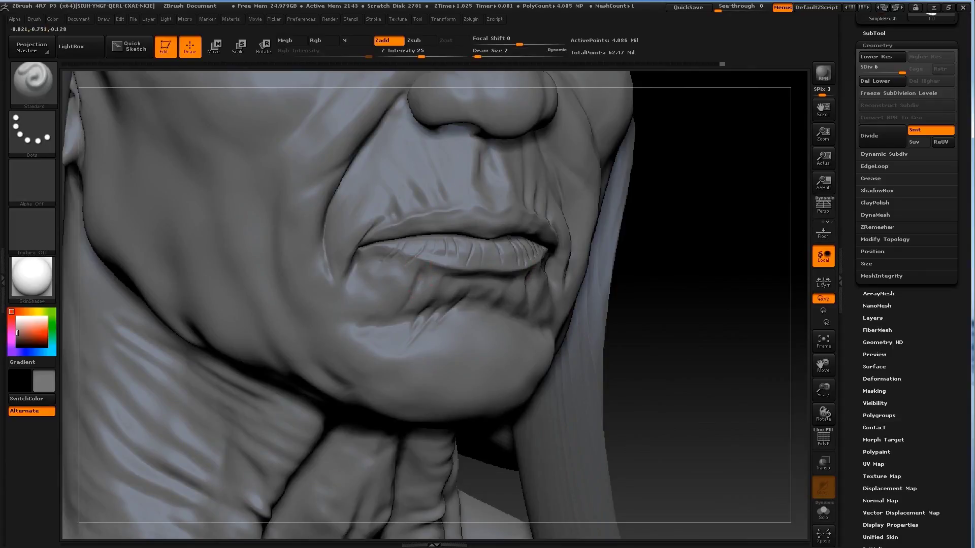
pyautogui.keyDown('alt'); pyautogui.moveTo(672, 247); pyautogui.dragTo(672, 214); pyautogui.keyUp('alt')
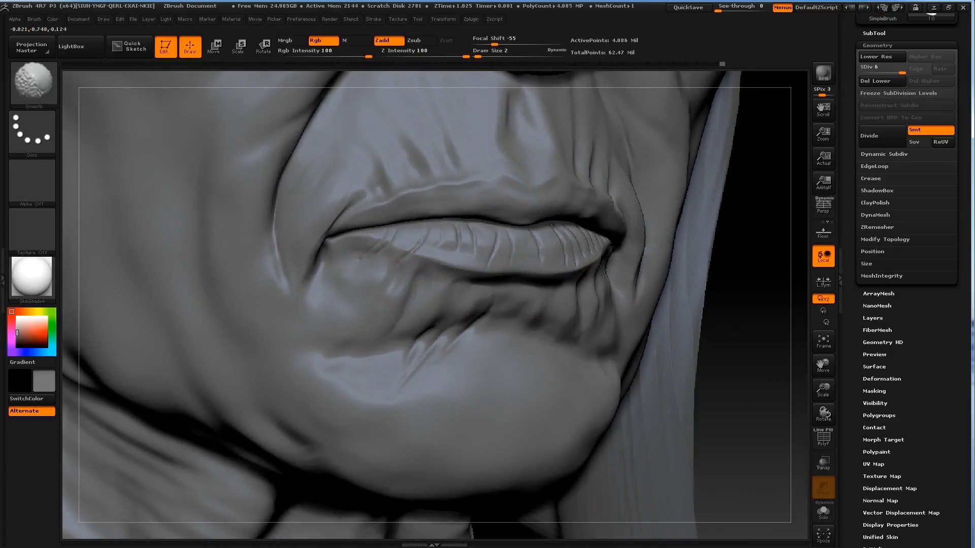
pyautogui.moveTo(355, 298); pyautogui.dragTo(495, 298)
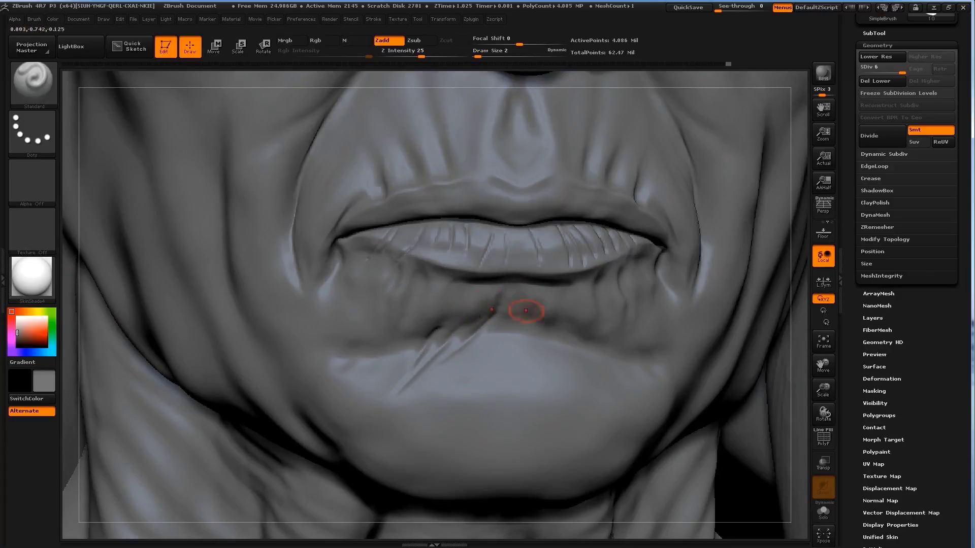
pyautogui.press('f')
pyautogui.moveTo(731, 274)
pyautogui.mouseDown()
pyautogui.moveTo(700, 276)
pyautogui.moveTo(721, 279)
pyautogui.mouseUp()
pyautogui.keyDown('alt'); pyautogui.moveTo(636, 309); pyautogui.dragTo(636, 284); pyautogui.keyUp('alt')
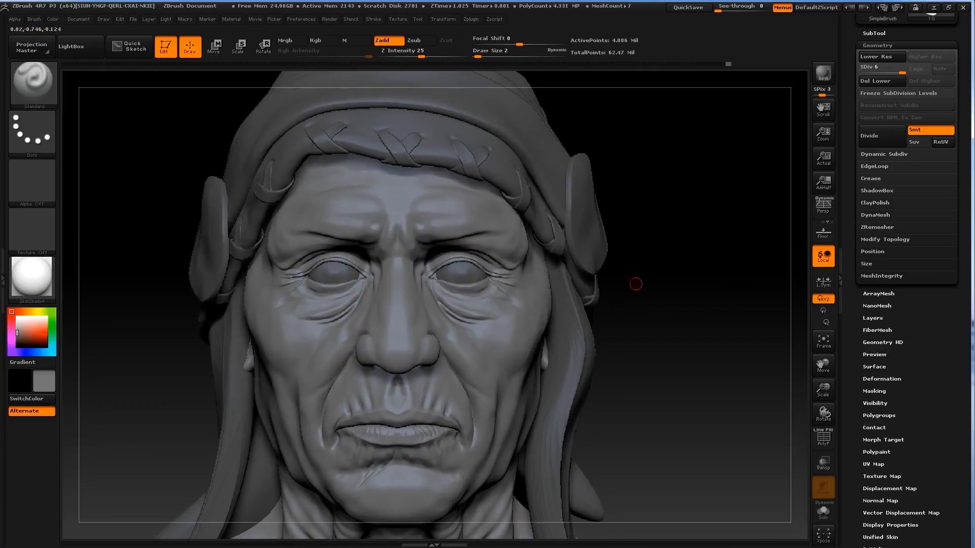
pyautogui.press('f')
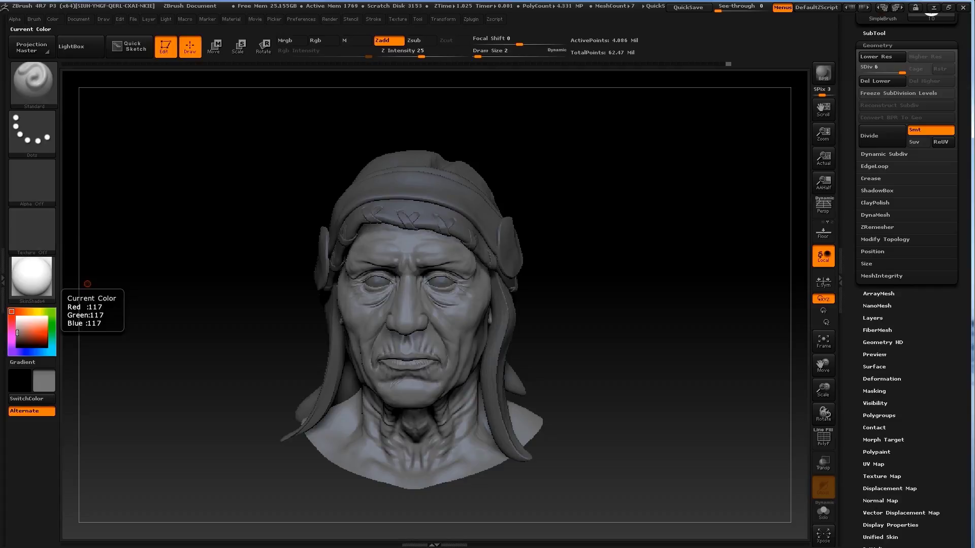
pyautogui.keyDown('alt'); pyautogui.moveTo(87, 284); pyautogui.dragTo(459, 377); pyautogui.keyUp('alt')
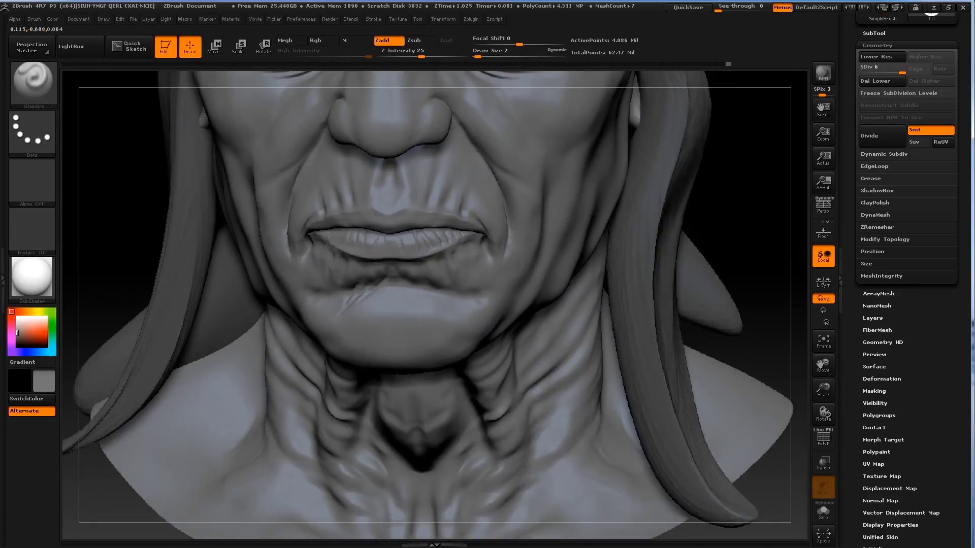
# Step: Shift-smooth the mouth-corner creases, stepping the brush from size 7 down to 4 and 2
pyautogui.write('s7')
pyautogui.press('Return')
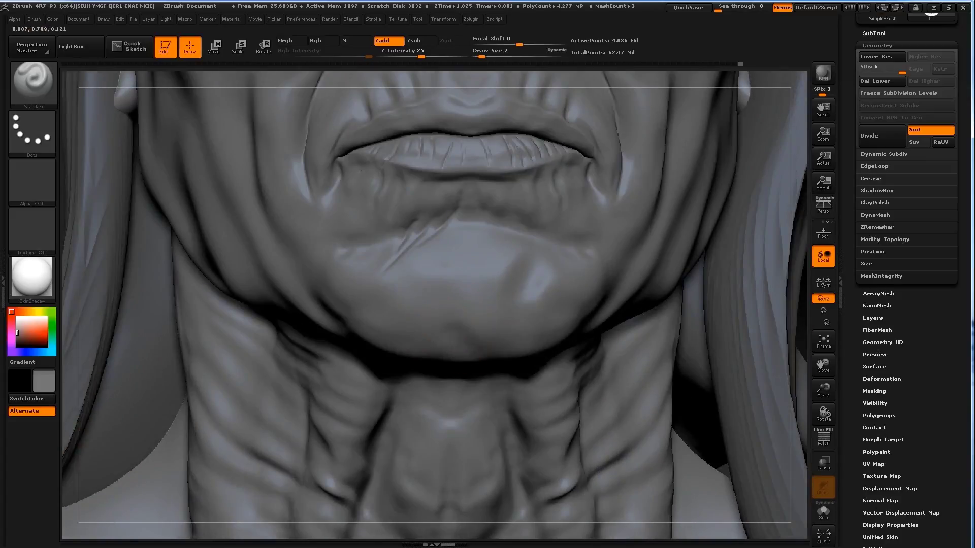
pyautogui.press('shift')
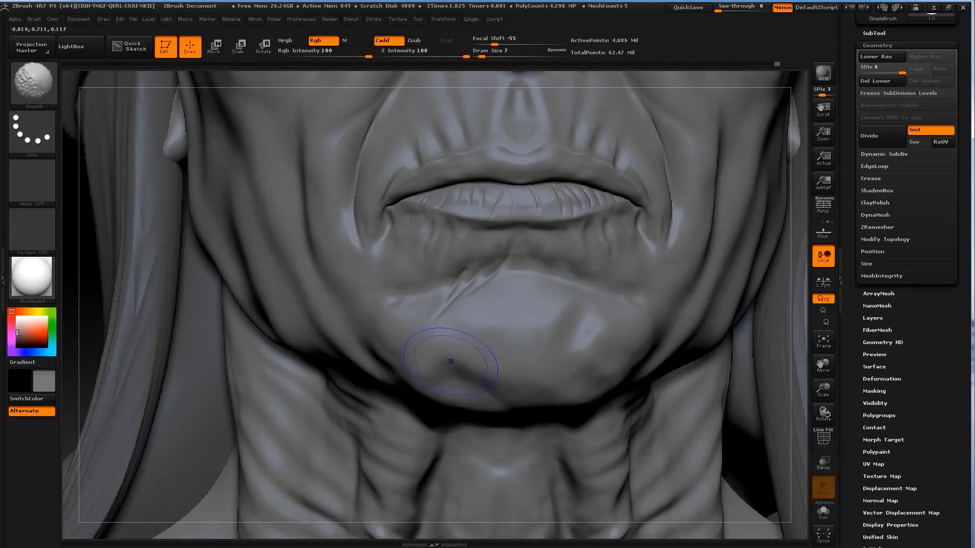
pyautogui.press('s')
pyautogui.moveTo(459, 320); pyautogui.dragTo(446, 320)
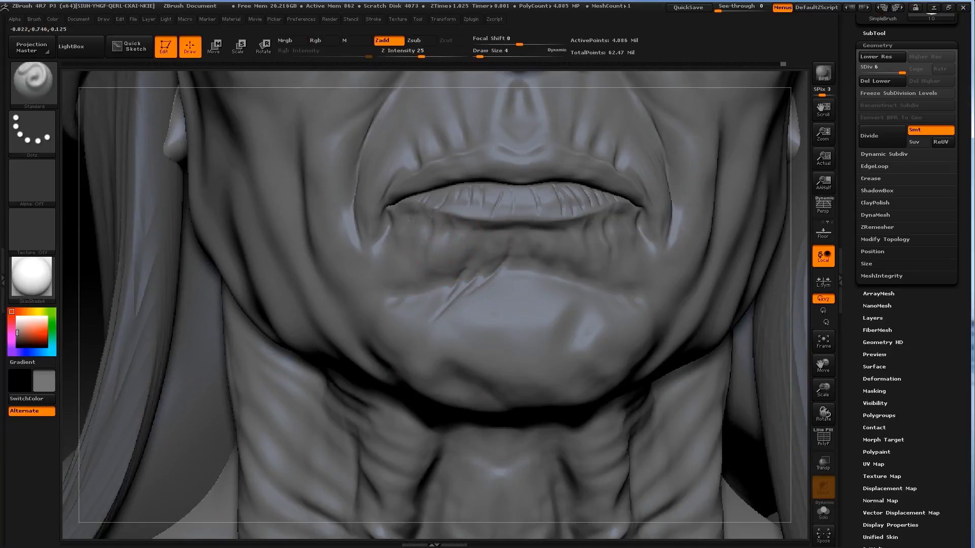
pyautogui.press('s')
pyautogui.moveTo(391, 229); pyautogui.dragTo(384, 229)
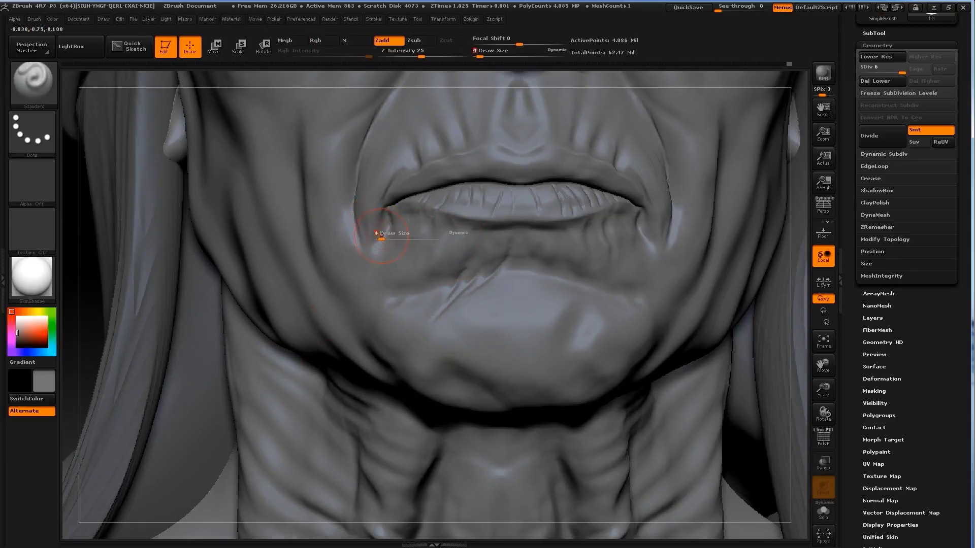
pyautogui.press('s')
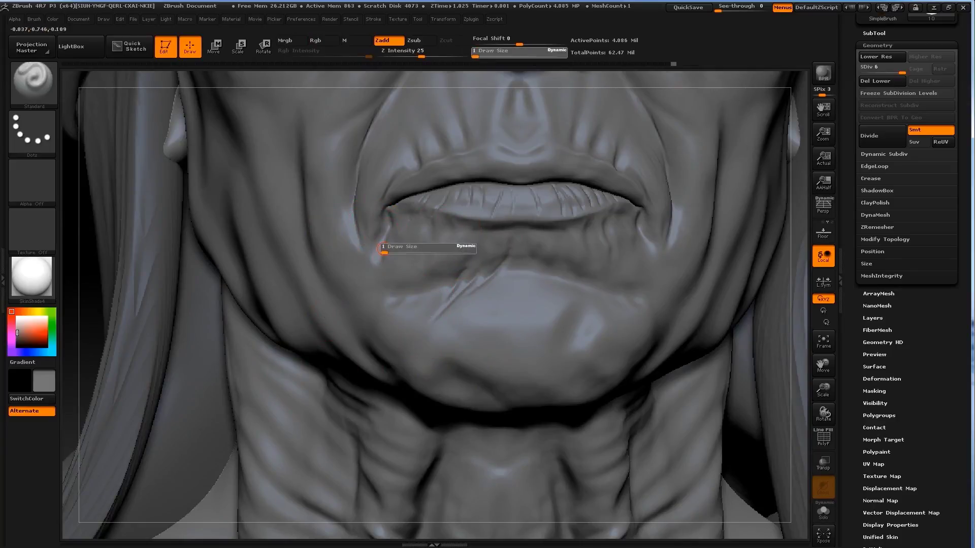
pyautogui.moveTo(386, 253); pyautogui.dragTo(391, 249)
pyautogui.press('shift')
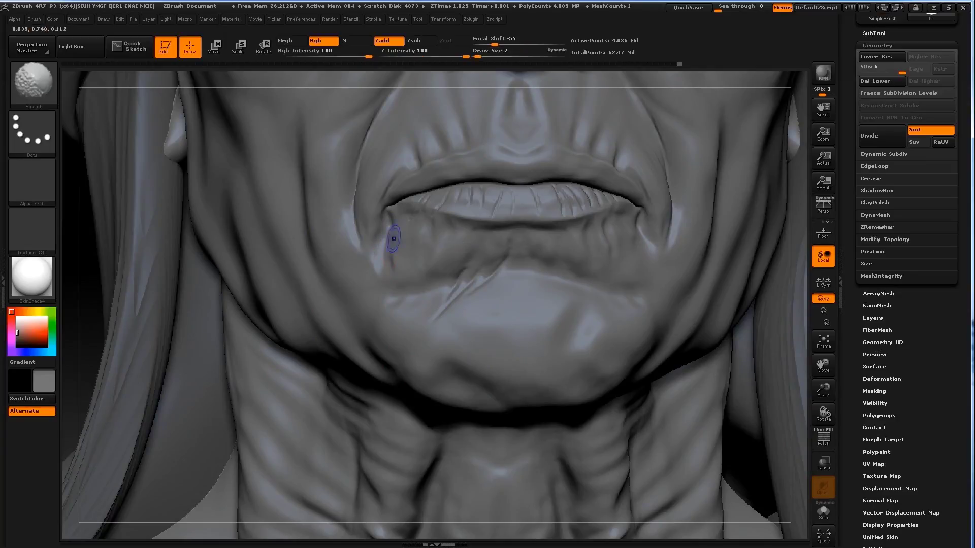
# Step: Turn the head three-quarter, select ClayBuildup at size 3, and zoom to mid-face
pyautogui.press('f')
pyautogui.moveTo(660, 305)
pyautogui.mouseDown()
pyautogui.moveTo(609, 330)
pyautogui.moveTo(638, 325)
pyautogui.moveTo(638, 309)
pyautogui.mouseUp()
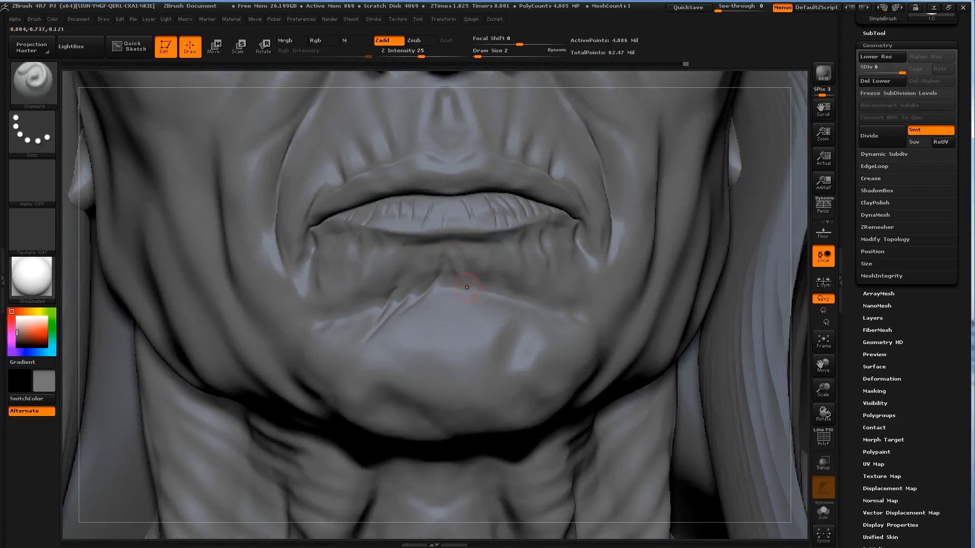
pyautogui.press(']')
pyautogui.press('b')
pyautogui.press('c')
pyautogui.press('b')
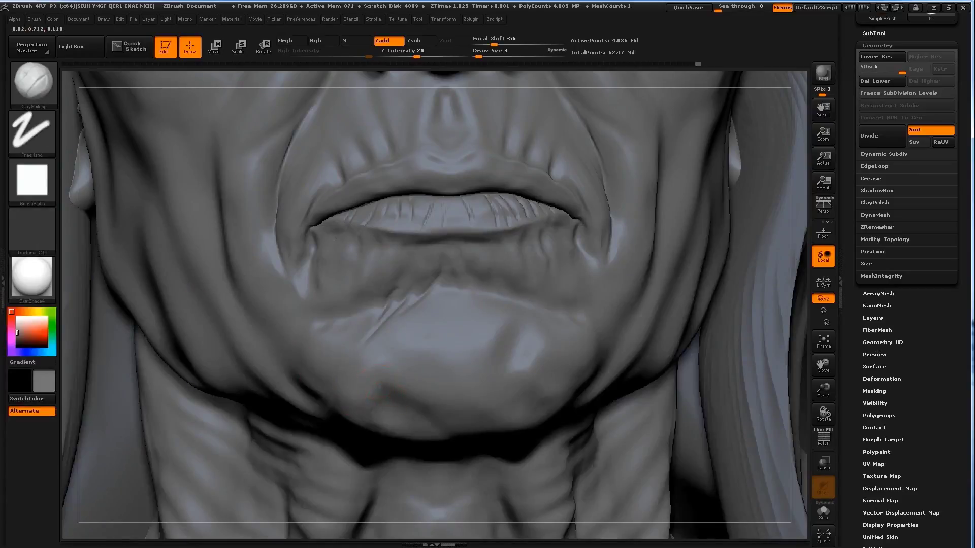
pyautogui.press('f')
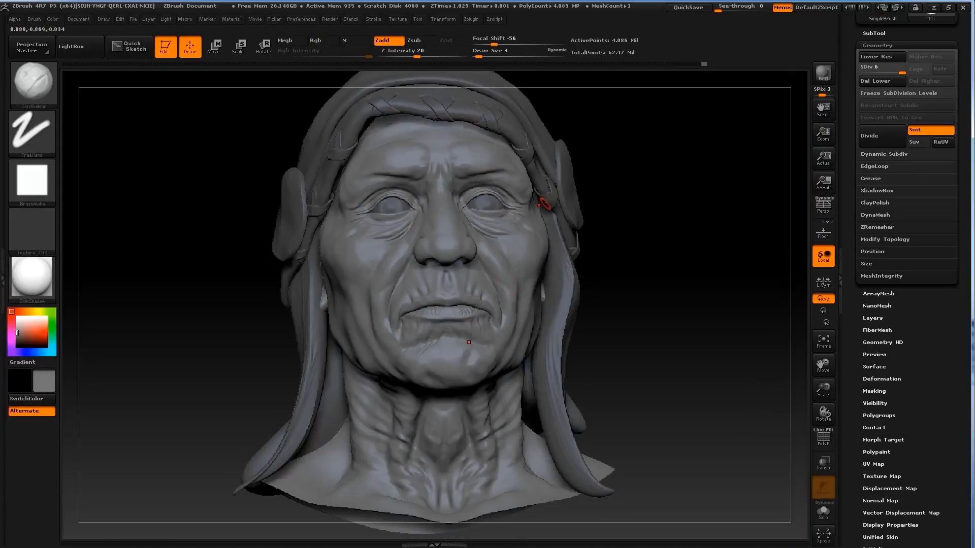
pyautogui.keyDown('alt'); pyautogui.moveTo(687, 254); pyautogui.dragTo(623, 307); pyautogui.keyUp('alt')
# Step: Switch to the Move brush at size 14 and frame the lips and chin in right profile
pyautogui.press('b')
pyautogui.press('m')
pyautogui.press('v')
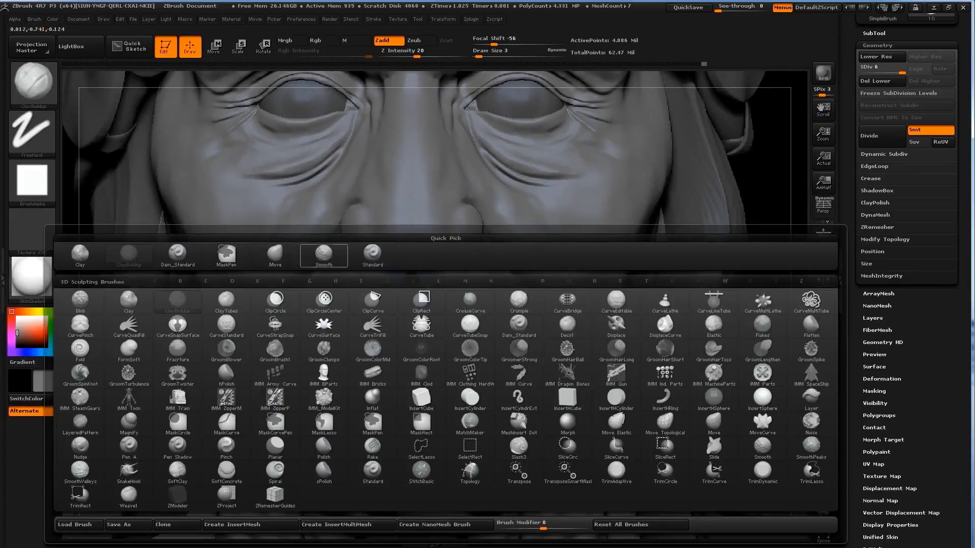
pyautogui.keyDown('alt'); pyautogui.moveTo(335, 497); pyautogui.dragTo(335, 396); pyautogui.keyUp('alt')
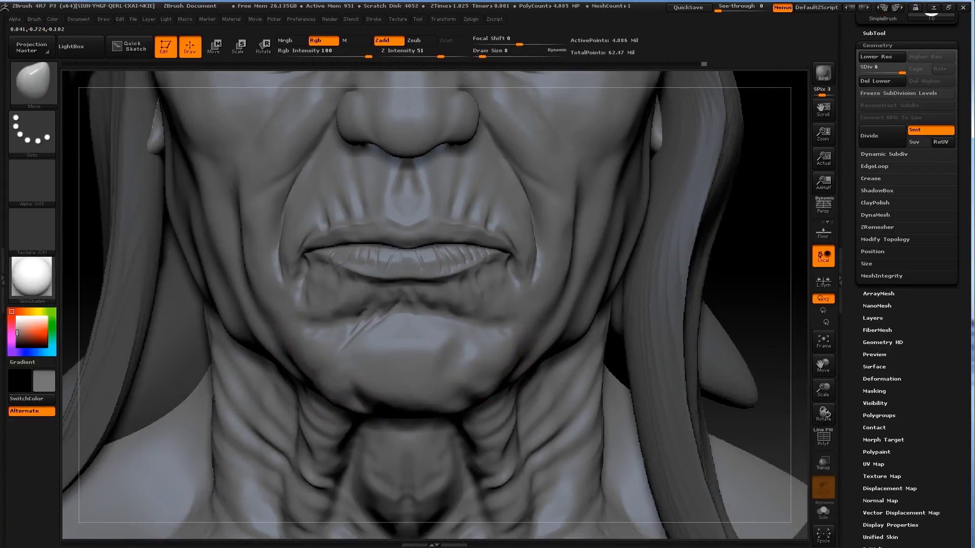
pyautogui.press('f')
pyautogui.moveTo(718, 325); pyautogui.dragTo(584, 324)
pyautogui.keyDown('alt'); pyautogui.moveTo(660, 355); pyautogui.dragTo(660, 254); pyautogui.keyUp('alt')
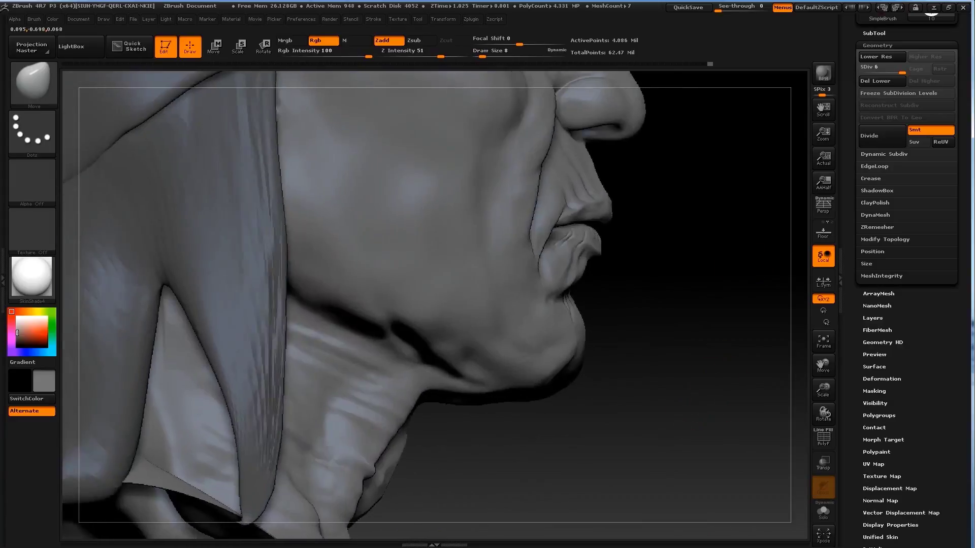
pyautogui.press('s')
pyautogui.moveTo(513, 330); pyautogui.dragTo(530, 330)
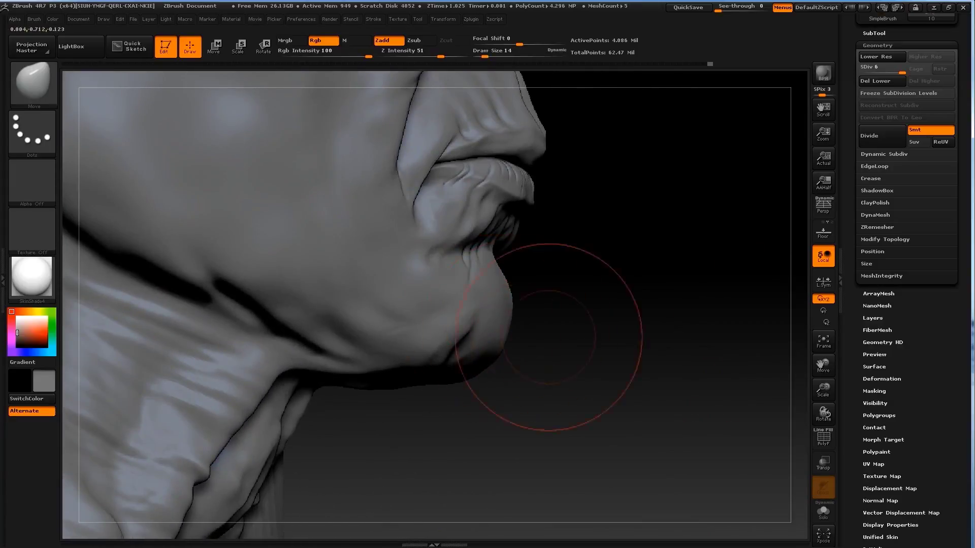
pyautogui.moveTo(543, 386)
pyautogui.mouseDown()
pyautogui.moveTo(543, 330)
pyautogui.moveTo(543, 416)
pyautogui.mouseUp()
# Step: Build up clay across the chin front with ClayBuildup at Draw Size 7, then smooth it
pyautogui.press('s')
pyautogui.moveTo(528, 290); pyautogui.dragTo(518, 289)
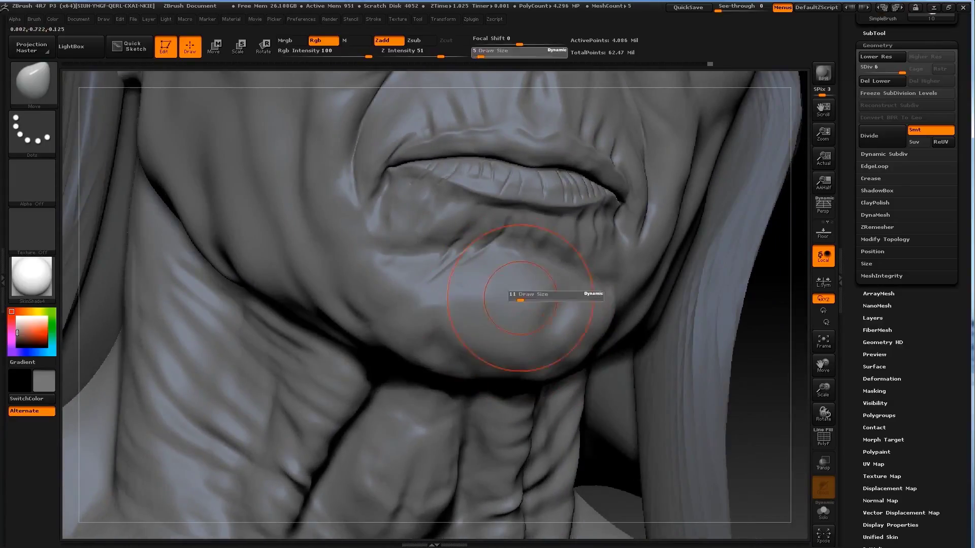
pyautogui.press('b')
pyautogui.press('c')
pyautogui.press('b')
pyautogui.moveTo(513, 381); pyautogui.dragTo(513, 330)
pyautogui.press('s')
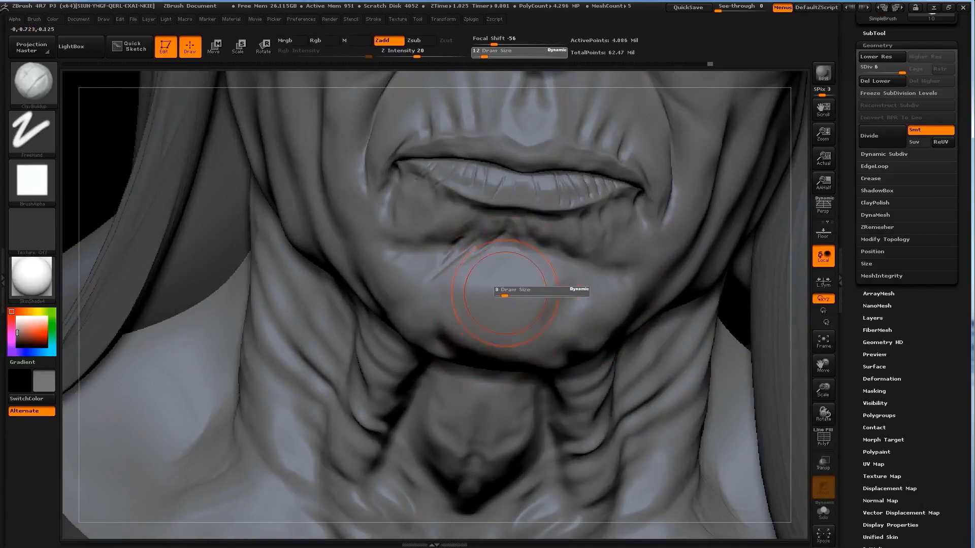
pyautogui.moveTo(538, 292); pyautogui.dragTo(525, 292)
pyautogui.moveTo(503, 254)
pyautogui.mouseDown()
pyautogui.moveTo(462, 284)
pyautogui.moveTo(563, 276)
pyautogui.mouseUp()
pyautogui.keyDown('shift'); pyautogui.moveTo(447, 304); pyautogui.dragTo(507, 284); pyautogui.keyUp('shift')
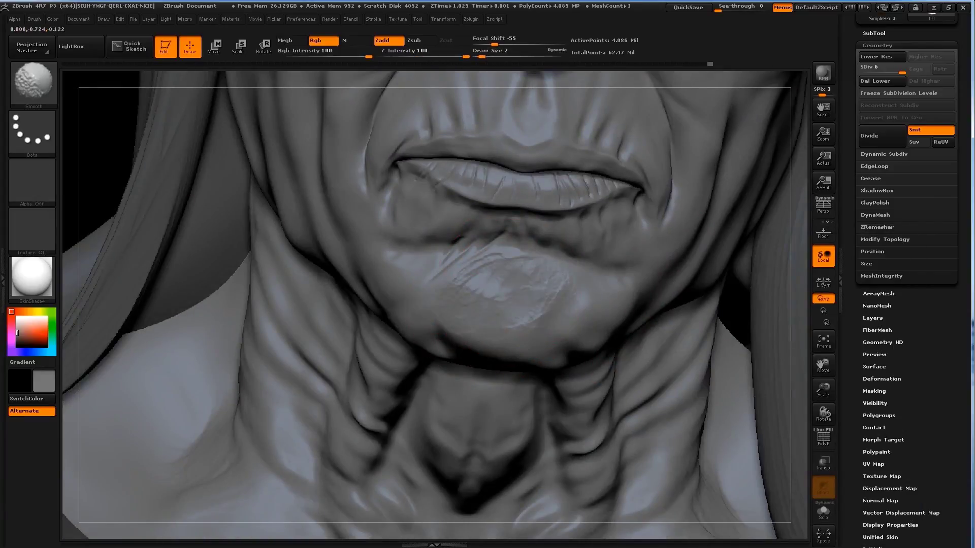
# Step: Turn the head to a three-quarter profile and reselect the Move brush
pyautogui.press('f')
pyautogui.moveTo(736, 305); pyautogui.dragTo(696, 257)
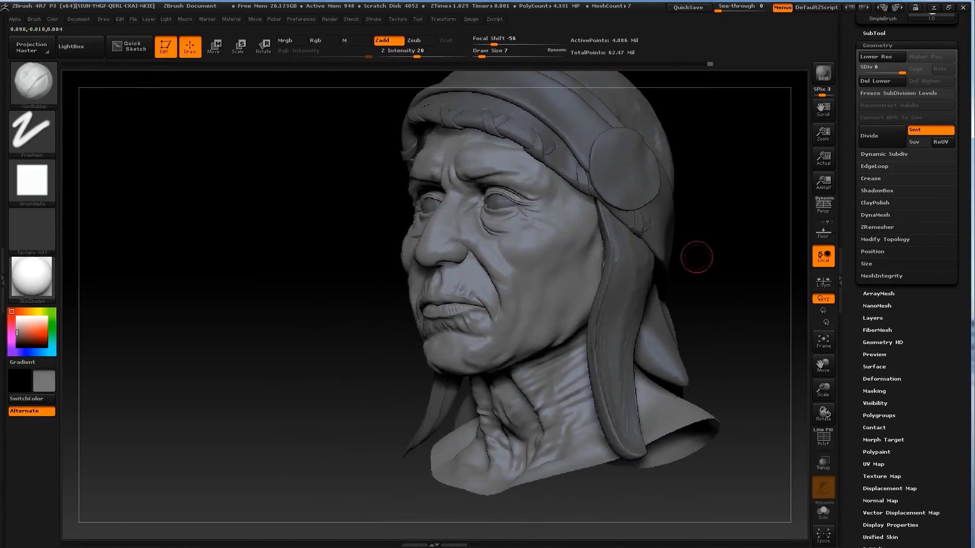
pyautogui.press('b')
pyautogui.press('m')
pyautogui.press('v')
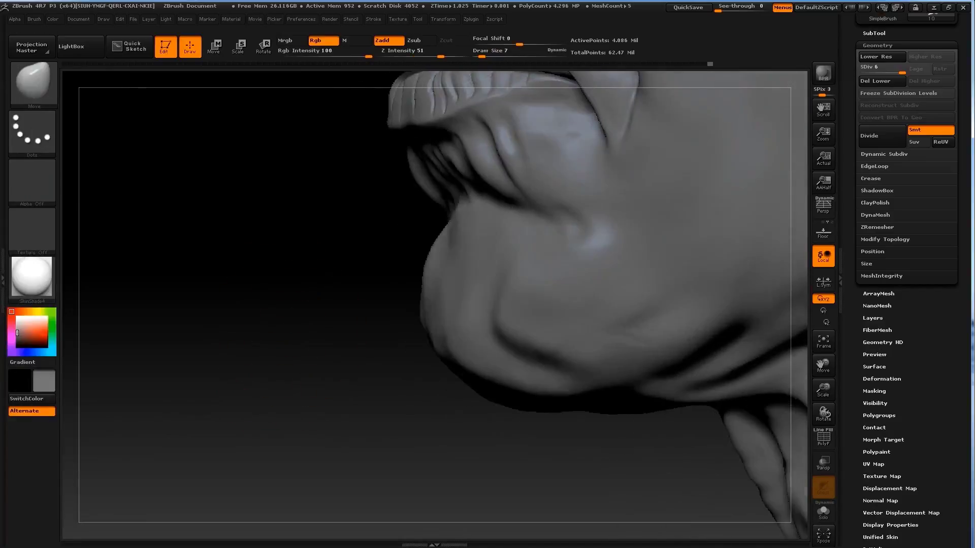
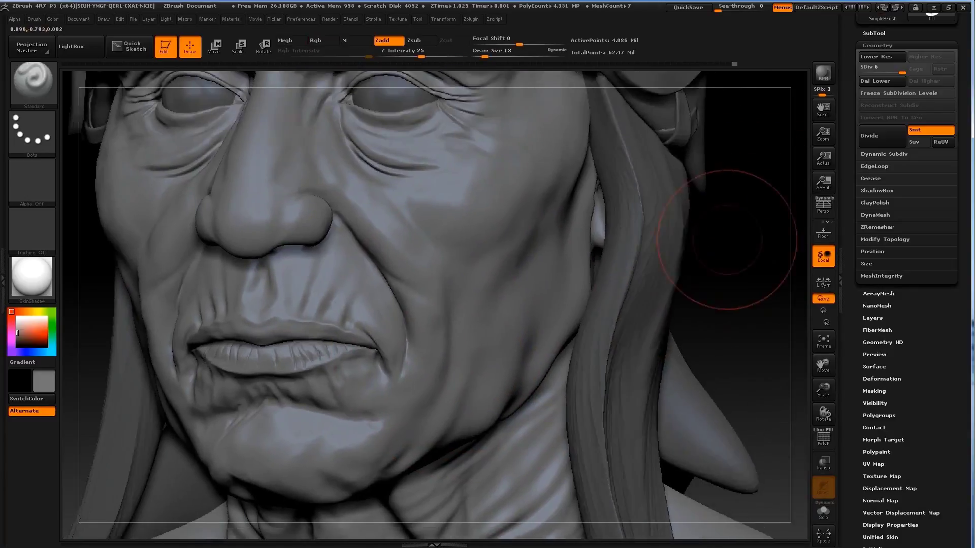
# Step: Shrink the Standard brush to size 4 and carve a curved crease across the forehead above the brows
pyautogui.press('s')
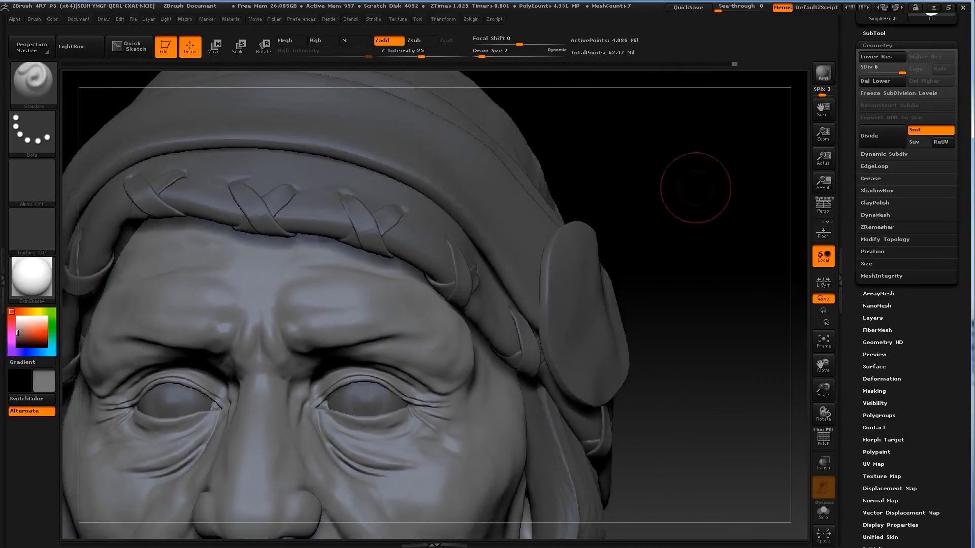
pyautogui.moveTo(692, 187); pyautogui.dragTo(518, 286)
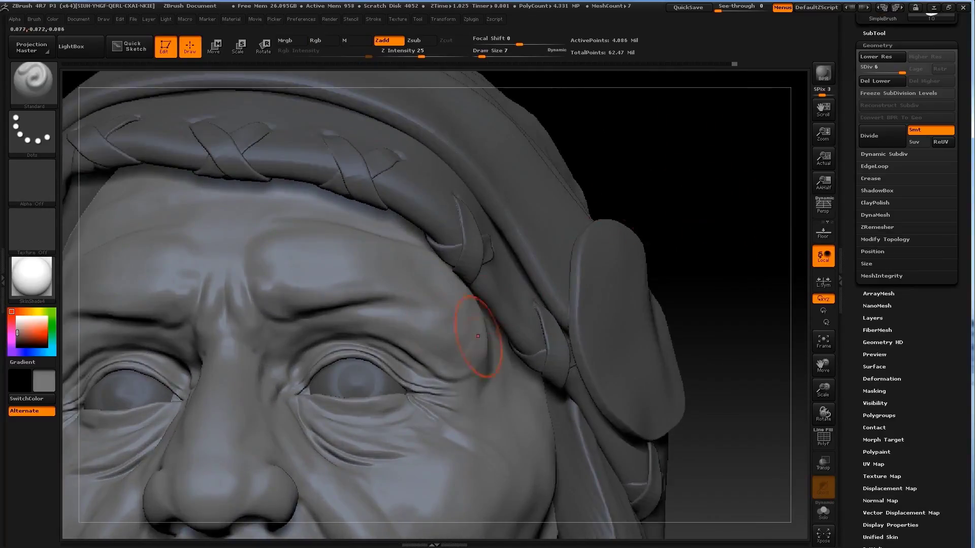
pyautogui.moveTo(478, 336); pyautogui.dragTo(500, 374)
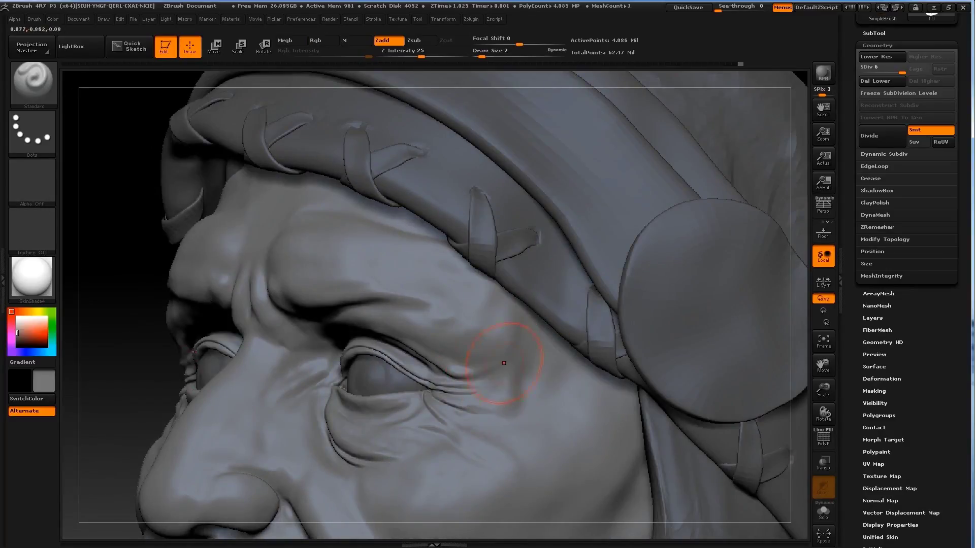
pyautogui.moveTo(439, 307); pyautogui.dragTo(495, 313)
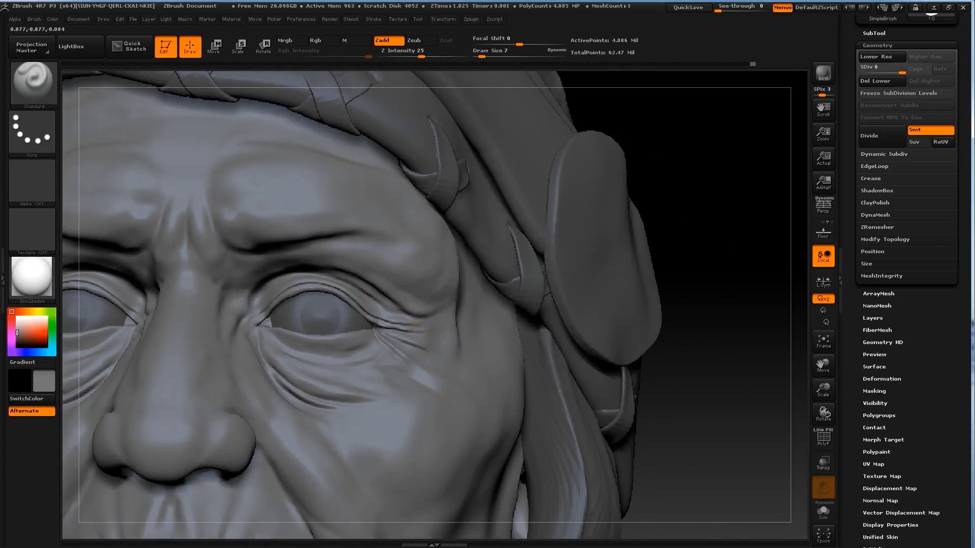
pyautogui.moveTo(710, 305)
pyautogui.mouseDown()
pyautogui.moveTo(435, 219)
pyautogui.moveTo(457, 250)
pyautogui.mouseUp()
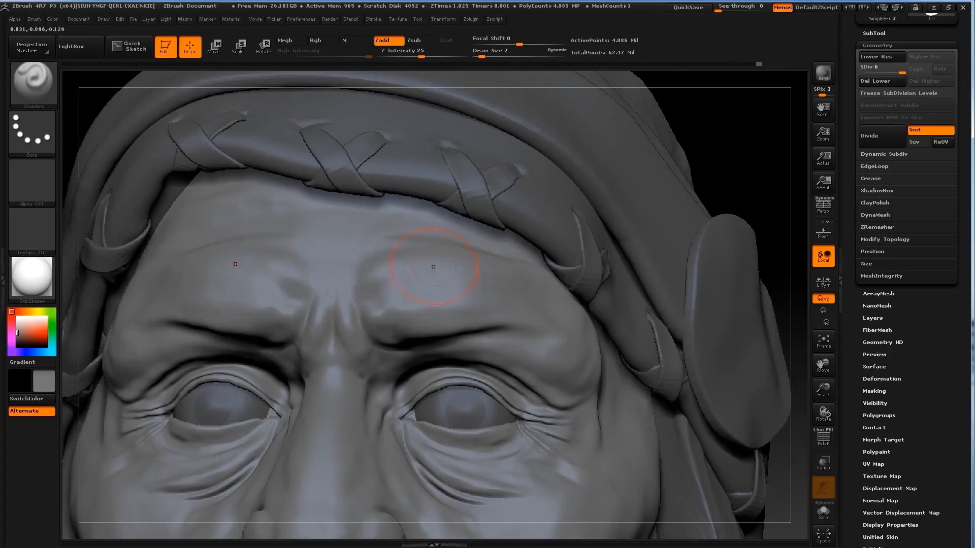
pyautogui.moveTo(729, 143)
pyautogui.mouseDown()
pyautogui.moveTo(355, 285)
pyautogui.moveTo(335, 304)
pyautogui.mouseUp()
pyautogui.press('s')
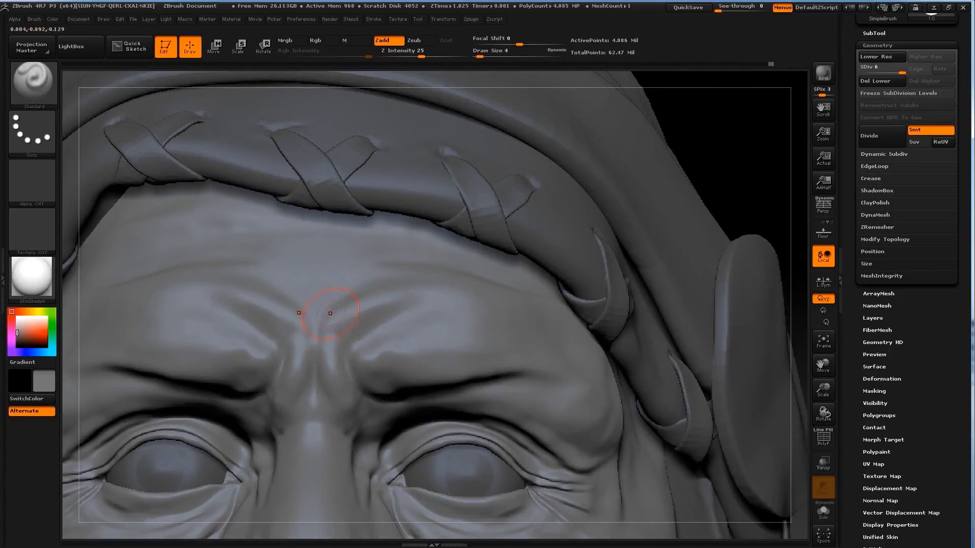
pyautogui.moveTo(711, 152)
pyautogui.mouseDown()
pyautogui.moveTo(681, 194)
pyautogui.moveTo(660, 203)
pyautogui.moveTo(699, 168)
pyautogui.moveTo(377, 276)
pyautogui.mouseUp()
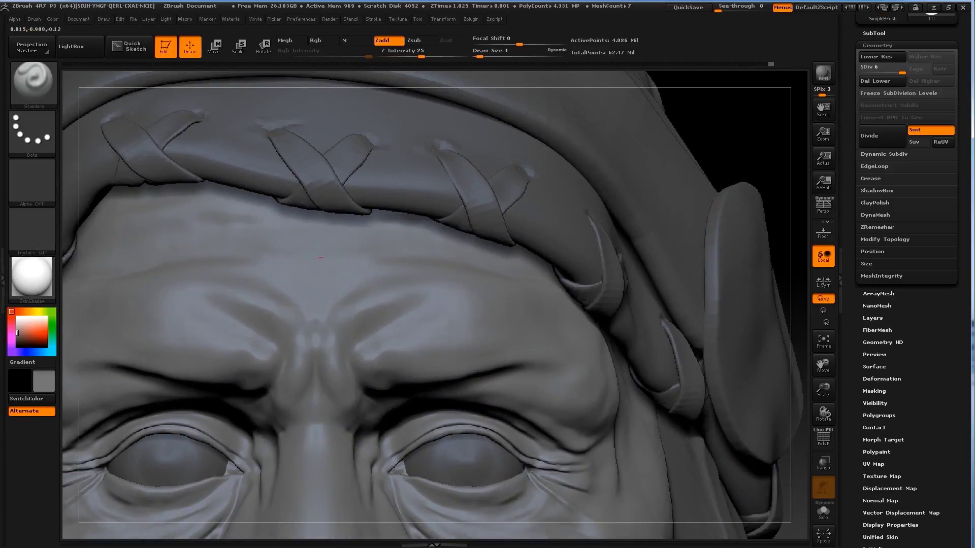
pyautogui.moveTo(237, 245); pyautogui.dragTo(424, 240)
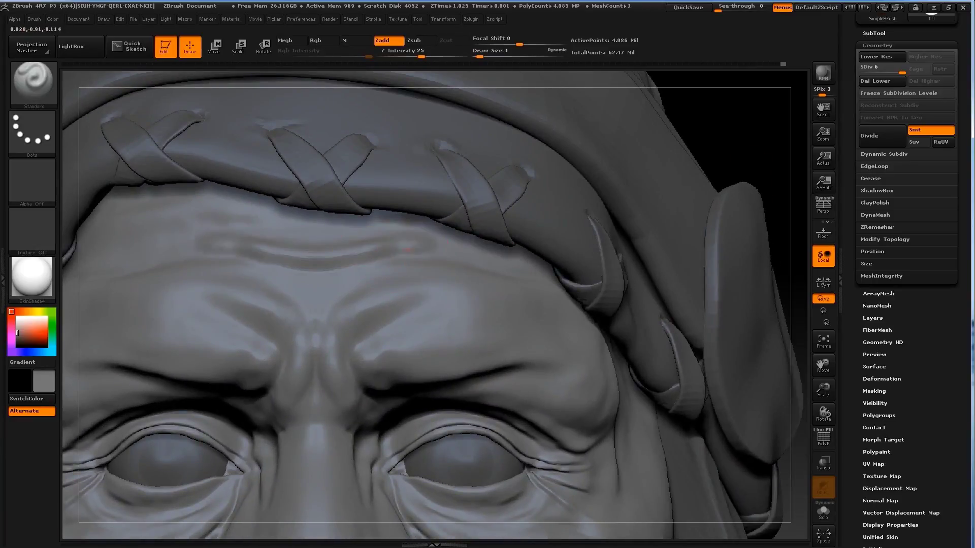
# Step: Carve and soften extra forehead creases, then drop the brush to size 2–3 for fine lines
pyautogui.moveTo(366, 256)
pyautogui.mouseDown()
pyautogui.moveTo(267, 266)
pyautogui.moveTo(363, 277)
pyautogui.mouseUp()
pyautogui.keyDown('shift'); pyautogui.moveTo(305, 269); pyautogui.dragTo(284, 276); pyautogui.keyUp('shift')
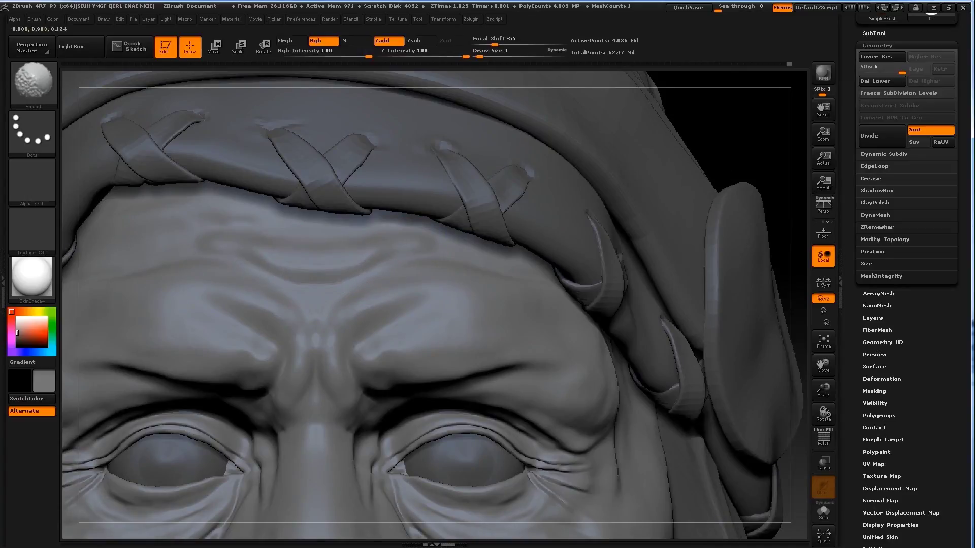
pyautogui.press('s')
pyautogui.click(401, 268)
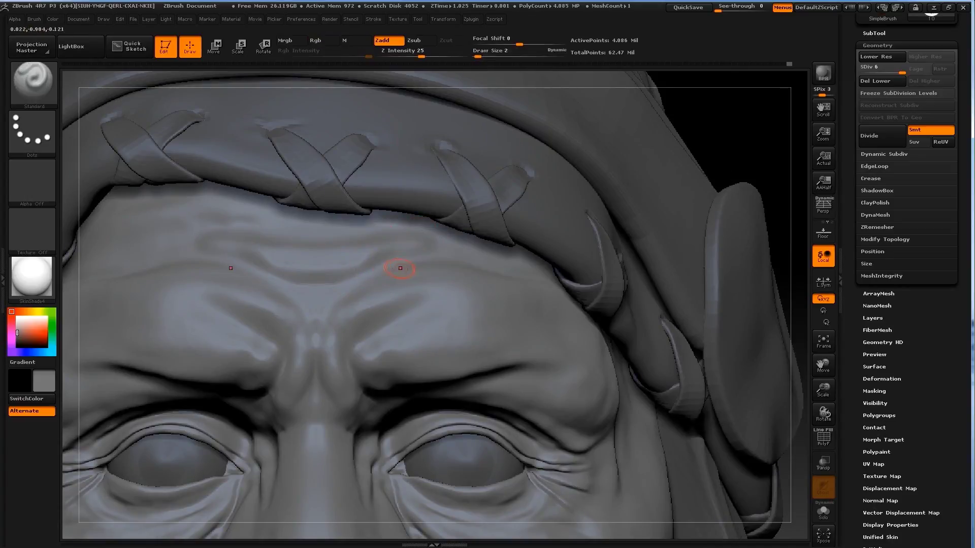
pyautogui.press('s')
pyautogui.click(420, 300)
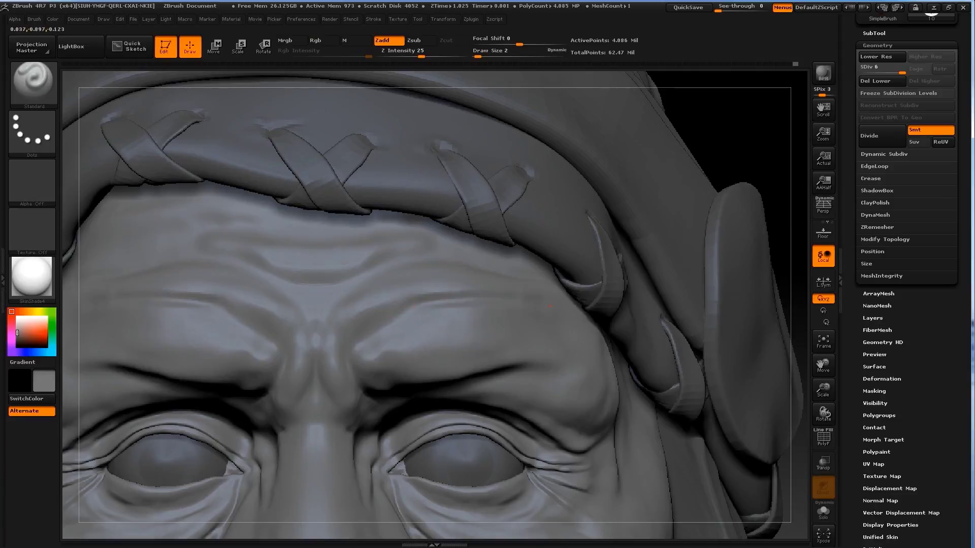
pyautogui.press('s')
# Step: Switch to the Dam_Standard brush and smooth the brow area up close
pyautogui.press('b')
pyautogui.press('d')
pyautogui.press('s')
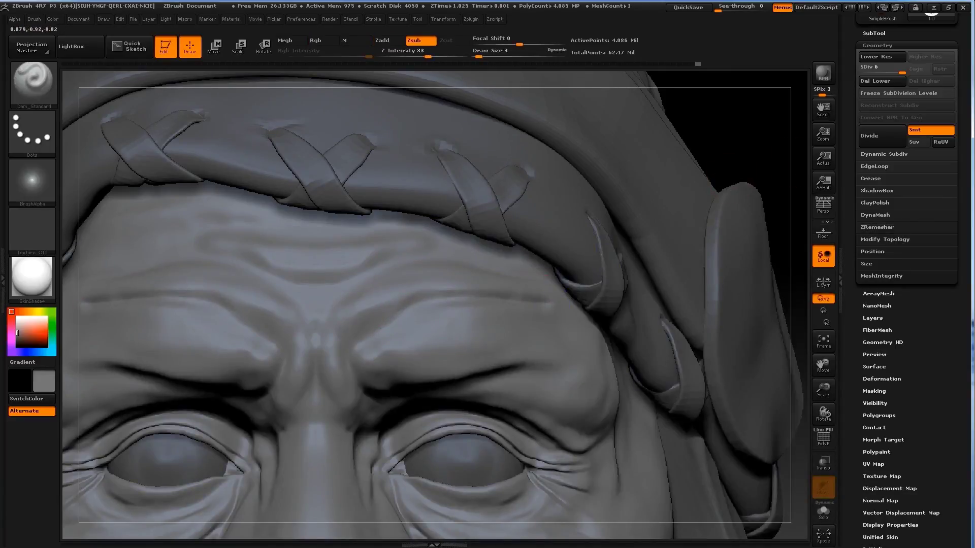
pyautogui.press('f')
pyautogui.keyDown('alt'); pyautogui.moveTo(616, 268); pyautogui.dragTo(480, 225); pyautogui.keyUp('alt')
pyautogui.press('shift')
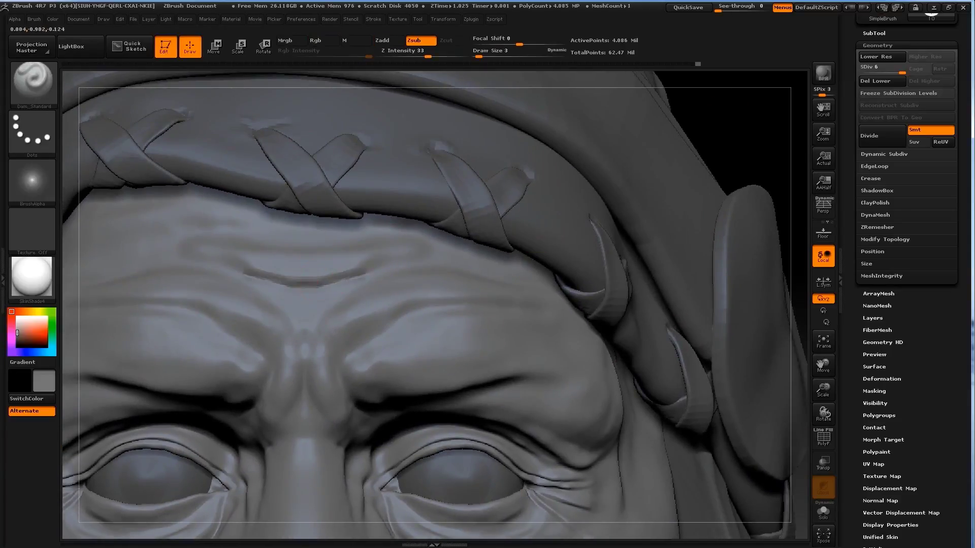
# Step: Return to the Standard brush and draw a straight crease across the forehead
pyautogui.press('b')
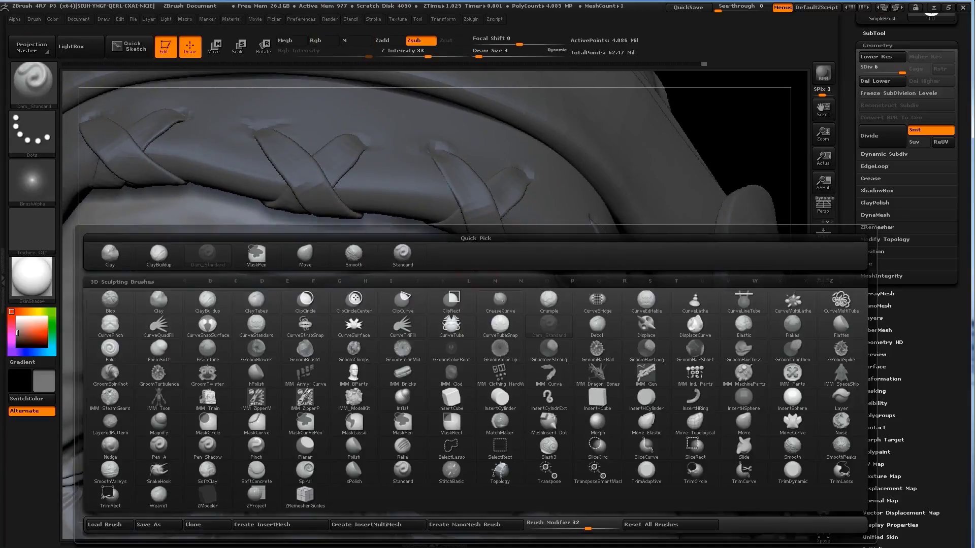
pyautogui.press('s')
pyautogui.press('t')
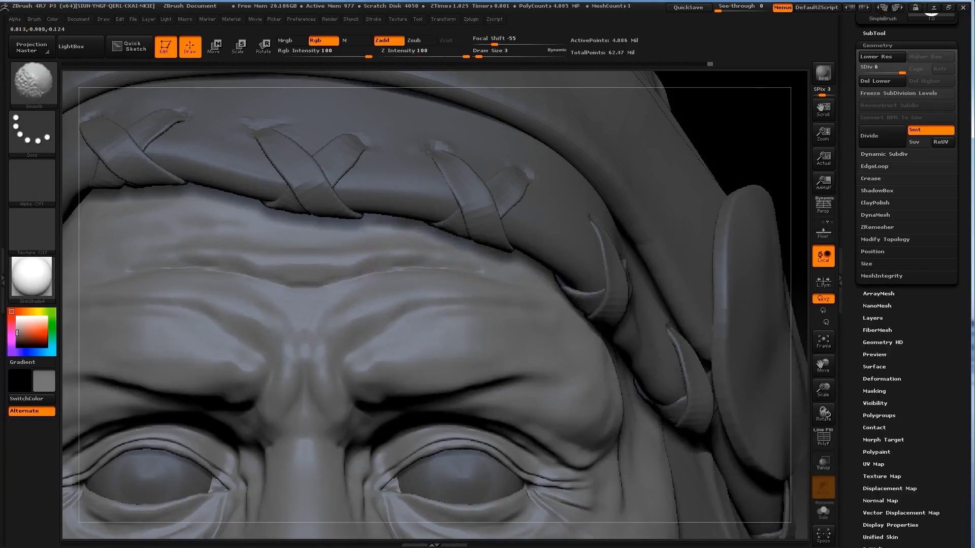
pyautogui.moveTo(189, 259); pyautogui.dragTo(419, 259)
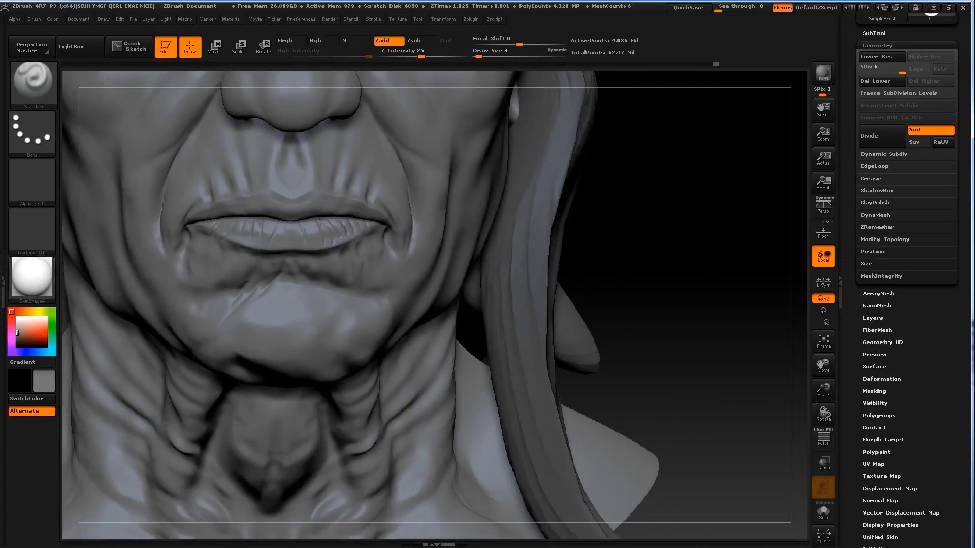
# Step: Smooth the skin at the lip corners
pyautogui.press('shift')
pyautogui.press('s')
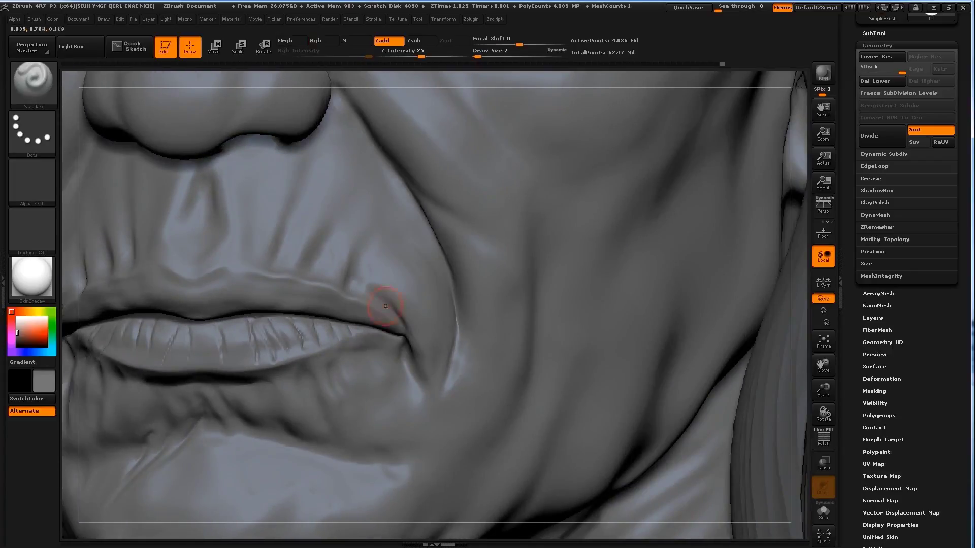
pyautogui.press('shift')
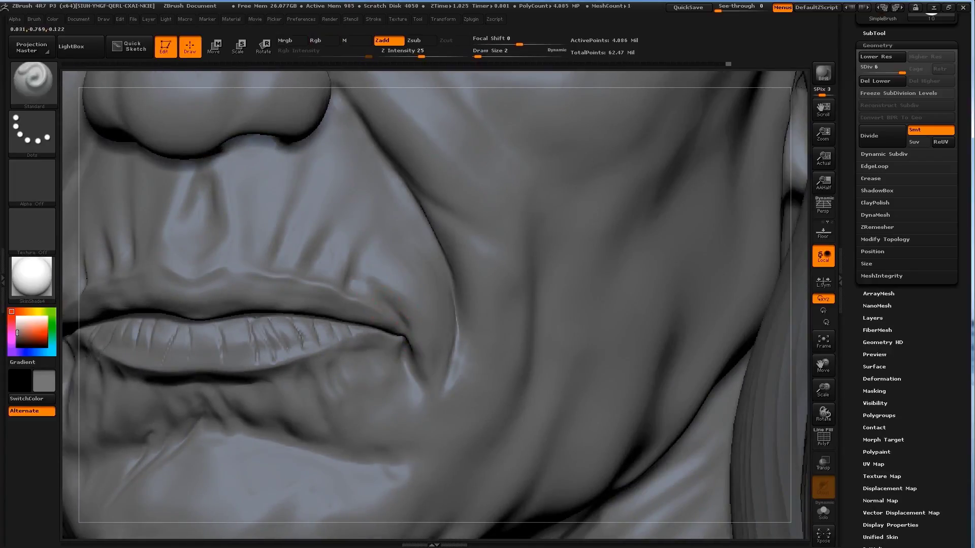
pyautogui.press('shift')
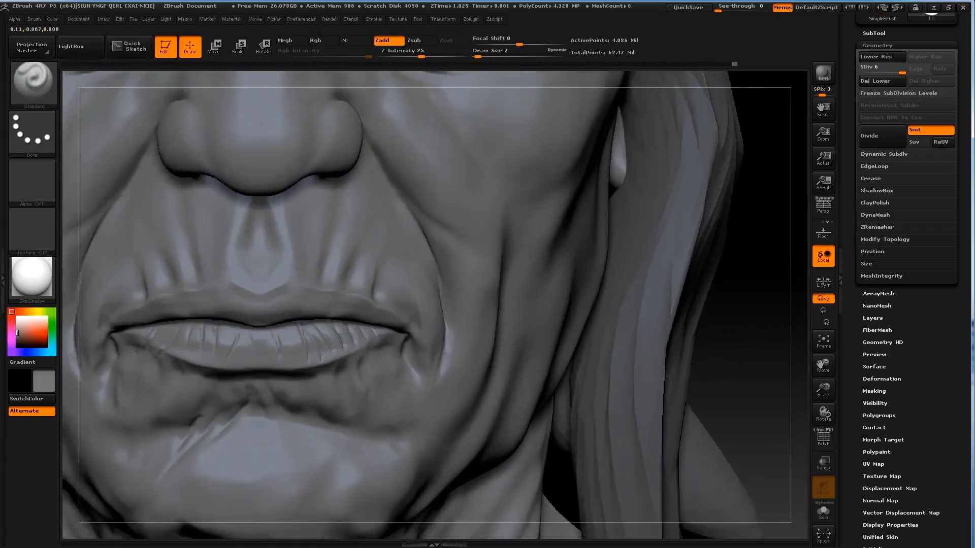
pyautogui.moveTo(447, 307); pyautogui.dragTo(394, 310, button='right')
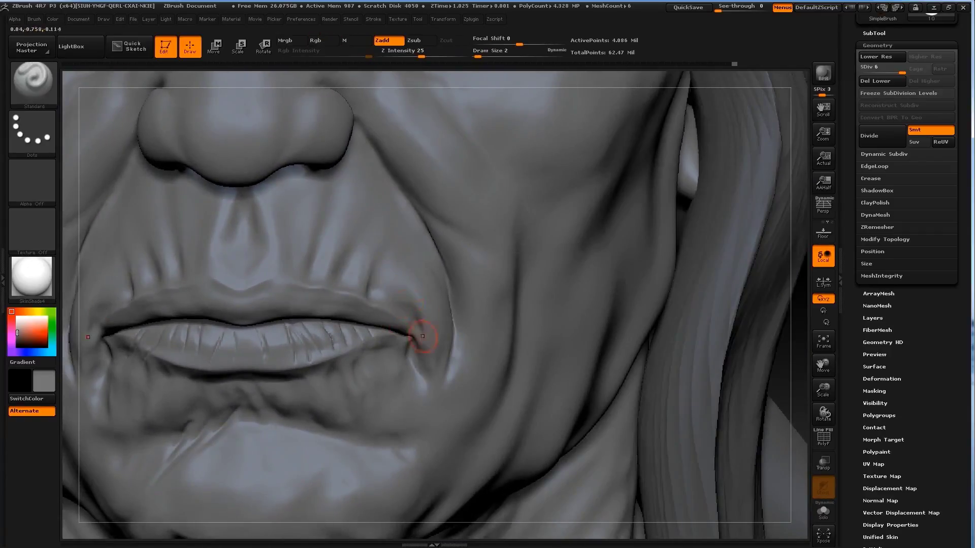
pyautogui.moveTo(794, 348); pyautogui.dragTo(700, 351, button='right')
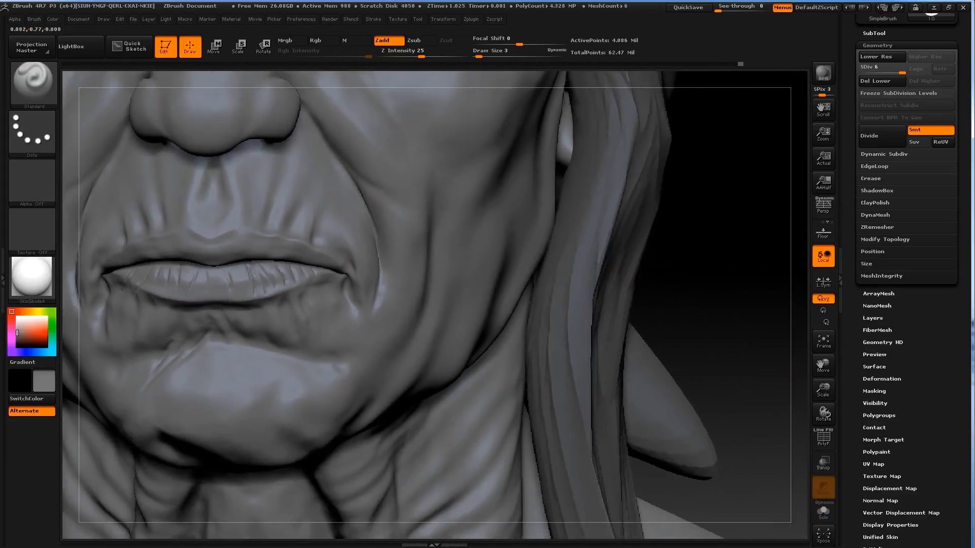
# Step: Enlarge the brush to 11 and build up the lower cheek with ClayBuildup, then smooth it
pyautogui.press('s')
pyautogui.moveTo(477, 264); pyautogui.dragTo(523, 298, button='right')
pyautogui.press('b')
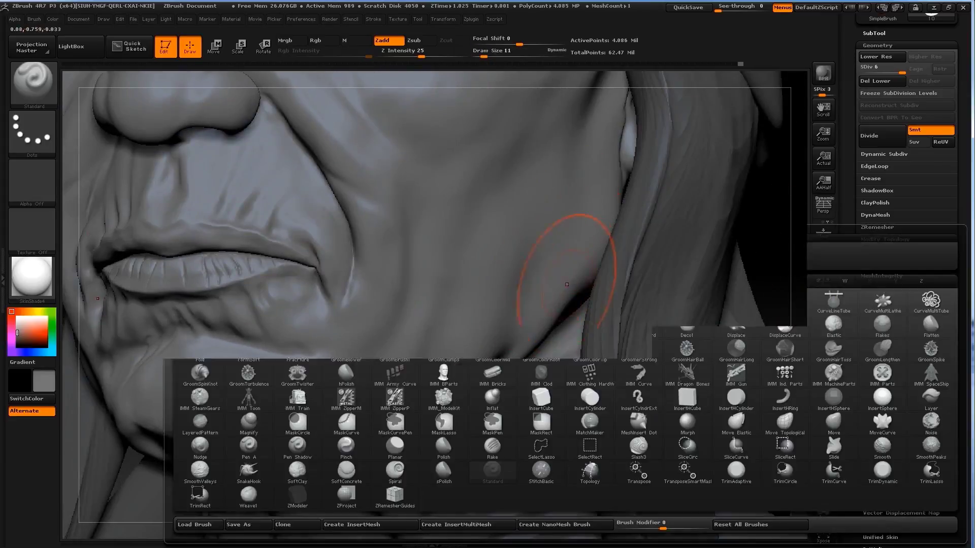
pyautogui.press('c')
pyautogui.press('b')
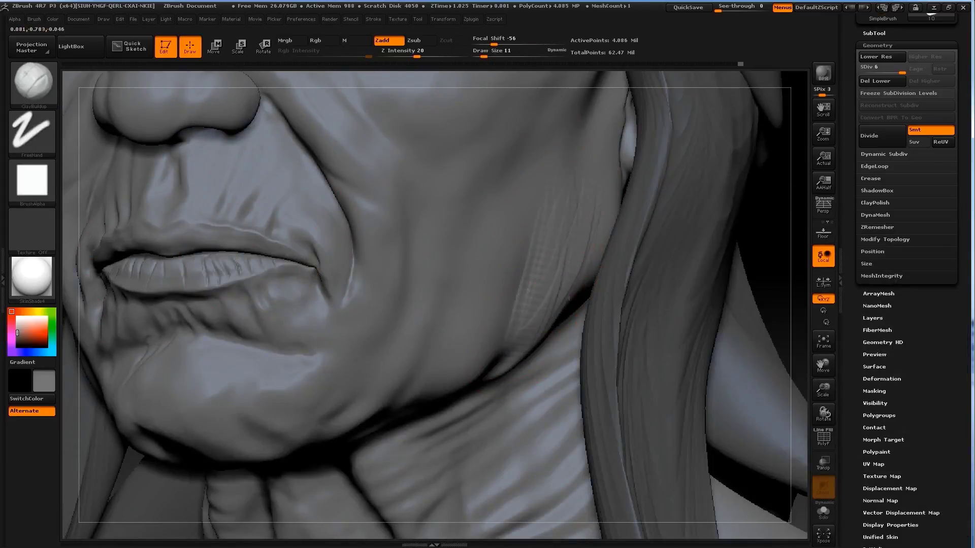
pyautogui.press('shift')
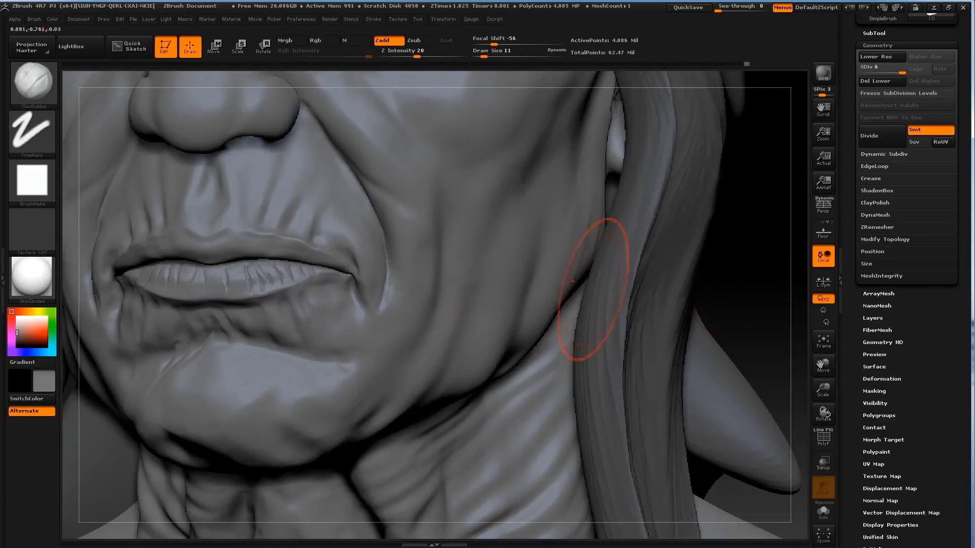
pyautogui.moveTo(587, 304)
pyautogui.mouseDown(button='right')
pyautogui.moveTo(507, 285)
pyautogui.moveTo(189, 297)
pyautogui.mouseUp(button='right')
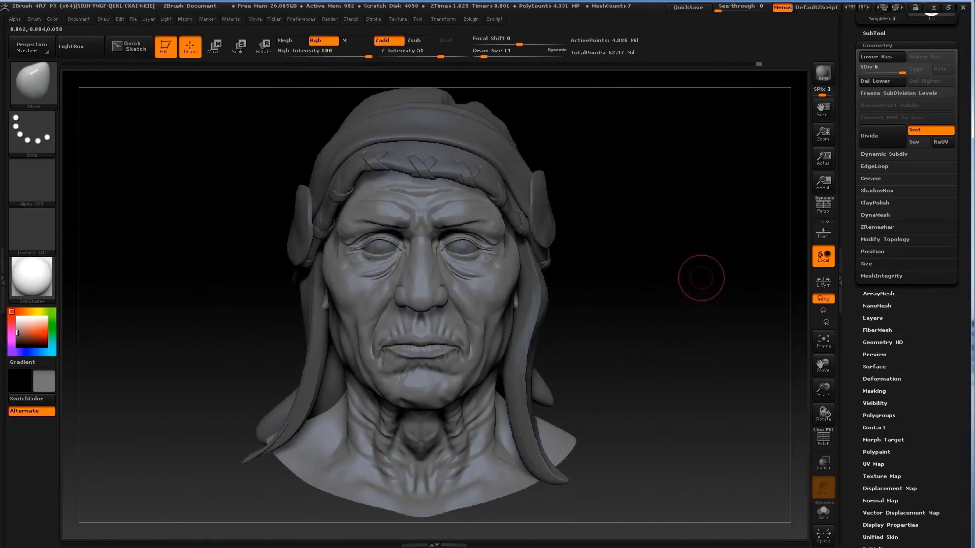
# Step: Set the brush size to 18 and work around the face and chin, then zoom out to the shoulders
pyautogui.press('s')
pyautogui.moveTo(692, 329); pyautogui.dragTo(659, 284)
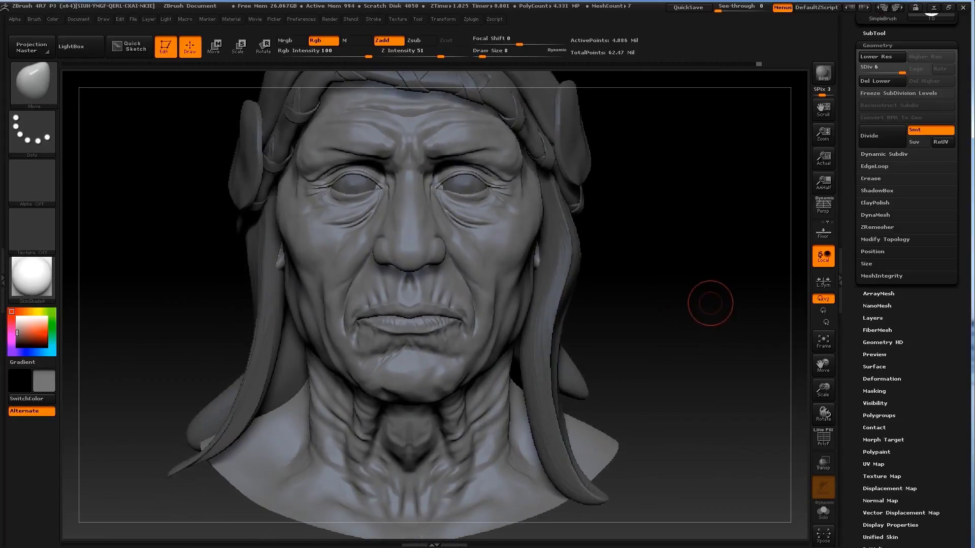
pyautogui.moveTo(31, 276)
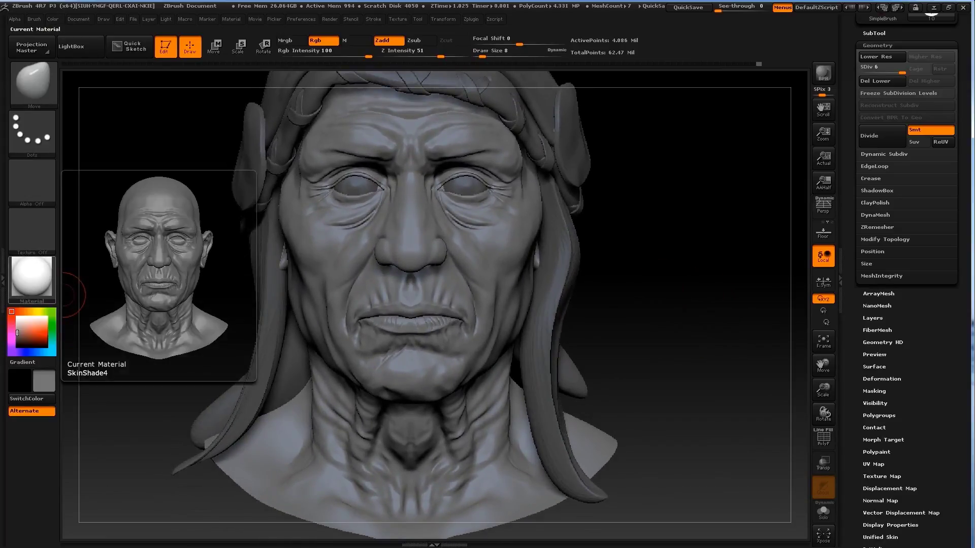
pyautogui.moveTo(675, 218)
pyautogui.keyDown('alt'); pyautogui.mouseDown()
pyautogui.moveTo(117, 273)
pyautogui.moveTo(323, 263)
pyautogui.moveTo(313, 264)
pyautogui.mouseUp(); pyautogui.keyUp('alt')
pyautogui.press('s')
pyautogui.keyDown('alt'); pyautogui.moveTo(248, 264); pyautogui.dragTo(228, 201); pyautogui.keyUp('alt')
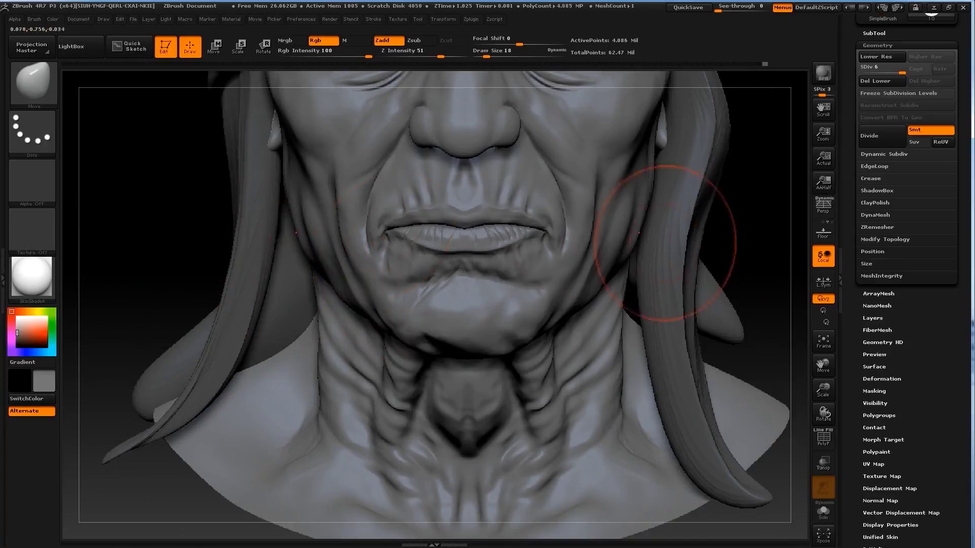
pyautogui.keyDown('alt'); pyautogui.moveTo(665, 244); pyautogui.dragTo(492, 251); pyautogui.keyUp('alt')
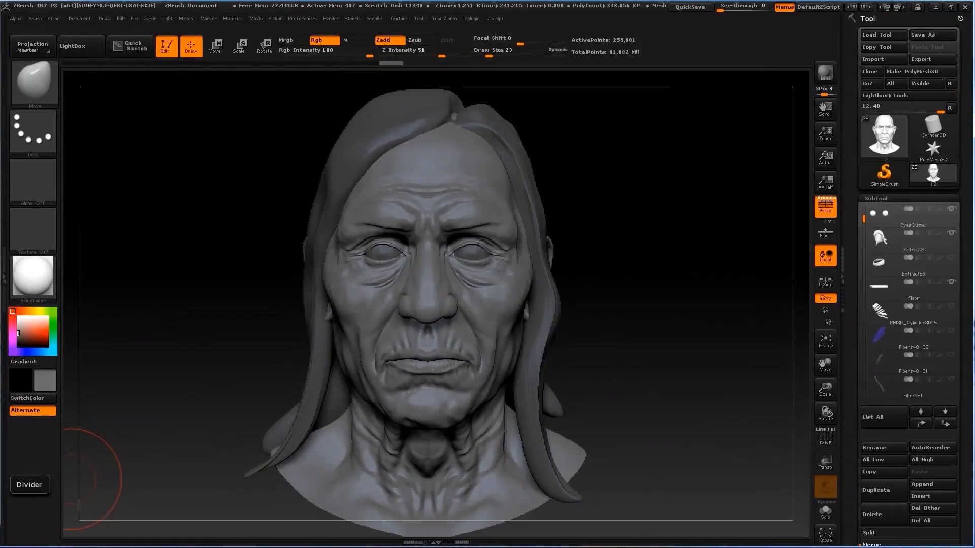
# Step: Hide the hair to show the bare head, view it from behind, and set brush size 25
pyautogui.moveTo(92, 478); pyautogui.dragTo(838, 305)
pyautogui.click(951, 233)
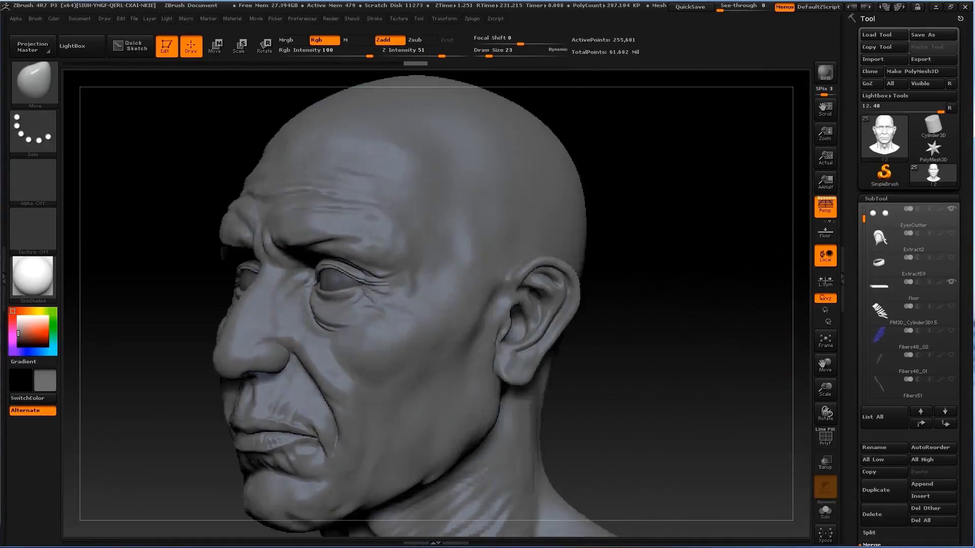
pyautogui.moveTo(710, 431); pyautogui.dragTo(457, 431)
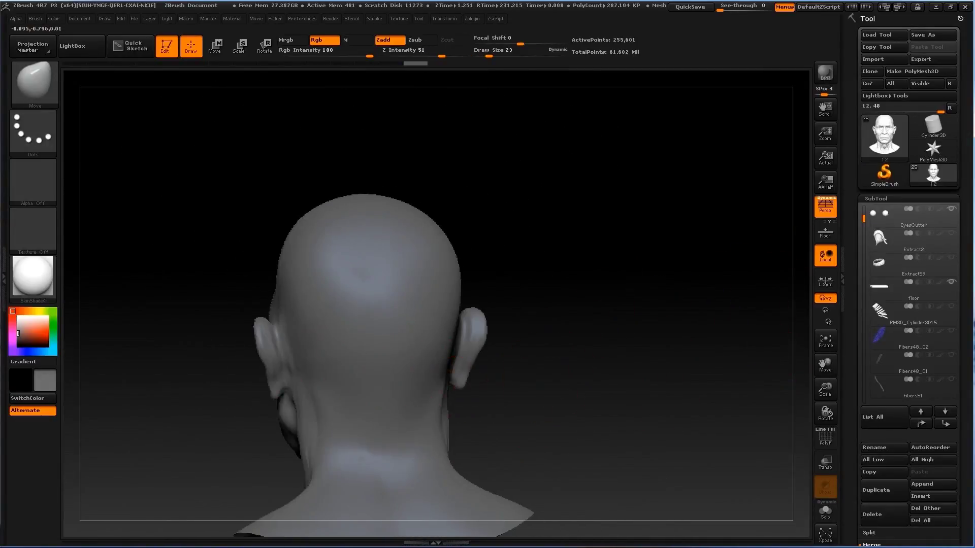
pyautogui.moveTo(467, 283); pyautogui.dragTo(457, 337)
pyautogui.press('s')
pyautogui.click(472, 337)
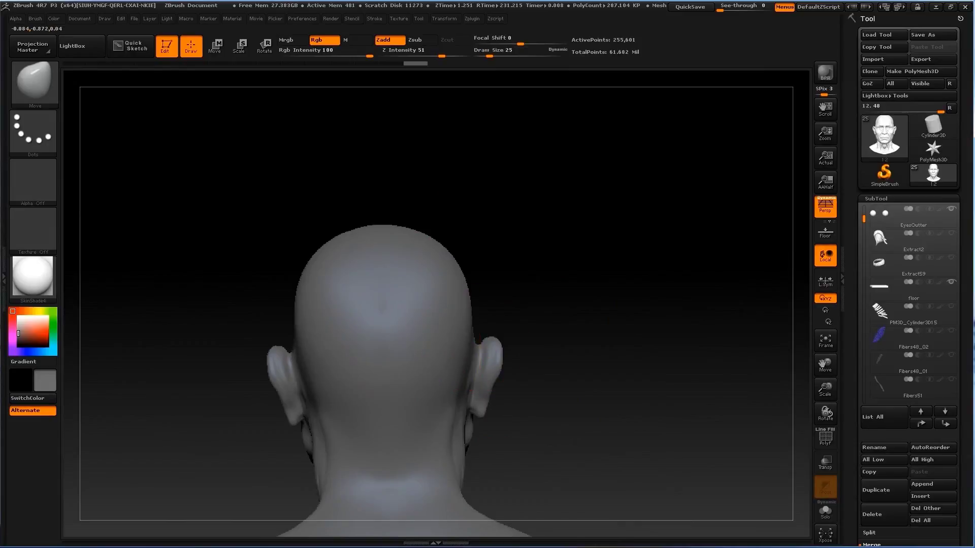
# Step: Turn the head to a left profile and enlarge the brush to 59
pyautogui.moveTo(512, 294)
pyautogui.mouseDown()
pyautogui.moveTo(467, 305)
pyautogui.moveTo(414, 295)
pyautogui.moveTo(568, 321)
pyautogui.moveTo(522, 279)
pyautogui.mouseUp()
pyautogui.press('s')
pyautogui.click(528, 279)
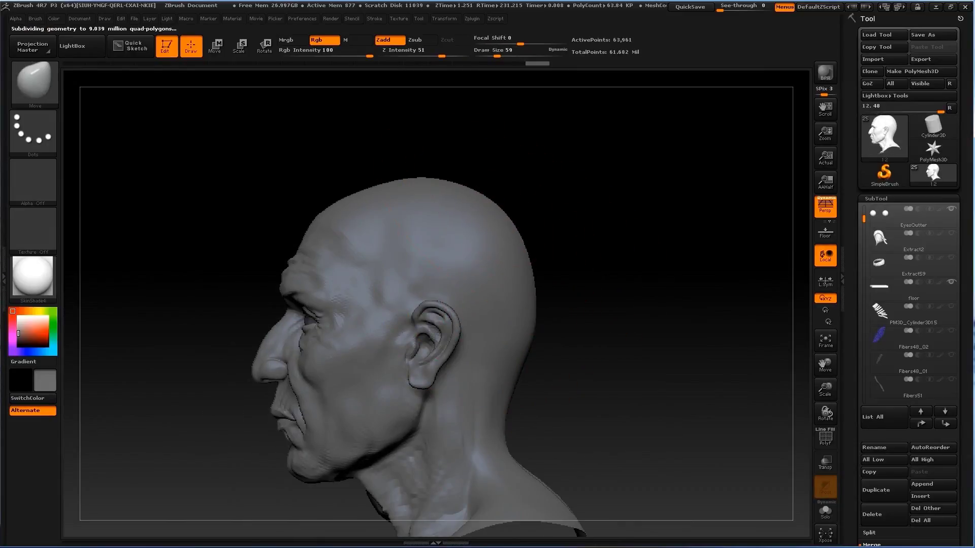
pyautogui.moveTo(577, 370)
pyautogui.mouseDown()
pyautogui.moveTo(550, 372)
pyautogui.moveTo(612, 345)
pyautogui.moveTo(654, 391)
pyautogui.moveTo(690, 348)
pyautogui.mouseUp()
# Step: Select the Standard brush with a small size of 5
pyautogui.press('b')
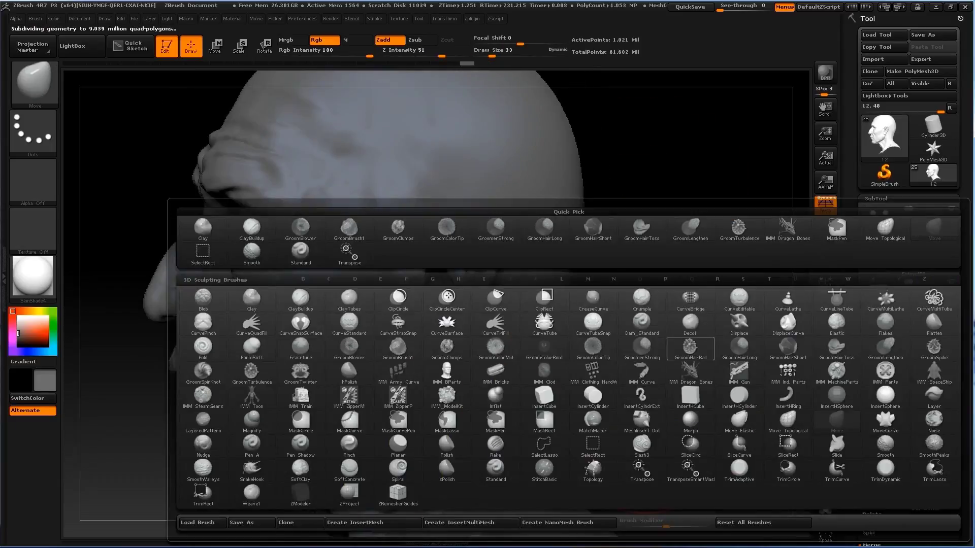
pyautogui.press('s')
pyautogui.press('t')
pyautogui.press('s')
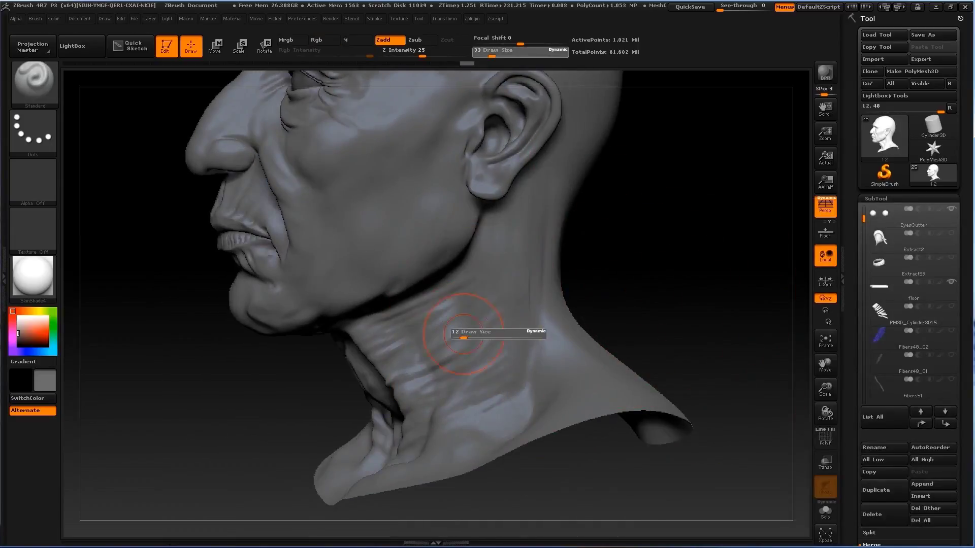
pyautogui.press('s')
pyautogui.press('Return')
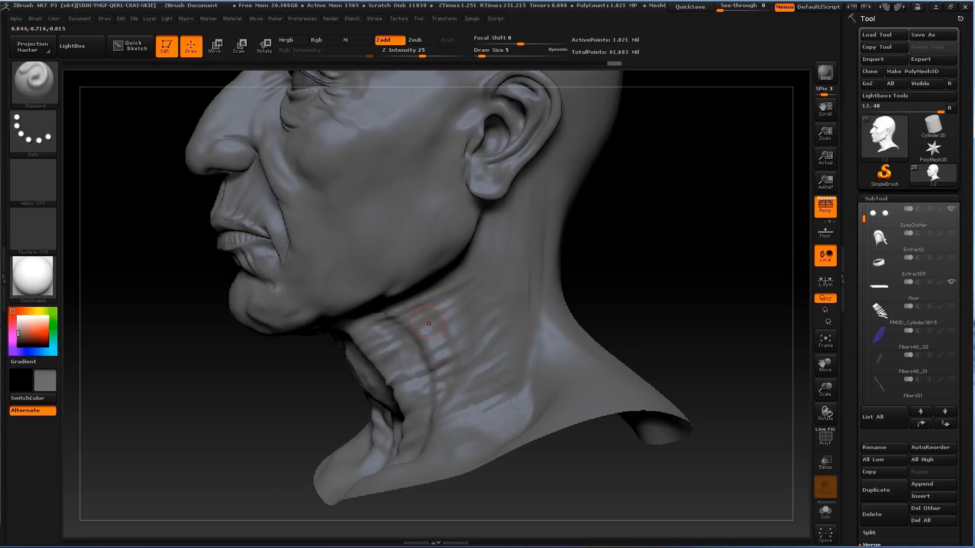
# Step: Zoom in on the profile toward the jaw and enlarge the brush to 14
pyautogui.moveTo(684, 288)
pyautogui.mouseDown()
pyautogui.moveTo(714, 320)
pyautogui.moveTo(655, 226)
pyautogui.mouseUp()
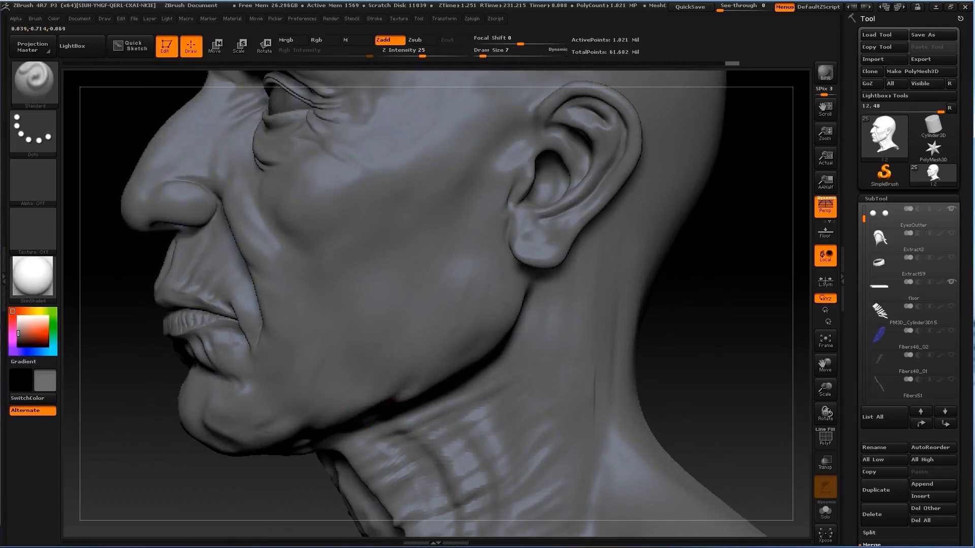
pyautogui.moveTo(701, 350)
pyautogui.mouseDown()
pyautogui.moveTo(681, 335)
pyautogui.moveTo(331, 398)
pyautogui.mouseUp()
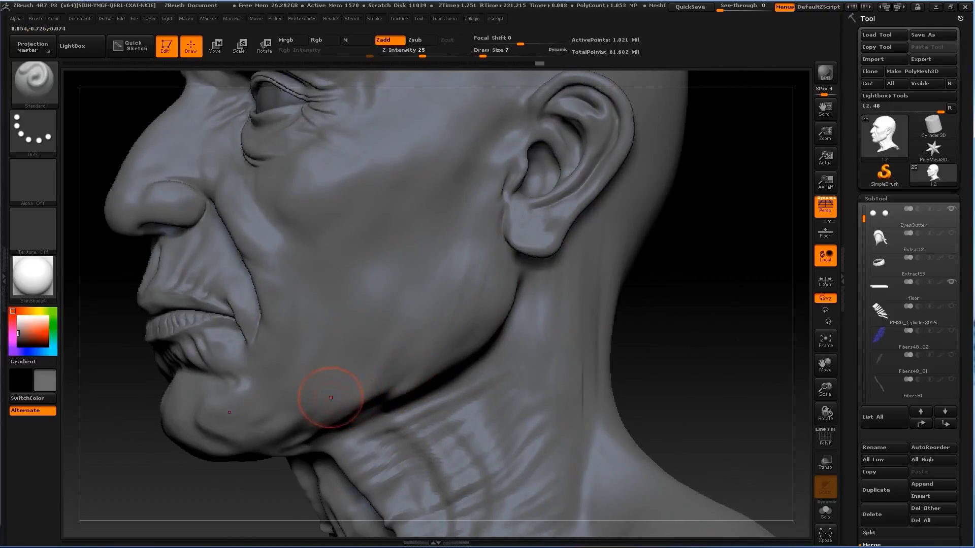
pyautogui.moveTo(665, 300); pyautogui.dragTo(645, 290)
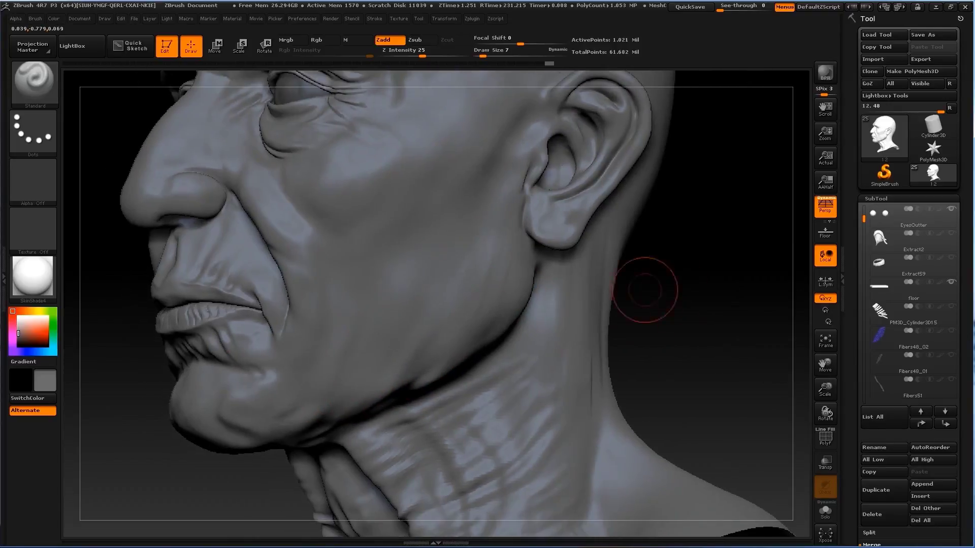
pyautogui.press('s')
pyautogui.moveTo(365, 259); pyautogui.dragTo(384, 259)
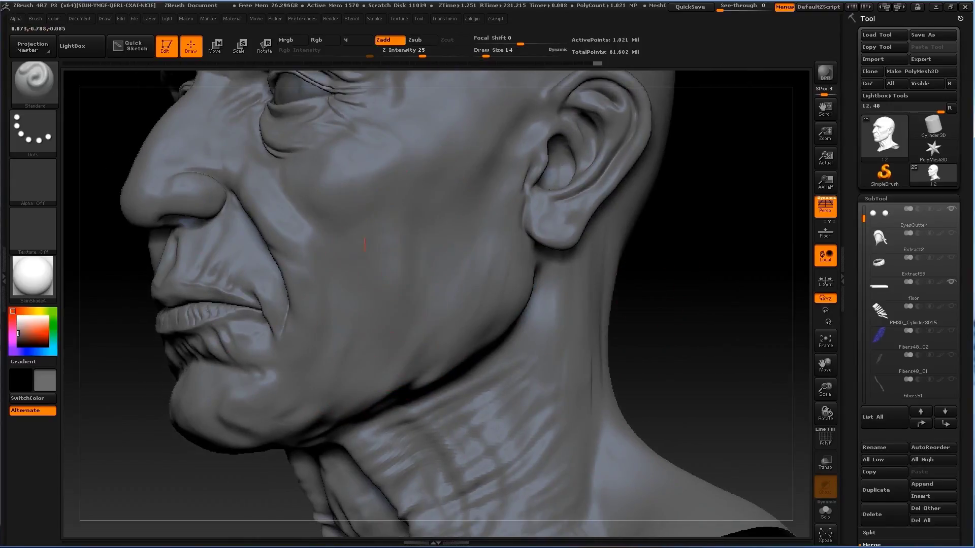
# Step: Push forms with the Move brush, then carve and smooth mouth-corner and jaw creases with Dam_Standard
pyautogui.press('b')
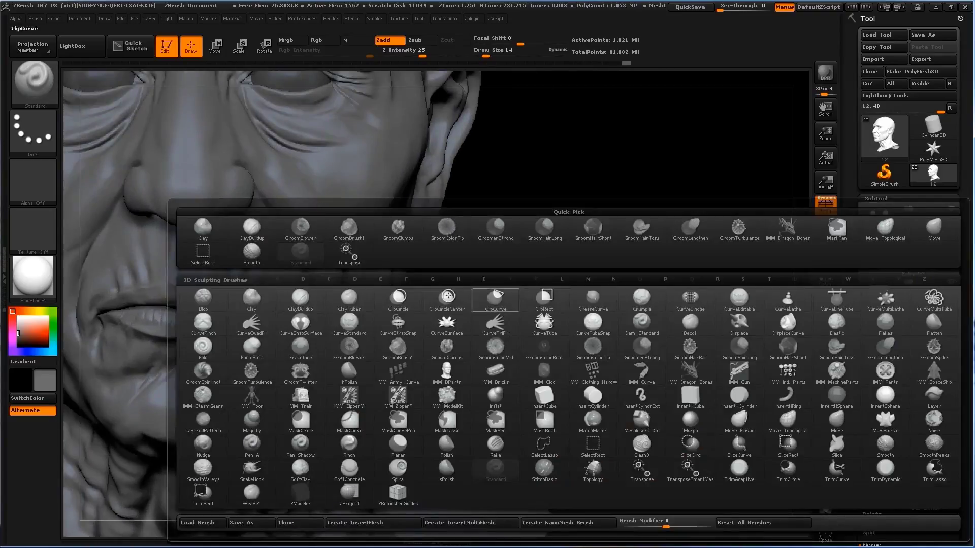
pyautogui.press('m')
pyautogui.press('v')
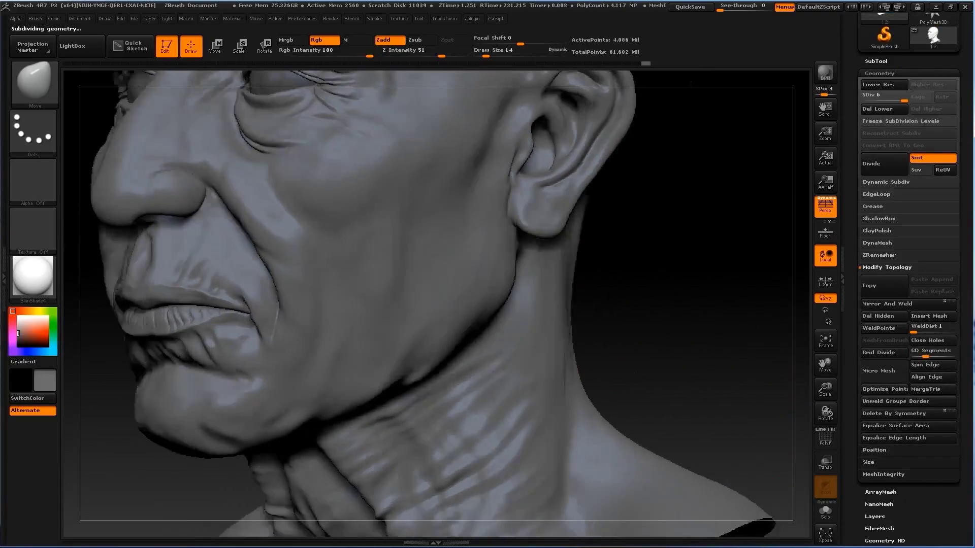
pyautogui.press('b')
pyautogui.press('d')
pyautogui.press('s')
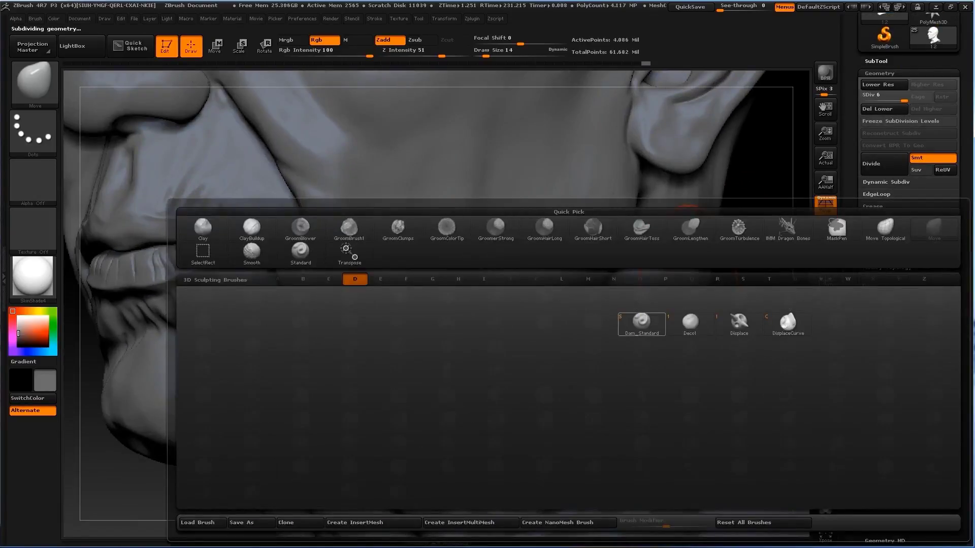
pyautogui.moveTo(261, 365); pyautogui.dragTo(262, 396)
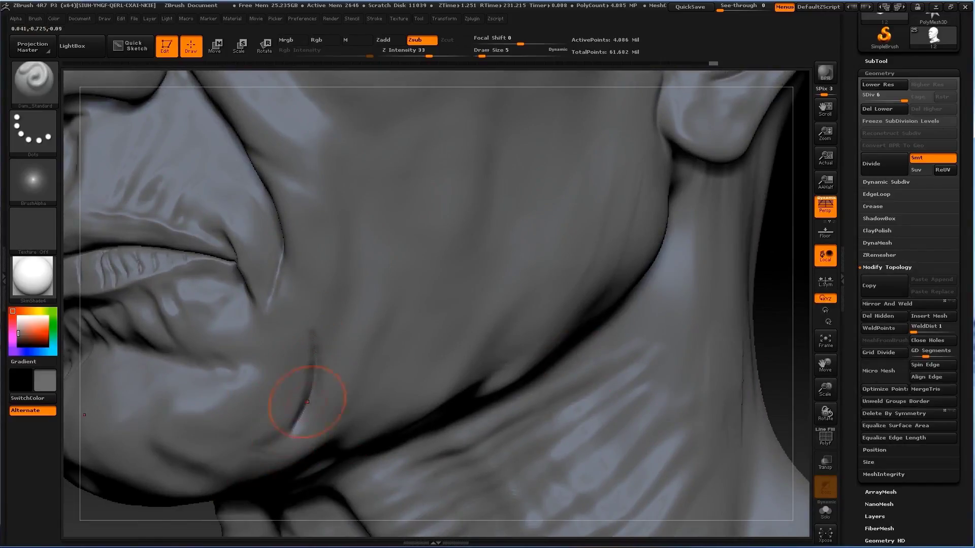
pyautogui.press('shift')
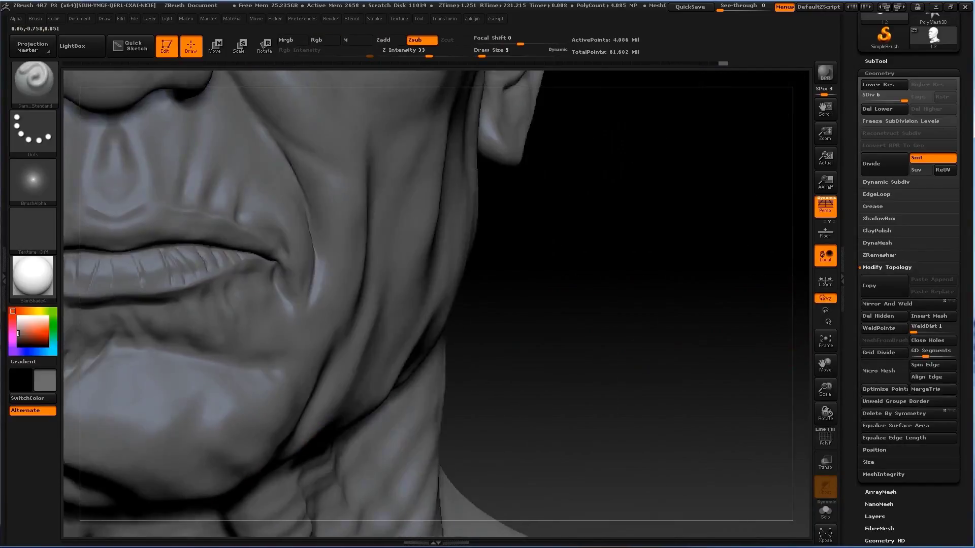
pyautogui.moveTo(351, 411)
pyautogui.keyDown('alt'); pyautogui.mouseDown()
pyautogui.moveTo(698, 299)
pyautogui.moveTo(463, 342)
pyautogui.moveTo(124, 374)
pyautogui.moveTo(261, 370)
pyautogui.mouseUp(); pyautogui.keyUp('alt')
# Step: Reshape the nostril with the Move brush, working in close on the nose in profile
pyautogui.press('b')
pyautogui.press('m')
pyautogui.press('v')
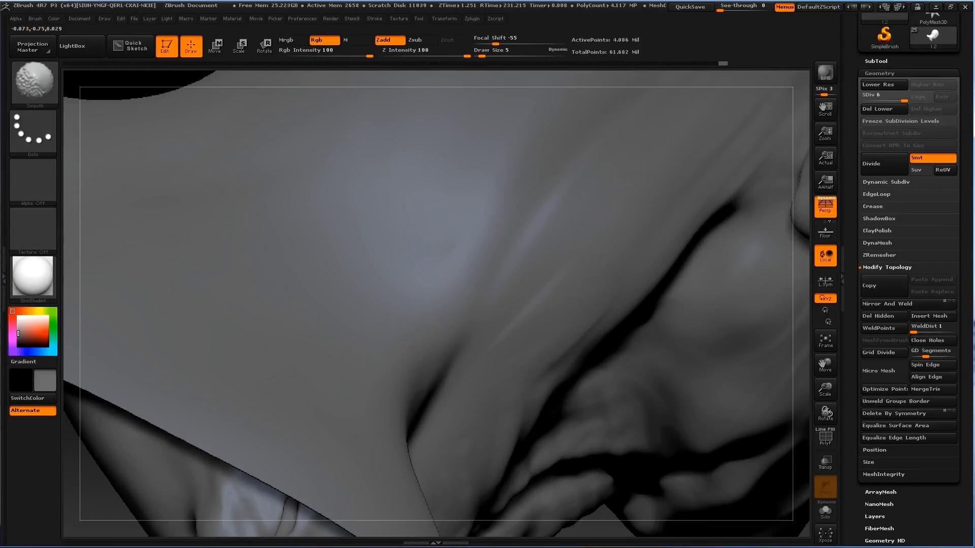
pyautogui.press('f')
pyautogui.moveTo(711, 355)
pyautogui.mouseDown()
pyautogui.moveTo(683, 235)
pyautogui.moveTo(660, 355)
pyautogui.mouseUp()
pyautogui.keyDown('alt'); pyautogui.moveTo(127, 457); pyautogui.dragTo(127, 304); pyautogui.keyUp('alt')
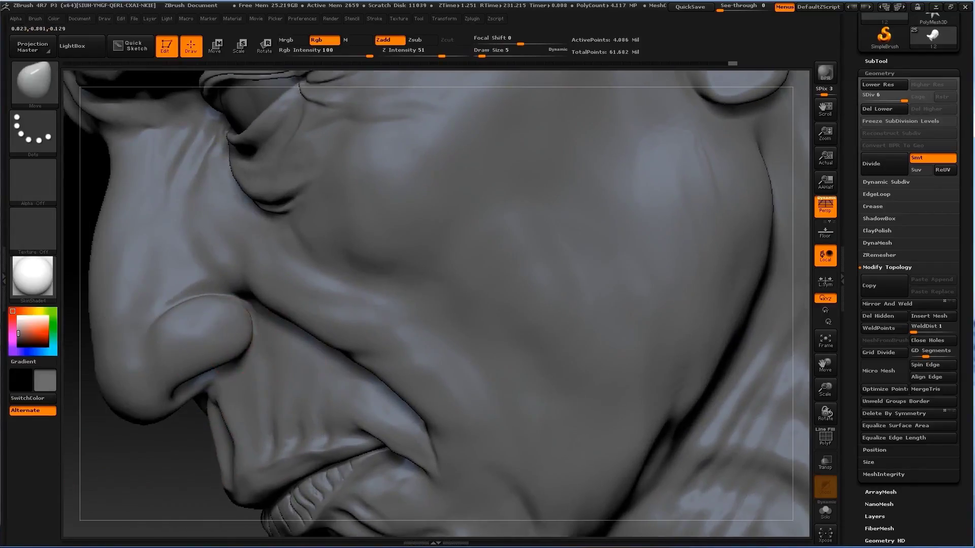
pyautogui.moveTo(76, 356); pyautogui.dragTo(206, 326)
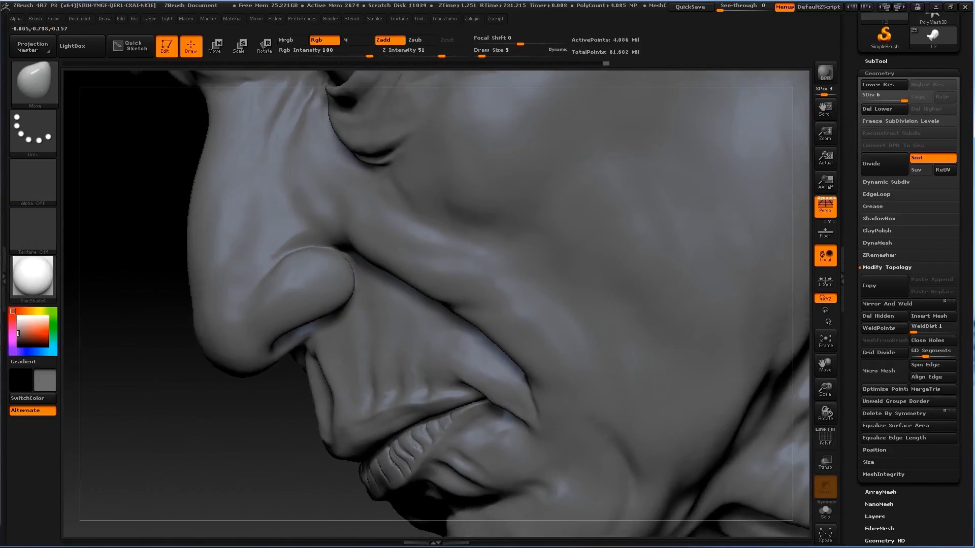
pyautogui.moveTo(101, 355); pyautogui.dragTo(239, 374)
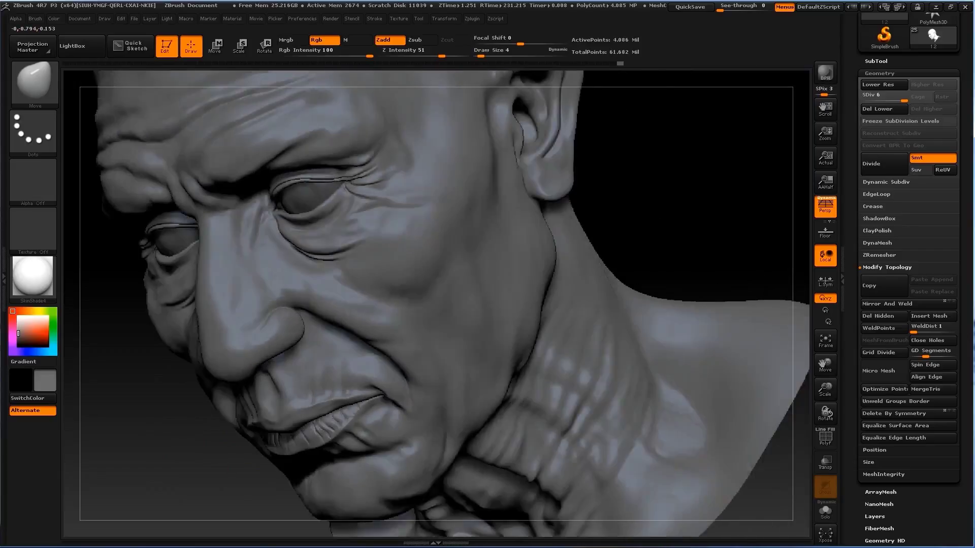
pyautogui.moveTo(127, 152)
pyautogui.mouseDown()
pyautogui.moveTo(750, 217)
pyautogui.moveTo(750, 152)
pyautogui.mouseUp()
# Step: Carve sharp creases with Dam_Standard at size 9 along the cheek toward the ear
pyautogui.press('b')
pyautogui.press('d')
pyautogui.press('s')
pyautogui.press('s')
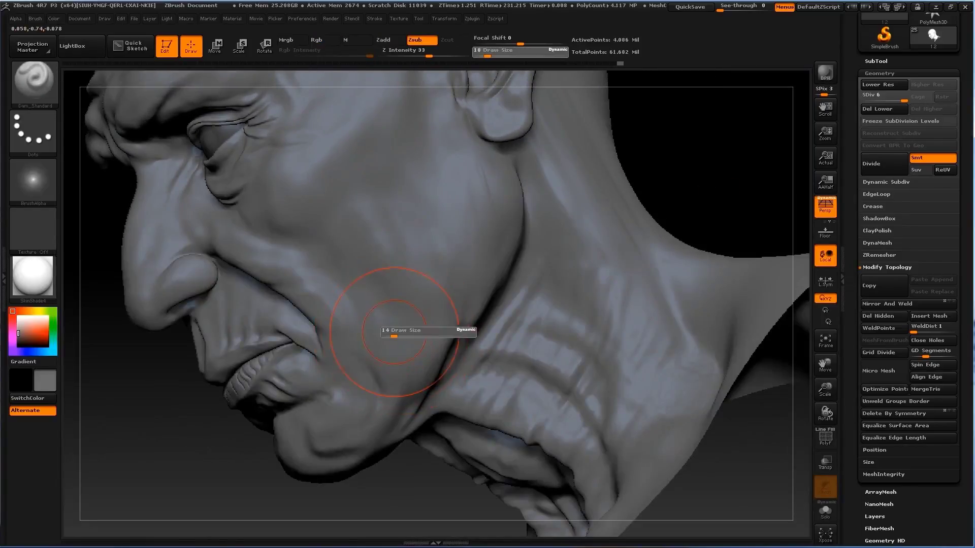
pyautogui.press('Return')
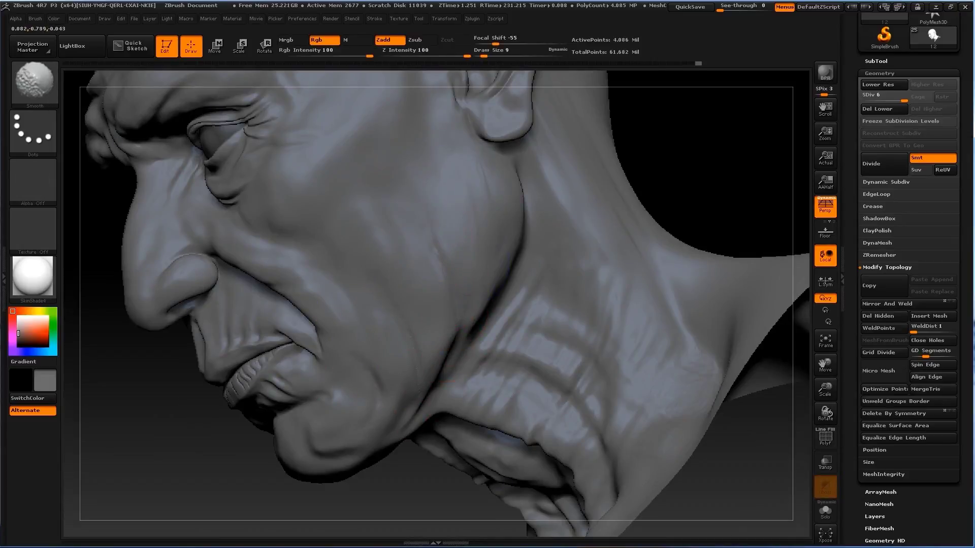
pyautogui.moveTo(711, 127); pyautogui.dragTo(511, 282)
# Step: Switch to the Standard brush at size 27 and work the bust from a front three-quarter view
pyautogui.press('b')
pyautogui.press('s')
pyautogui.press('t')
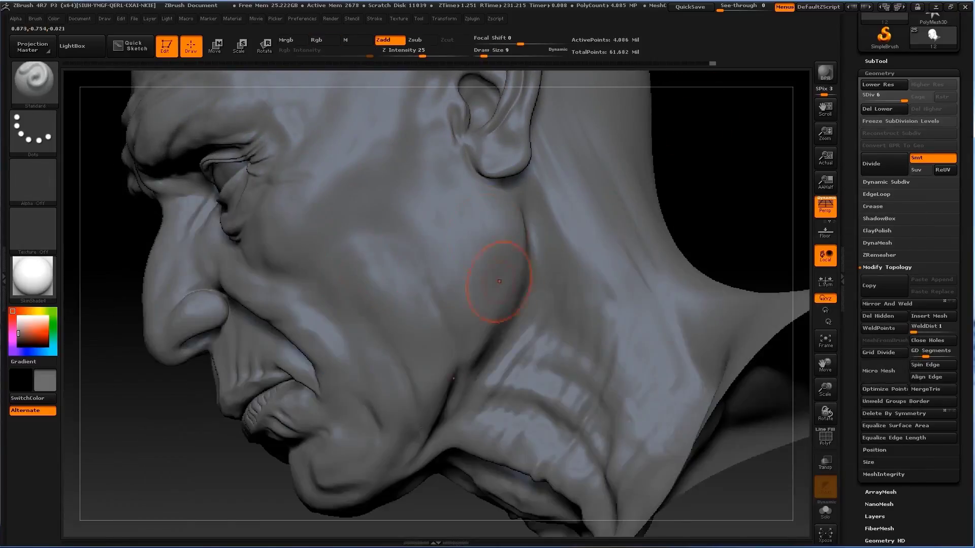
pyautogui.moveTo(533, 261); pyautogui.dragTo(482, 197)
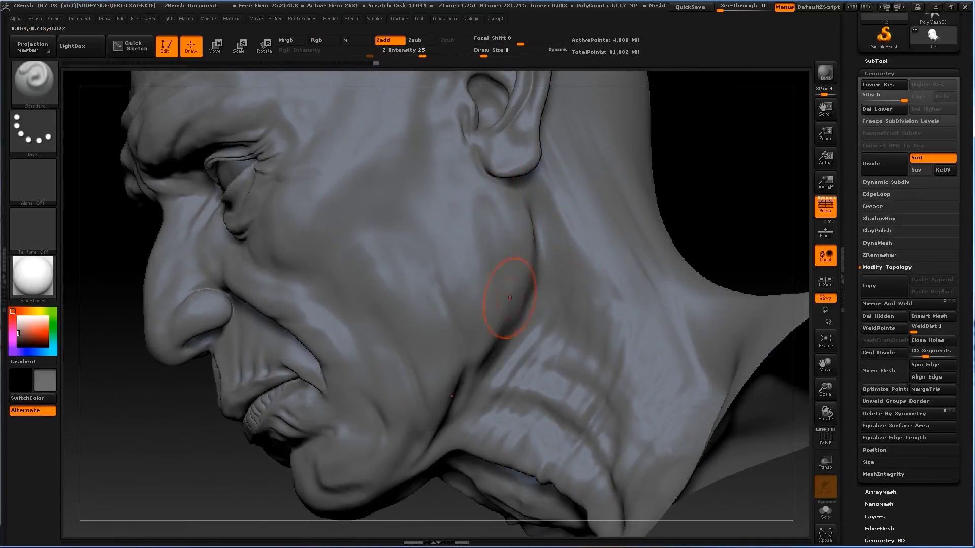
pyautogui.press('f')
pyautogui.moveTo(510, 297)
pyautogui.mouseDown()
pyautogui.moveTo(660, 305)
pyautogui.moveTo(479, 261)
pyautogui.mouseUp()
pyautogui.press('s')
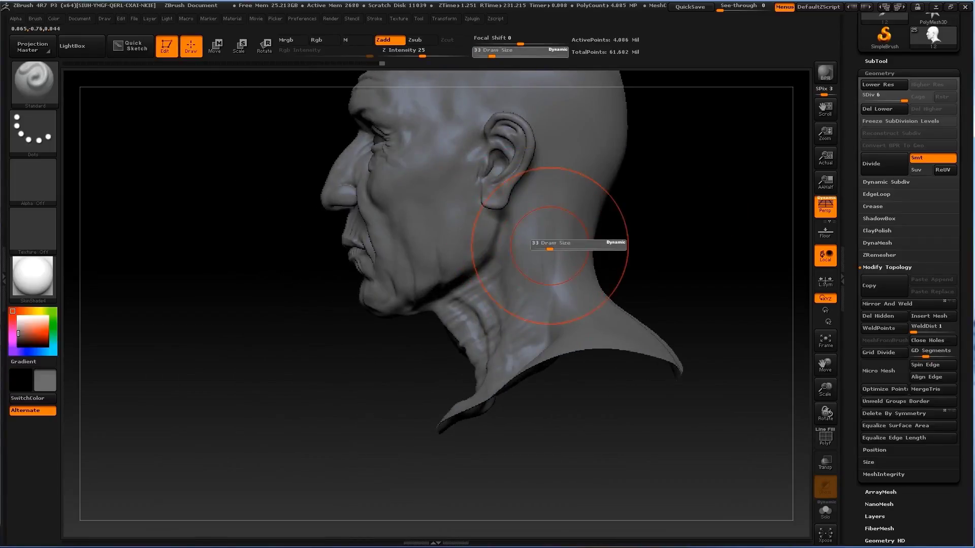
pyautogui.moveTo(550, 249); pyautogui.dragTo(547, 248)
pyautogui.moveTo(660, 305); pyautogui.dragTo(736, 305)
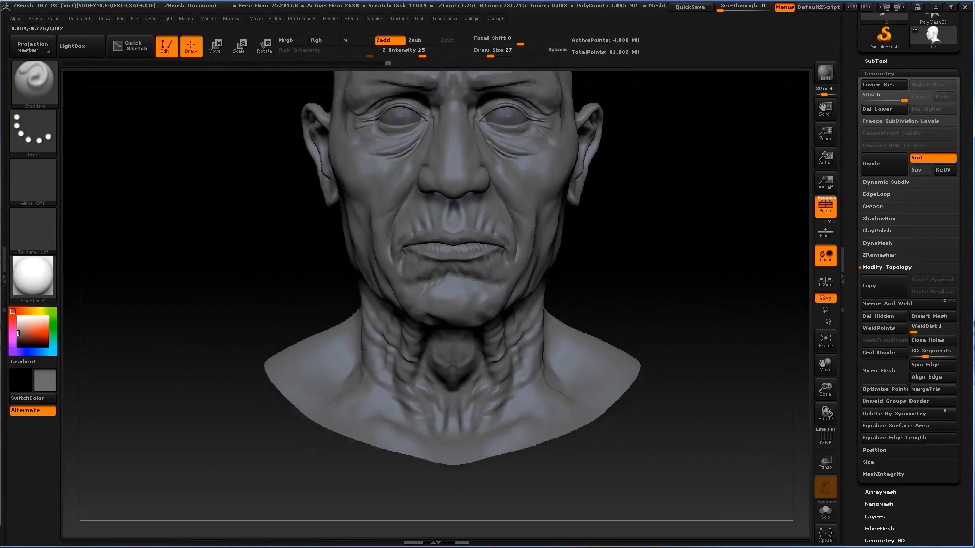
# Step: Select the Inflat brush at size 3–6 and lightly puff up the lips
pyautogui.press('s')
pyautogui.keyDown('alt'); pyautogui.moveTo(711, 254); pyautogui.dragTo(679, 391); pyautogui.keyUp('alt')
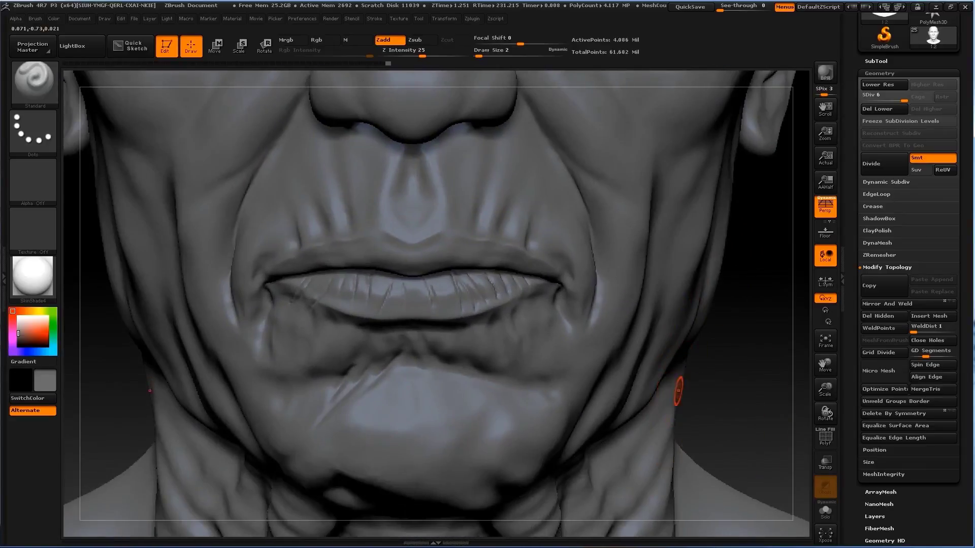
pyautogui.press('b')
pyautogui.press('i')
pyautogui.press('n')
pyautogui.keyDown('alt'); pyautogui.moveTo(748, 431); pyautogui.dragTo(711, 356); pyautogui.keyUp('alt')
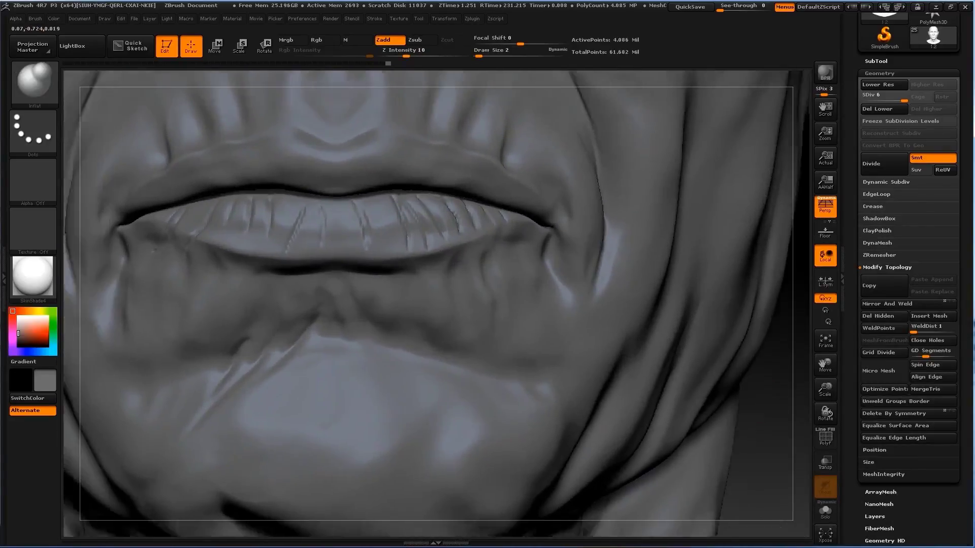
pyautogui.press('s')
pyautogui.keyDown('alt'); pyautogui.moveTo(200, 256); pyautogui.dragTo(294, 287); pyautogui.keyUp('alt')
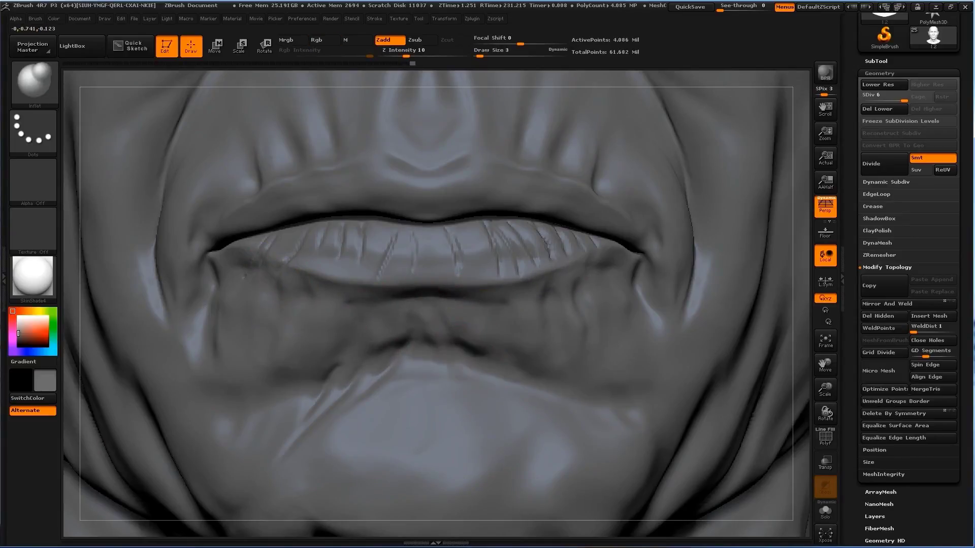
pyautogui.press('s')
pyautogui.moveTo(457, 341); pyautogui.dragTo(462, 340)
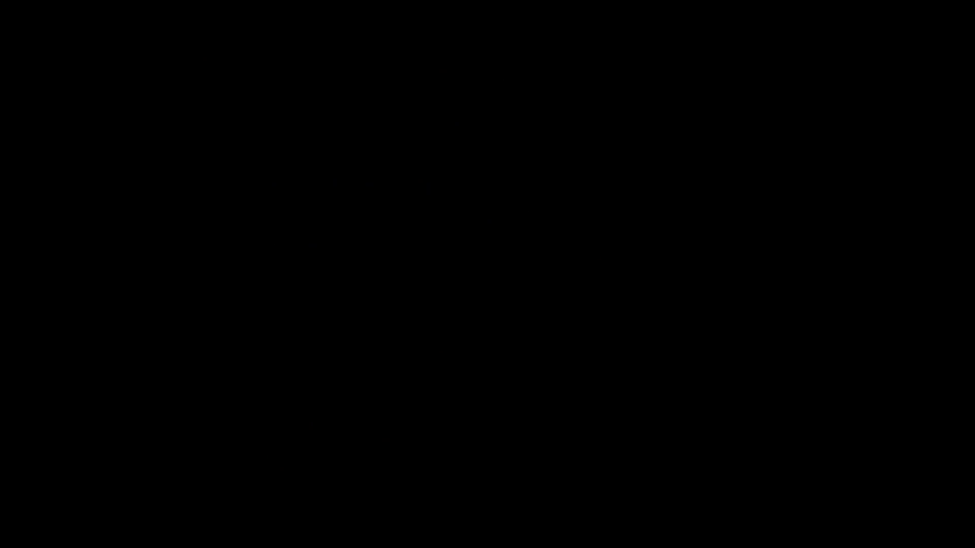
# Step: Rename the sculpting layer to 'First layer' and set the Draw Size to 12
pyautogui.scroll(-1, 909, 254)
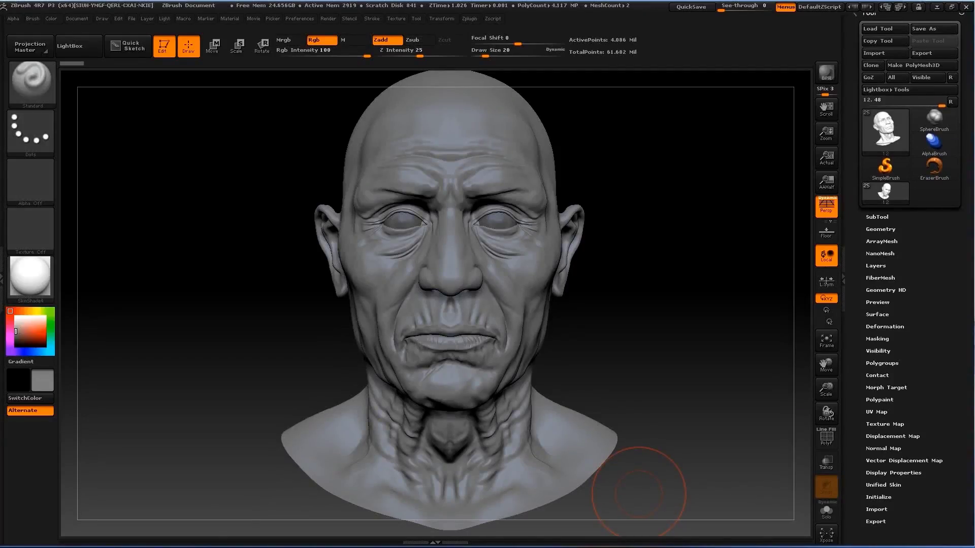
pyautogui.click(875, 265)
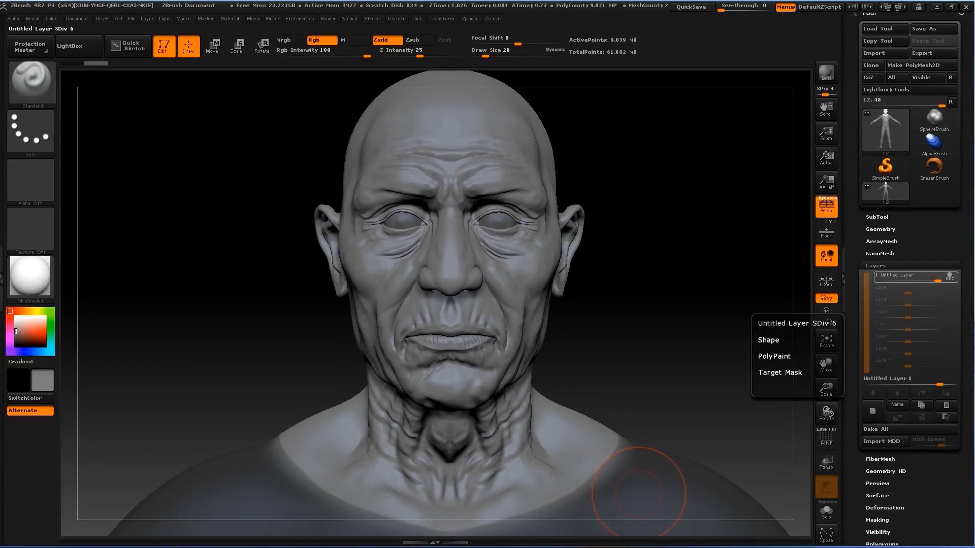
pyautogui.click(898, 404)
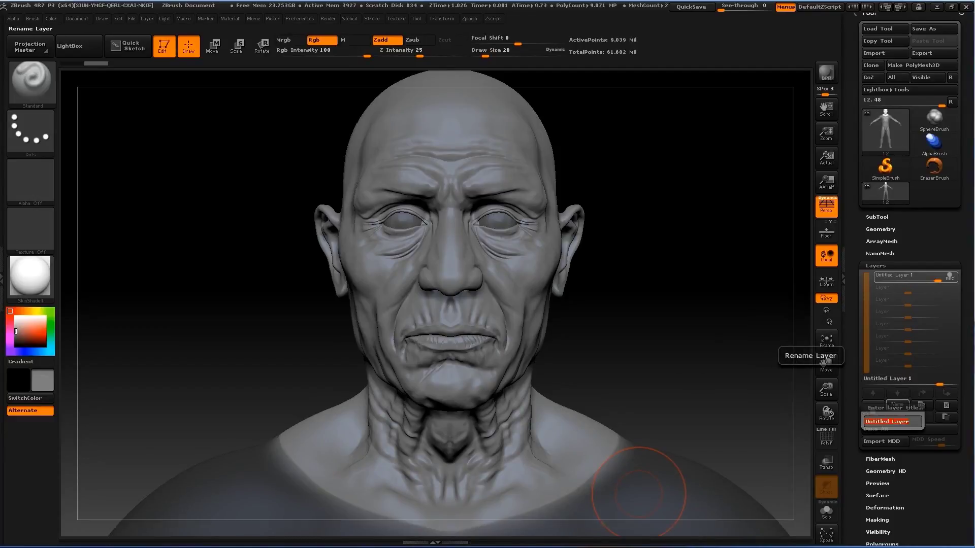
pyautogui.write('First layer of skin')
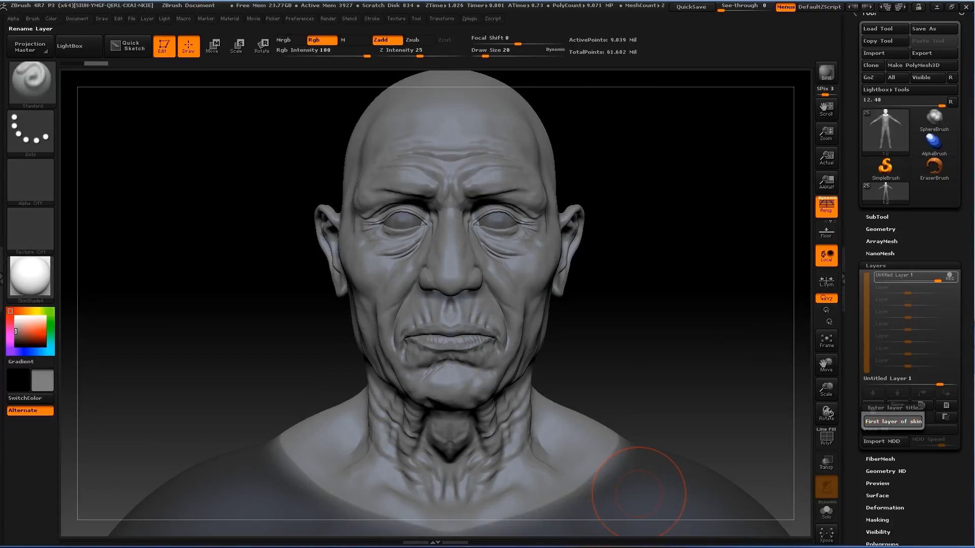
pyautogui.press('Return')
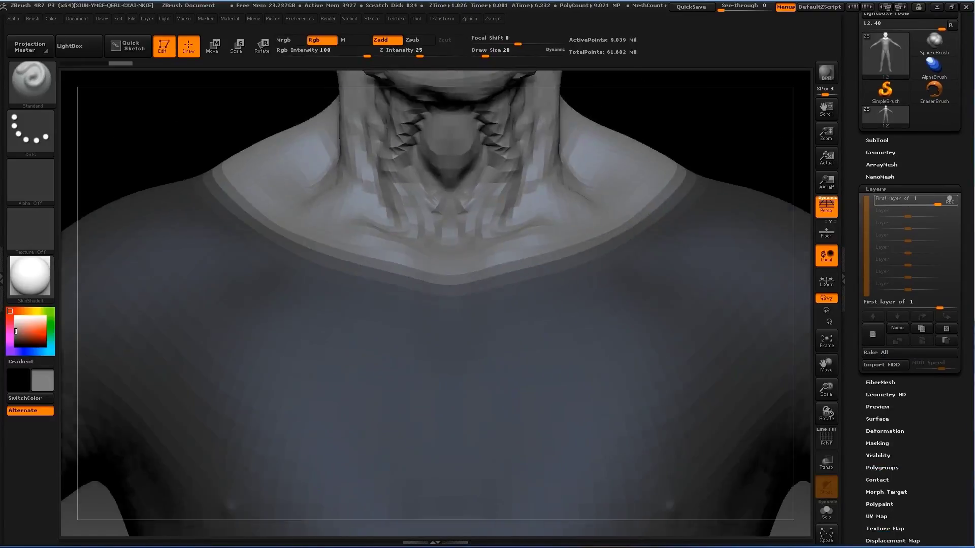
pyautogui.keyDown('alt'); pyautogui.moveTo(638, 493); pyautogui.dragTo(740, 338); pyautogui.keyUp('alt')
# Step: Set brush size 12, enable surface noise with stronger, finer-scale settings, and bake it into the head
pyautogui.write('s12')
pyautogui.press('Return')
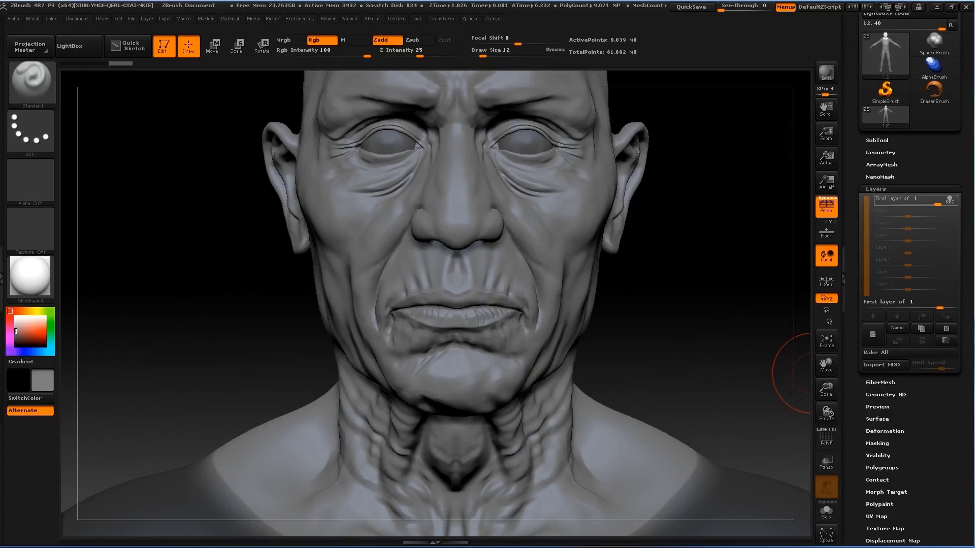
pyautogui.click(877, 419)
pyautogui.click(896, 298)
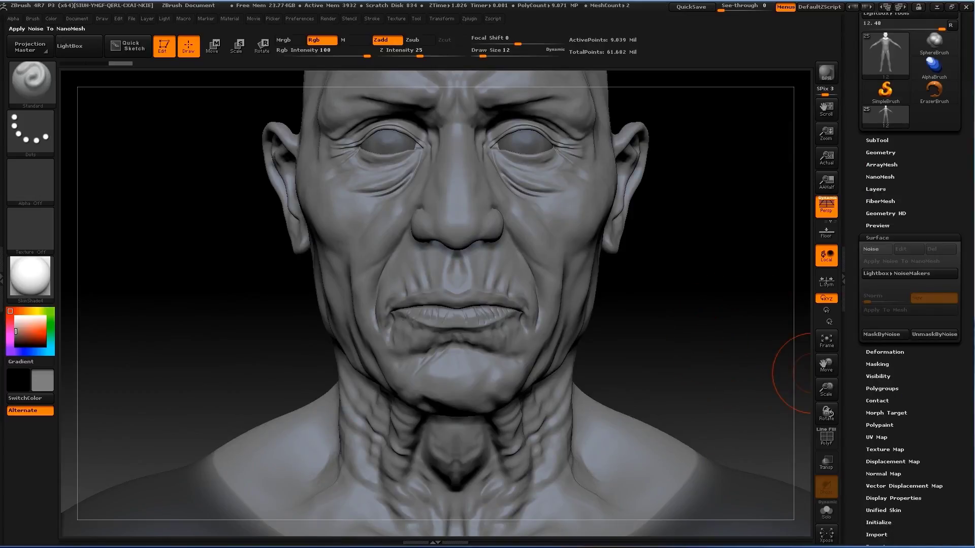
pyautogui.moveTo(522, 242); pyautogui.dragTo(589, 432)
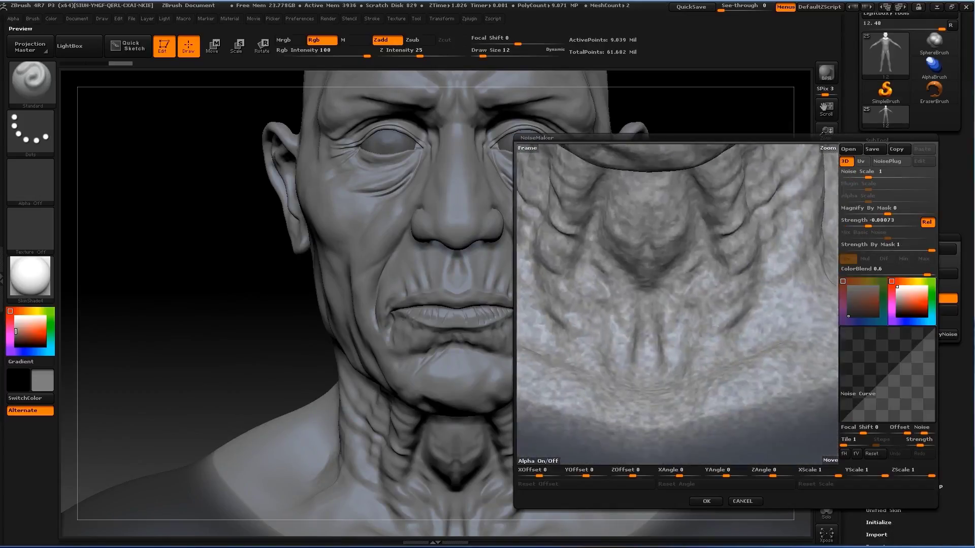
pyautogui.moveTo(868, 225); pyautogui.dragTo(893, 225)
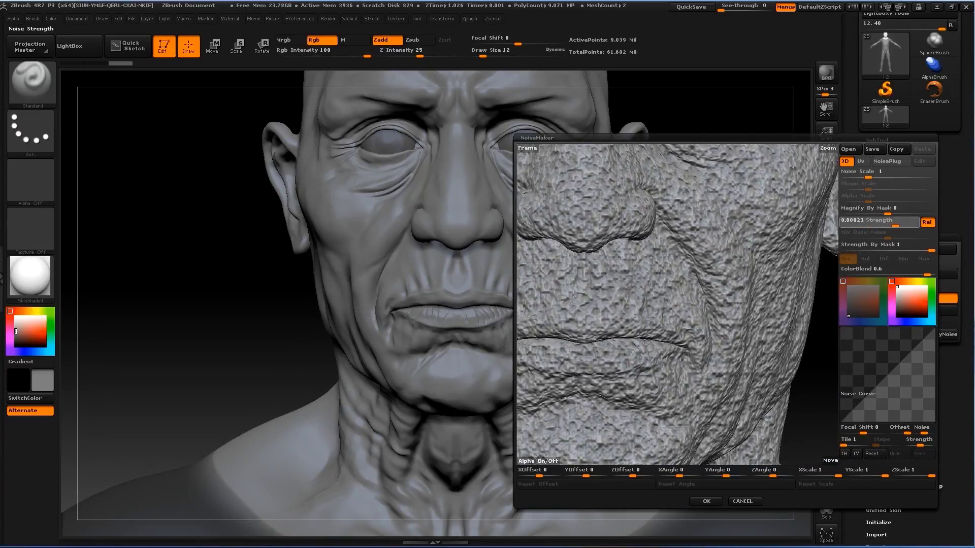
pyautogui.moveTo(893, 226); pyautogui.dragTo(895, 226)
pyautogui.moveTo(868, 177); pyautogui.dragTo(858, 177)
pyautogui.moveTo(895, 226); pyautogui.dragTo(898, 226)
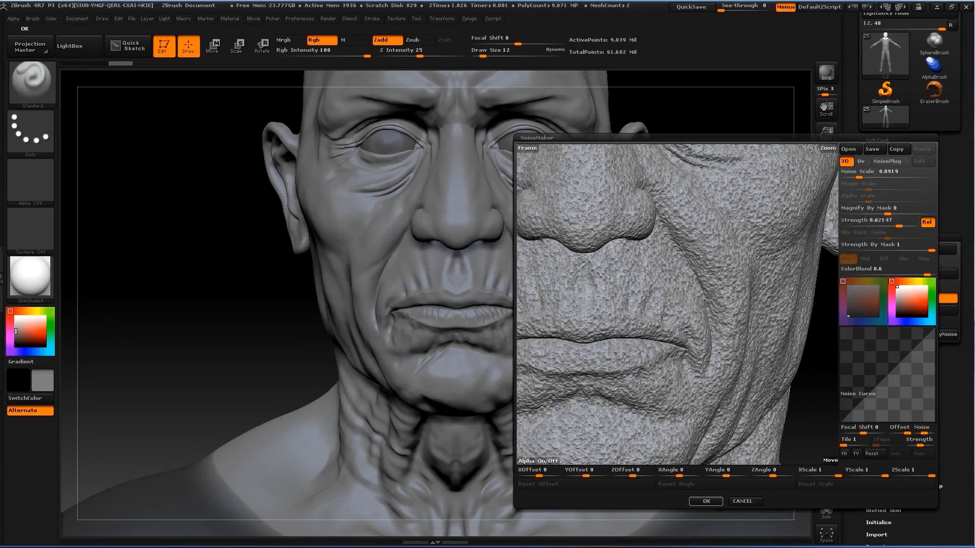
pyautogui.click(706, 501)
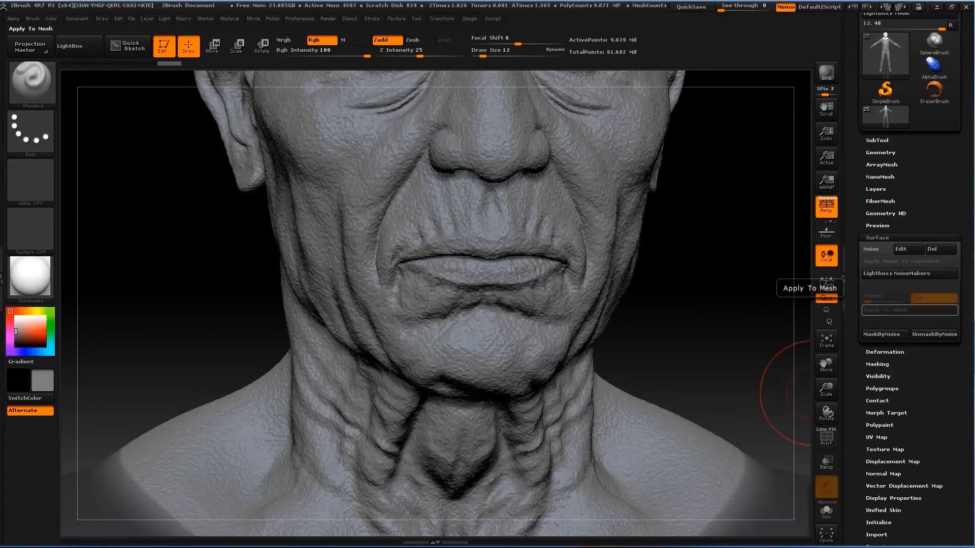
pyautogui.click(899, 311)
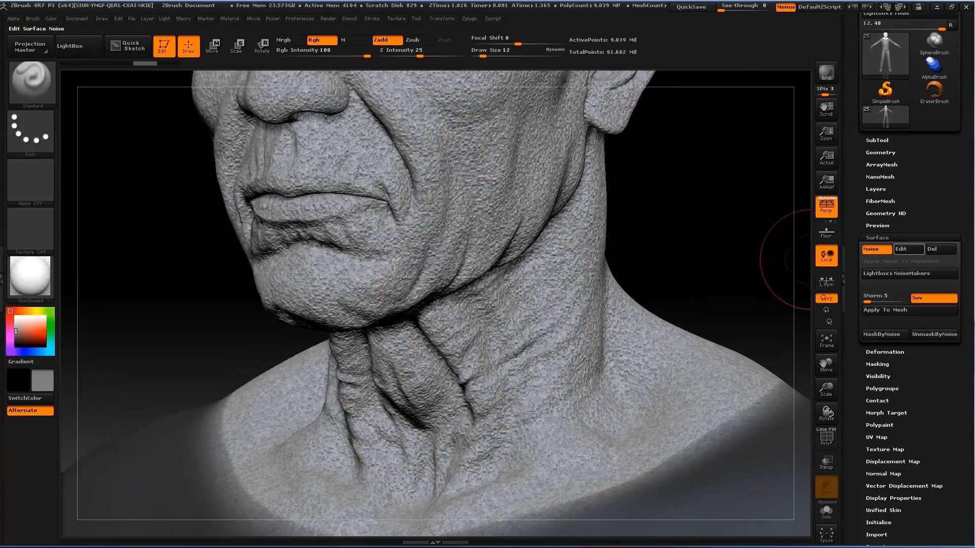
# Step: Bake three more noise passes into the head, editing the noise strength for the last one
pyautogui.click(908, 249)
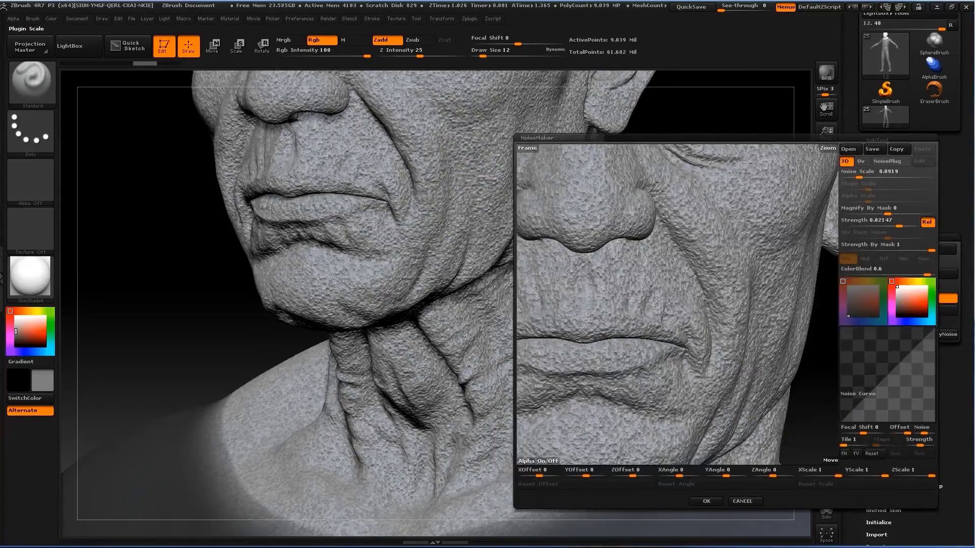
pyautogui.click(706, 501)
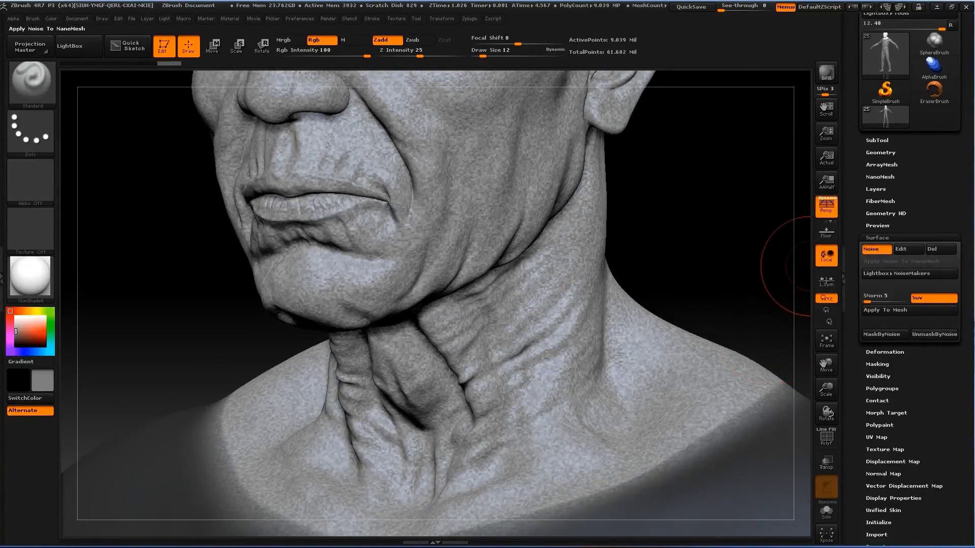
pyautogui.click(894, 310)
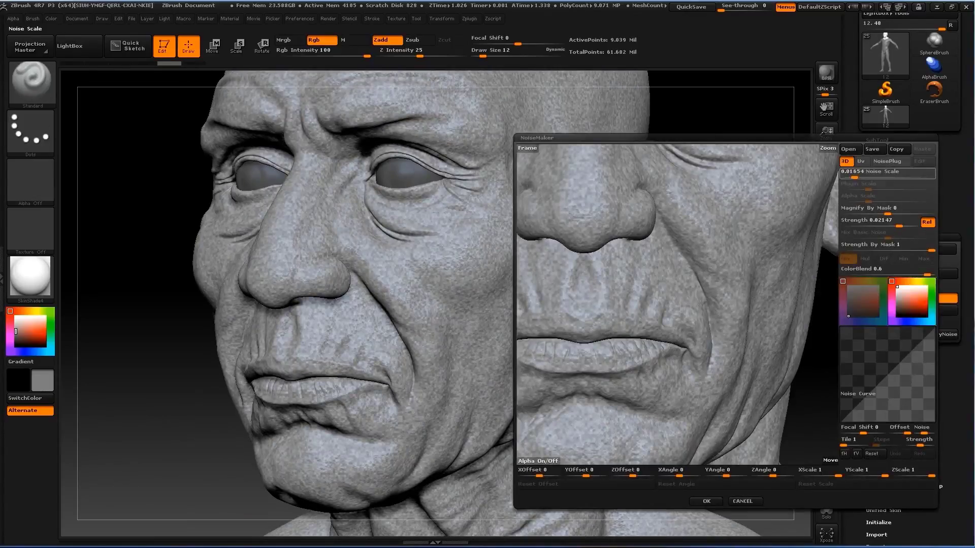
pyautogui.click(707, 501)
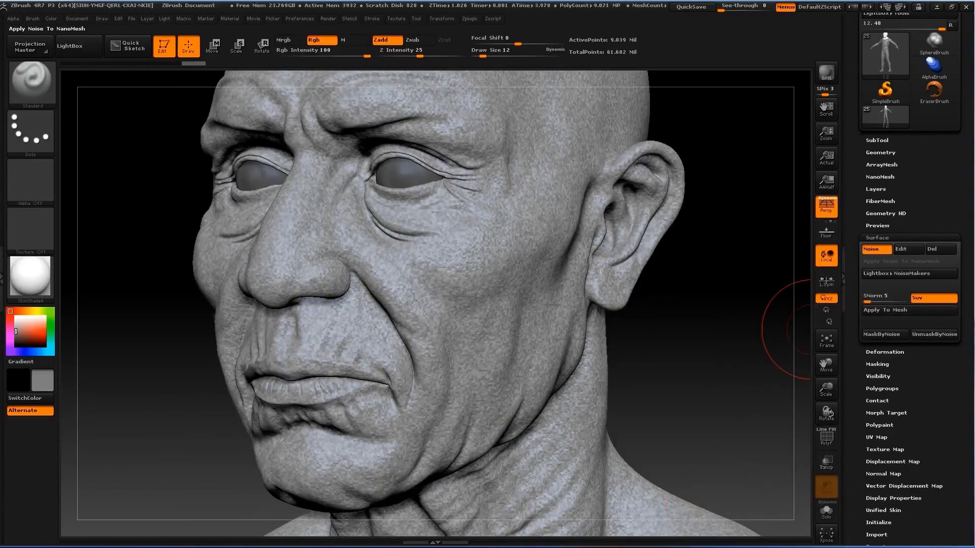
pyautogui.click(893, 309)
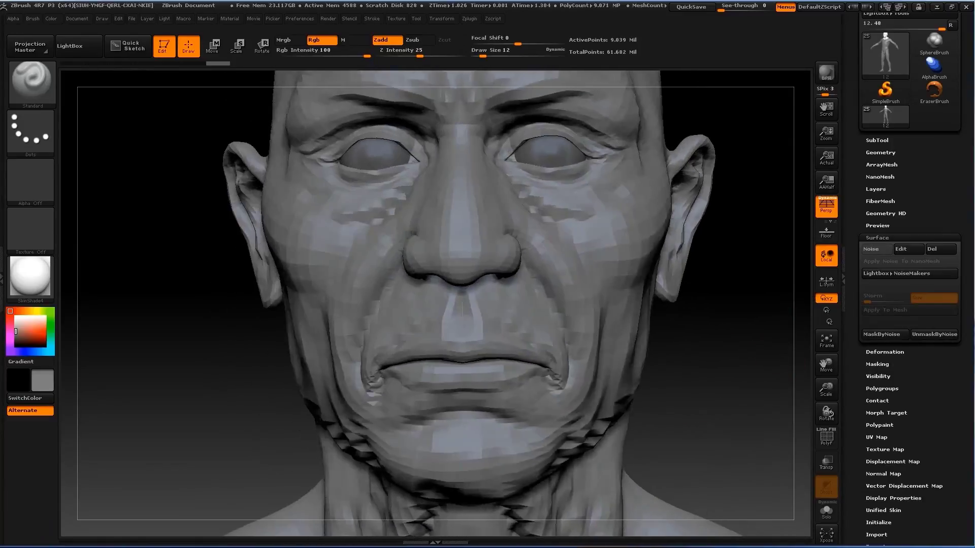
pyautogui.moveTo(737, 355); pyautogui.dragTo(802, 356)
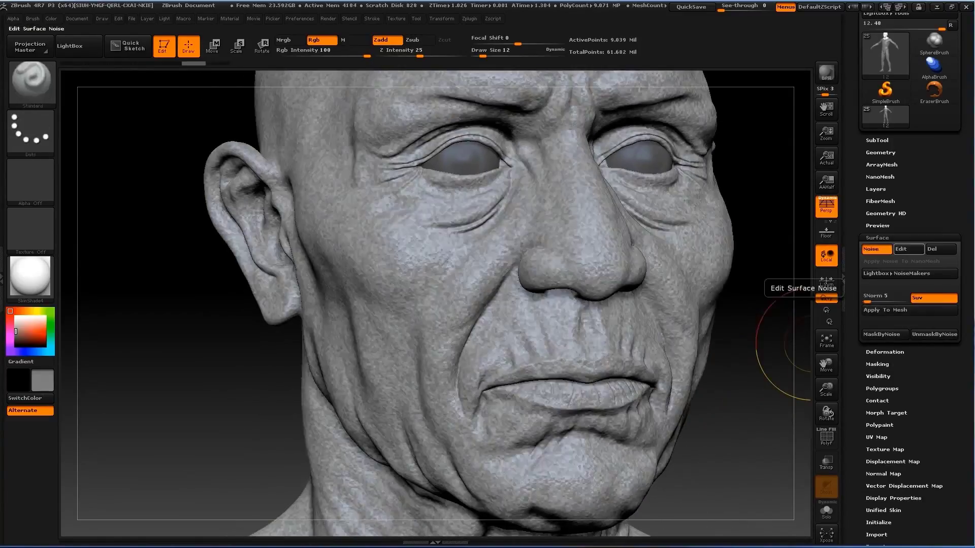
pyautogui.click(908, 249)
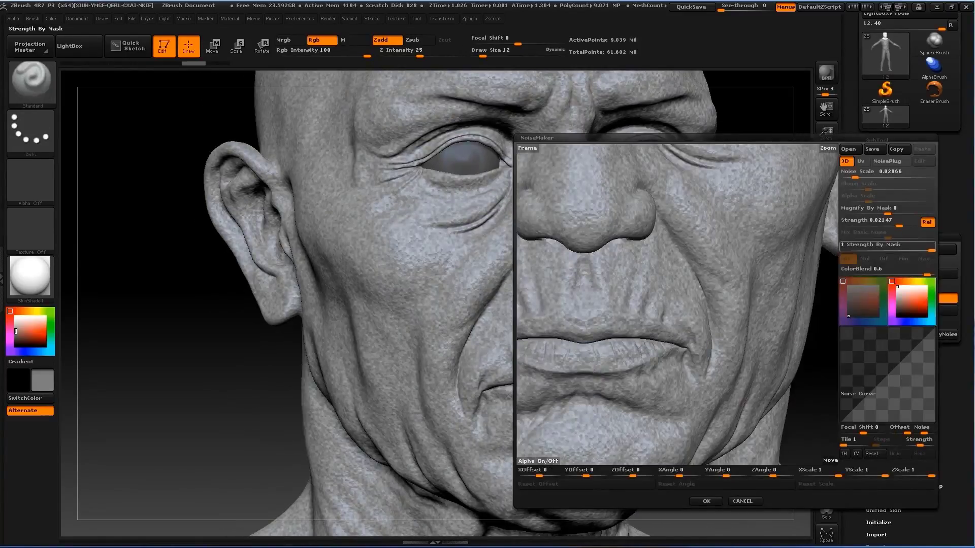
pyautogui.click(858, 220)
pyautogui.click(707, 501)
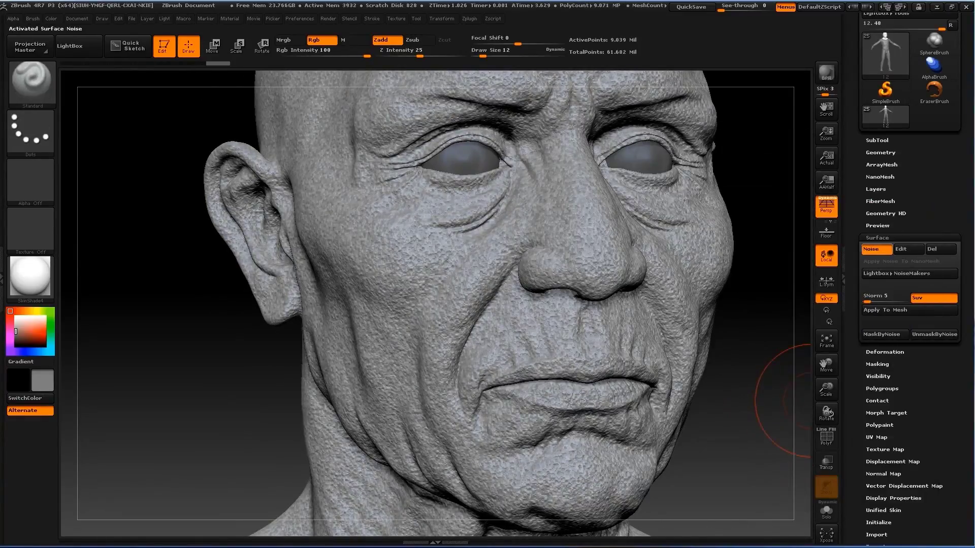
pyautogui.click(893, 310)
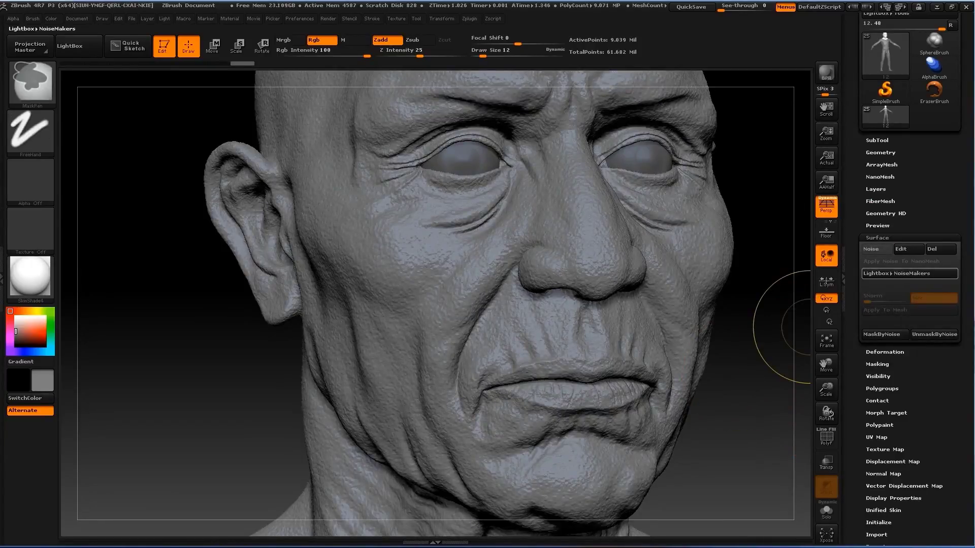
# Step: Bake a final, weaker noise pass at strength about 0.036 into the mesh
pyautogui.click(901, 248)
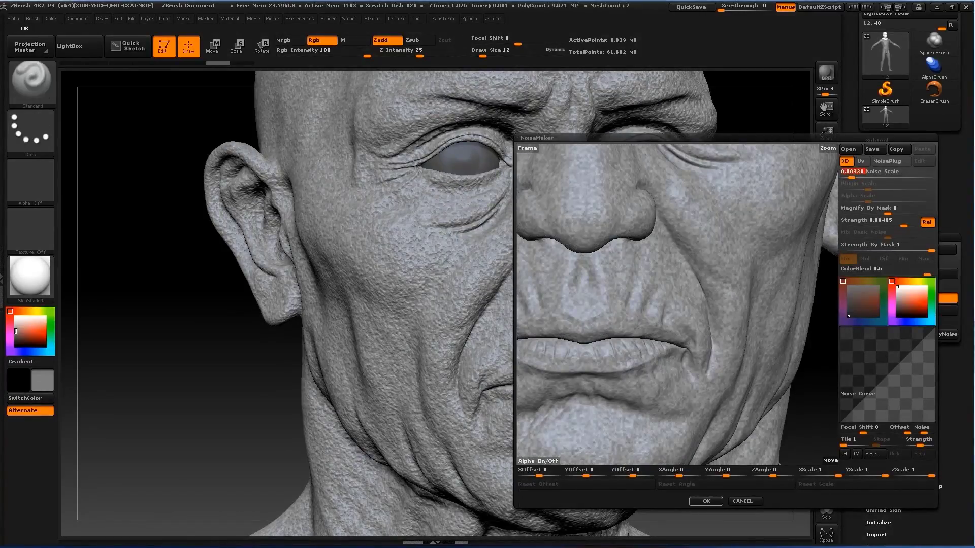
pyautogui.click(706, 501)
pyautogui.click(901, 249)
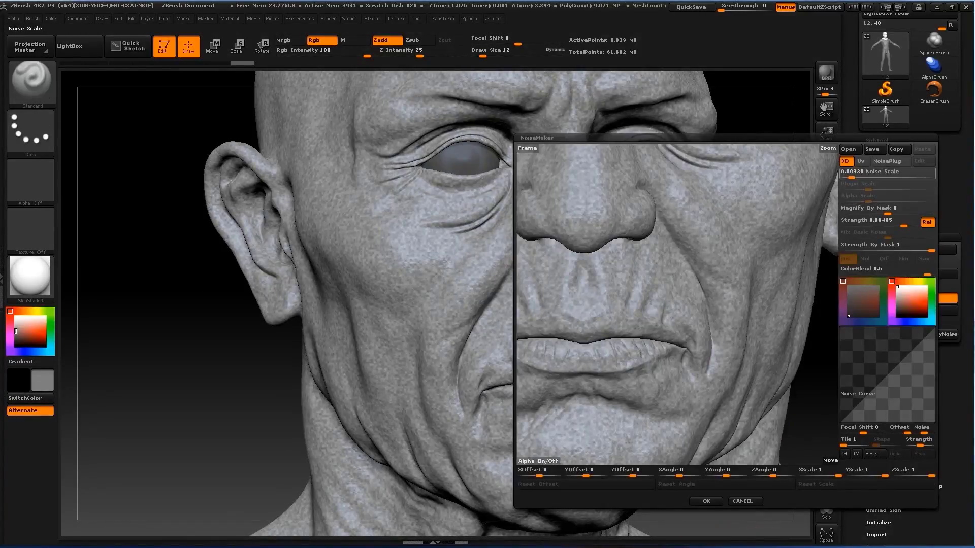
pyautogui.write('0.00606')
pyautogui.click(706, 501)
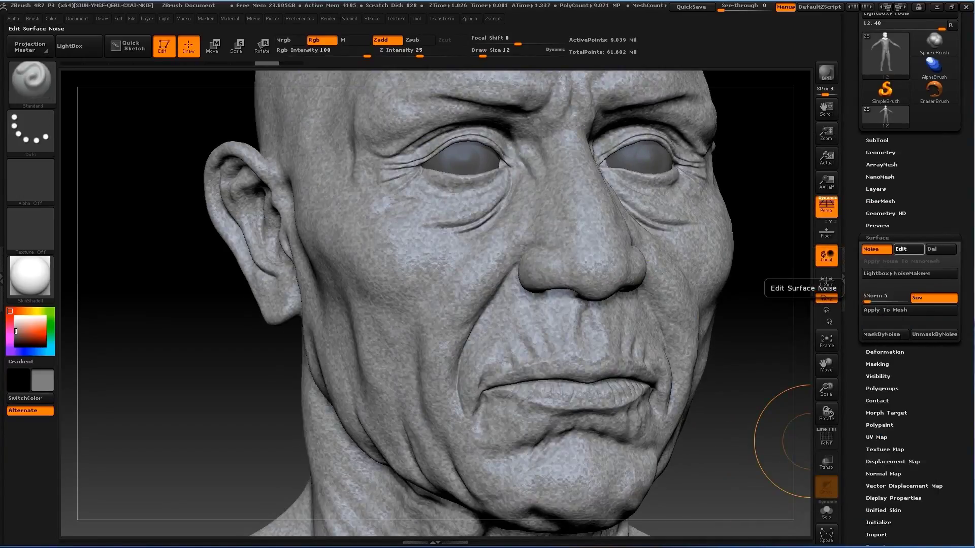
pyautogui.click(901, 249)
pyautogui.moveTo(904, 226); pyautogui.dragTo(900, 226)
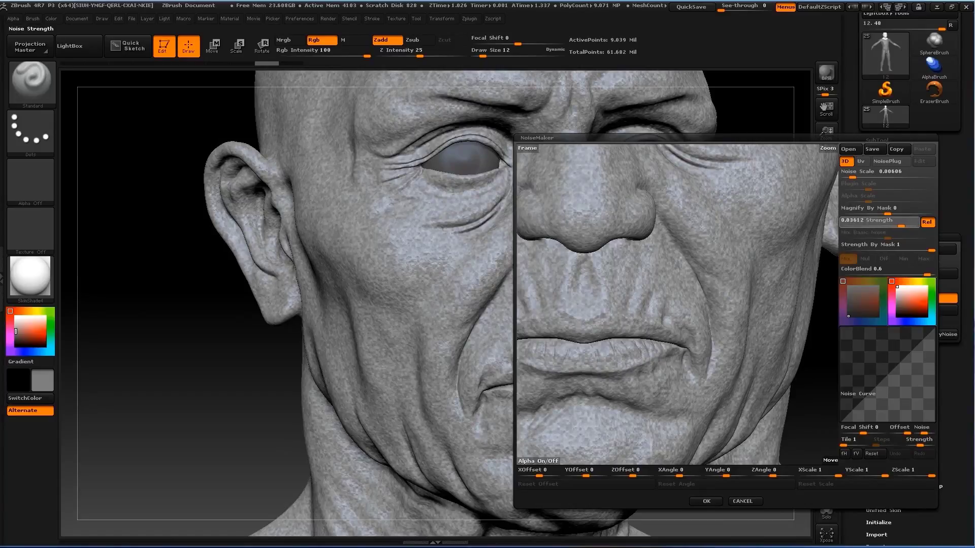
pyautogui.click(706, 501)
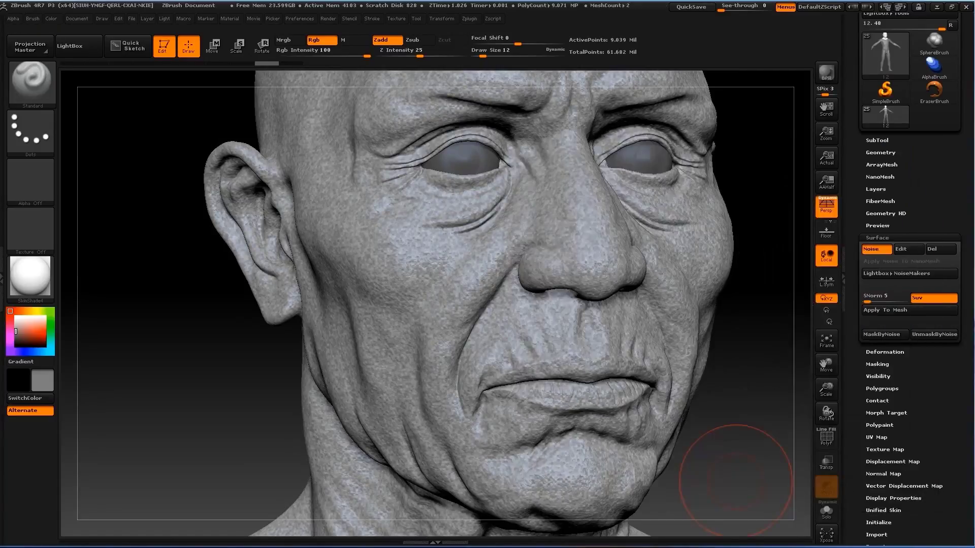
pyautogui.click(908, 309)
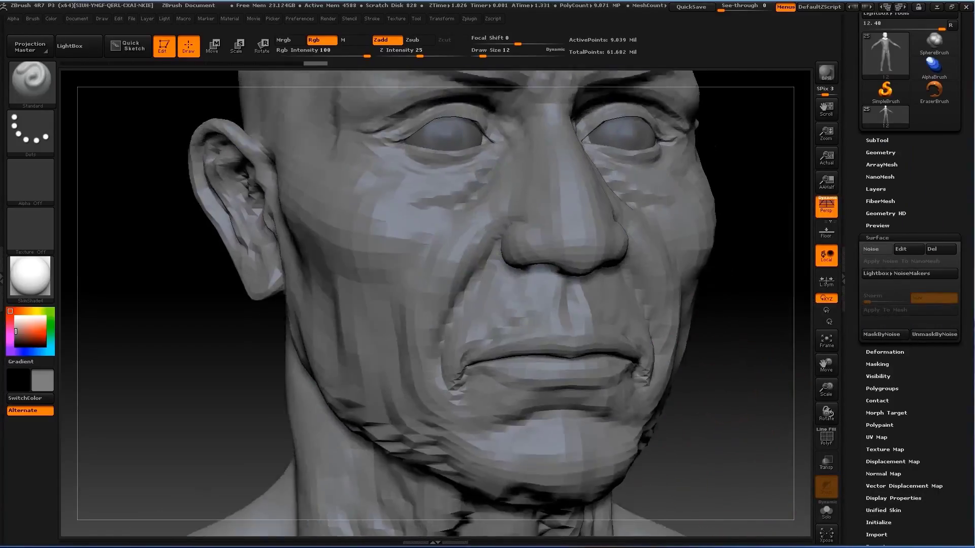
pyautogui.moveTo(762, 330); pyautogui.dragTo(680, 359)
pyautogui.click(875, 189)
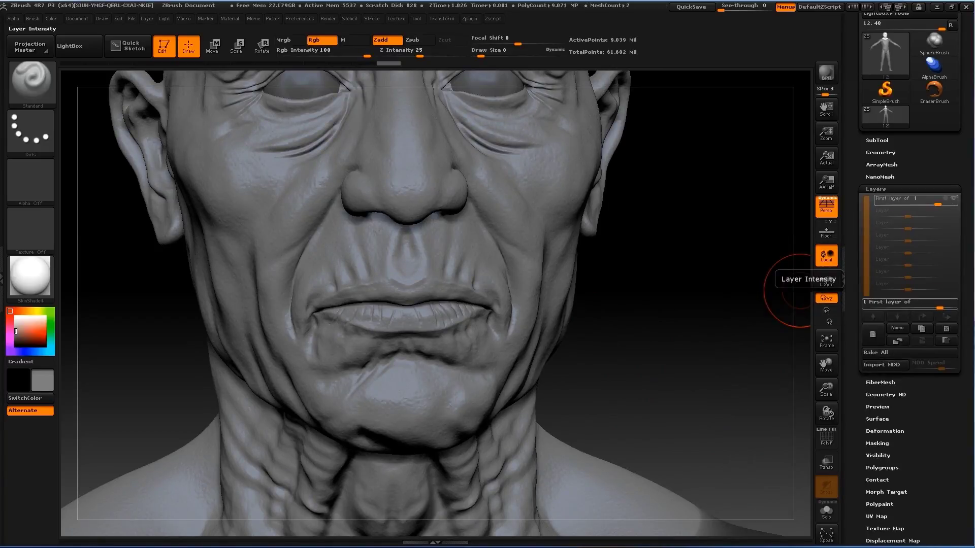
# Step: Set the layer strength to about -0.15, display polypaint, and paint grey beside the mouth
pyautogui.moveTo(937, 204); pyautogui.dragTo(902, 204)
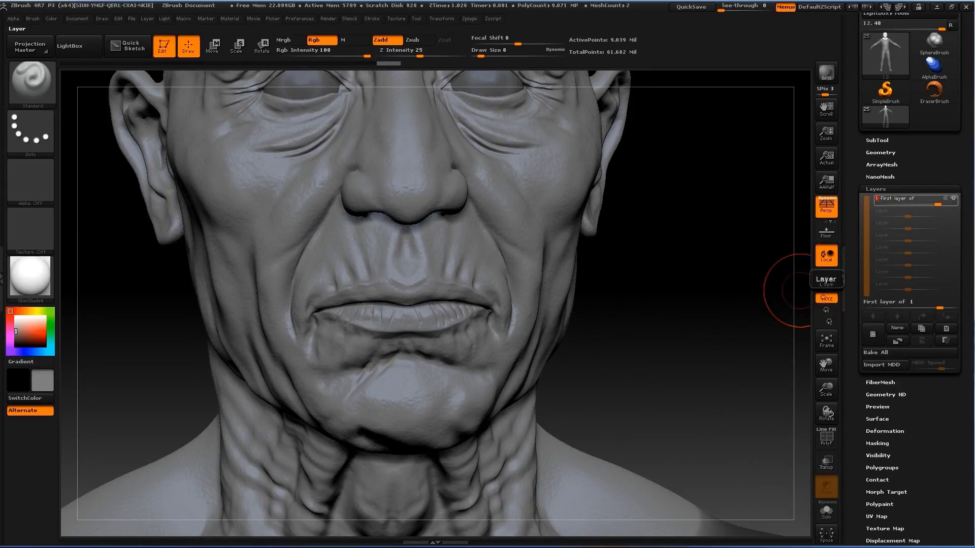
pyautogui.click(878, 419)
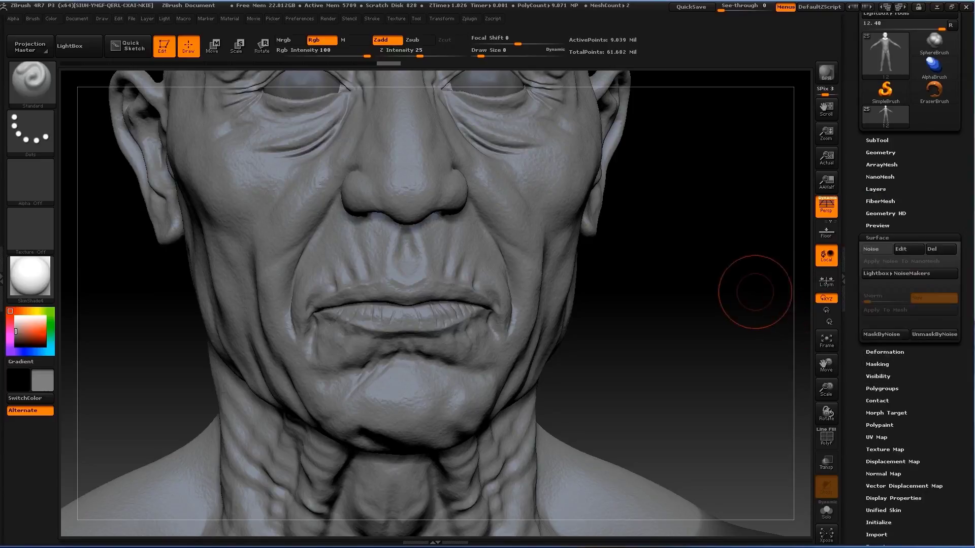
pyautogui.click(879, 425)
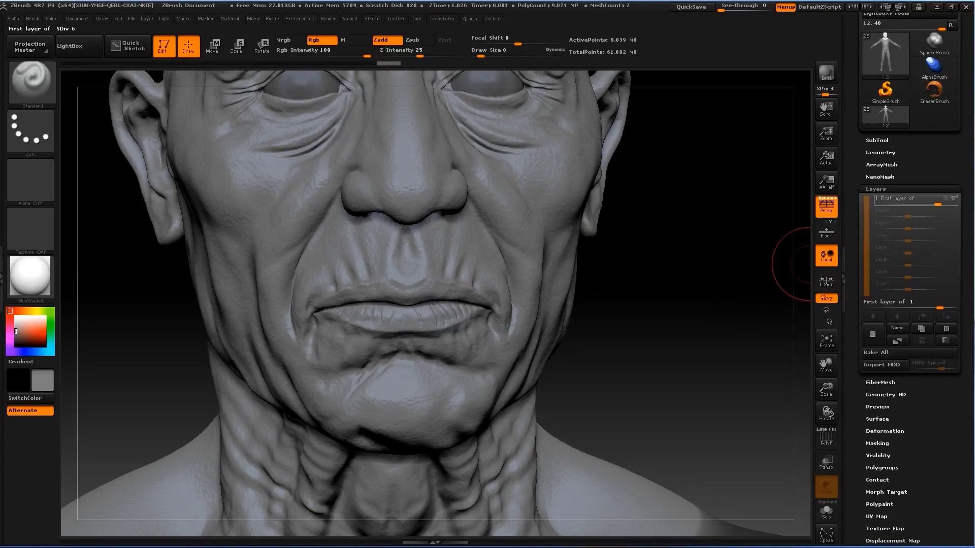
pyautogui.click(897, 334)
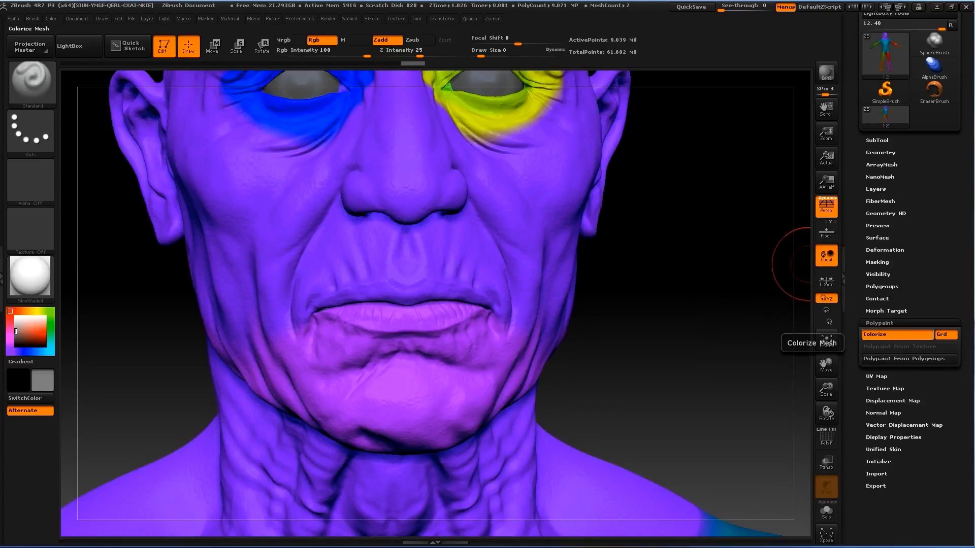
pyautogui.click(381, 40)
pyautogui.moveTo(335, 216); pyautogui.dragTo(356, 249)
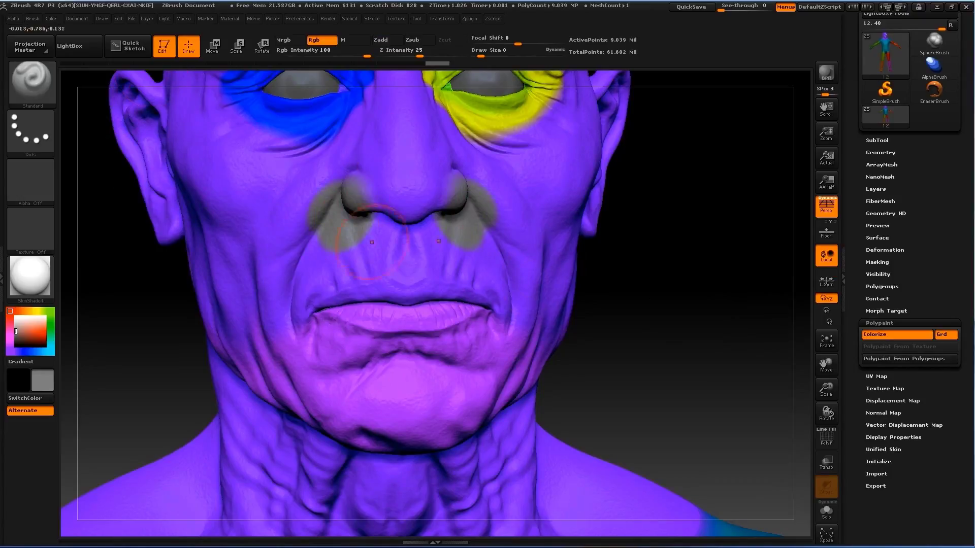
pyautogui.press('f')
pyautogui.moveTo(400, 220)
pyautogui.mouseDown()
pyautogui.moveTo(355, 168)
pyautogui.moveTo(366, 121)
pyautogui.mouseUp()
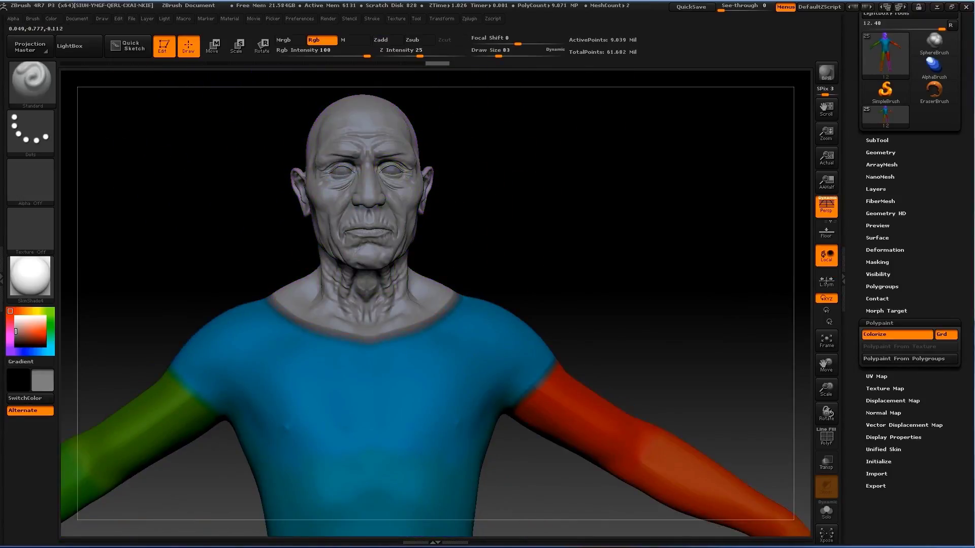
pyautogui.moveTo(413, 239)
pyautogui.mouseDown()
pyautogui.moveTo(455, 152)
pyautogui.moveTo(413, 294)
pyautogui.moveTo(457, 325)
pyautogui.moveTo(471, 373)
pyautogui.moveTo(508, 254)
pyautogui.mouseUp()
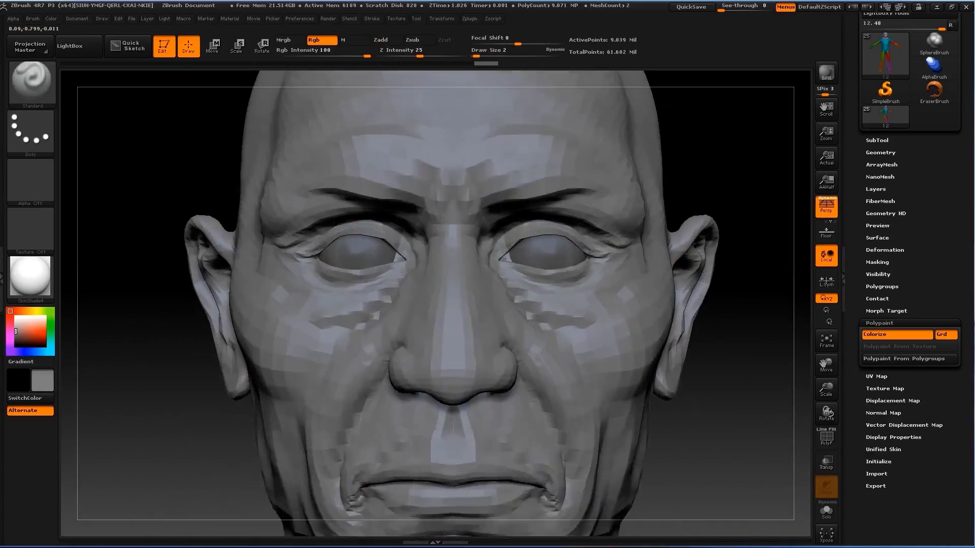
# Step: Reopen the NoiseMaker editor previewing noise at strength 0.05705 and scale 0.00606
pyautogui.click(875, 189)
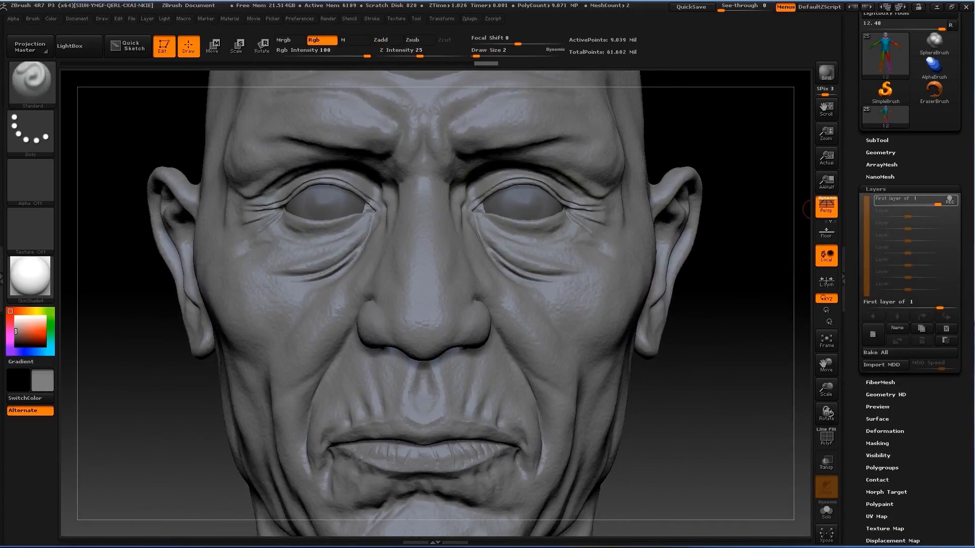
pyautogui.click(878, 419)
pyautogui.click(886, 248)
# Step: Raise the noise strength and bake the skin grain permanently into the head
pyautogui.moveTo(905, 226); pyautogui.dragTo(912, 226)
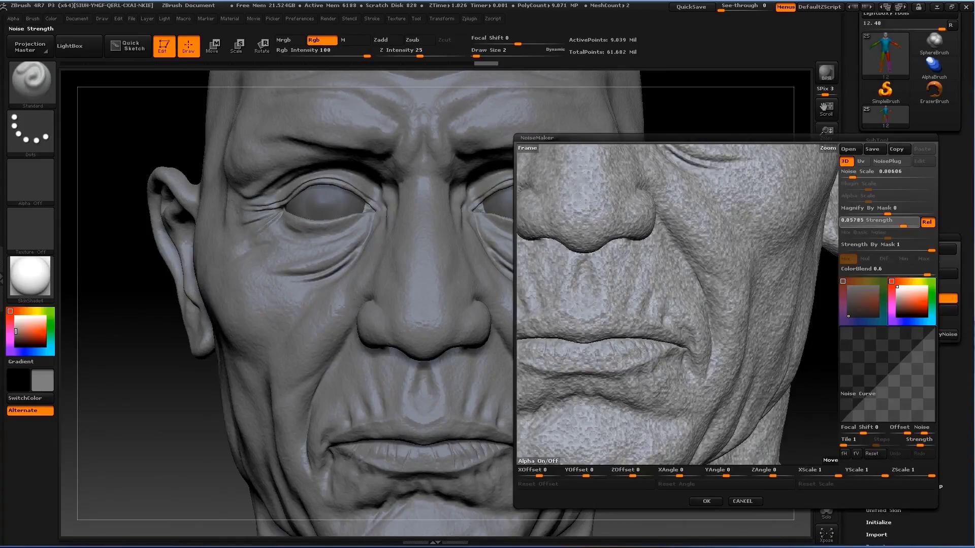
pyautogui.click(706, 501)
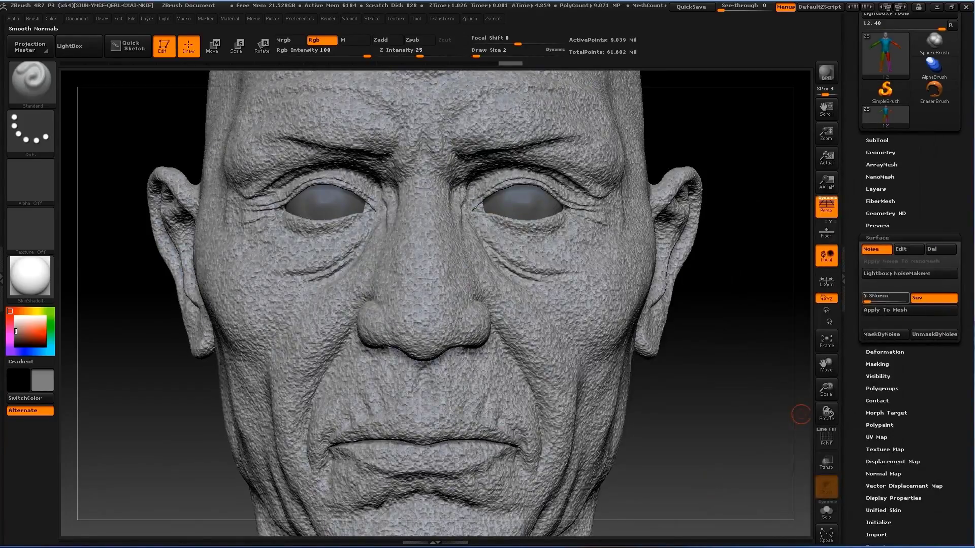
pyautogui.click(894, 309)
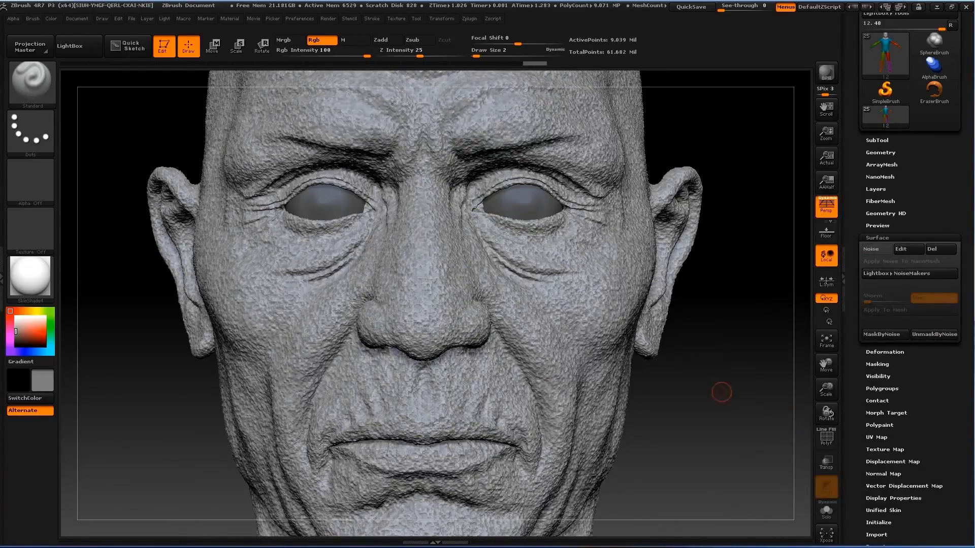
pyautogui.moveTo(718, 392)
pyautogui.mouseDown()
pyautogui.moveTo(739, 399)
pyautogui.moveTo(724, 402)
pyautogui.mouseUp()
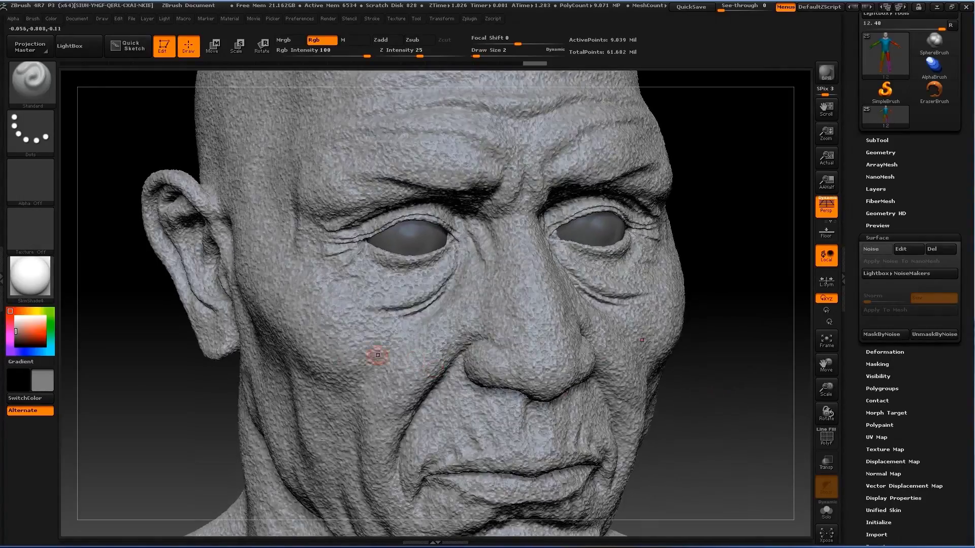
# Step: Enlarge then shrink the brush size while framing the bust in a three-quarter view
pyautogui.press('s')
pyautogui.moveTo(355, 330); pyautogui.dragTo(370, 330)
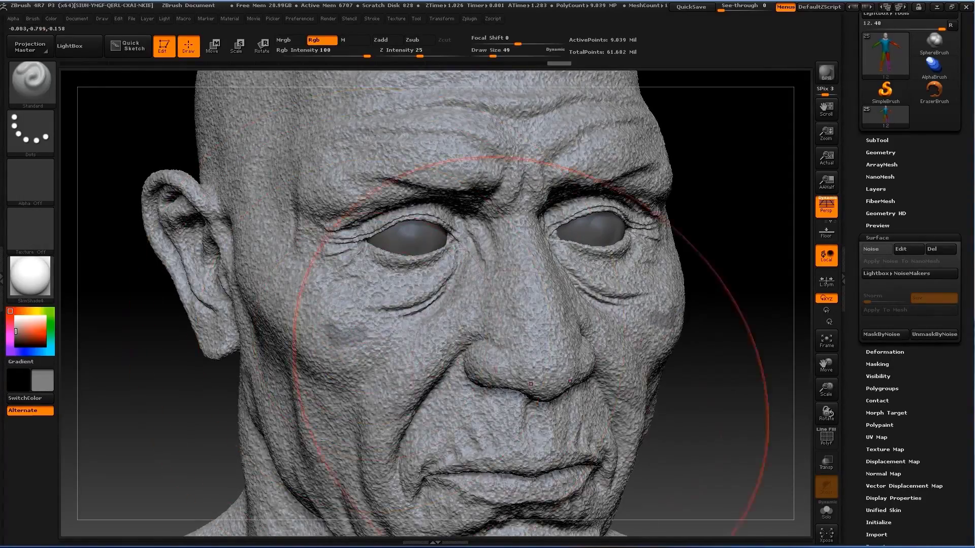
pyautogui.press('f')
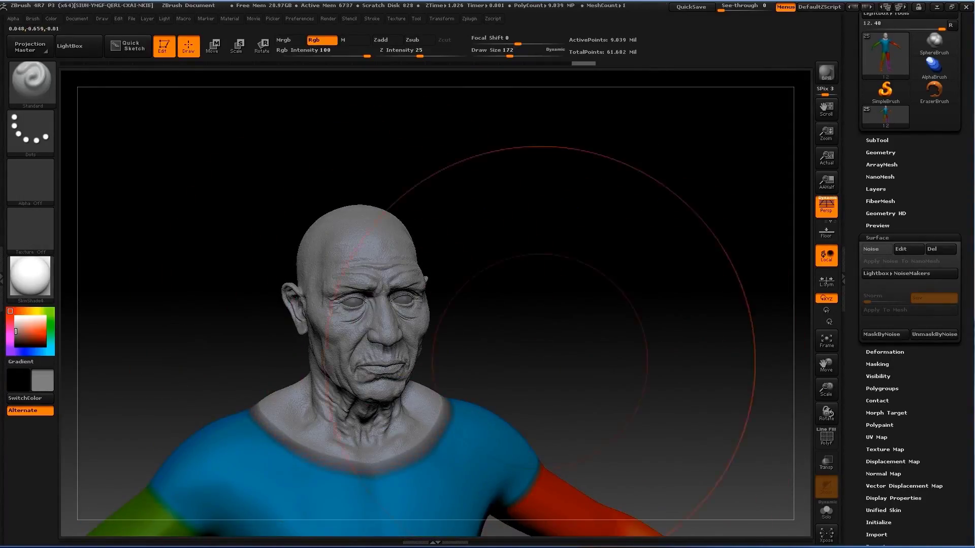
pyautogui.moveTo(571, 294)
pyautogui.mouseDown()
pyautogui.moveTo(539, 305)
pyautogui.moveTo(558, 381)
pyautogui.mouseUp()
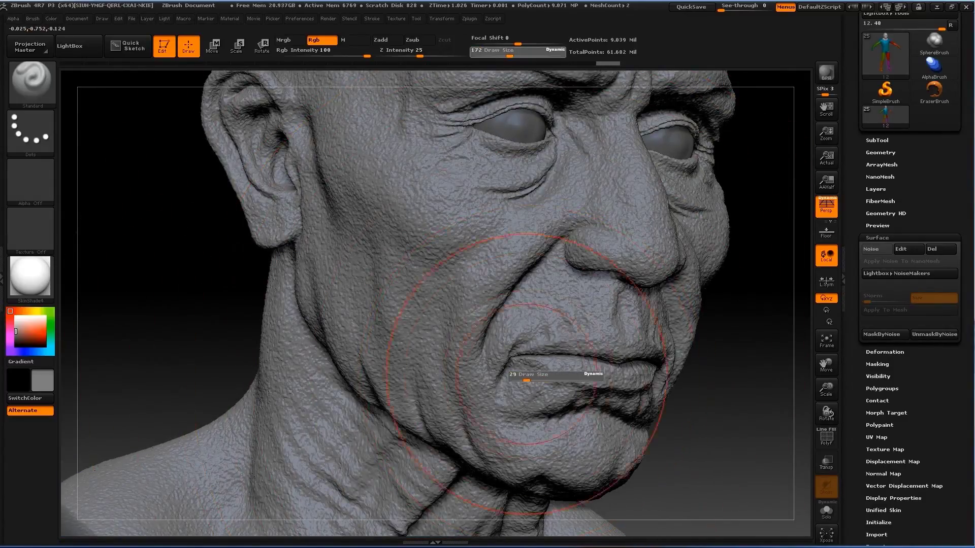
pyautogui.press('s')
pyautogui.moveTo(640, 402); pyautogui.dragTo(628, 402)
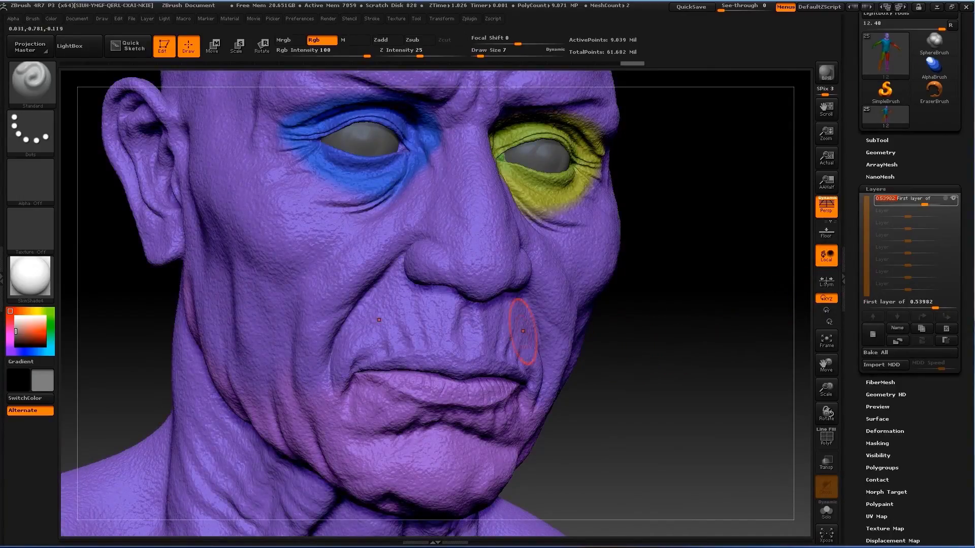
# Step: Dismiss the polypaint layers warning, hide polypaint colours, and lower First layer intensity to 0.27433
pyautogui.click(486, 331)
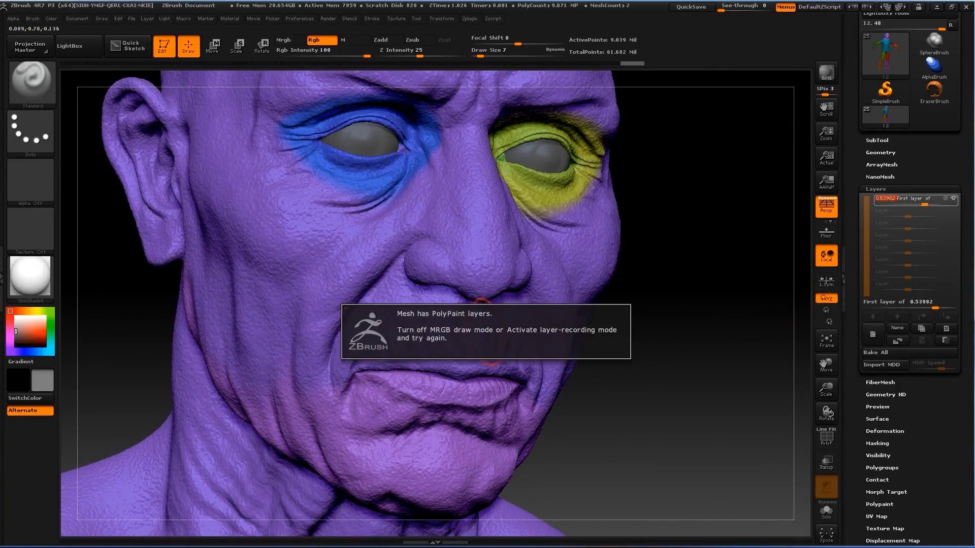
pyautogui.click(318, 285)
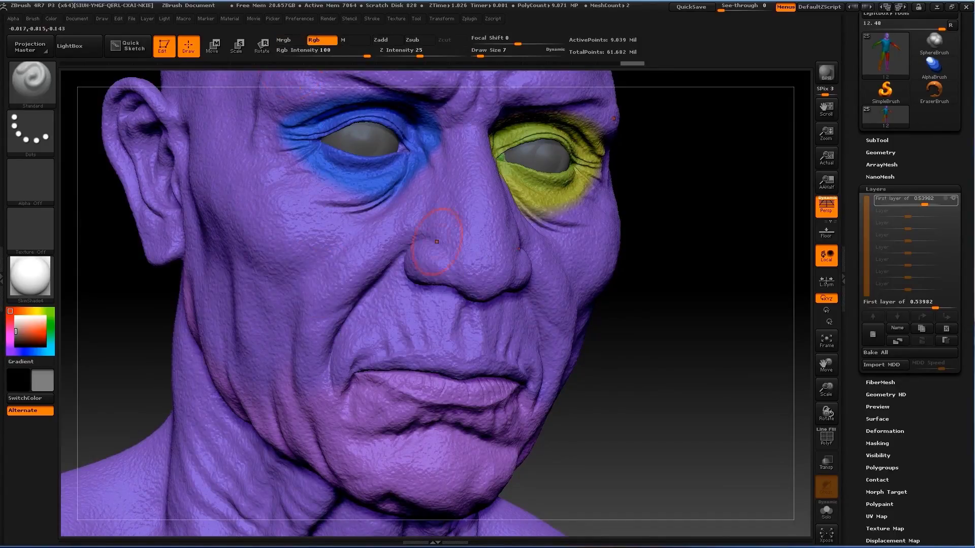
pyautogui.click(879, 504)
pyautogui.click(897, 329)
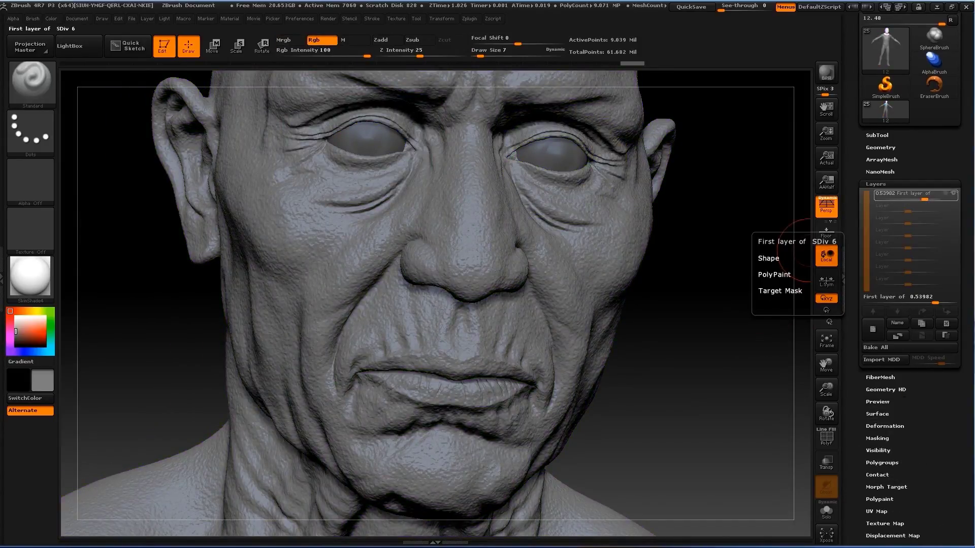
pyautogui.moveTo(933, 303); pyautogui.dragTo(928, 303)
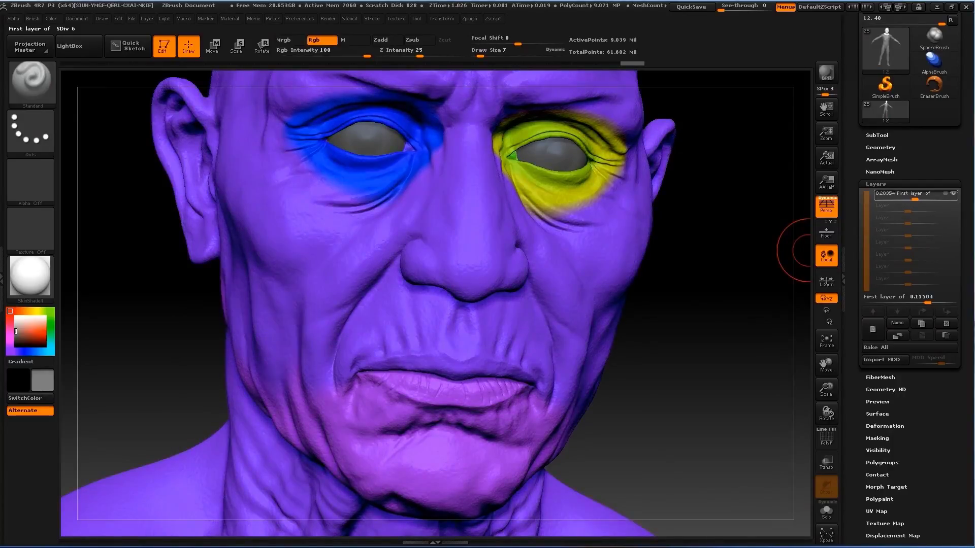
pyautogui.click(879, 499)
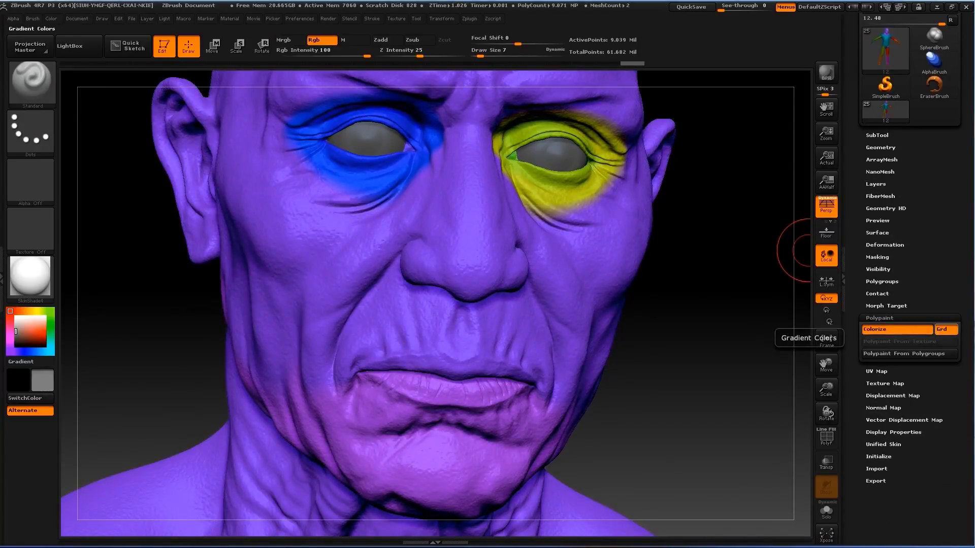
pyautogui.click(897, 329)
# Step: Add a new empty sculpt layer in Tool > Layers
pyautogui.moveTo(729, 337); pyautogui.dragTo(729, 368)
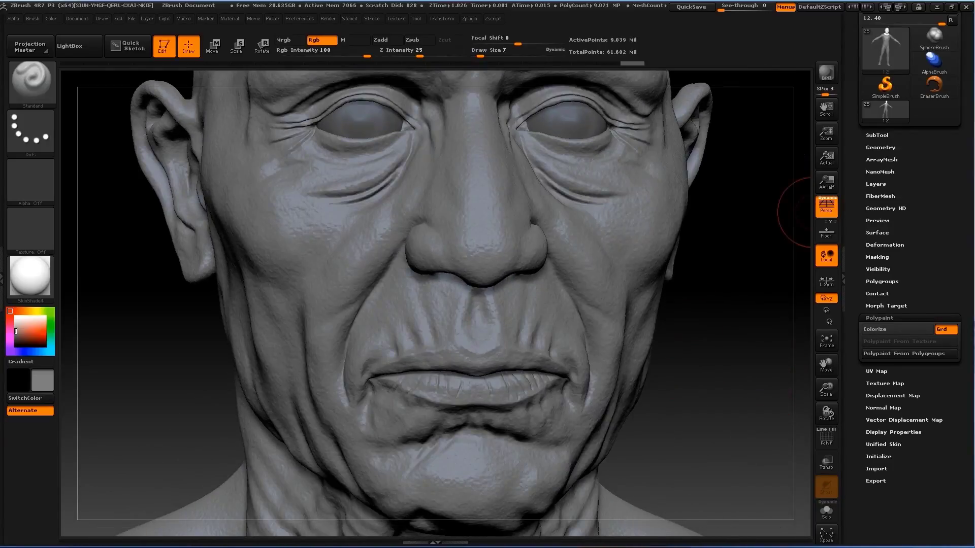
pyautogui.click(875, 184)
pyautogui.click(873, 329)
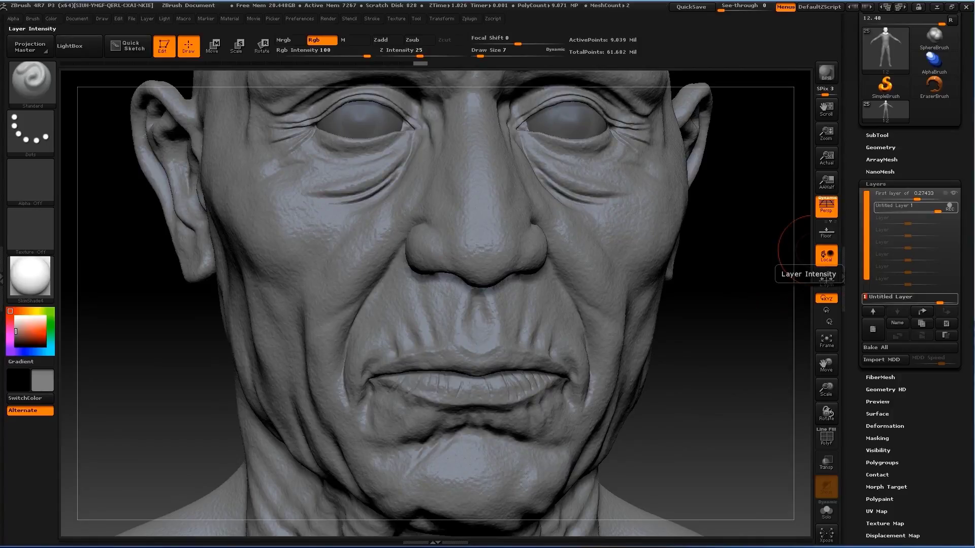
# Step: Rename the new layer to 'Second layer of sl'
pyautogui.click(897, 323)
pyautogui.write('Second layer of sl')
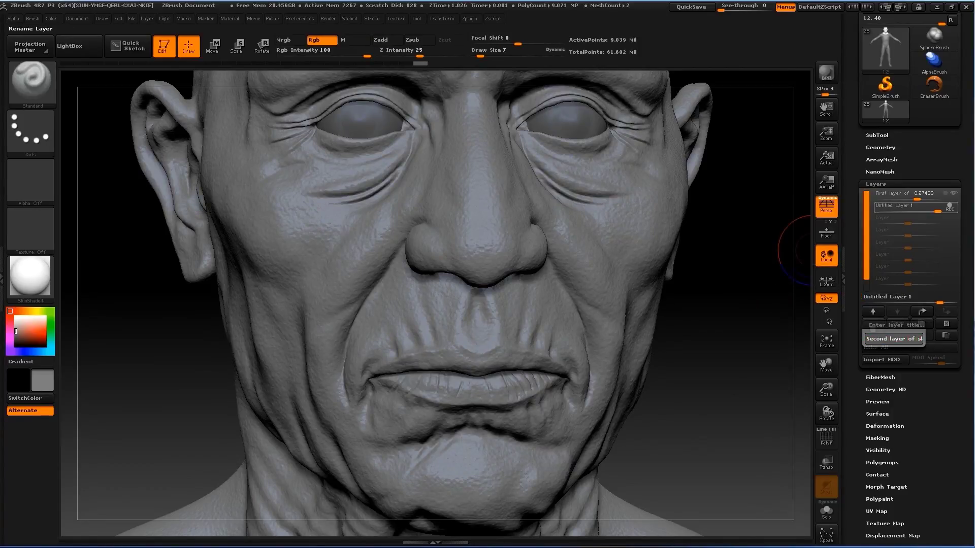
pyautogui.press('Return')
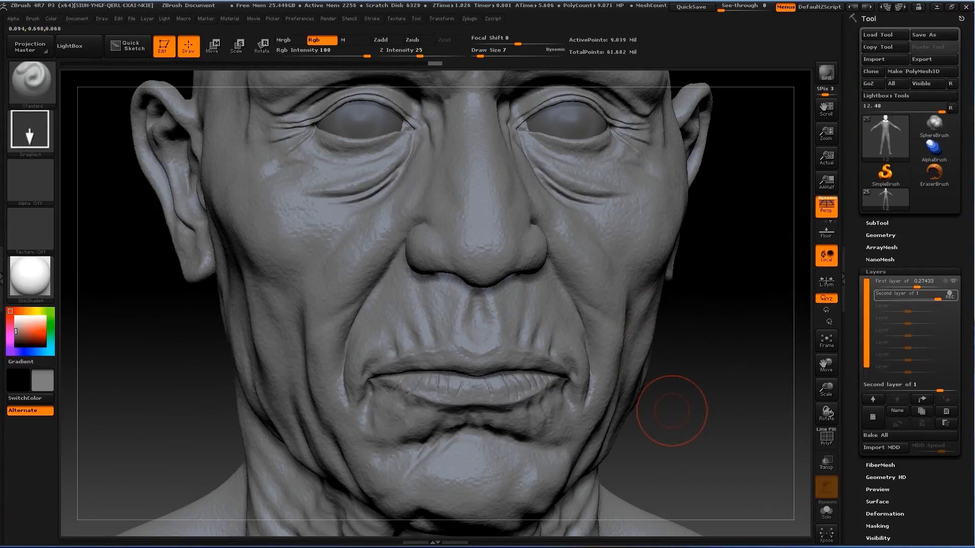
# Step: Import skinpores4 from the Desktop SKIN folder as the brush alpha
pyautogui.click(30, 181)
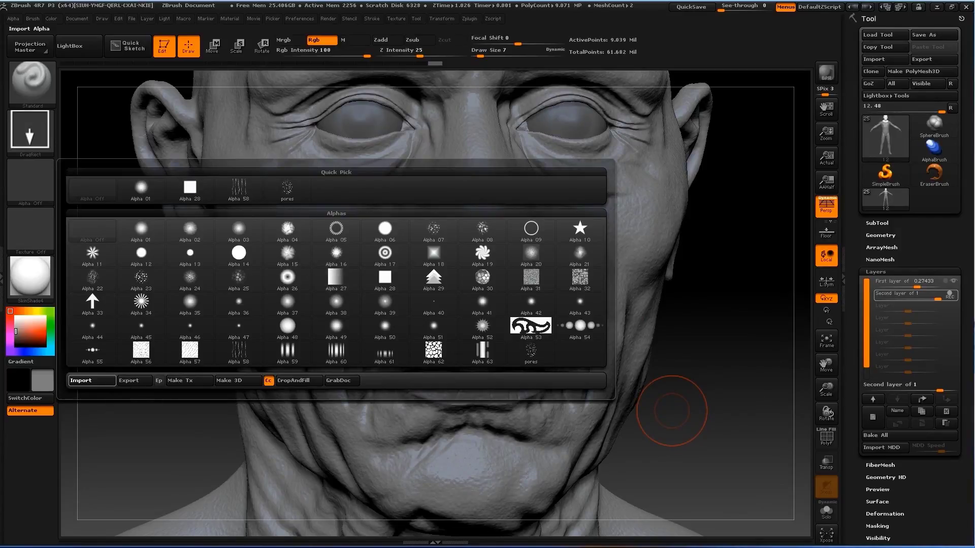
pyautogui.click(92, 380)
pyautogui.click(41, 82)
pyautogui.doubleClick(386, 94)
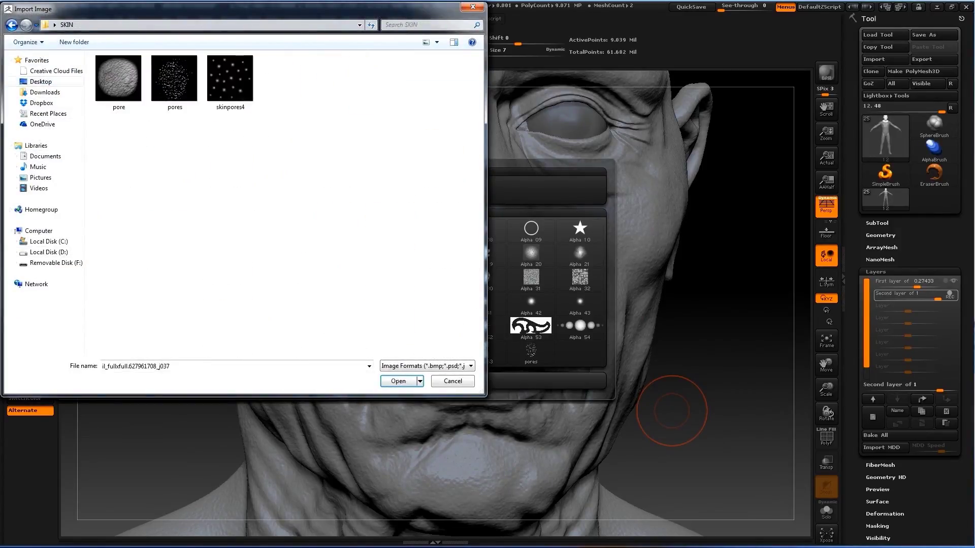
pyautogui.click(230, 81)
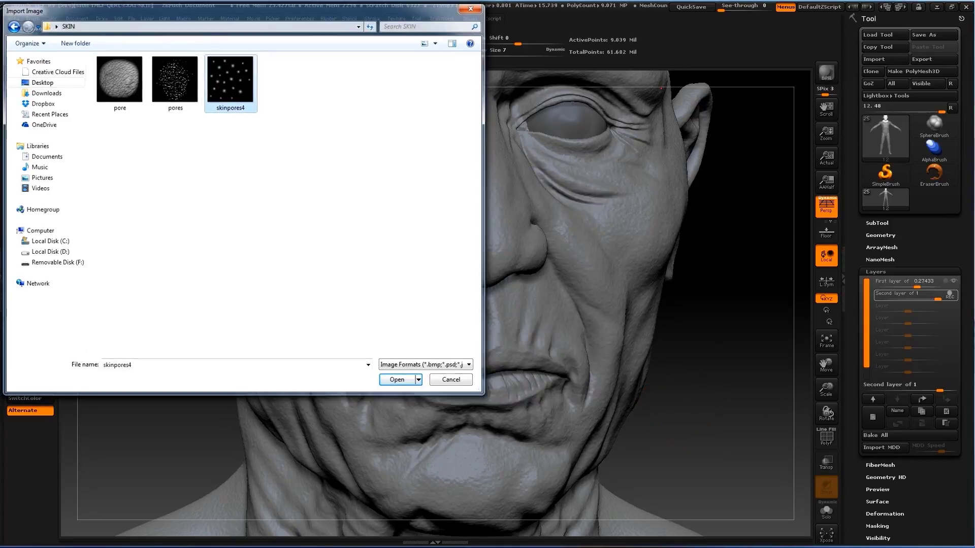
pyautogui.press('Return')
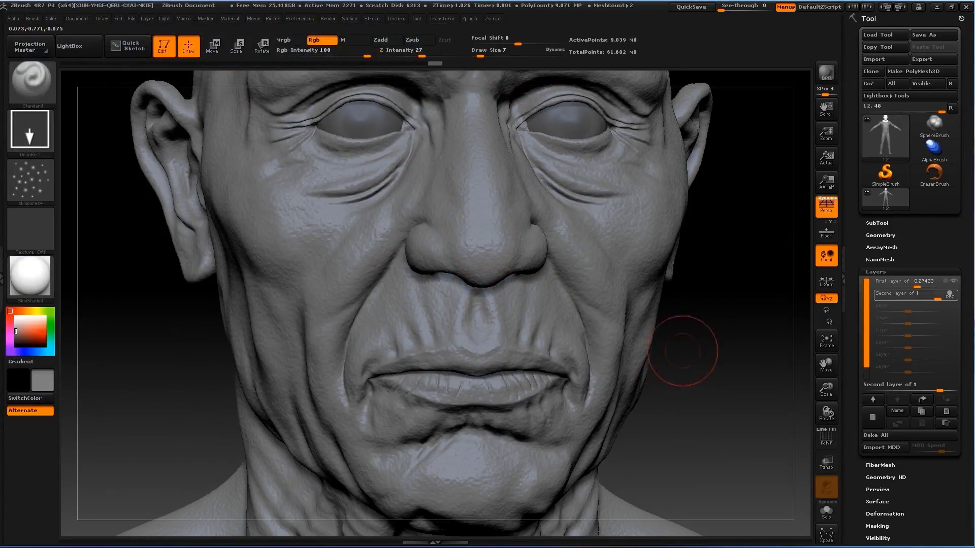
pyautogui.moveTo(681, 344)
pyautogui.mouseDown()
pyautogui.moveTo(707, 320)
pyautogui.moveTo(713, 293)
pyautogui.mouseUp()
# Step: Switch the brush to sculpt-only and stamp pores across the nose tip
pyautogui.click(388, 40)
pyautogui.click(322, 40)
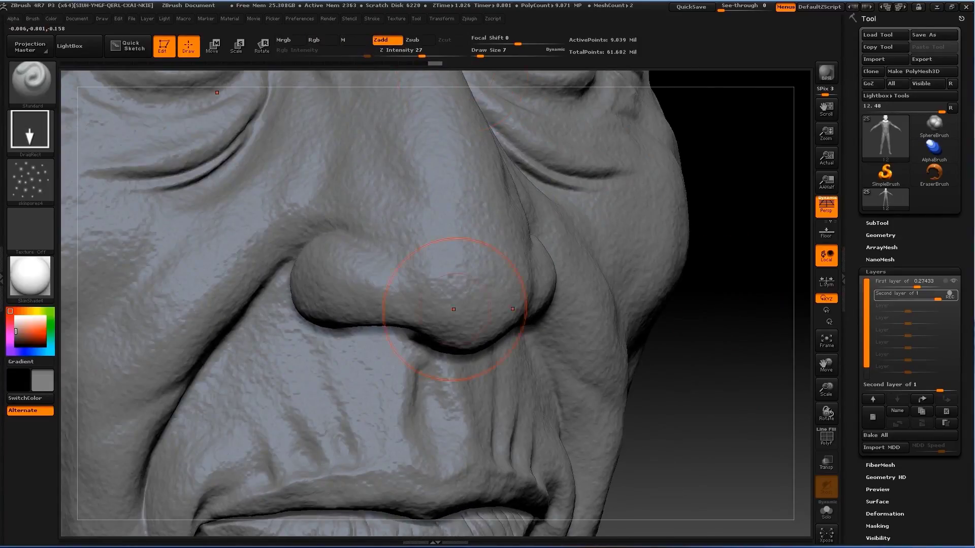
pyautogui.moveTo(434, 282); pyautogui.dragTo(421, 274)
pyautogui.moveTo(421, 56); pyautogui.dragTo(432, 56)
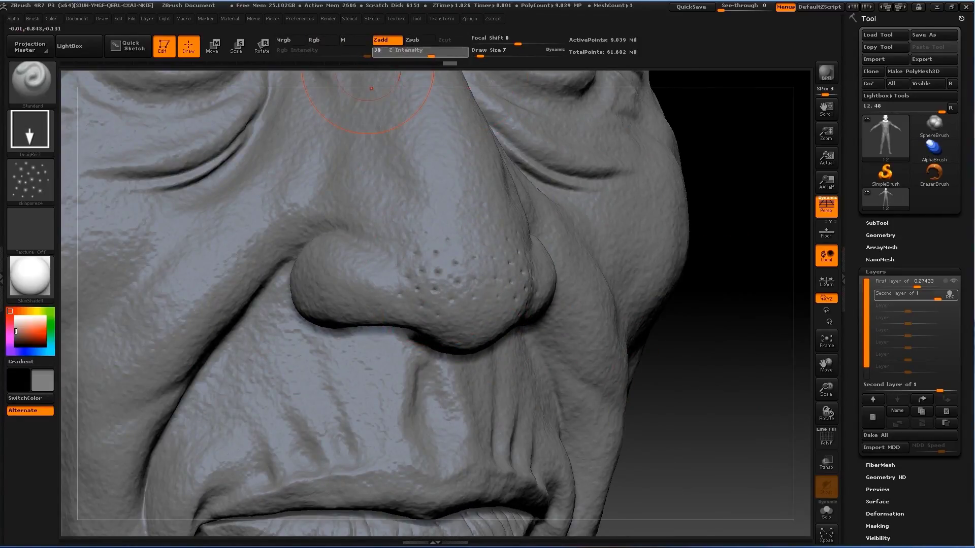
pyautogui.press('s')
pyautogui.moveTo(446, 281); pyautogui.dragTo(520, 289)
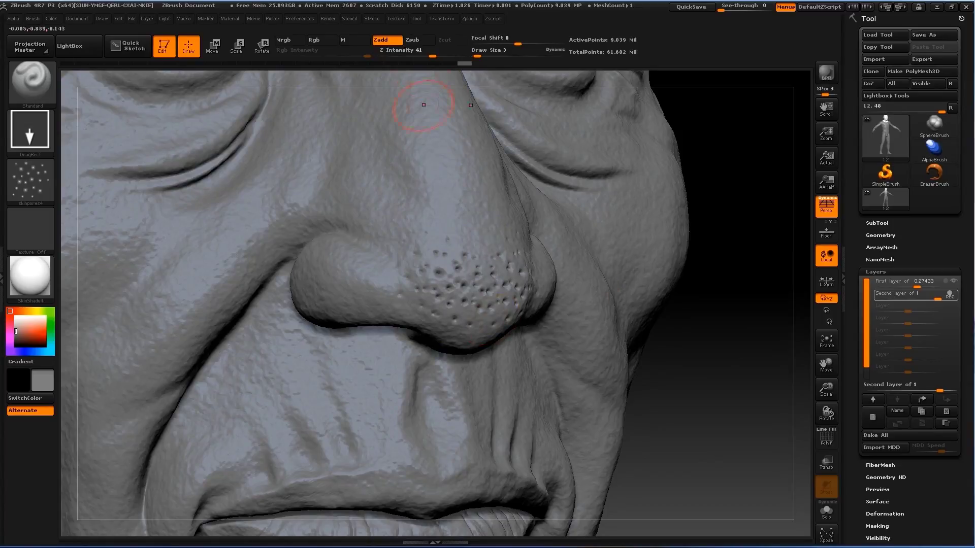
# Step: Redo deeper pores on the nose tip and bridge, then stamp pore dots on the left cheek
pyautogui.moveTo(423, 104); pyautogui.dragTo(549, 288, button='right')
pyautogui.hotkey('ctrl', 'z')
pyautogui.moveTo(419, 56); pyautogui.dragTo(427, 56)
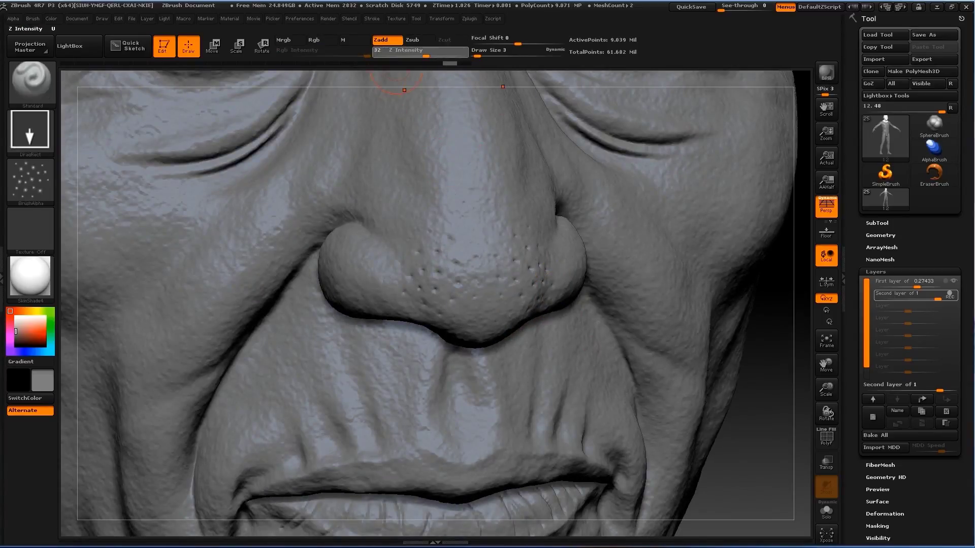
pyautogui.moveTo(482, 285); pyautogui.dragTo(429, 295)
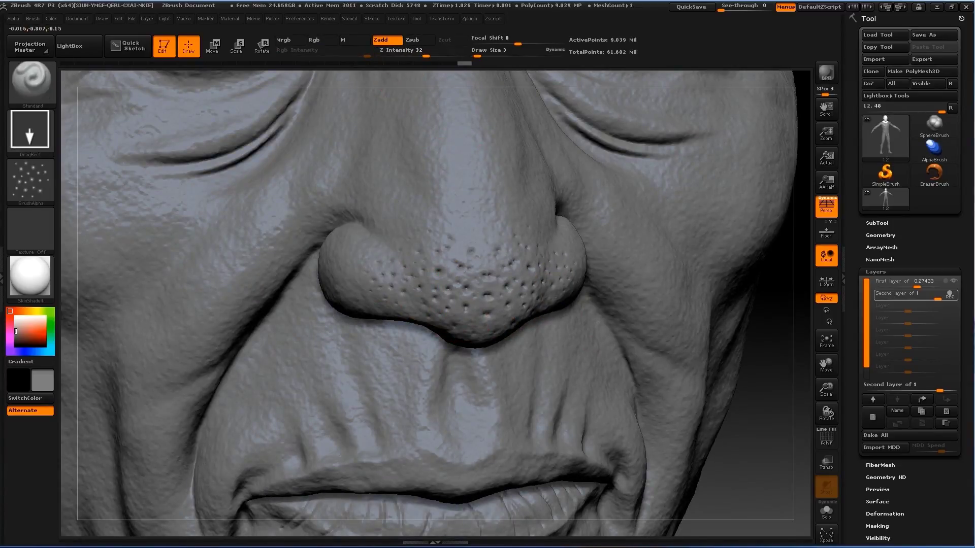
pyautogui.moveTo(474, 224); pyautogui.dragTo(511, 264)
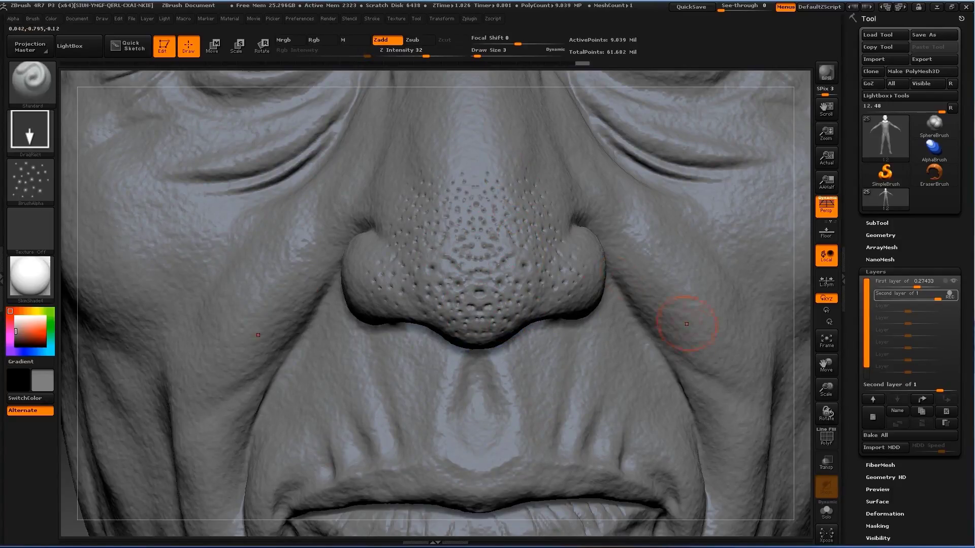
pyautogui.keyDown('alt'); pyautogui.moveTo(205, 348); pyautogui.dragTo(291, 257); pyautogui.keyUp('alt')
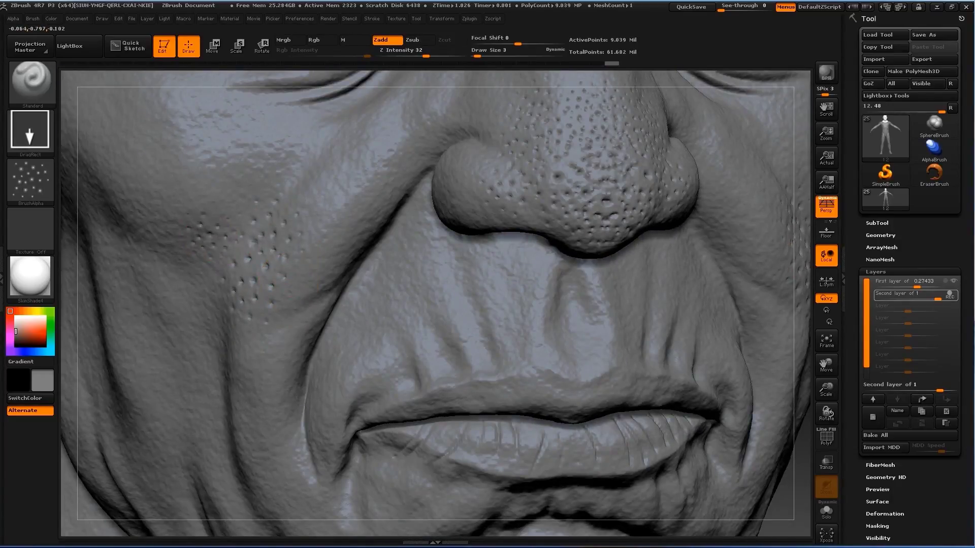
pyautogui.moveTo(198, 244); pyautogui.dragTo(231, 362)
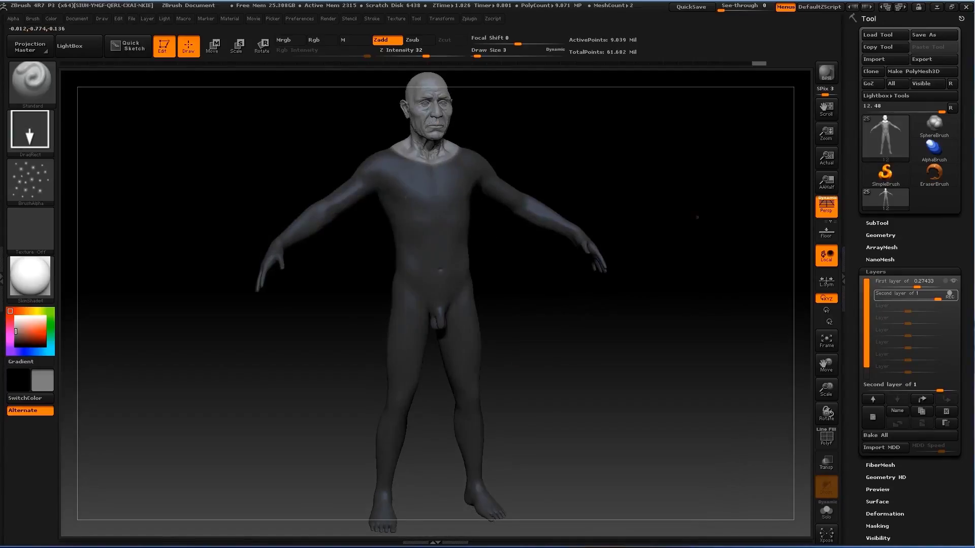
# Step: Isolate the head with a selection rectangle, frame it, and open the alpha library
pyautogui.keyDown('ctrl'); pyautogui.keyDown('shift'); pyautogui.moveTo(310, 159); pyautogui.dragTo(484, 239); pyautogui.keyUp('shift'); pyautogui.keyUp('ctrl')
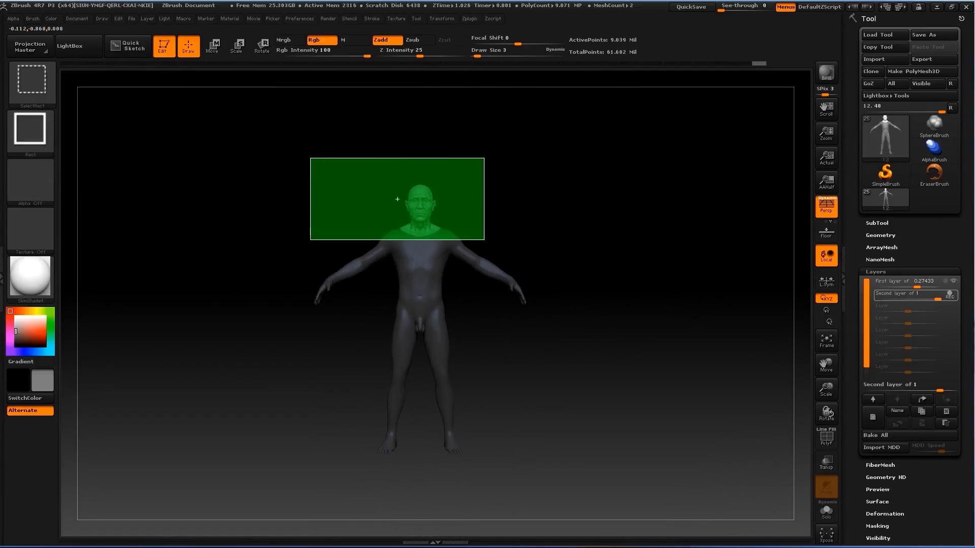
pyautogui.press('f')
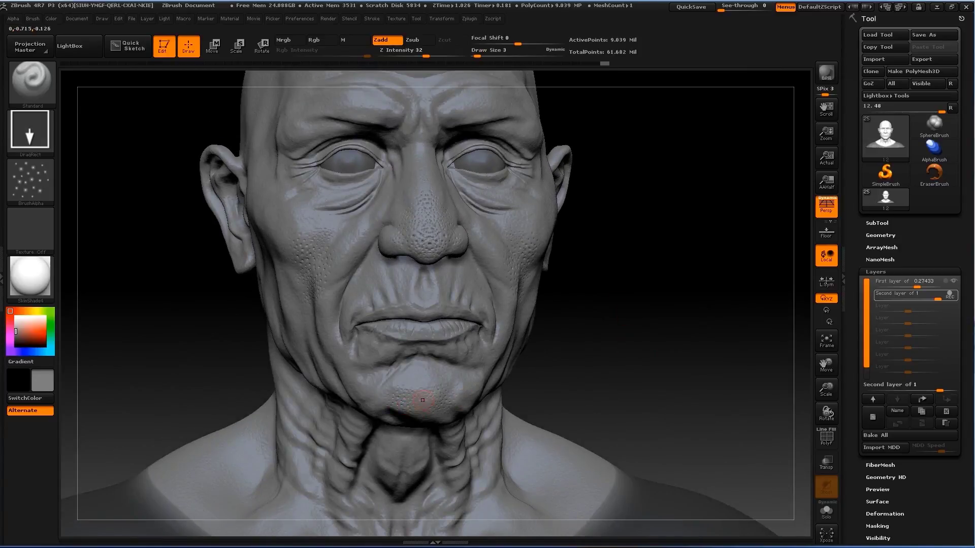
pyautogui.click(30, 181)
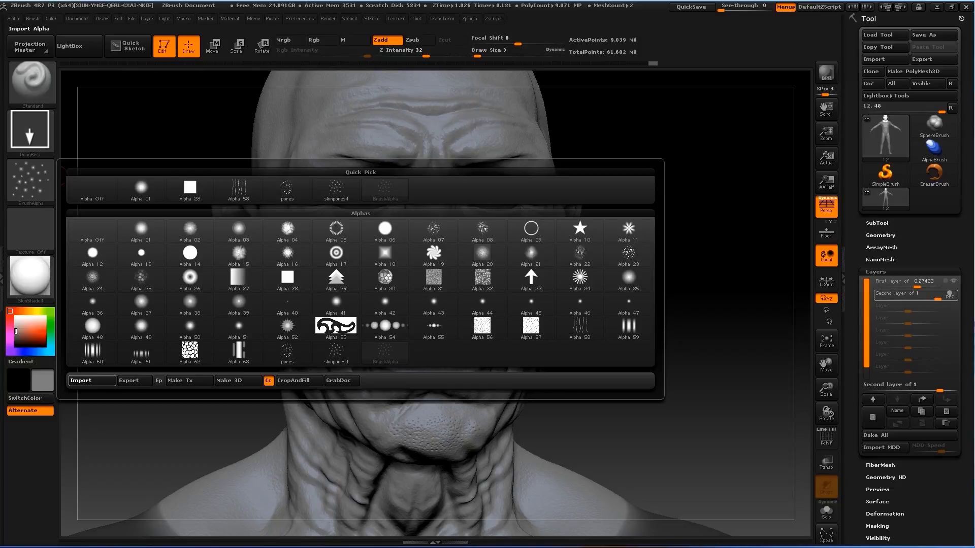
# Step: Import the 'pores' image from the SKIN folder as the brush alpha
pyautogui.click(86, 380)
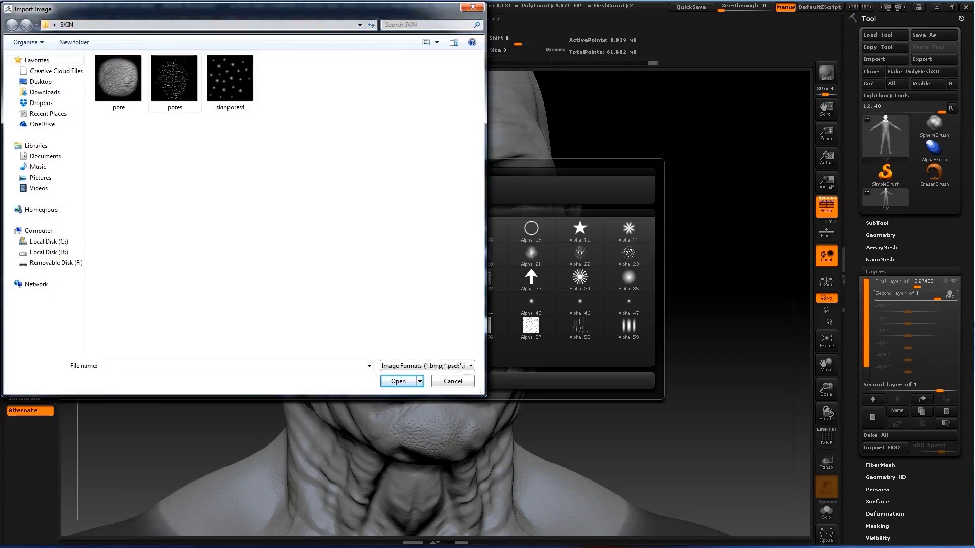
pyautogui.click(177, 82)
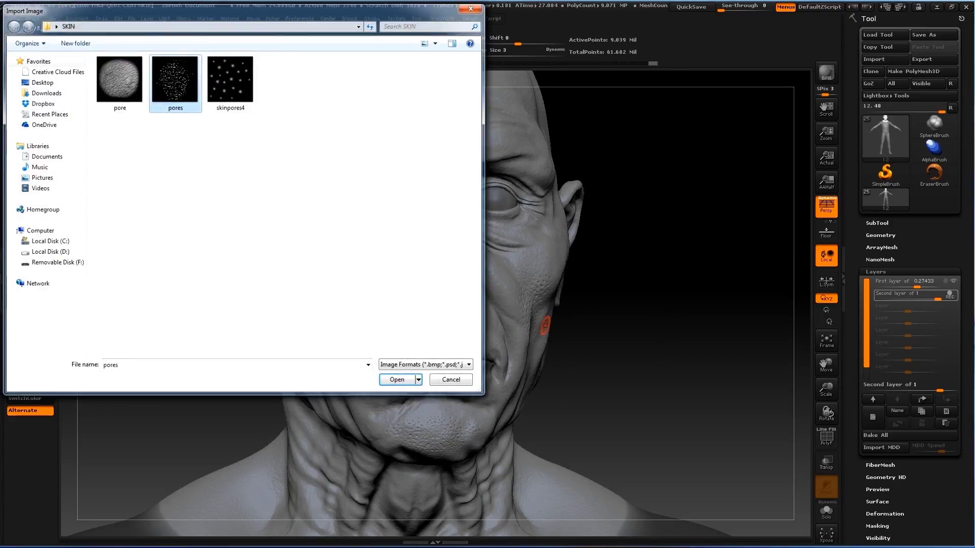
pyautogui.click(397, 379)
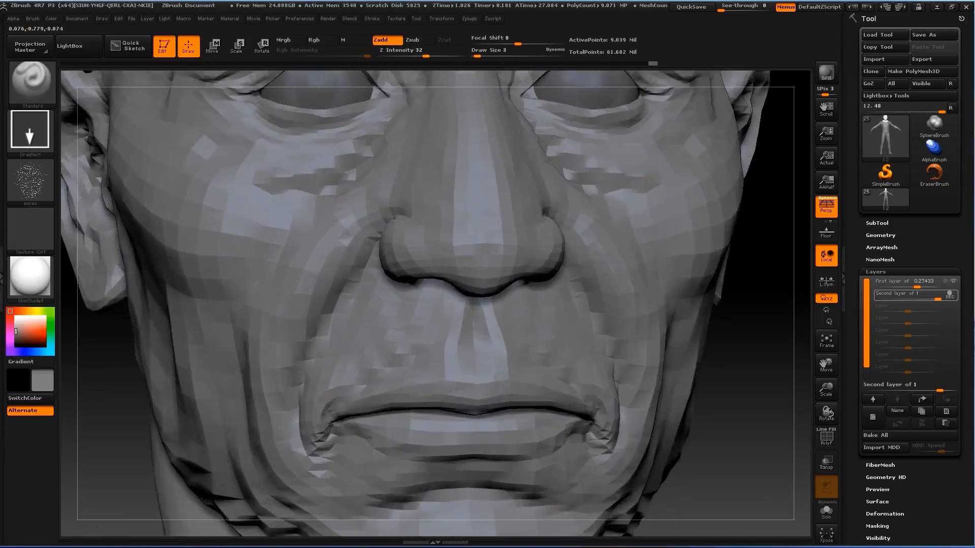
# Step: Stamp the pores alpha above the upper lip at Z Intensity 8–13, orbiting to check the cheeks
pyautogui.moveTo(587, 348)
pyautogui.keyDown('alt'); pyautogui.mouseDown()
pyautogui.moveTo(315, 314)
pyautogui.moveTo(304, 335)
pyautogui.mouseUp(); pyautogui.keyUp('alt')
pyautogui.press('ctrl')
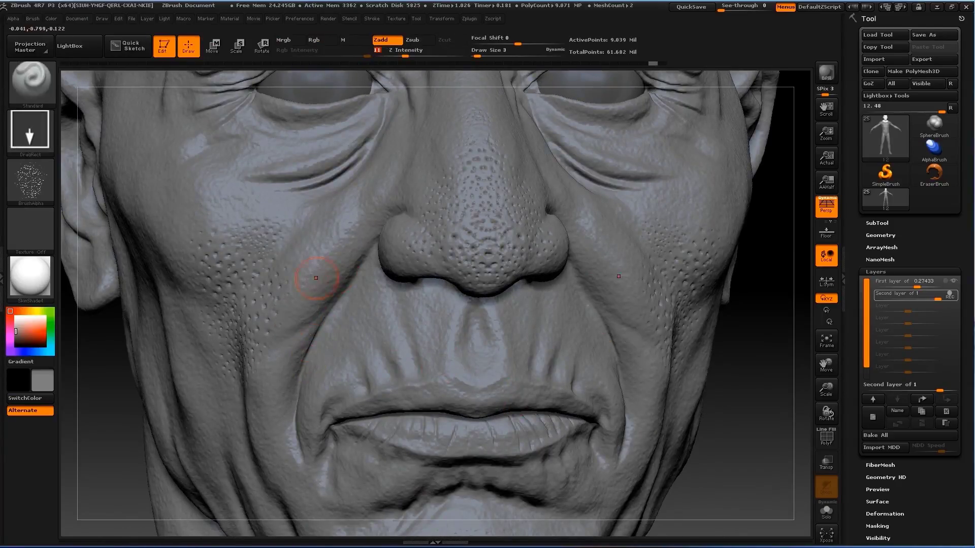
pyautogui.moveTo(405, 55); pyautogui.dragTo(404, 56)
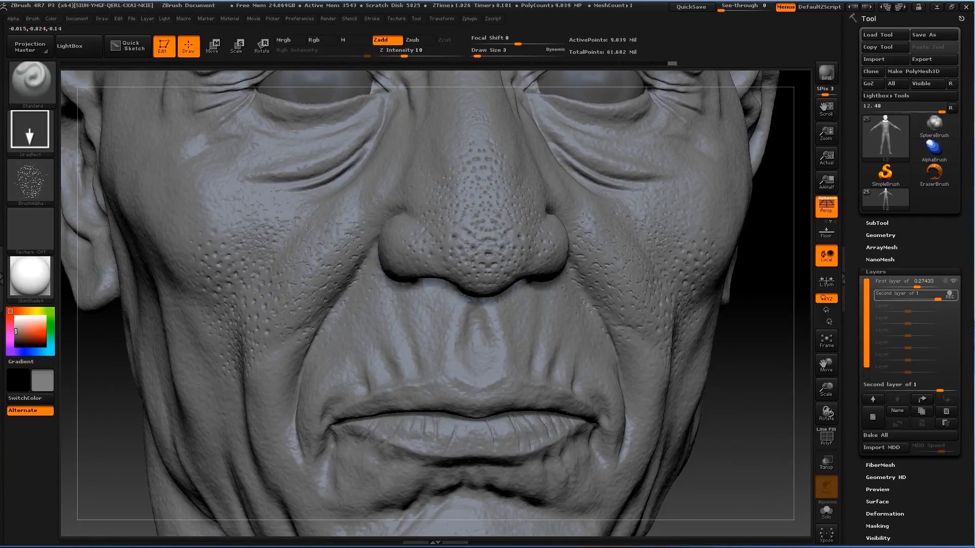
pyautogui.moveTo(131, 372); pyautogui.dragTo(332, 145)
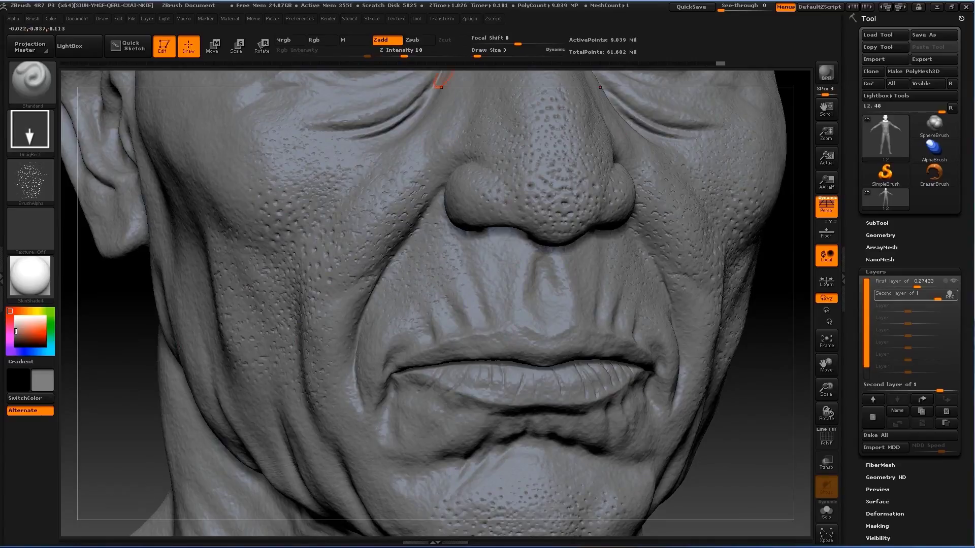
pyautogui.moveTo(404, 56); pyautogui.dragTo(408, 56)
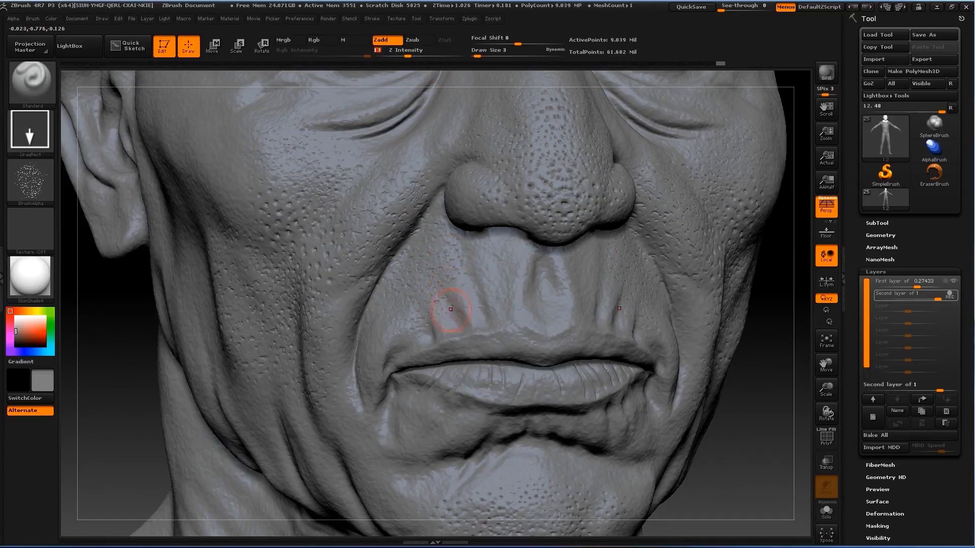
pyautogui.moveTo(443, 258); pyautogui.dragTo(519, 319)
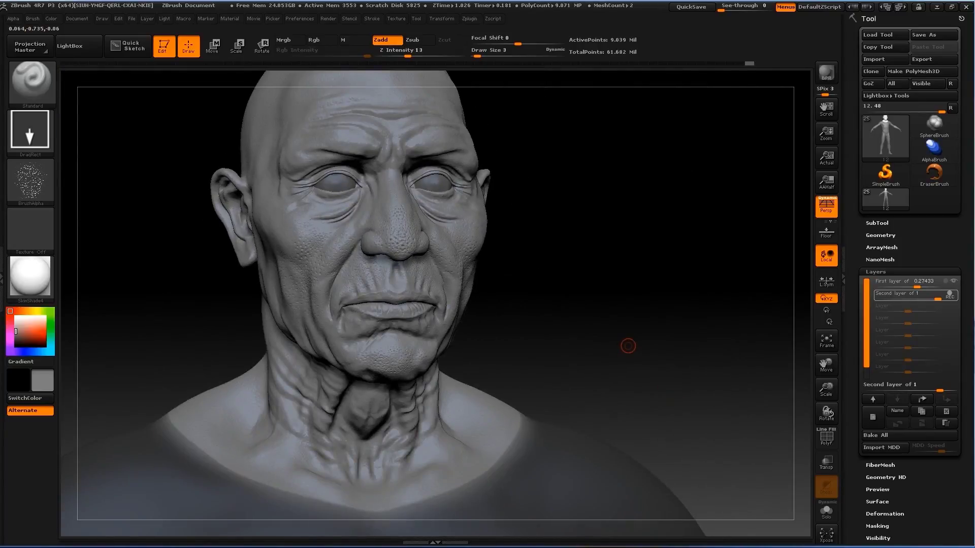
pyautogui.moveTo(666, 326); pyautogui.dragTo(392, 311)
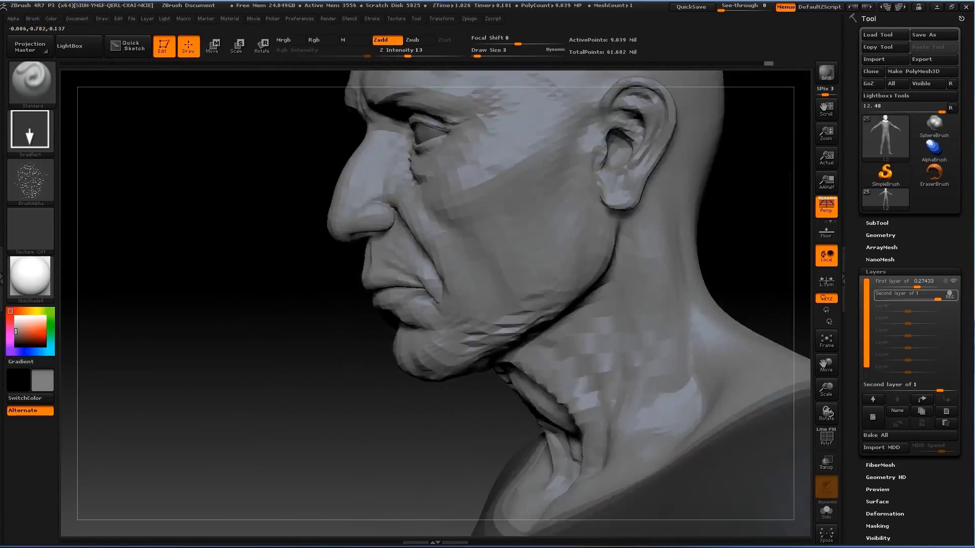
pyautogui.moveTo(558, 284); pyautogui.dragTo(629, 294)
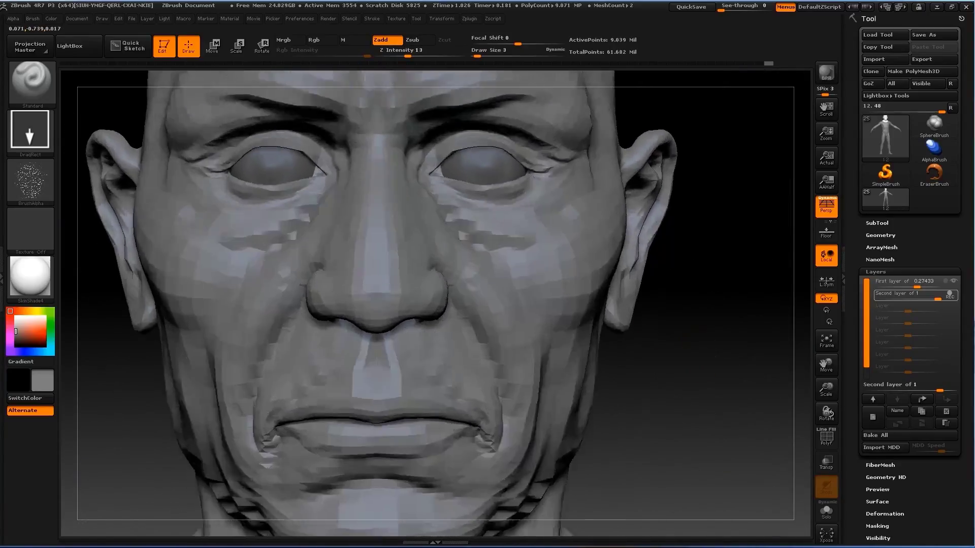
pyautogui.press('f')
pyautogui.moveTo(675, 359)
pyautogui.mouseDown()
pyautogui.moveTo(664, 298)
pyautogui.moveTo(687, 291)
pyautogui.moveTo(805, 318)
pyautogui.mouseUp()
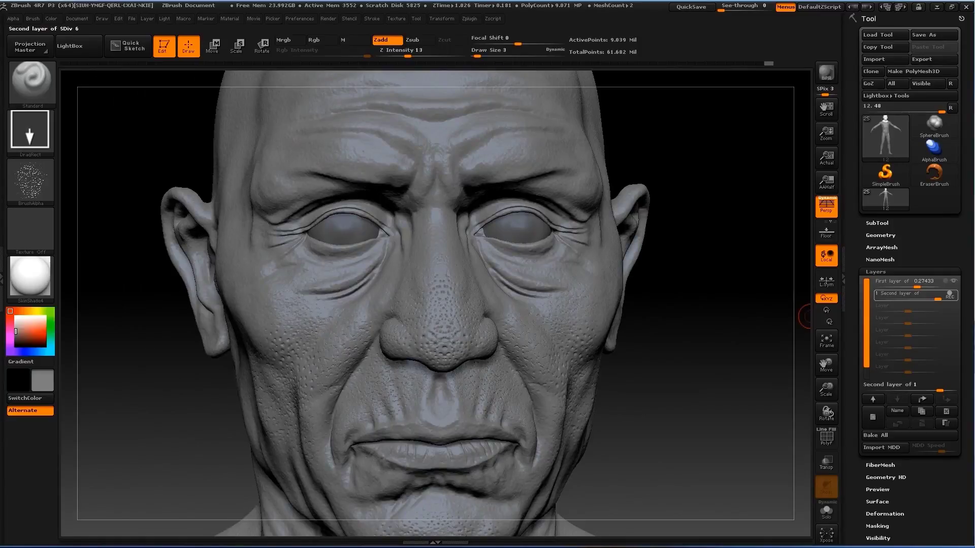
pyautogui.moveTo(910, 294)
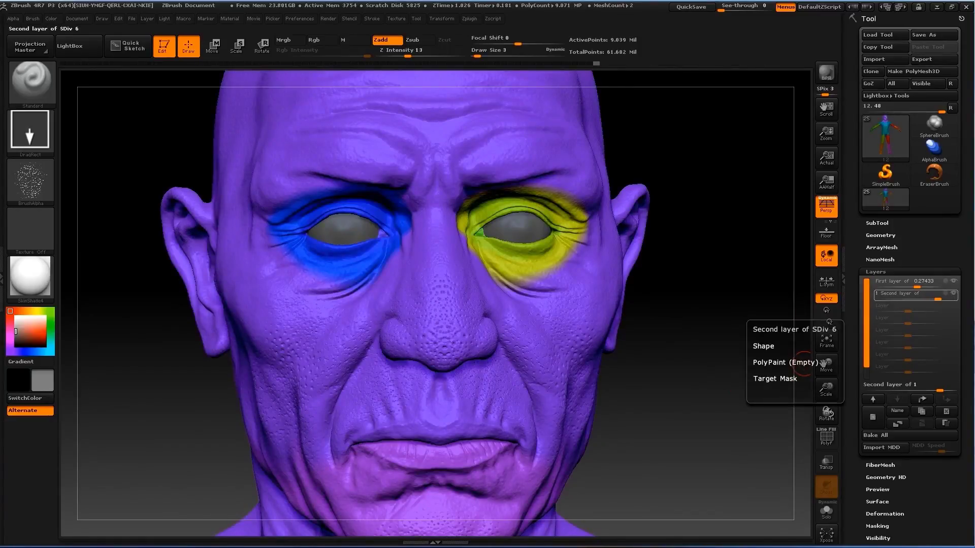
# Step: Add a new sculpt layer named 'Third Layer skin'
pyautogui.click(872, 417)
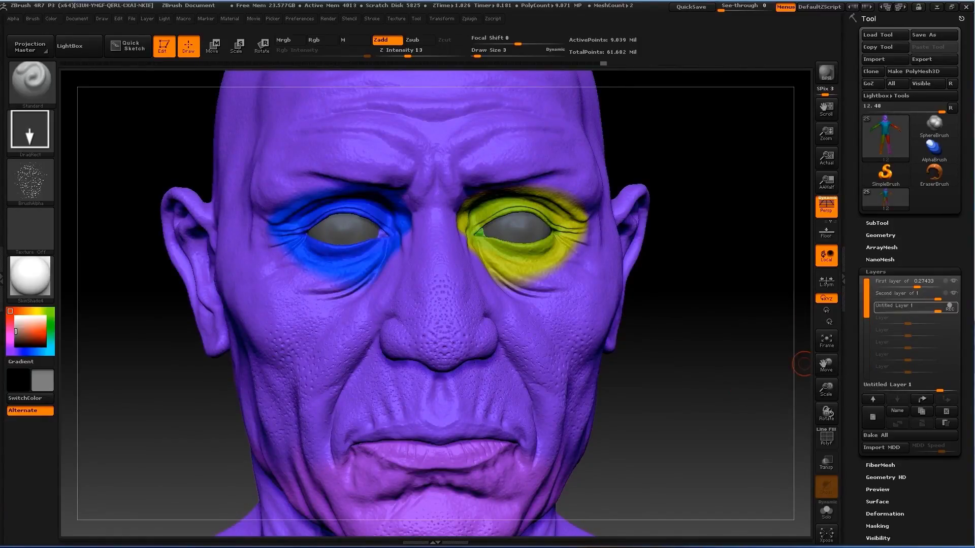
pyautogui.click(898, 410)
pyautogui.write('Third Layer skin')
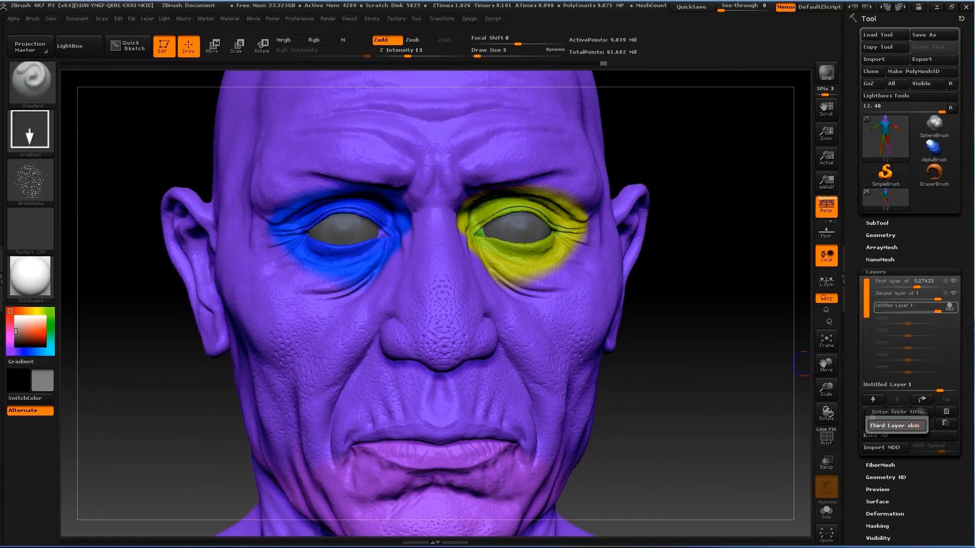
pyautogui.press('Return')
# Step: Hide the polypaint colours on the head
pyautogui.scroll(-5, 894, 437)
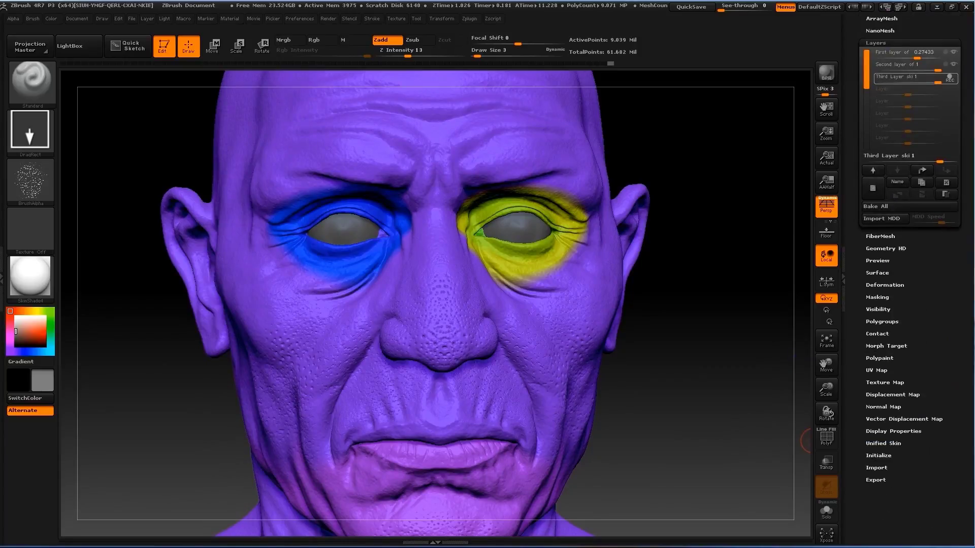
pyautogui.click(875, 43)
pyautogui.click(879, 245)
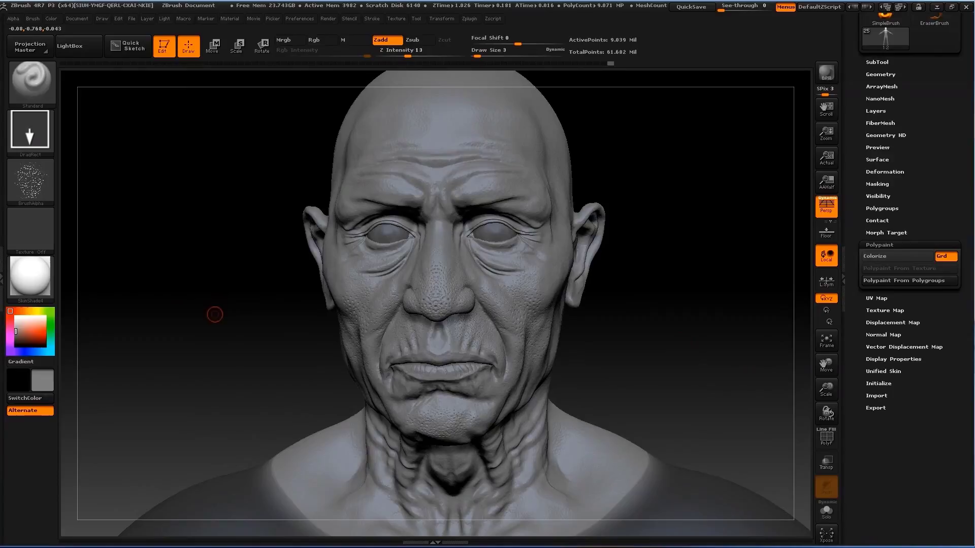
# Step: Import the pore image from the SKIN folder as the brush alpha
pyautogui.click(31, 182)
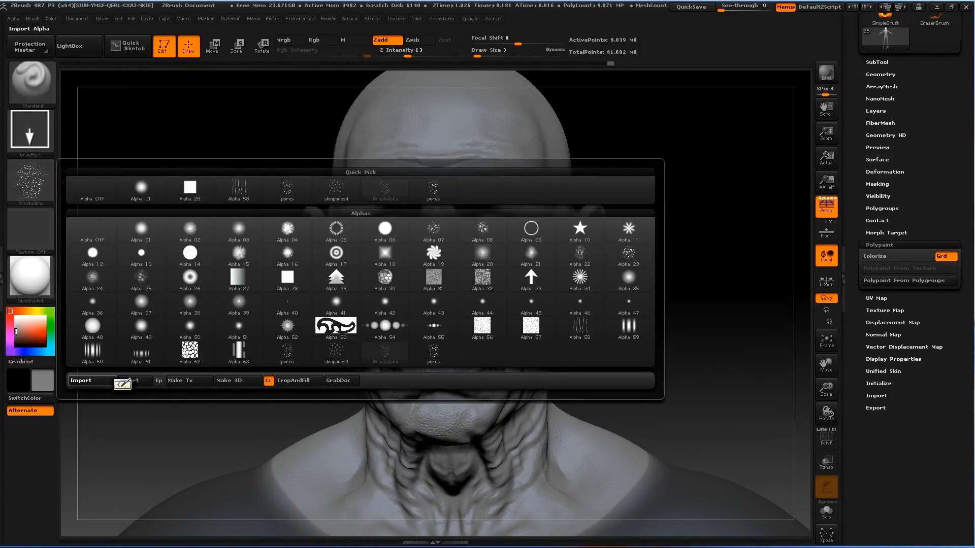
pyautogui.click(116, 381)
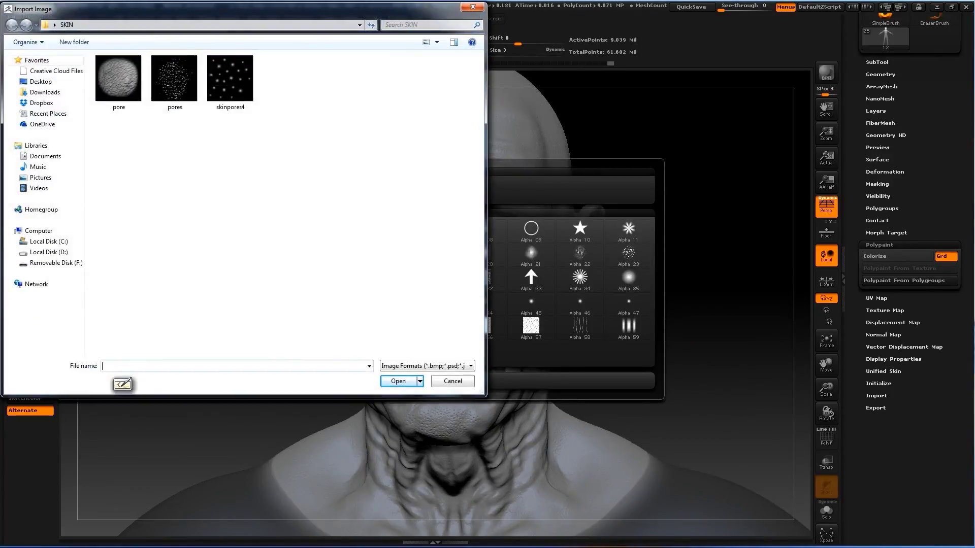
pyautogui.doubleClick(119, 78)
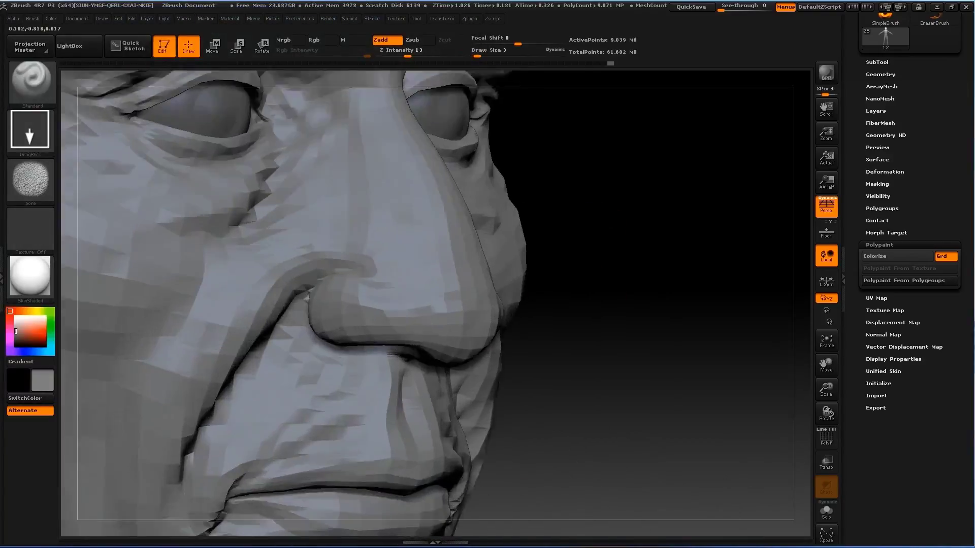
# Step: Raise brush size to 7 and strength to 29, then stamp pores over the cheek and mouth corner
pyautogui.press(']')
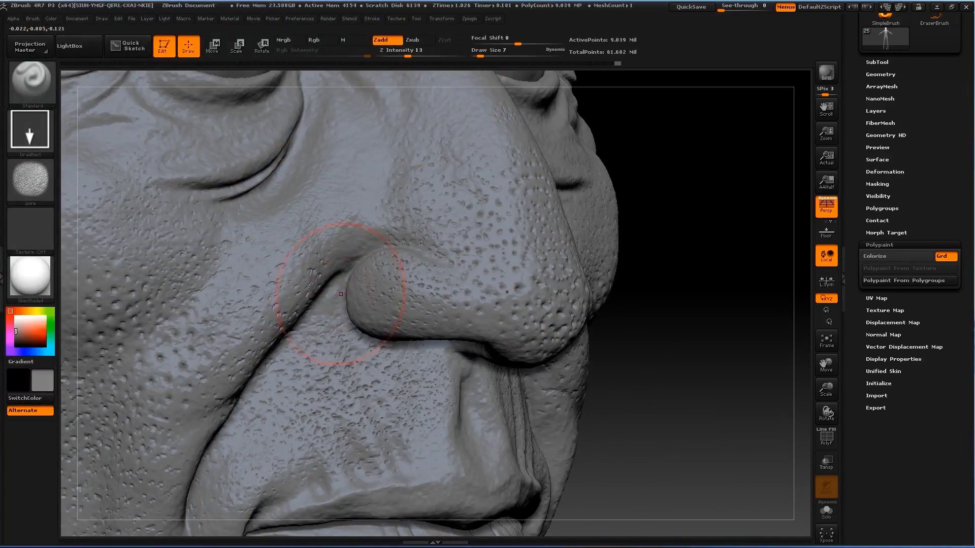
pyautogui.moveTo(407, 56); pyautogui.dragTo(424, 56)
pyautogui.keyDown('alt'); pyautogui.moveTo(144, 497); pyautogui.dragTo(312, 320); pyautogui.keyUp('alt')
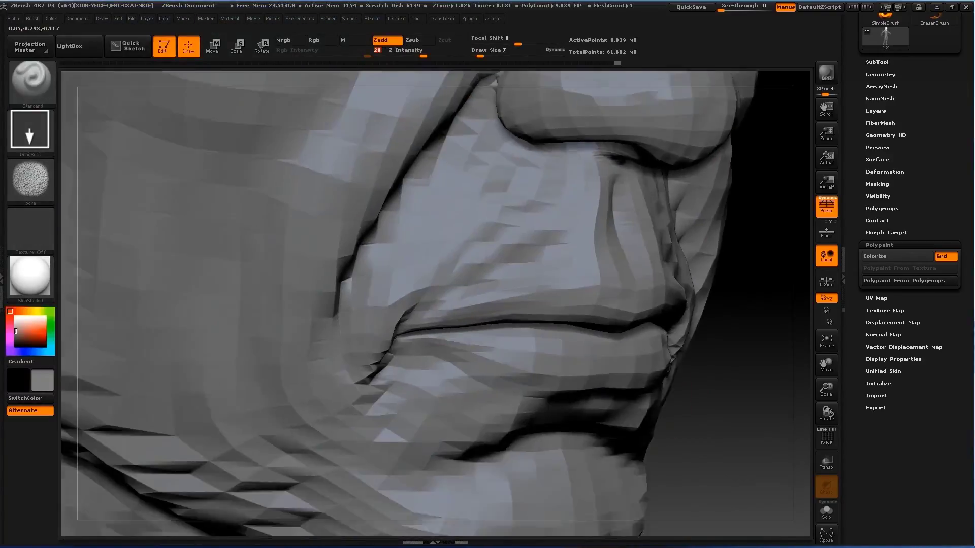
pyautogui.hotkey('ctrl', 'z')
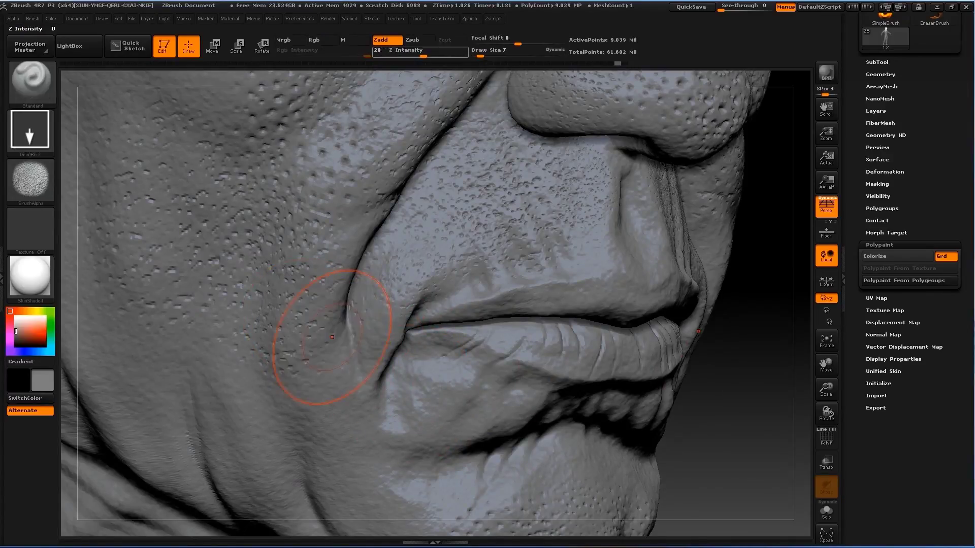
pyautogui.write('20')
pyautogui.moveTo(310, 309); pyautogui.dragTo(350, 366)
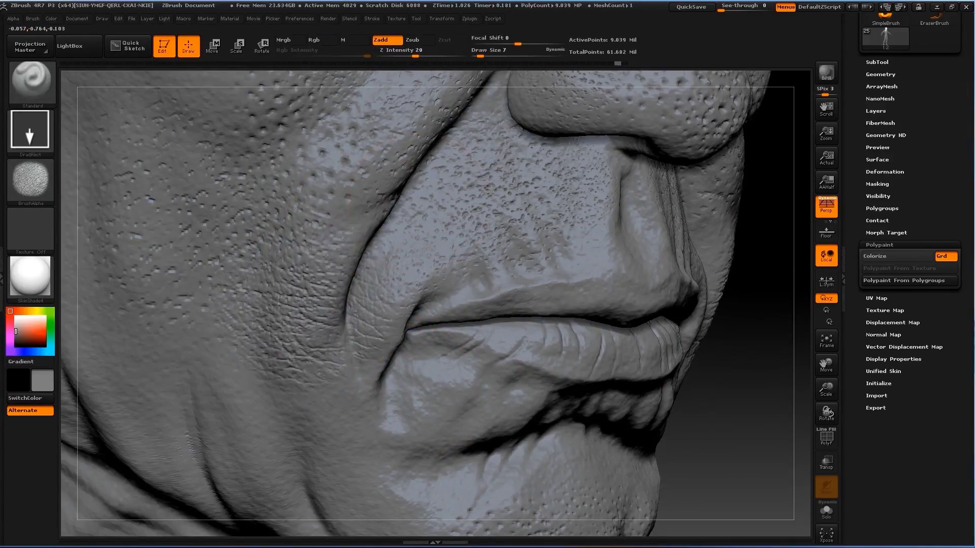
pyautogui.moveTo(186, 299); pyautogui.dragTo(238, 325)
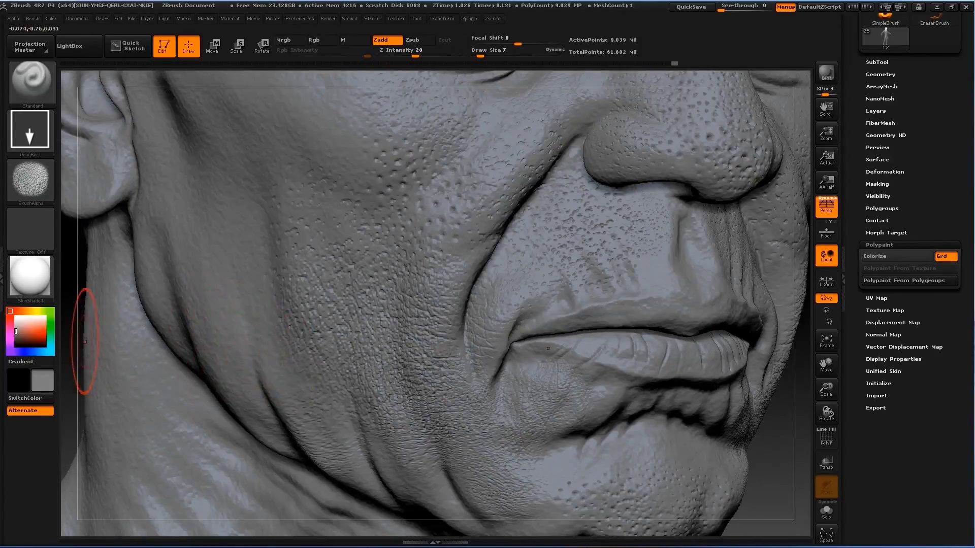
# Step: Deepen cracked skin texture on the cheek and under the nose, then lower strength to 17
pyautogui.moveTo(85, 342); pyautogui.dragTo(78, 340)
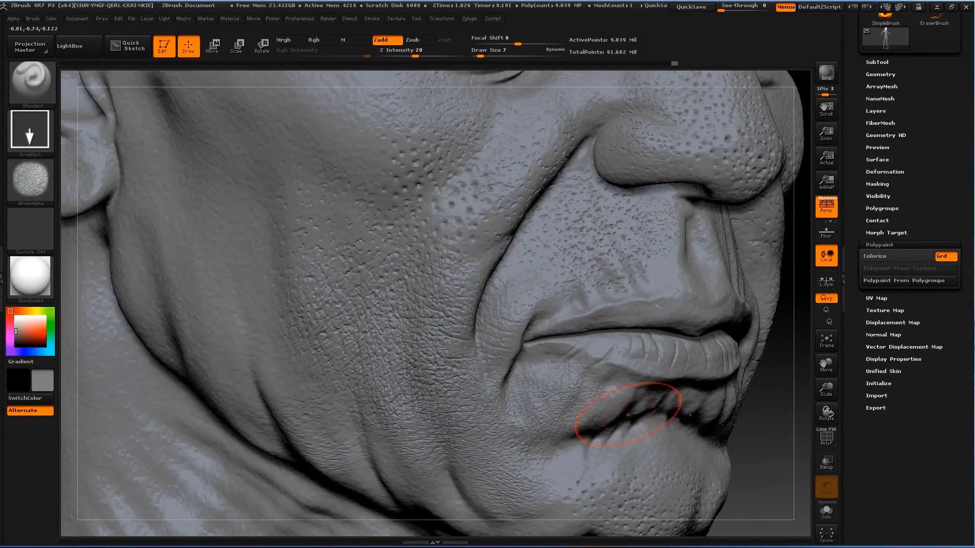
pyautogui.moveTo(210, 350); pyautogui.dragTo(261, 403)
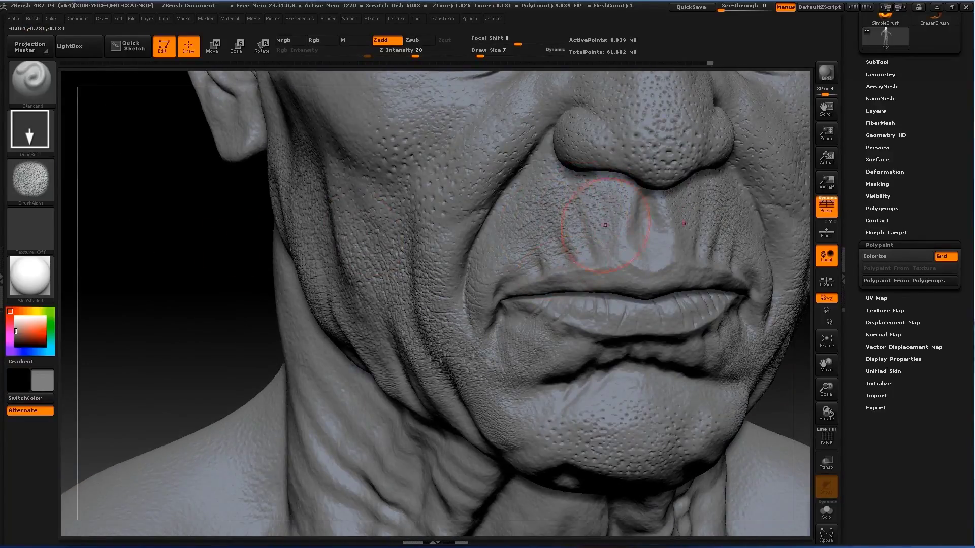
pyautogui.moveTo(605, 224); pyautogui.dragTo(655, 208)
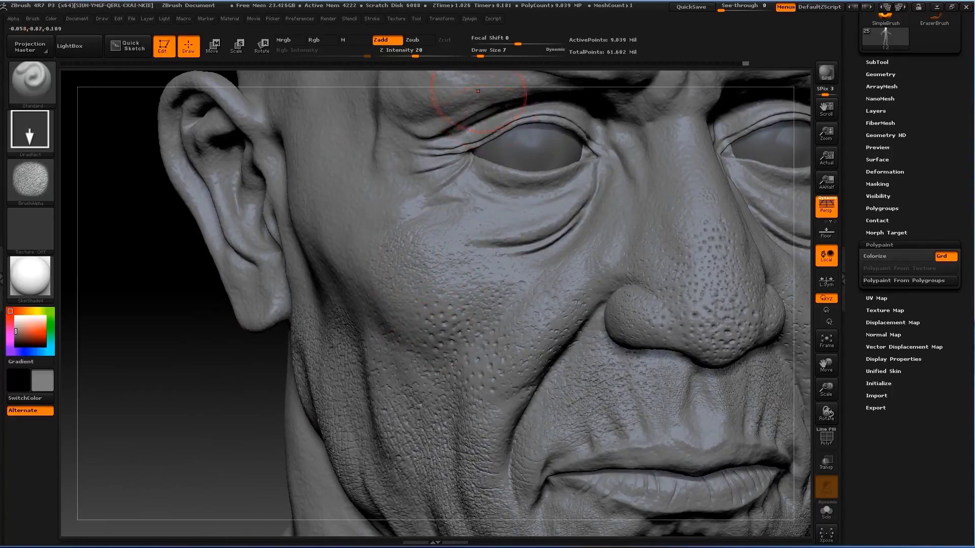
pyautogui.moveTo(415, 55); pyautogui.dragTo(412, 55)
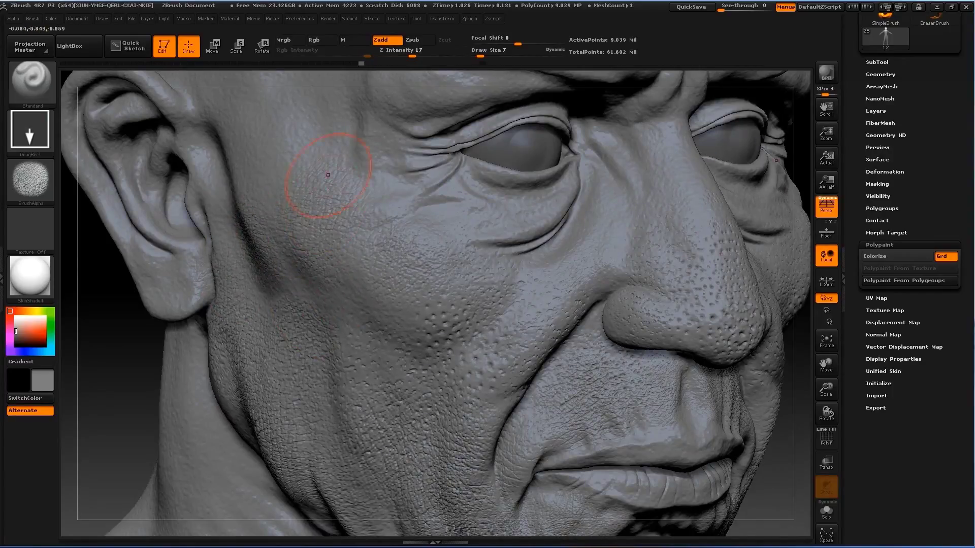
# Step: Check the eyes, nose and brows, then frame the bust and zoom toward the neck
pyautogui.moveTo(499, 235); pyautogui.dragTo(507, 225)
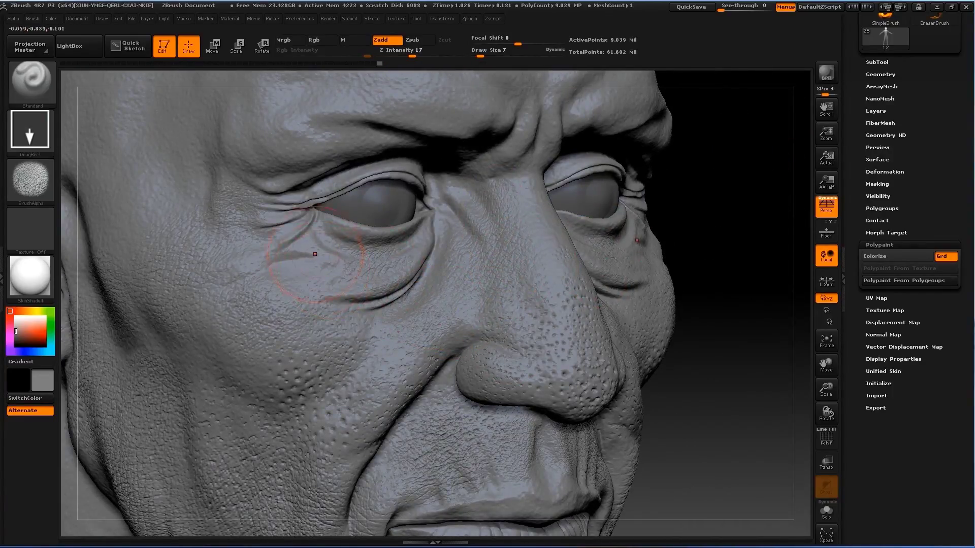
pyautogui.moveTo(692, 225); pyautogui.dragTo(519, 216)
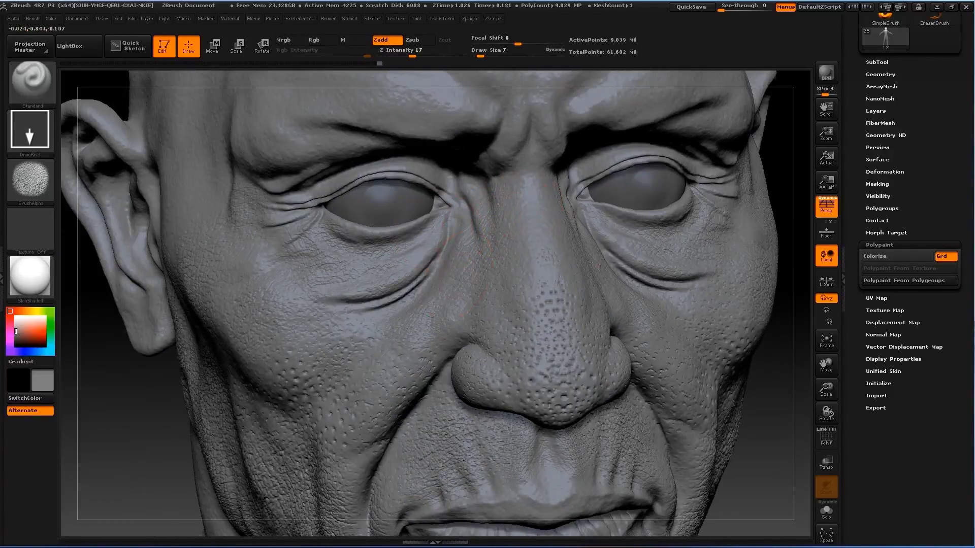
pyautogui.keyDown('alt'); pyautogui.moveTo(107, 348); pyautogui.dragTo(91, 522); pyautogui.keyUp('alt')
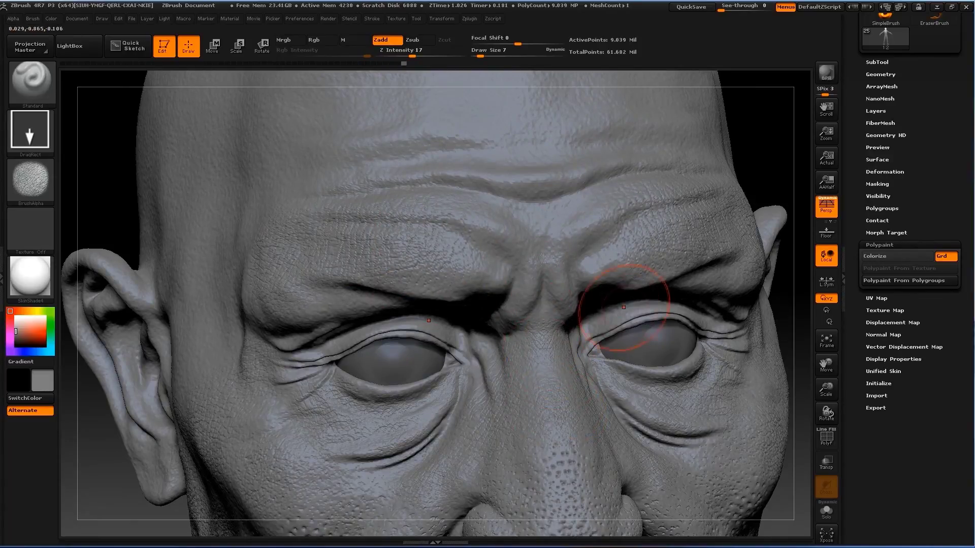
pyautogui.press('f')
pyautogui.moveTo(647, 319)
pyautogui.keyDown('ctrl'); pyautogui.mouseDown(button='right')
pyautogui.moveTo(611, 355)
pyautogui.moveTo(642, 227)
pyautogui.moveTo(657, 246)
pyautogui.moveTo(616, 277)
pyautogui.moveTo(357, 348)
pyautogui.mouseUp(button='right'); pyautogui.keyUp('ctrl')
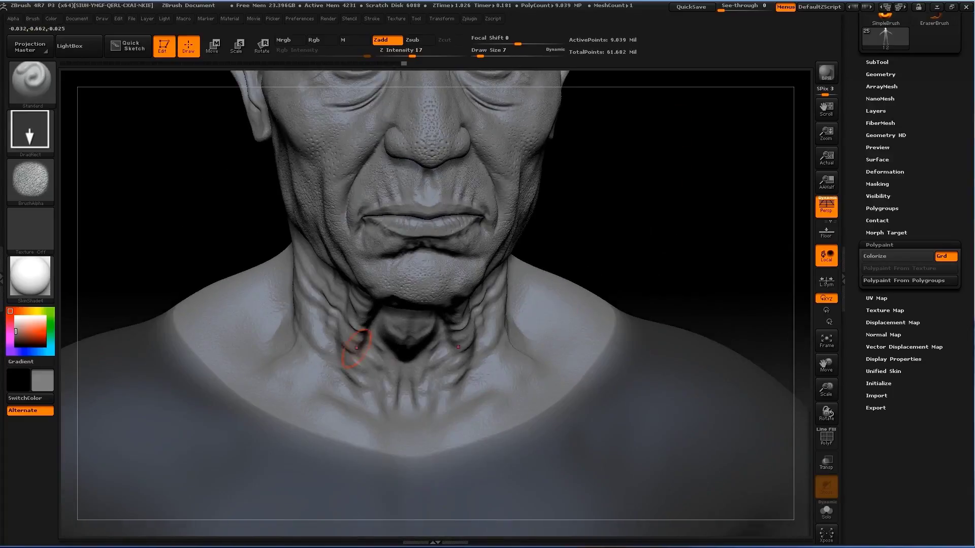
# Step: Add skin-crack texture to both sides of the neck and inspect the shoulder and jaw
pyautogui.moveTo(273, 307)
pyautogui.mouseDown()
pyautogui.moveTo(251, 315)
pyautogui.moveTo(253, 285)
pyautogui.mouseUp()
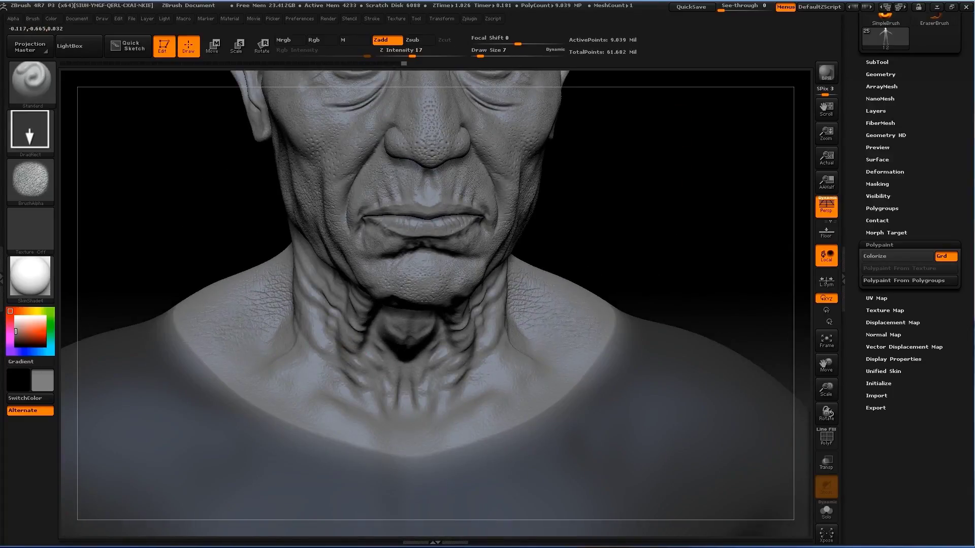
pyautogui.moveTo(261, 445); pyautogui.dragTo(305, 334, button='right')
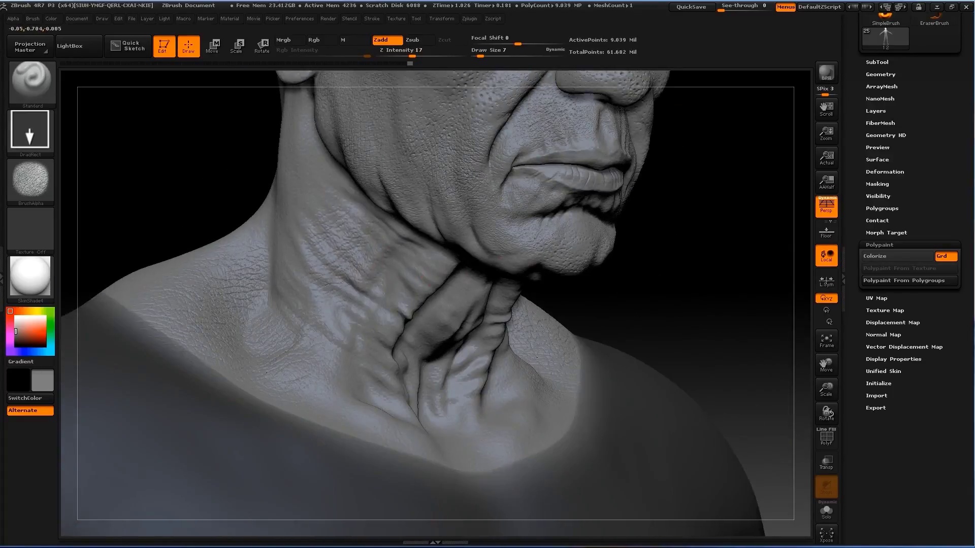
pyautogui.moveTo(375, 353)
pyautogui.mouseDown(button='right')
pyautogui.moveTo(392, 338)
pyautogui.moveTo(465, 363)
pyautogui.mouseUp(button='right')
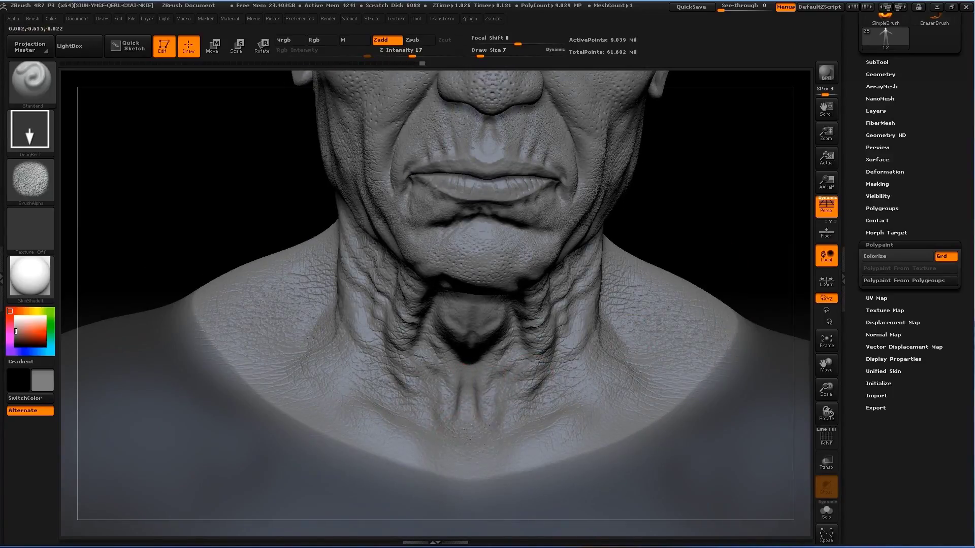
pyautogui.moveTo(351, 394); pyautogui.dragTo(258, 340, button='right')
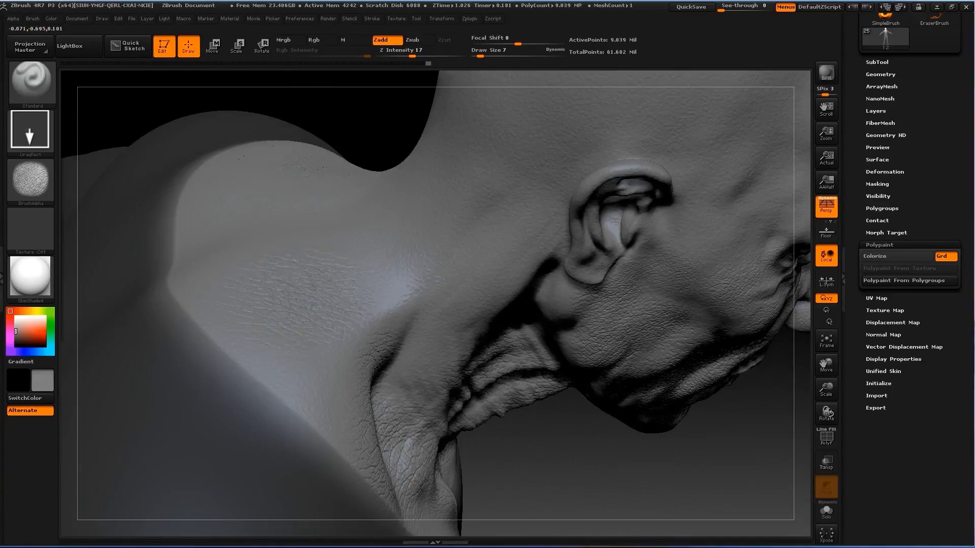
pyautogui.moveTo(402, 358); pyautogui.dragTo(435, 348, button='right')
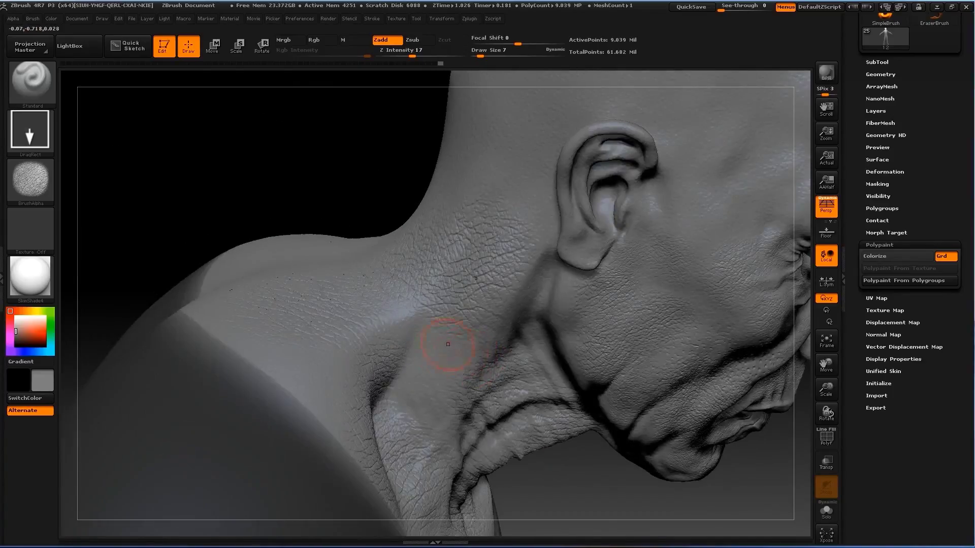
pyautogui.moveTo(420, 307); pyautogui.dragTo(249, 328, button='right')
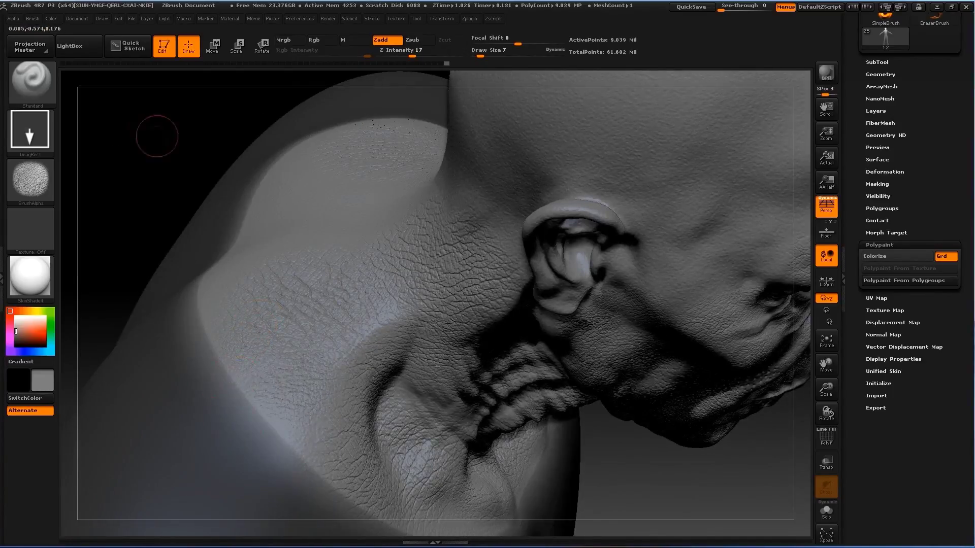
pyautogui.moveTo(156, 136); pyautogui.dragTo(307, 287, button='right')
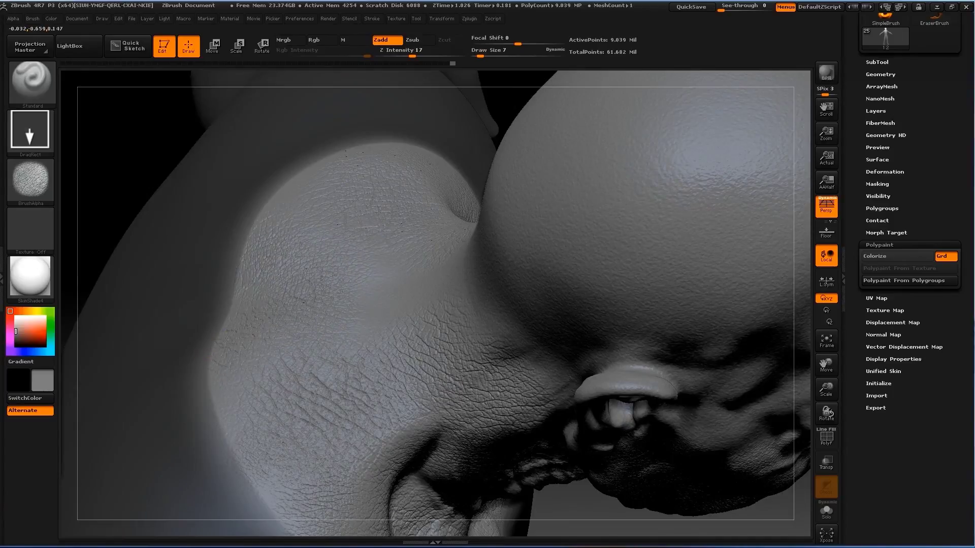
pyautogui.moveTo(403, 307)
pyautogui.mouseDown(button='right')
pyautogui.moveTo(184, 152)
pyautogui.moveTo(768, 291)
pyautogui.moveTo(728, 233)
pyautogui.moveTo(505, 87)
pyautogui.mouseUp(button='right')
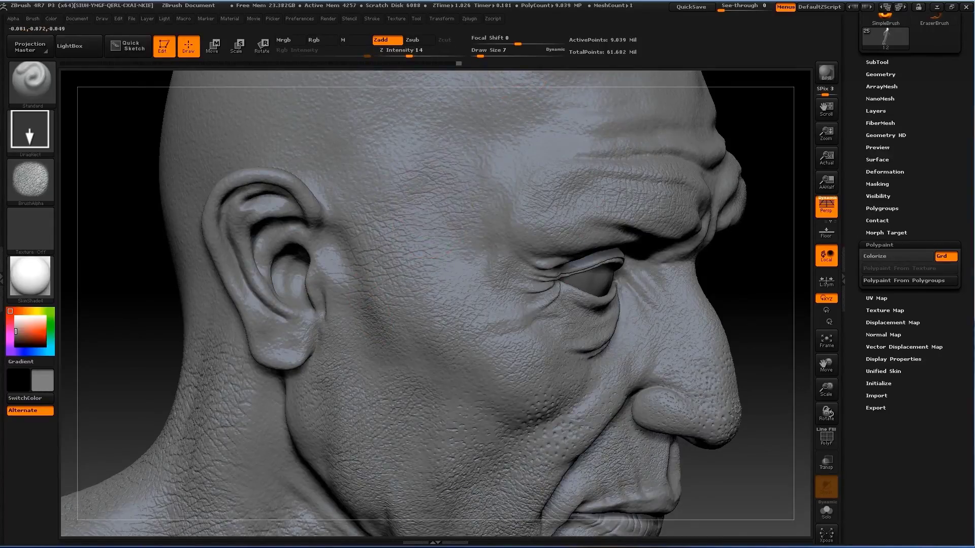
# Step: Stamp wrinkled skin texture across the scalp and along the top of the head
pyautogui.moveTo(436, 175); pyautogui.dragTo(394, 222, button='right')
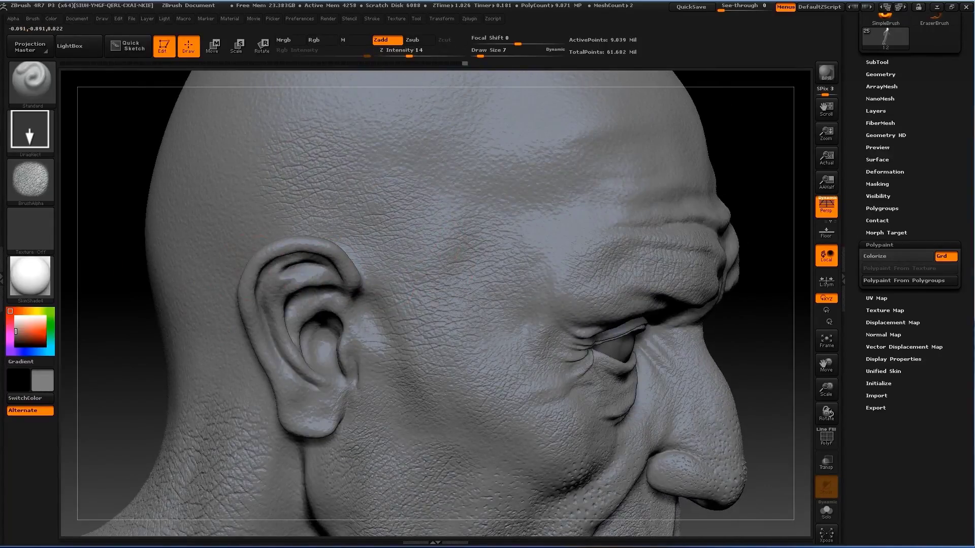
pyautogui.moveTo(287, 145)
pyautogui.mouseDown(button='right')
pyautogui.moveTo(254, 185)
pyautogui.moveTo(356, 167)
pyautogui.mouseUp(button='right')
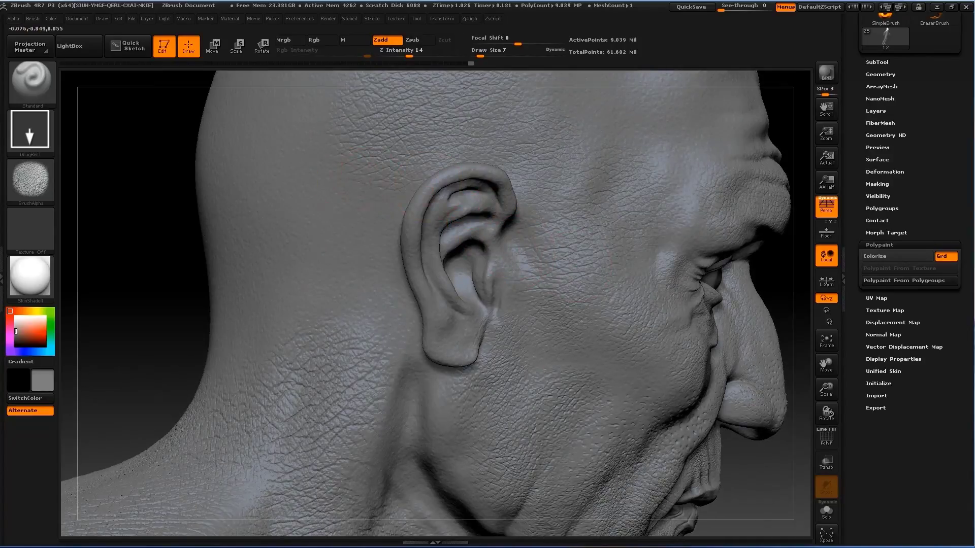
pyautogui.moveTo(366, 264); pyautogui.dragTo(411, 429, button='right')
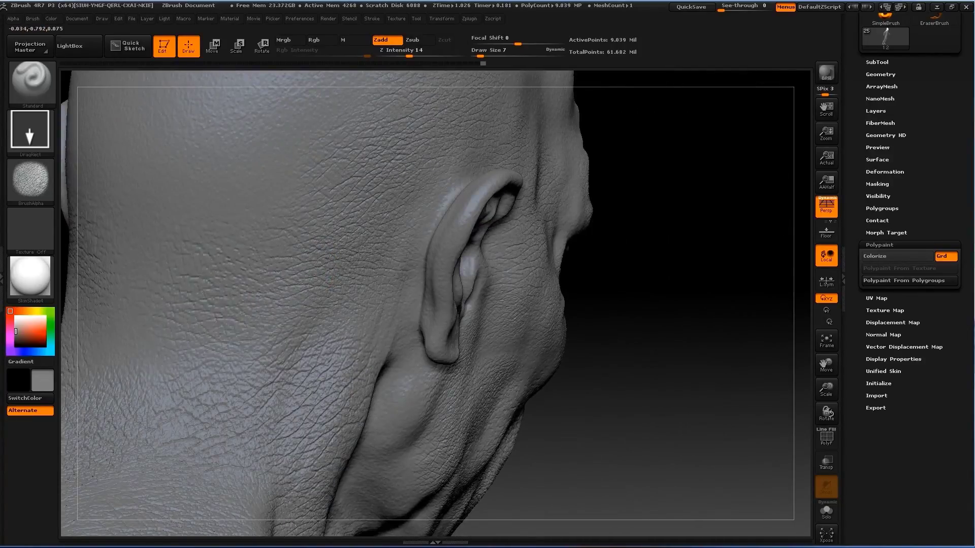
pyautogui.moveTo(694, 140); pyautogui.dragTo(253, 269, button='right')
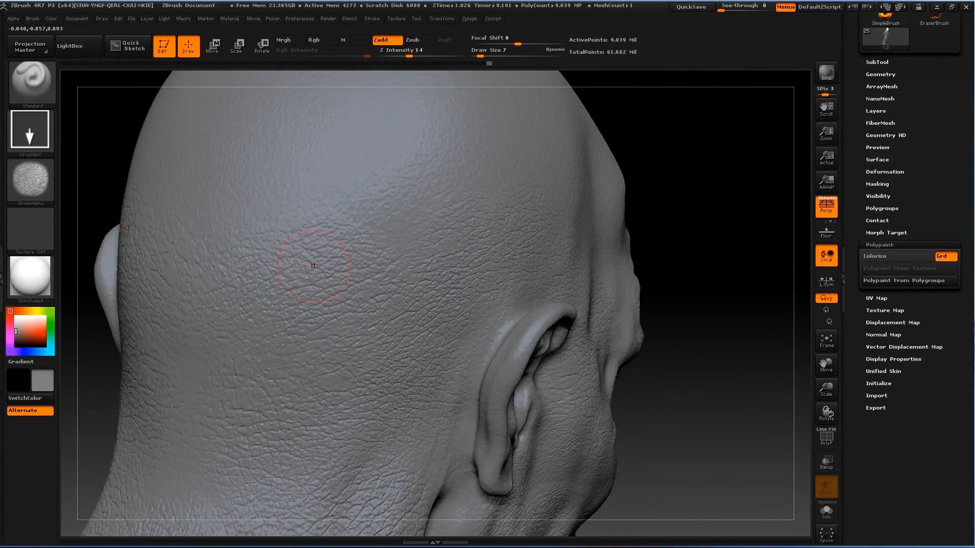
pyautogui.moveTo(663, 109); pyautogui.dragTo(437, 291, button='right')
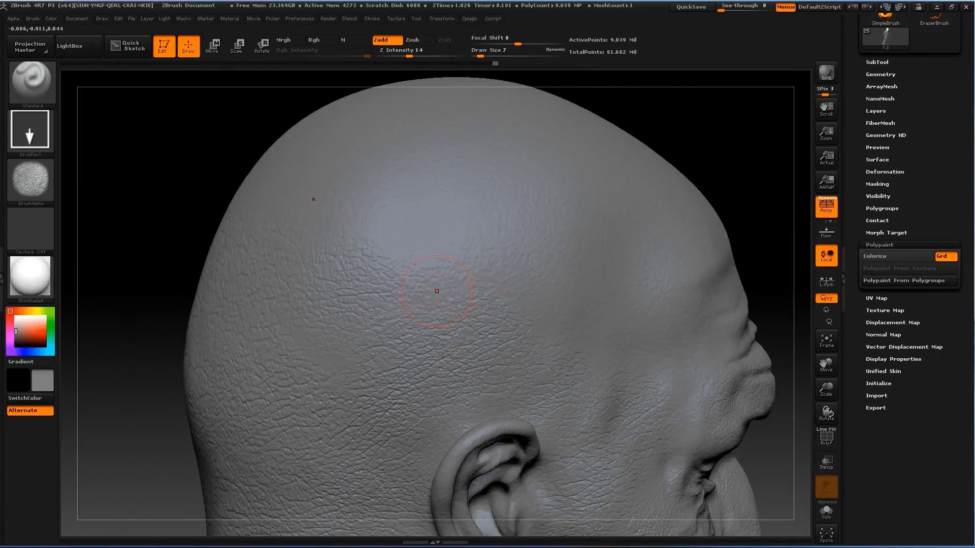
pyautogui.moveTo(436, 291); pyautogui.dragTo(359, 220)
pyautogui.moveTo(283, 285)
pyautogui.mouseDown(button='right')
pyautogui.moveTo(457, 228)
pyautogui.moveTo(477, 242)
pyautogui.moveTo(552, 203)
pyautogui.mouseUp(button='right')
pyautogui.moveTo(498, 145); pyautogui.dragTo(406, 126)
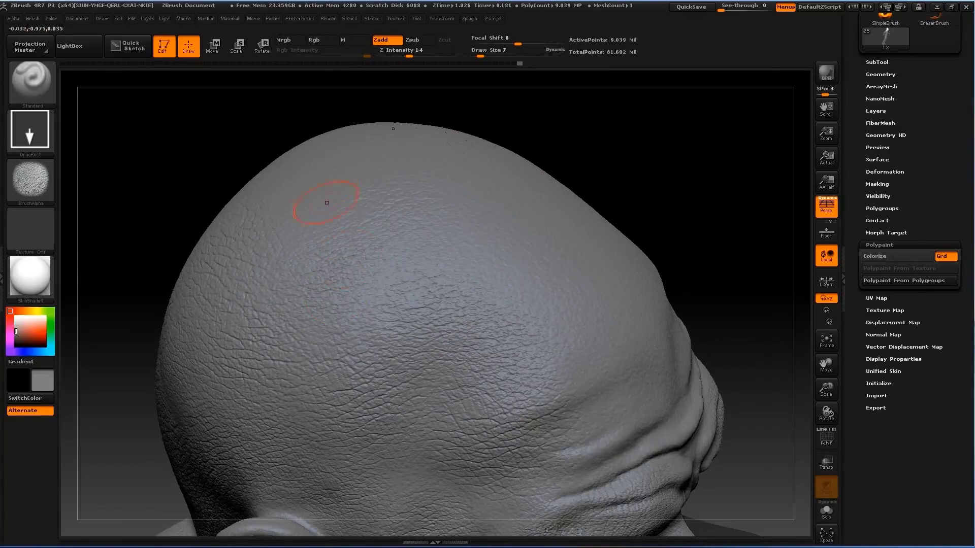
# Step: Orbit around the forehead, brows and eyes to settle on a frontal face view
pyautogui.moveTo(261, 275)
pyautogui.mouseDown(button='right')
pyautogui.moveTo(539, 212)
pyautogui.moveTo(621, 237)
pyautogui.mouseUp(button='right')
pyautogui.moveTo(508, 229)
pyautogui.mouseDown(button='right')
pyautogui.moveTo(457, 203)
pyautogui.moveTo(431, 214)
pyautogui.moveTo(463, 193)
pyautogui.mouseUp(button='right')
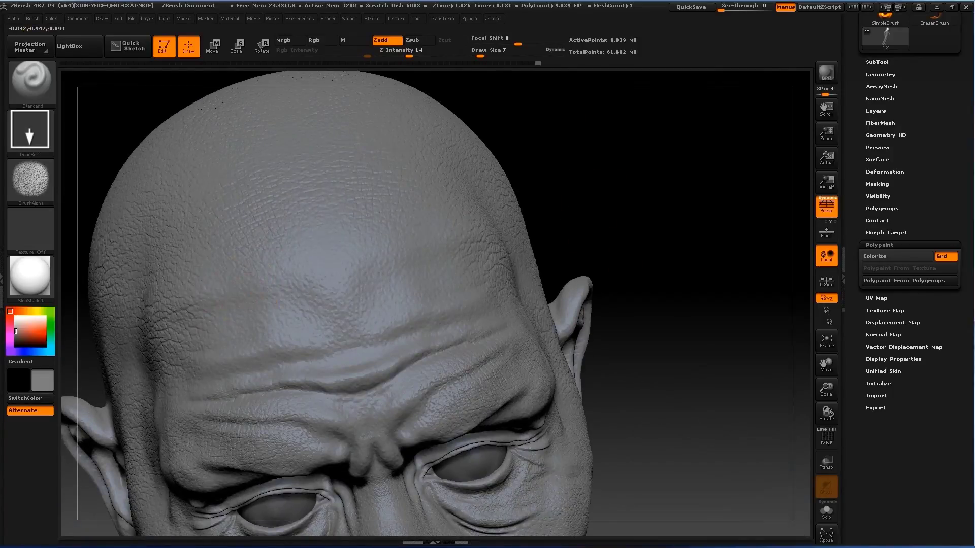
pyautogui.moveTo(416, 254); pyautogui.dragTo(464, 265, button='right')
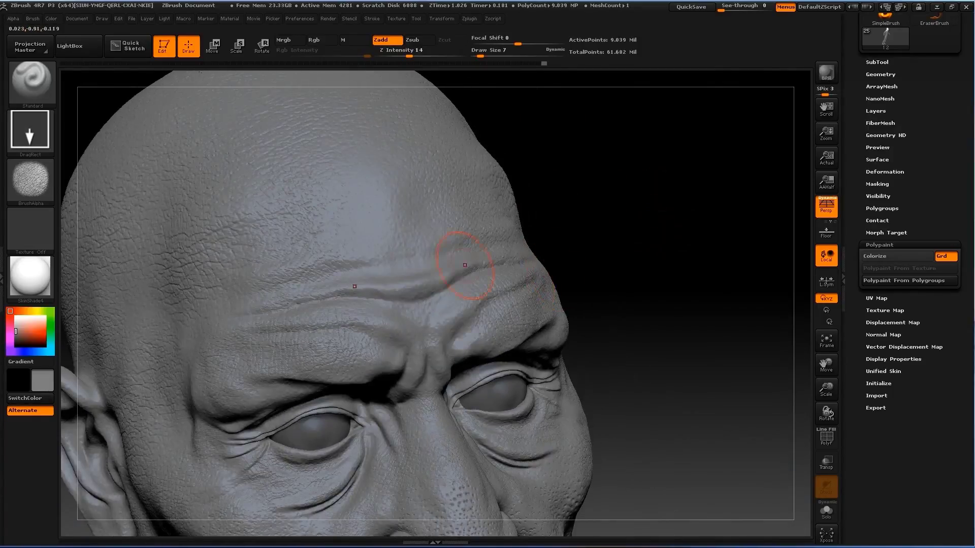
pyautogui.moveTo(437, 297); pyautogui.dragTo(458, 301, button='right')
pyautogui.moveTo(477, 341)
pyautogui.mouseDown(button='right')
pyautogui.moveTo(413, 251)
pyautogui.moveTo(427, 178)
pyautogui.mouseUp(button='right')
pyautogui.moveTo(660, 254)
pyautogui.mouseDown(button='right')
pyautogui.moveTo(677, 272)
pyautogui.moveTo(646, 344)
pyautogui.mouseUp(button='right')
# Step: Shrink the brush slightly and inspect the chin, lips and neck from below and front
pyautogui.press('[')
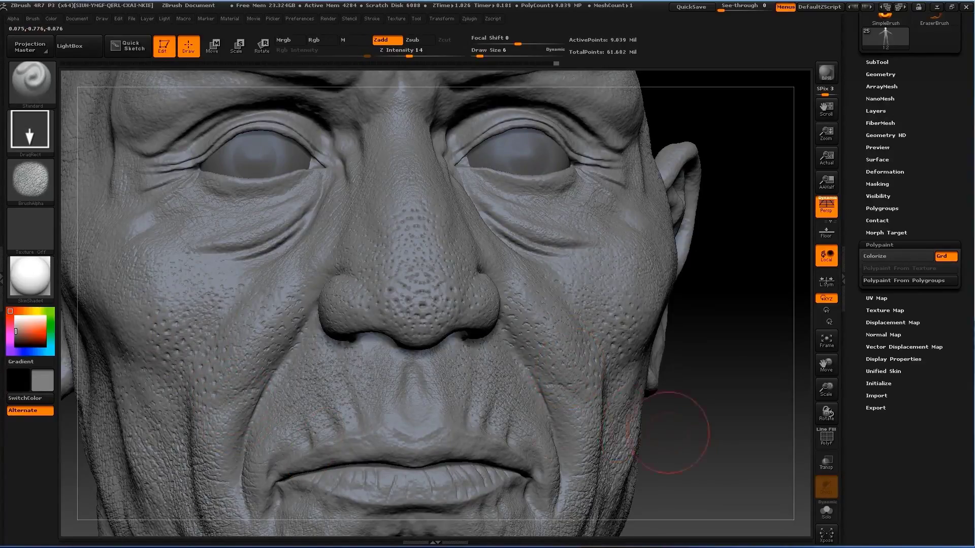
pyautogui.moveTo(668, 433)
pyautogui.mouseDown(button='right')
pyautogui.moveTo(686, 327)
pyautogui.moveTo(680, 254)
pyautogui.mouseUp(button='right')
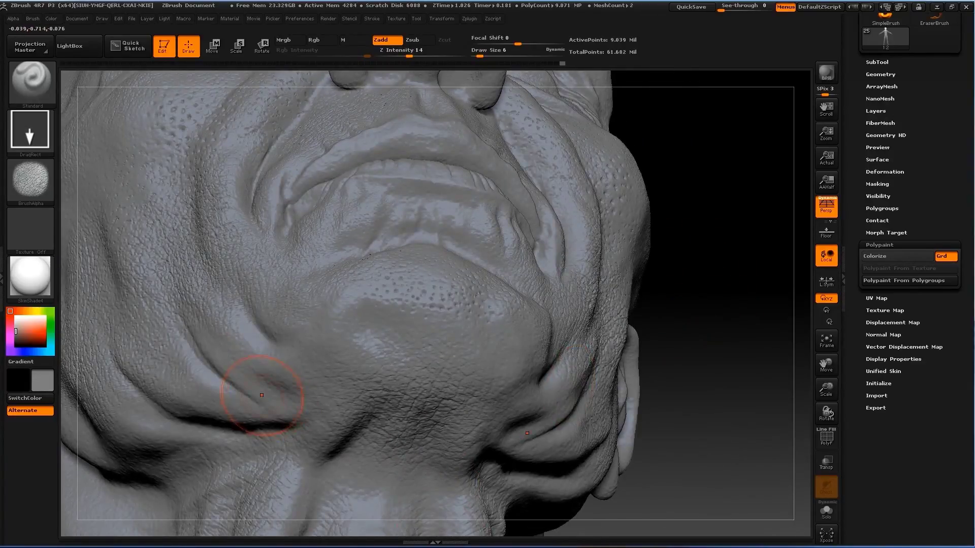
pyautogui.moveTo(454, 473)
pyautogui.mouseDown(button='right')
pyautogui.moveTo(718, 283)
pyautogui.moveTo(679, 431)
pyautogui.mouseUp(button='right')
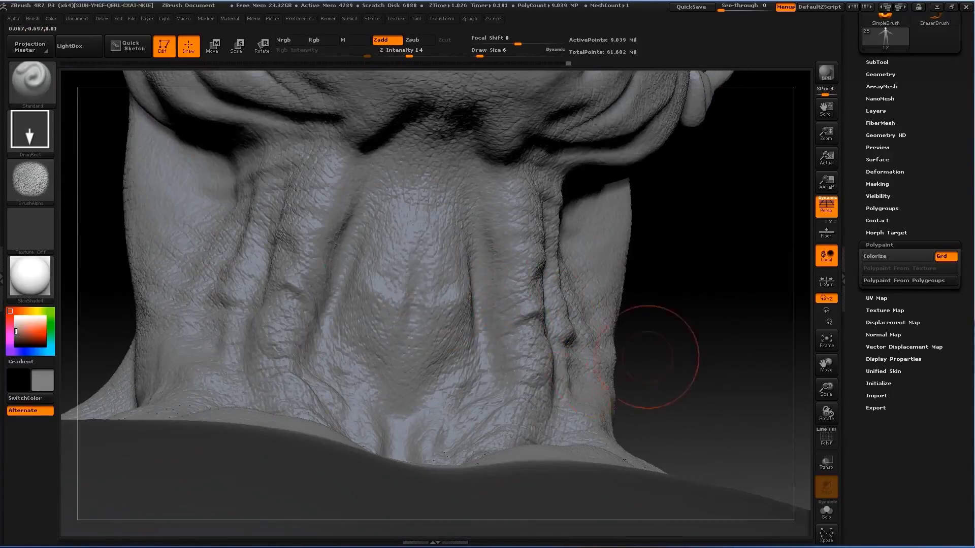
pyautogui.moveTo(653, 348)
pyautogui.mouseDown(button='right')
pyautogui.moveTo(552, 382)
pyautogui.moveTo(573, 366)
pyautogui.moveTo(533, 244)
pyautogui.mouseUp(button='right')
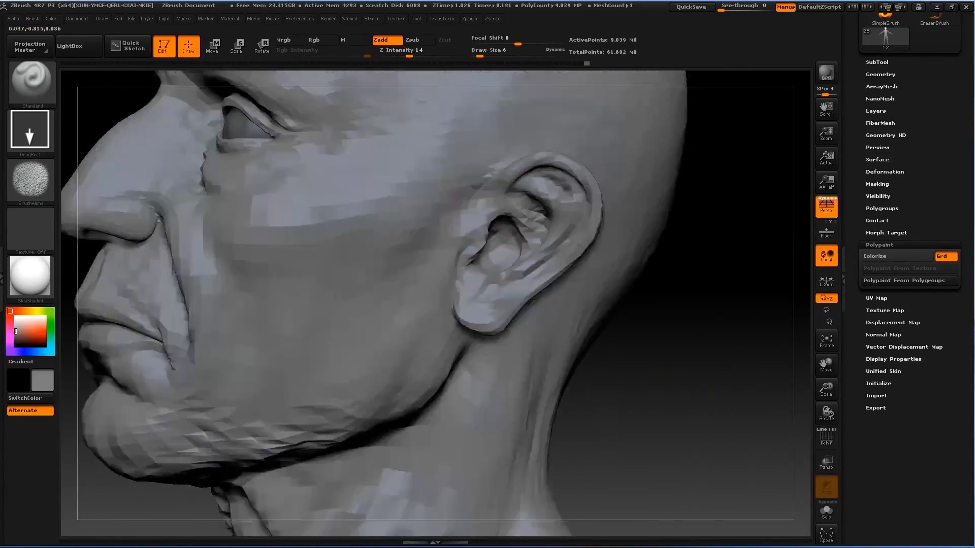
pyautogui.moveTo(536, 201)
pyautogui.mouseDown(button='right')
pyautogui.moveTo(702, 348)
pyautogui.moveTo(678, 350)
pyautogui.moveTo(811, 201)
pyautogui.mouseUp(button='right')
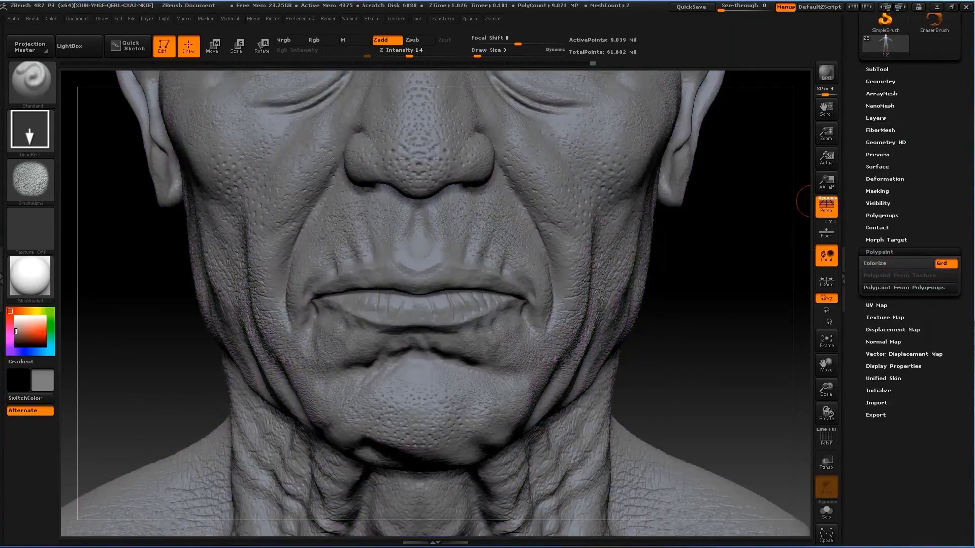
# Step: Make the First layer active, show its polypaint, and raise its strength to about 0.55
pyautogui.click(908, 127)
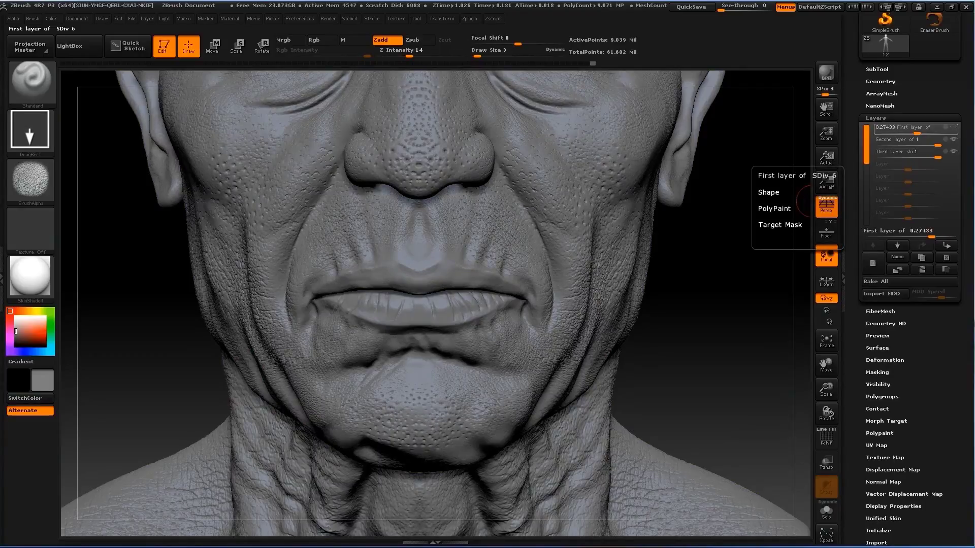
pyautogui.click(811, 206)
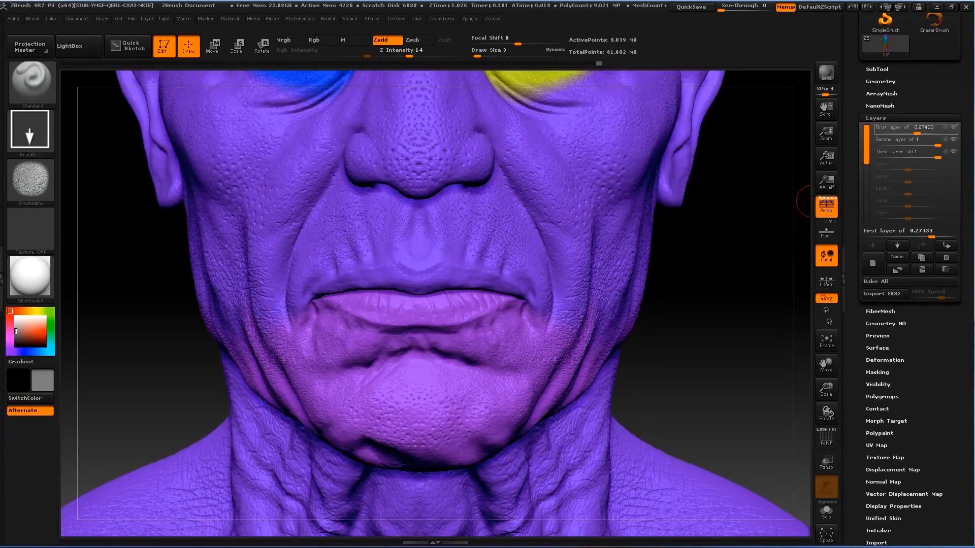
pyautogui.click(877, 69)
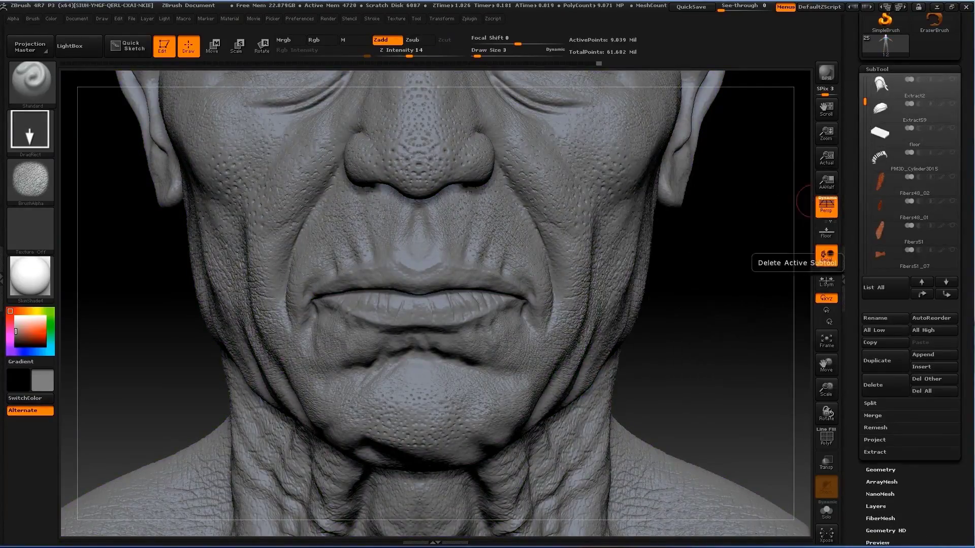
pyautogui.click(875, 506)
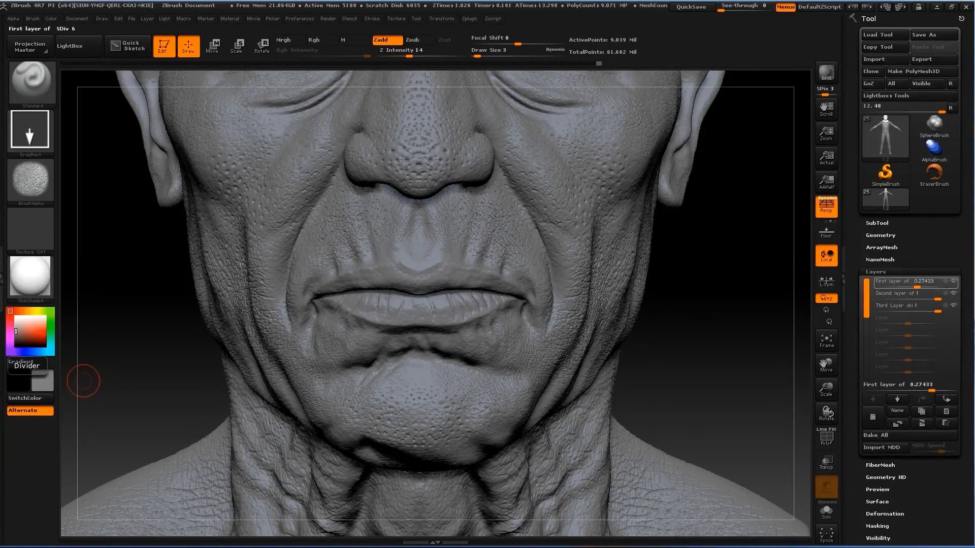
pyautogui.moveTo(916, 287); pyautogui.dragTo(925, 287)
# Step: Turn Colorize off in Polypaint to hide the mesh colours, then return to the Layers list
pyautogui.click(876, 271)
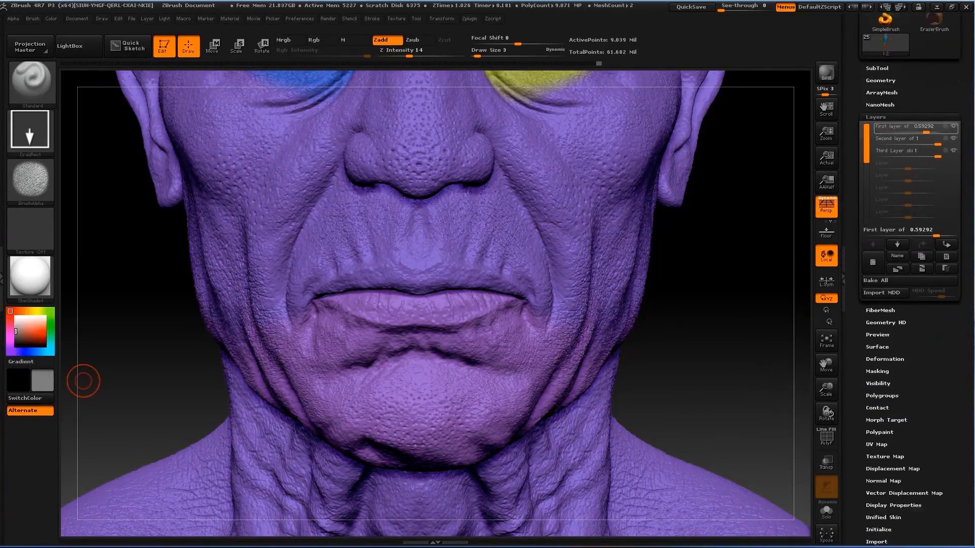
pyautogui.click(878, 382)
pyautogui.click(874, 216)
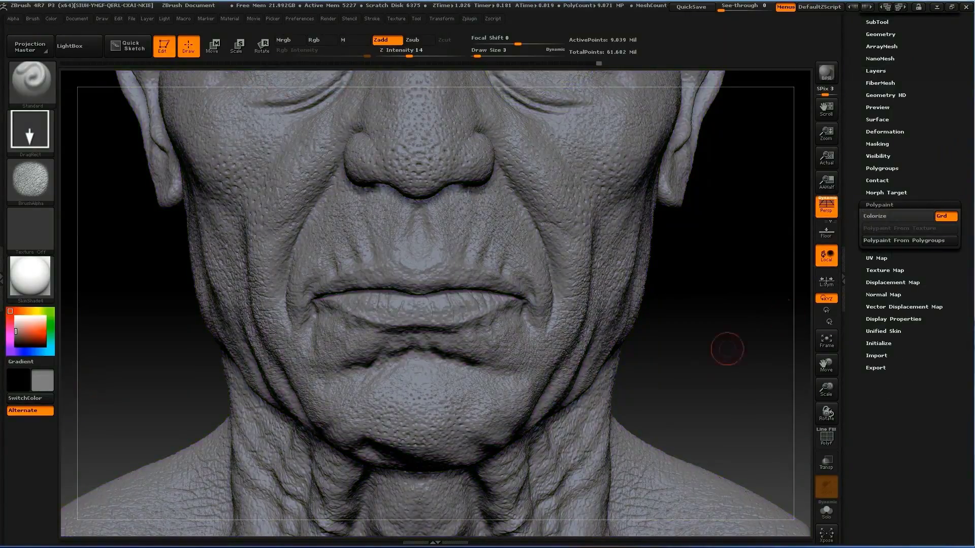
pyautogui.moveTo(725, 348)
pyautogui.mouseDown()
pyautogui.moveTo(669, 437)
pyautogui.moveTo(681, 342)
pyautogui.moveTo(648, 474)
pyautogui.moveTo(762, 303)
pyautogui.mouseUp()
pyautogui.click(879, 205)
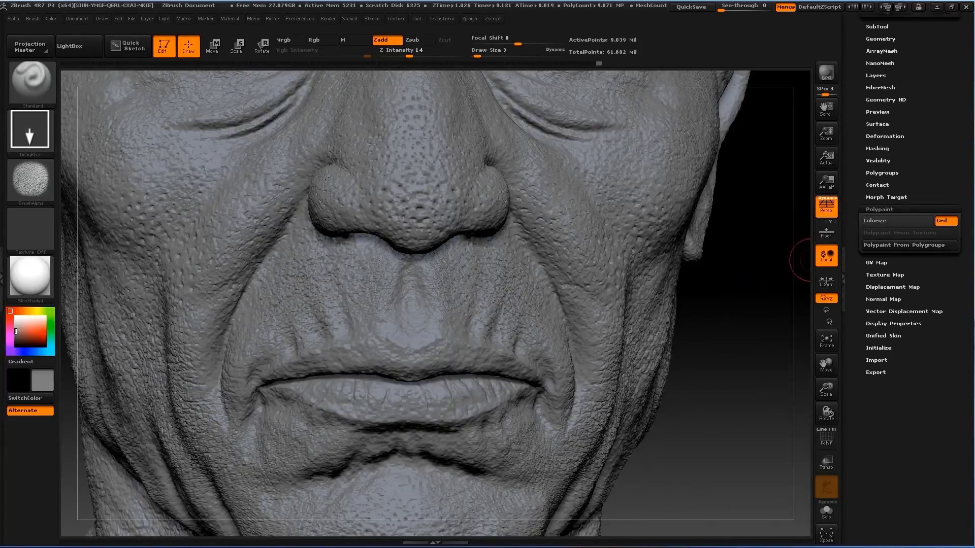
pyautogui.scroll(3, 909, 152)
pyautogui.click(876, 185)
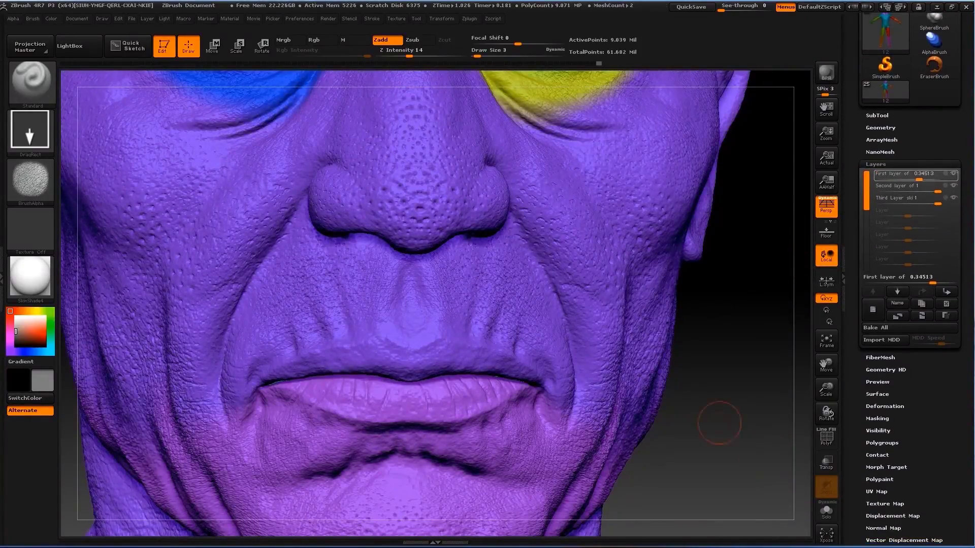
# Step: Set the brush to FreeHand stroke with Alpha Off, Rgb on and Zadd off
pyautogui.click(30, 131)
pyautogui.click(78, 137)
pyautogui.click(31, 131)
pyautogui.click(101, 137)
pyautogui.click(30, 181)
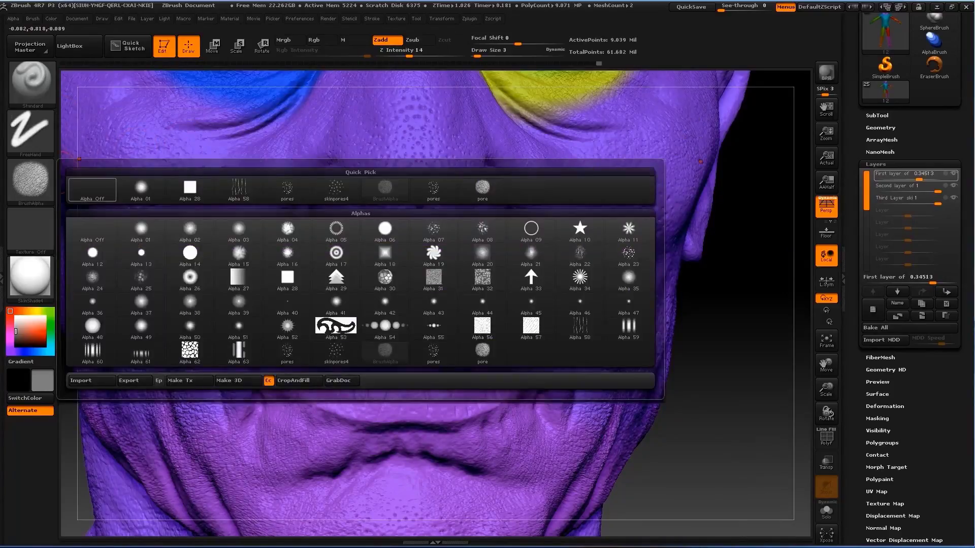
pyautogui.click(93, 191)
pyautogui.click(315, 39)
pyautogui.click(381, 39)
# Step: Adjust the brush size, dismiss the polypaint layers warning, and zoom in on the neck
pyautogui.press('s')
pyautogui.moveTo(517, 303); pyautogui.dragTo(558, 302)
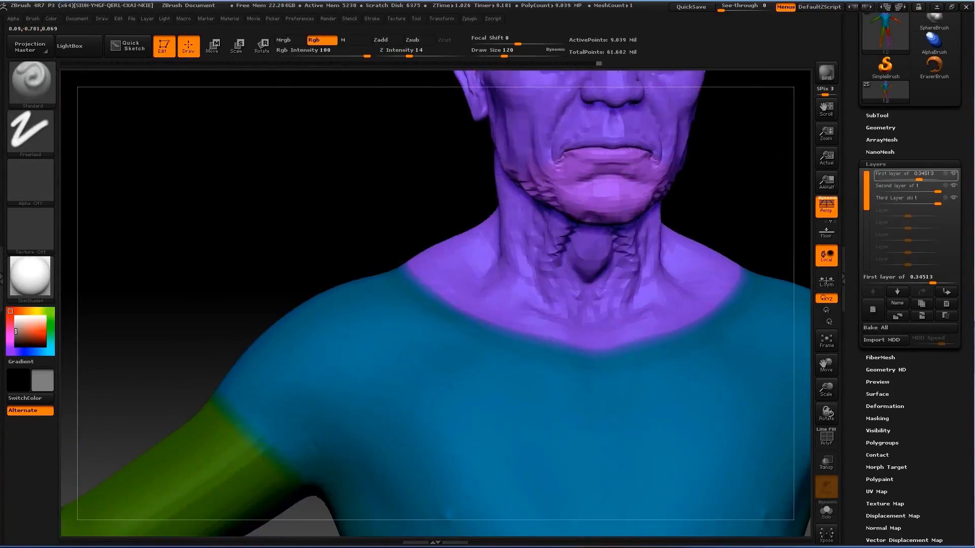
pyautogui.click(485, 300)
pyautogui.press('s')
pyautogui.moveTo(731, 242); pyautogui.dragTo(690, 243)
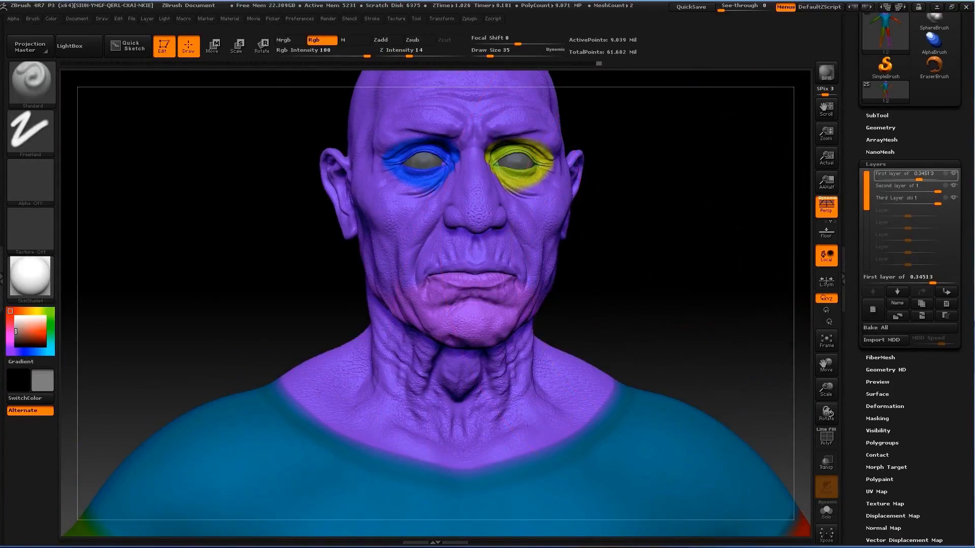
pyautogui.keyDown('alt'); pyautogui.moveTo(749, 350); pyautogui.dragTo(749, 284); pyautogui.keyUp('alt')
# Step: Hide the polypaint colours again, turn Zadd back on and Rgb off
pyautogui.click(878, 479)
pyautogui.click(897, 309)
pyautogui.press('f')
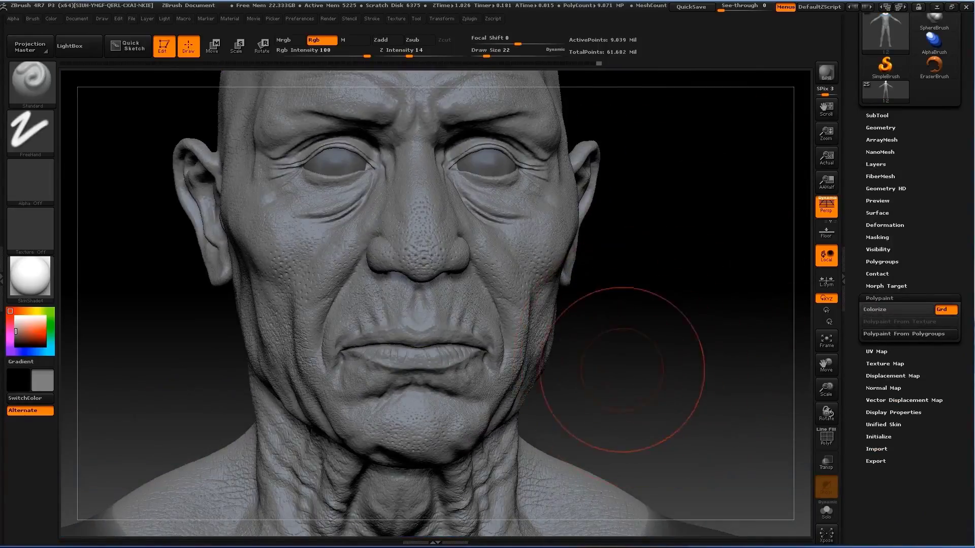
pyautogui.press('s')
pyautogui.moveTo(675, 244)
pyautogui.mouseDown()
pyautogui.moveTo(660, 361)
pyautogui.moveTo(648, 363)
pyautogui.mouseUp()
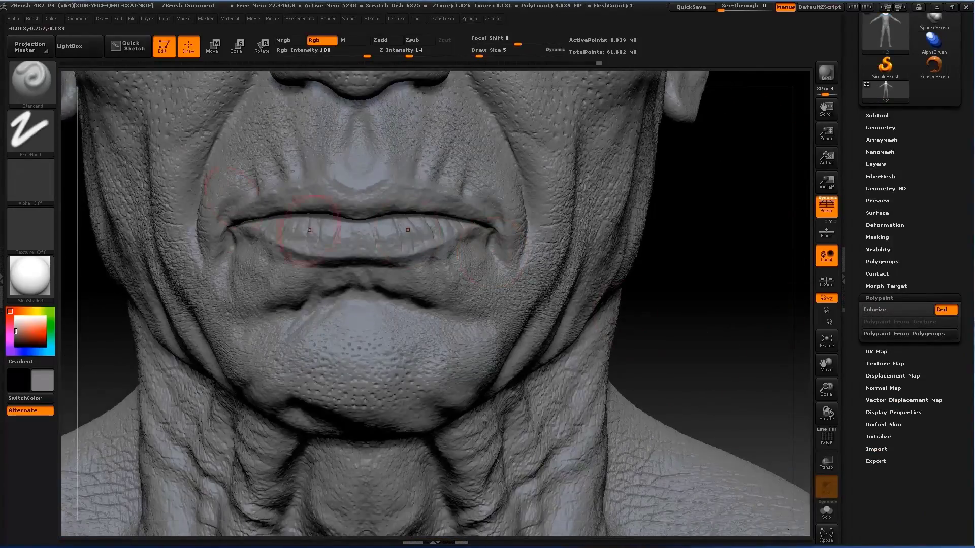
pyautogui.click(387, 40)
pyautogui.click(314, 40)
# Step: Add a new sculpt layer named 'Forth Layer of 1'
pyautogui.click(875, 164)
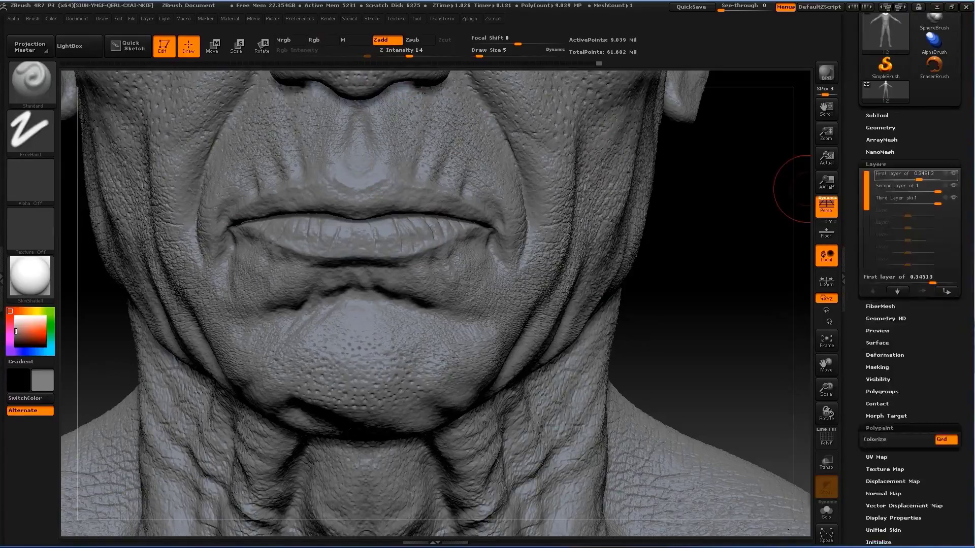
pyautogui.click(873, 310)
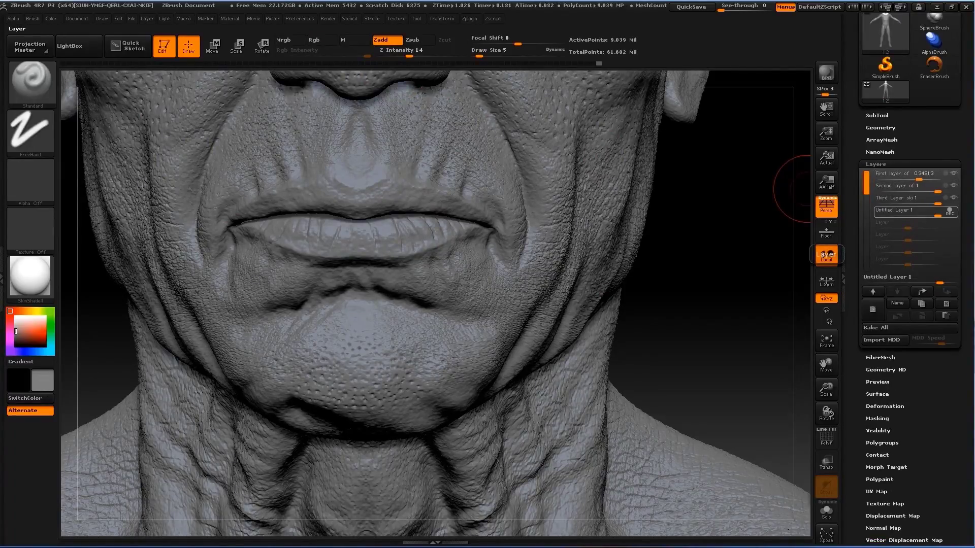
pyautogui.click(897, 303)
pyautogui.write('Forth Layer of ski')
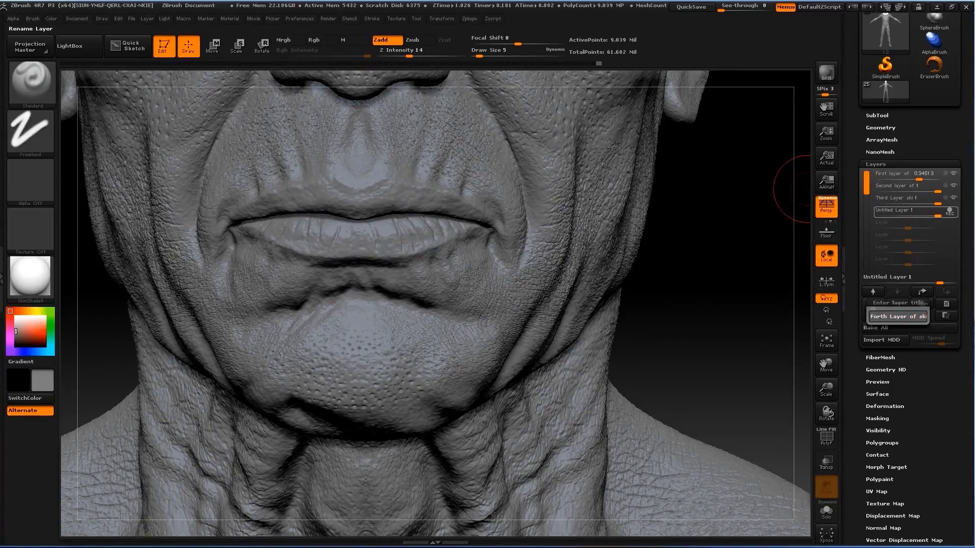
pyautogui.press('Return')
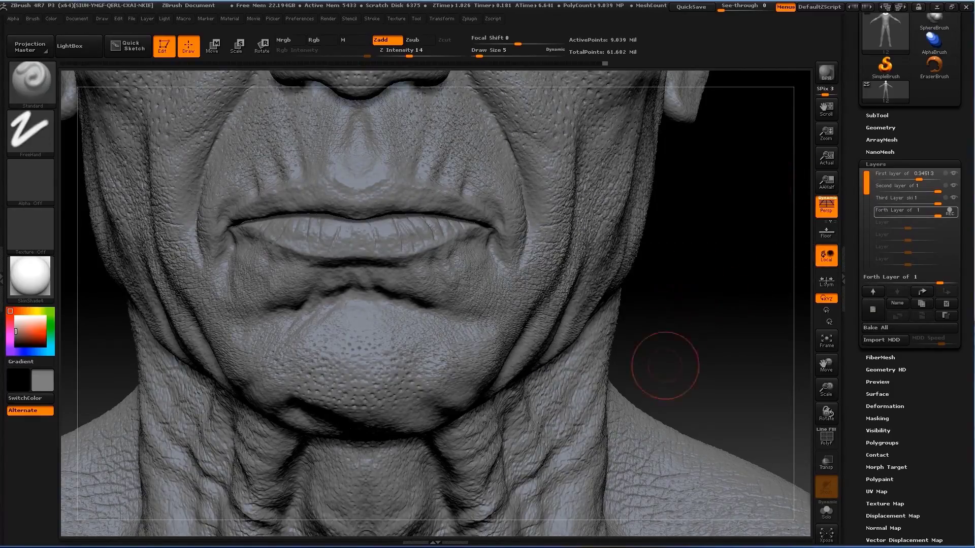
# Step: Set the brush to Spray stroke with the skinpores4 alpha at Z Intensity 16
pyautogui.moveTo(668, 364)
pyautogui.keyDown('alt'); pyautogui.mouseDown()
pyautogui.moveTo(696, 357)
pyautogui.moveTo(788, 218)
pyautogui.mouseUp(); pyautogui.keyUp('alt')
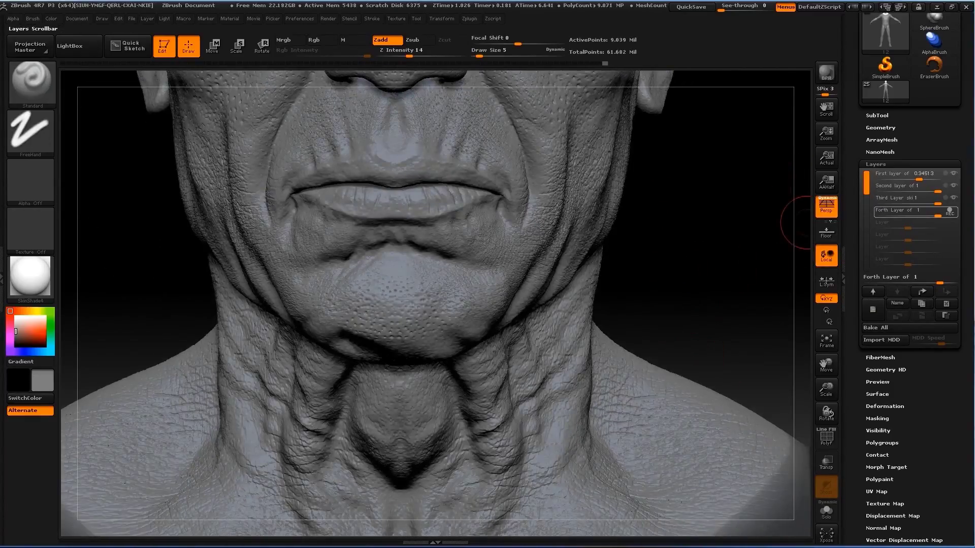
pyautogui.moveTo(671, 226)
pyautogui.keyDown('alt'); pyautogui.mouseDown()
pyautogui.moveTo(710, 333)
pyautogui.moveTo(106, 130)
pyautogui.mouseUp(); pyautogui.keyUp('alt')
pyautogui.click(31, 131)
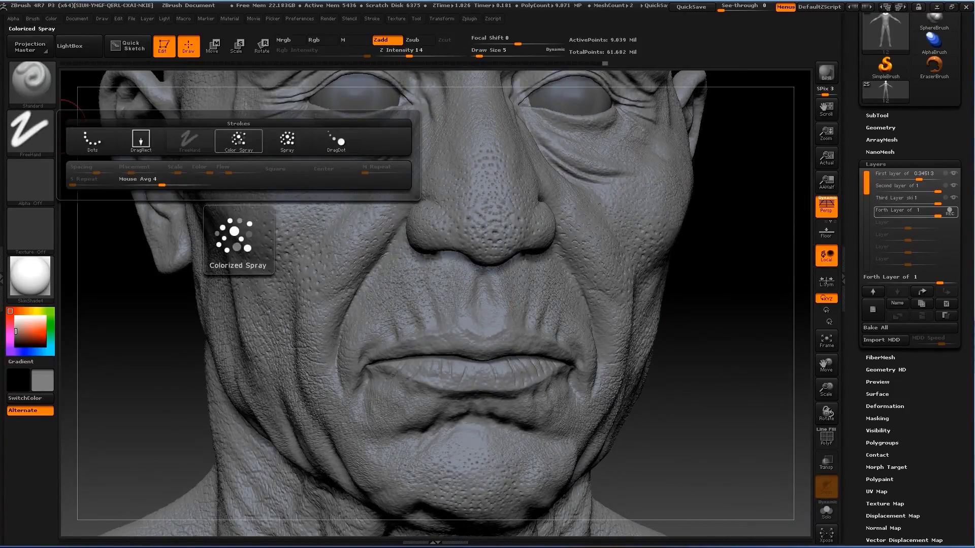
pyautogui.click(287, 141)
pyautogui.click(30, 181)
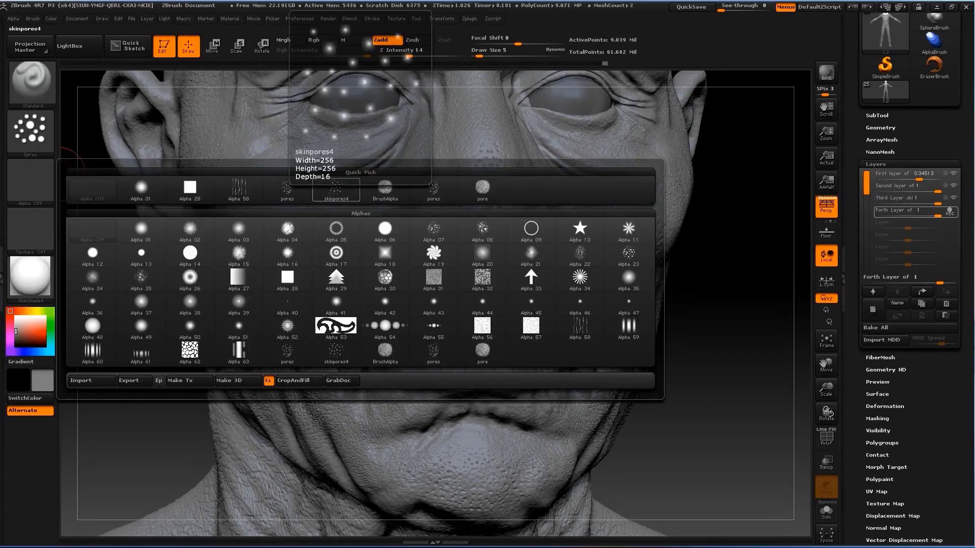
pyautogui.click(336, 188)
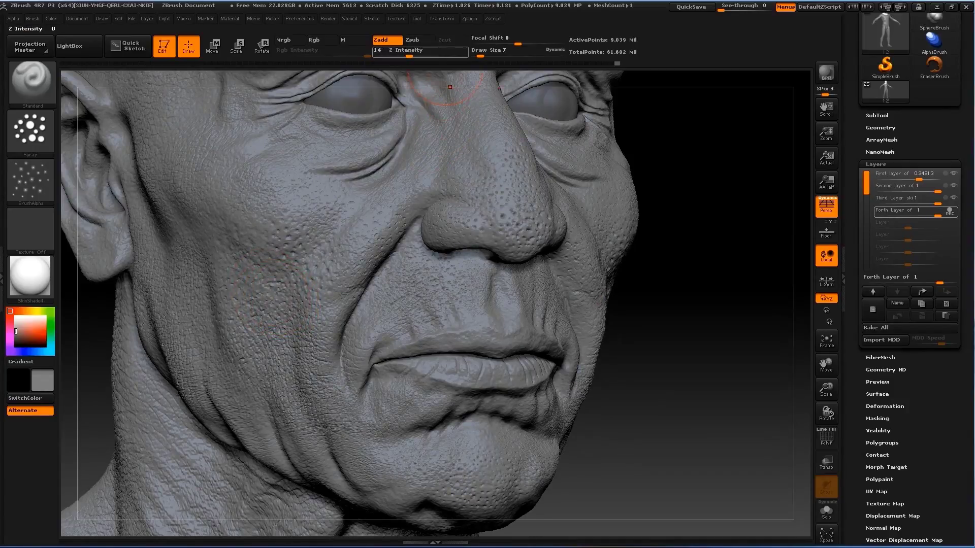
pyautogui.moveTo(408, 56); pyautogui.dragTo(412, 56)
# Step: Switch the brush alpha to Alpha 07
pyautogui.moveTo(681, 375); pyautogui.dragTo(578, 269)
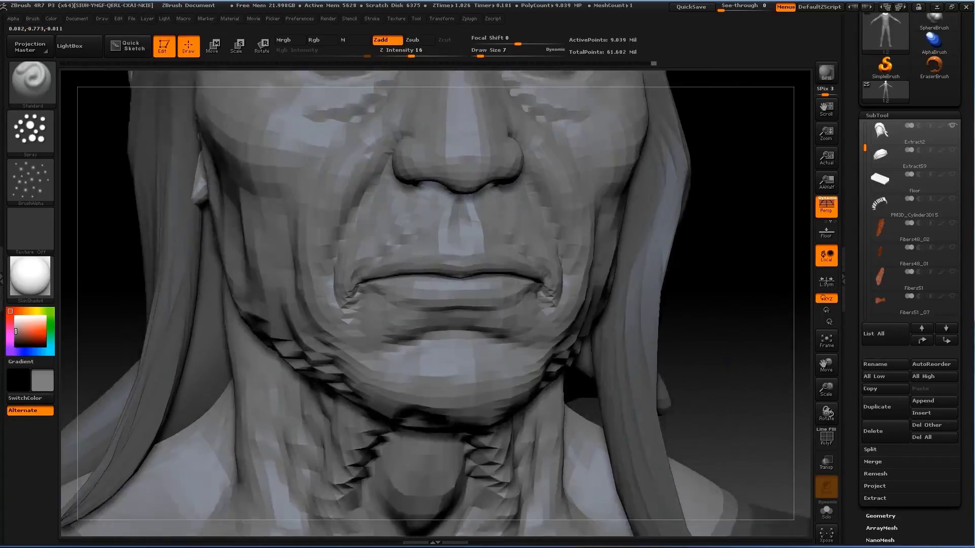
pyautogui.click(31, 180)
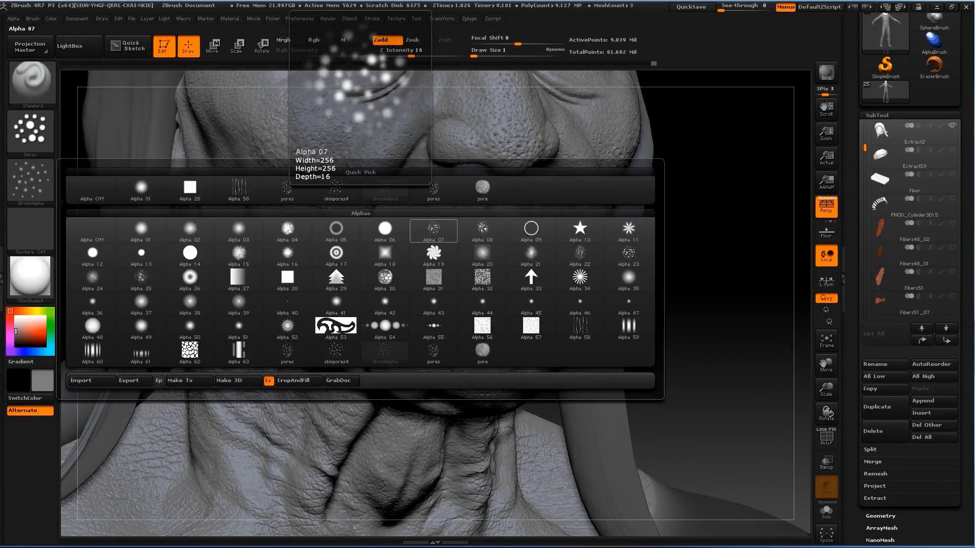
pyautogui.click(433, 231)
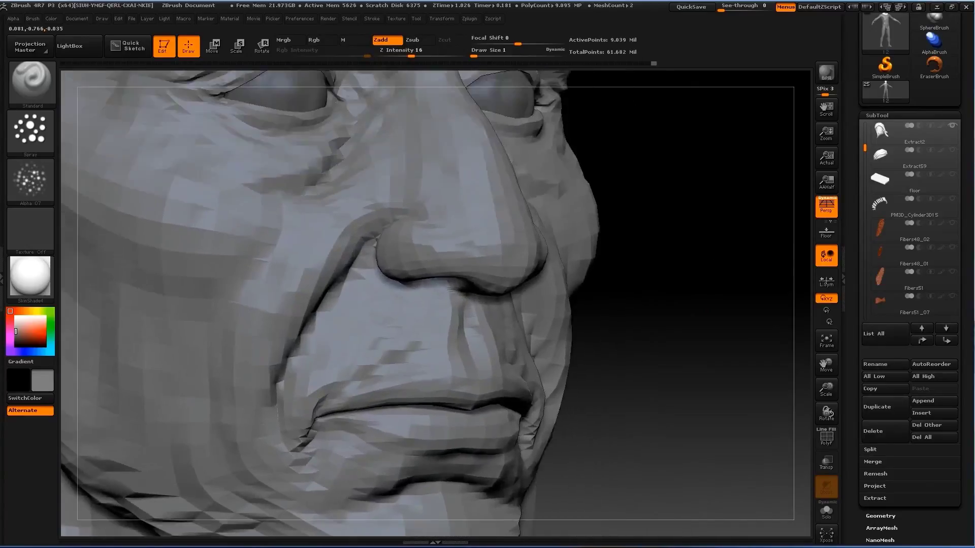
# Step: With DragRect stroke at Z Intensity 31, stamp fine bumps along the fold beside the nostril
pyautogui.click(31, 132)
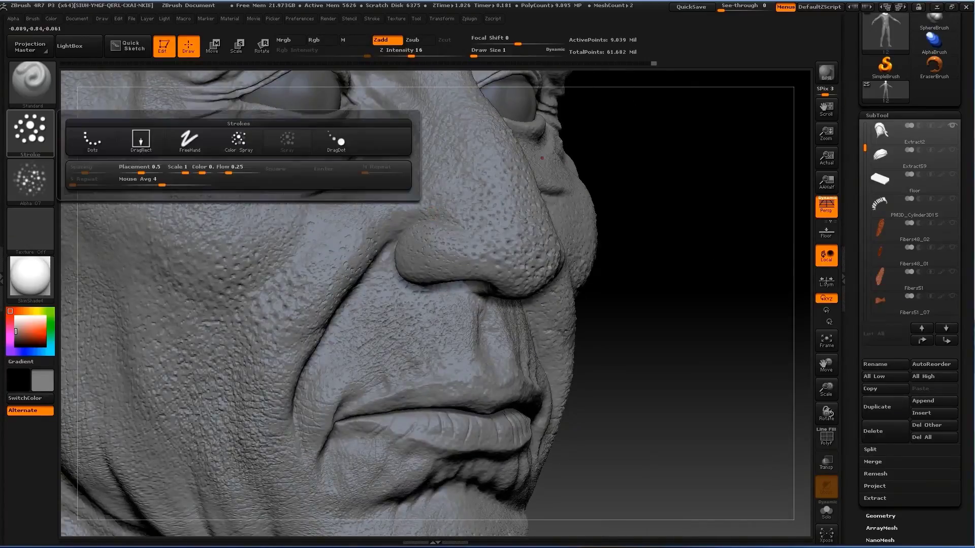
pyautogui.click(141, 140)
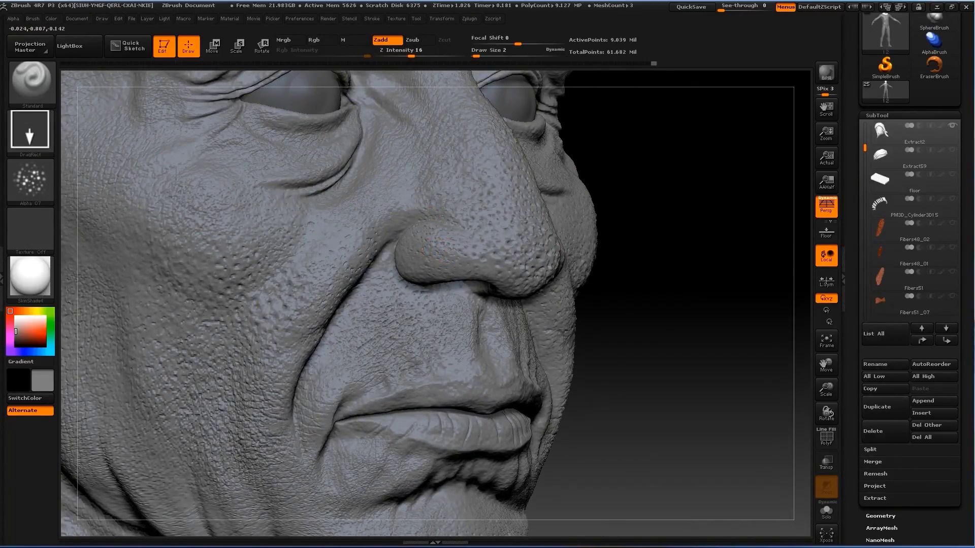
pyautogui.moveTo(411, 56); pyautogui.dragTo(418, 55)
pyautogui.moveTo(664, 366); pyautogui.dragTo(491, 296)
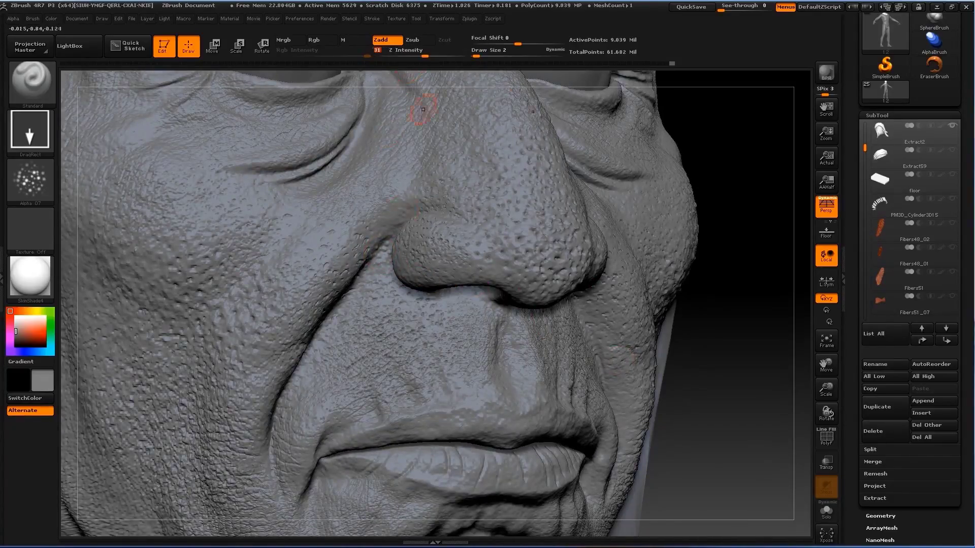
pyautogui.moveTo(418, 56); pyautogui.dragTo(425, 55)
pyautogui.moveTo(370, 276)
pyautogui.mouseDown()
pyautogui.moveTo(386, 257)
pyautogui.moveTo(392, 209)
pyautogui.mouseUp()
pyautogui.press('ctrl')
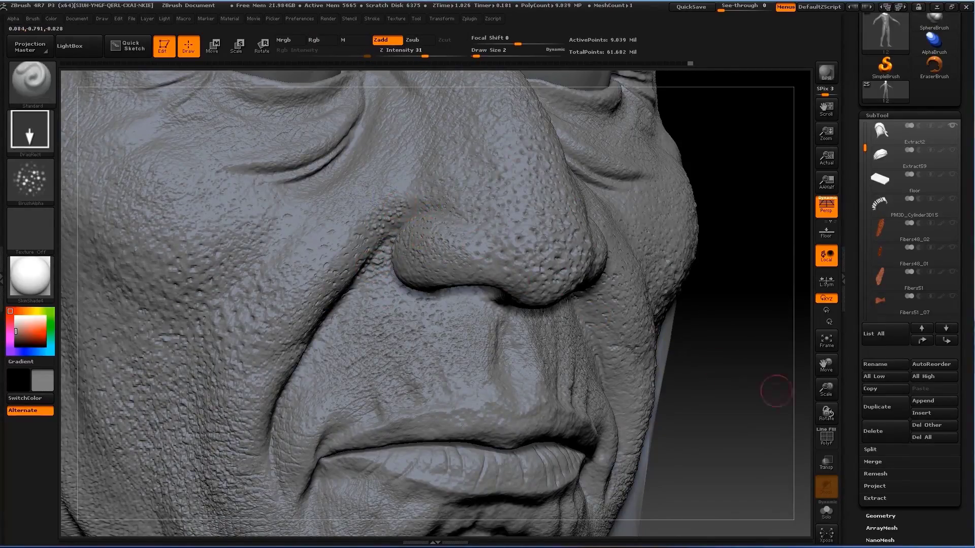
# Step: Lower Z Intensity to 22, inspect the face from several angles, and turn the alpha off
pyautogui.moveTo(772, 391)
pyautogui.keyDown('alt'); pyautogui.mouseDown()
pyautogui.moveTo(674, 354)
pyautogui.moveTo(661, 277)
pyautogui.moveTo(664, 330)
pyautogui.moveTo(463, 271)
pyautogui.mouseUp(); pyautogui.keyUp('alt')
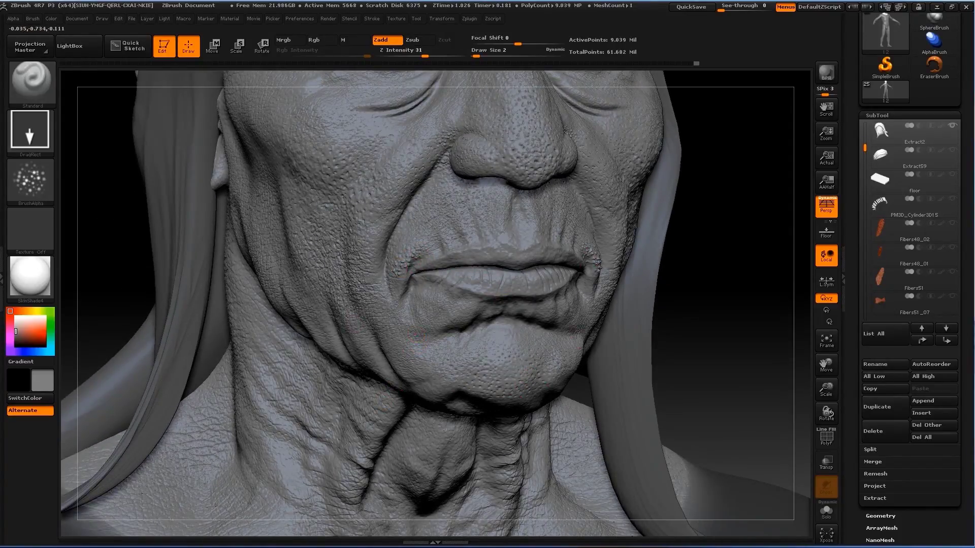
pyautogui.moveTo(424, 55); pyautogui.dragTo(416, 55)
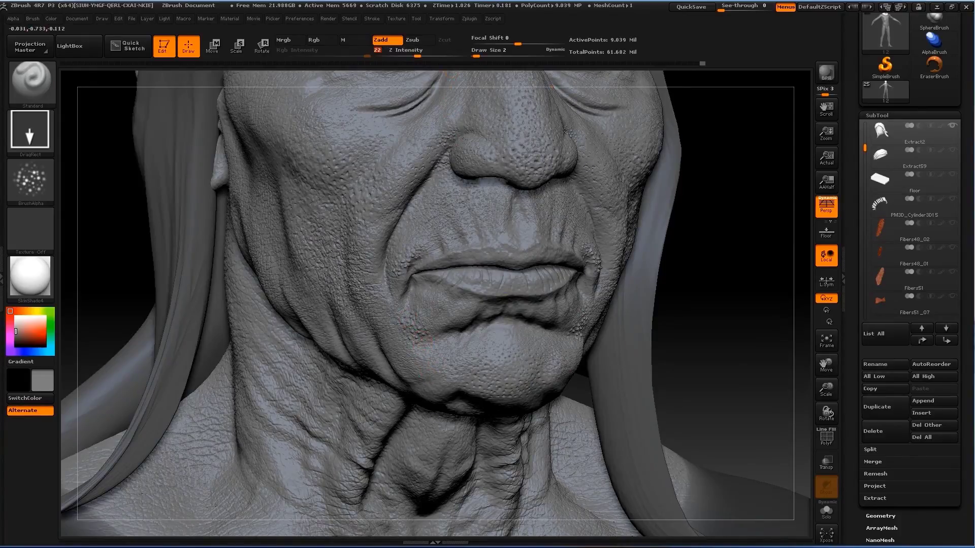
pyautogui.moveTo(423, 316); pyautogui.dragTo(432, 336)
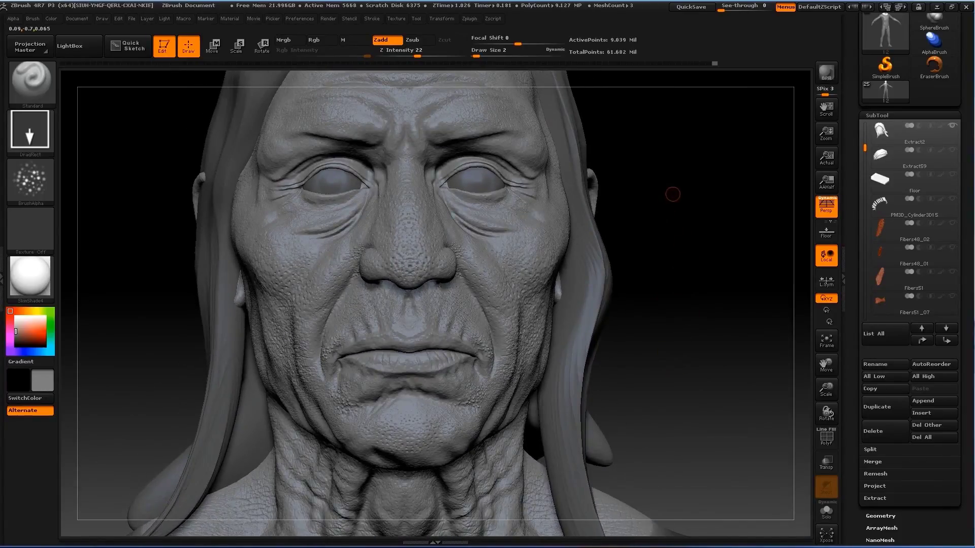
pyautogui.moveTo(673, 194); pyautogui.dragTo(692, 283)
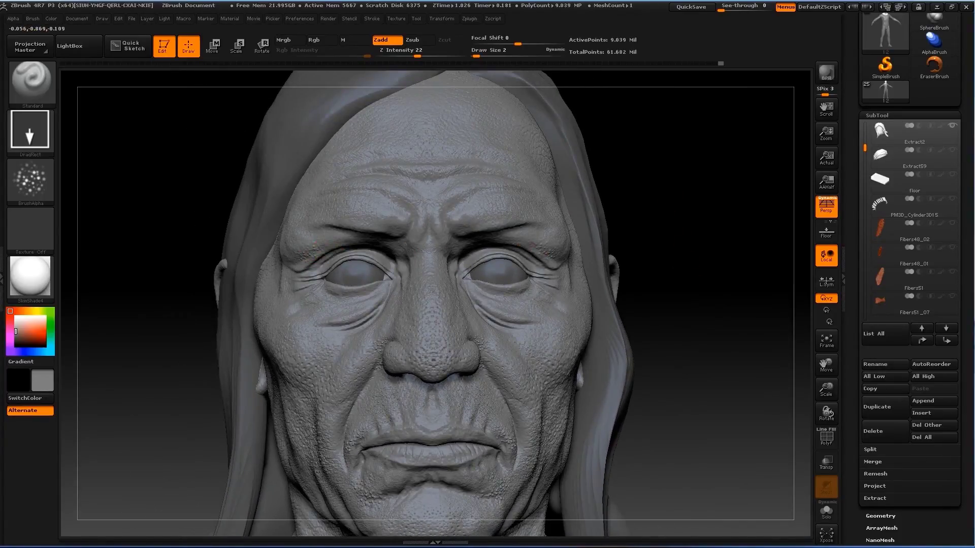
pyautogui.moveTo(291, 257); pyautogui.dragTo(615, 332)
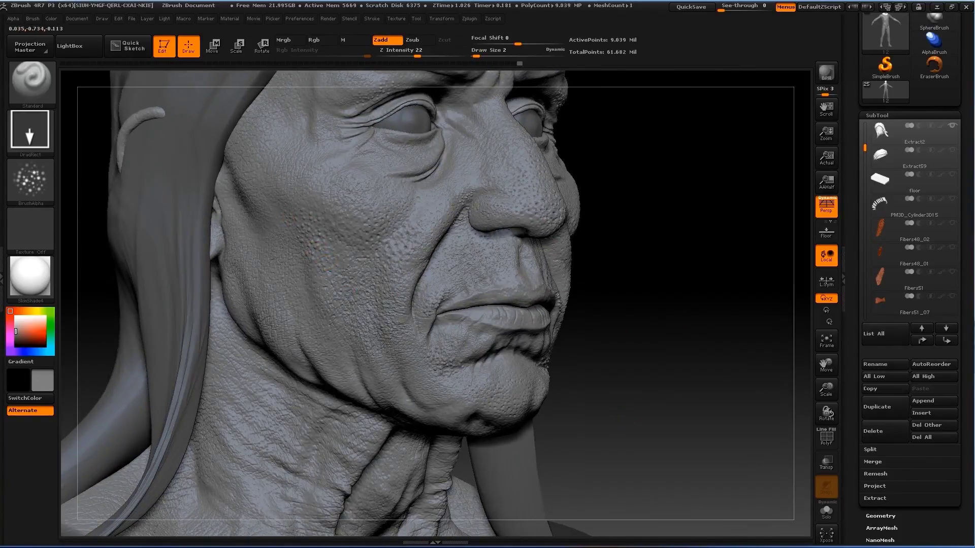
pyautogui.keyDown('alt'); pyautogui.moveTo(685, 356); pyautogui.dragTo(610, 254); pyautogui.keyUp('alt')
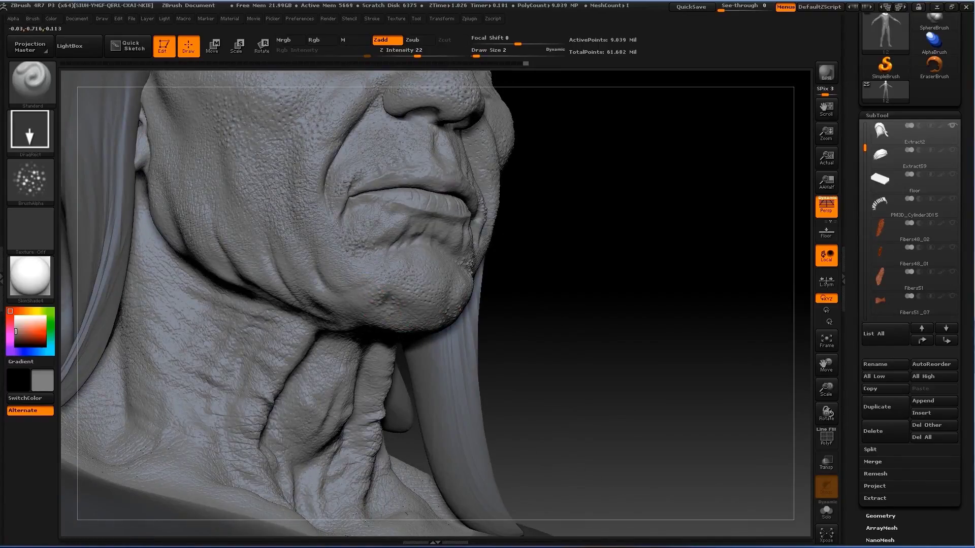
pyautogui.moveTo(558, 311)
pyautogui.mouseDown()
pyautogui.moveTo(633, 329)
pyautogui.moveTo(355, 304)
pyautogui.mouseUp()
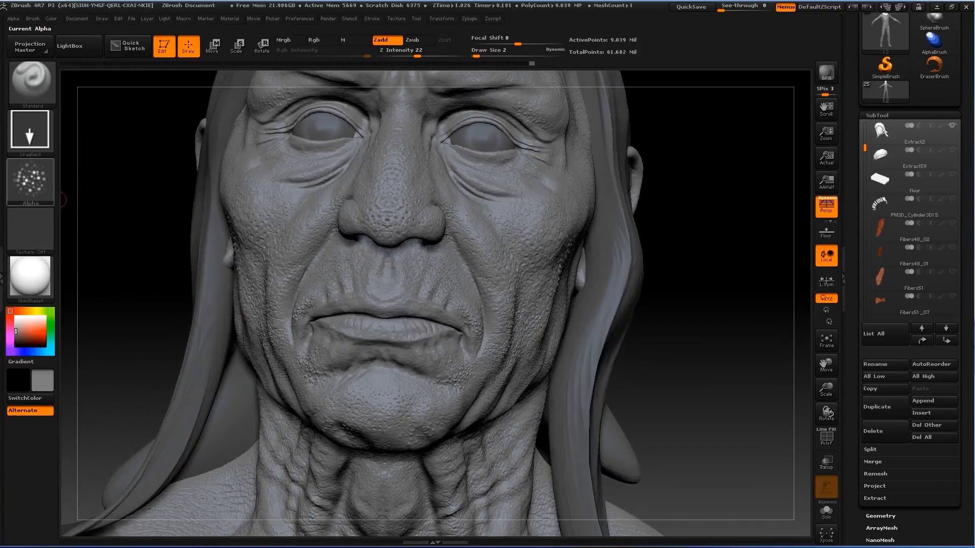
pyautogui.click(30, 180)
pyautogui.click(93, 190)
pyautogui.click(31, 132)
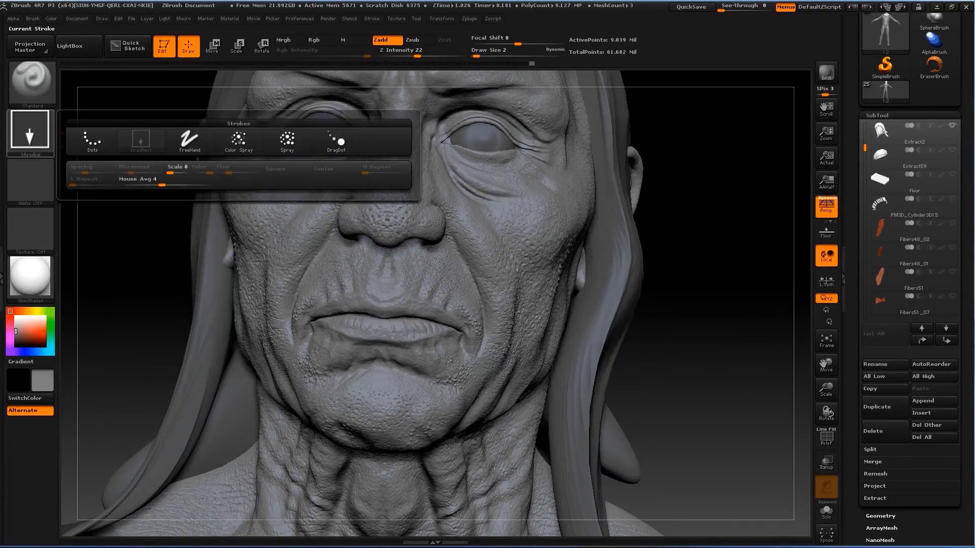
# Step: Switch to FreeHand stroke at Draw Size 1 and raise Z Intensity to 40
pyautogui.click(93, 142)
pyautogui.moveTo(356, 305)
pyautogui.keyDown('alt'); pyautogui.mouseDown()
pyautogui.moveTo(609, 305)
pyautogui.moveTo(260, 284)
pyautogui.mouseUp(); pyautogui.keyUp('alt')
pyautogui.moveTo(610, 224); pyautogui.dragTo(467, 240)
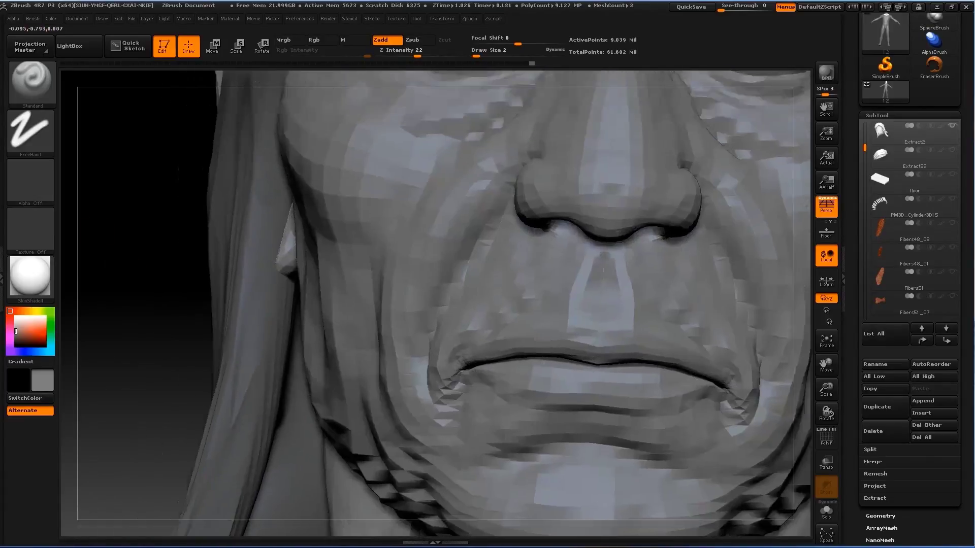
pyautogui.press('s')
pyautogui.press('u')
pyautogui.moveTo(426, 56); pyautogui.dragTo(432, 55)
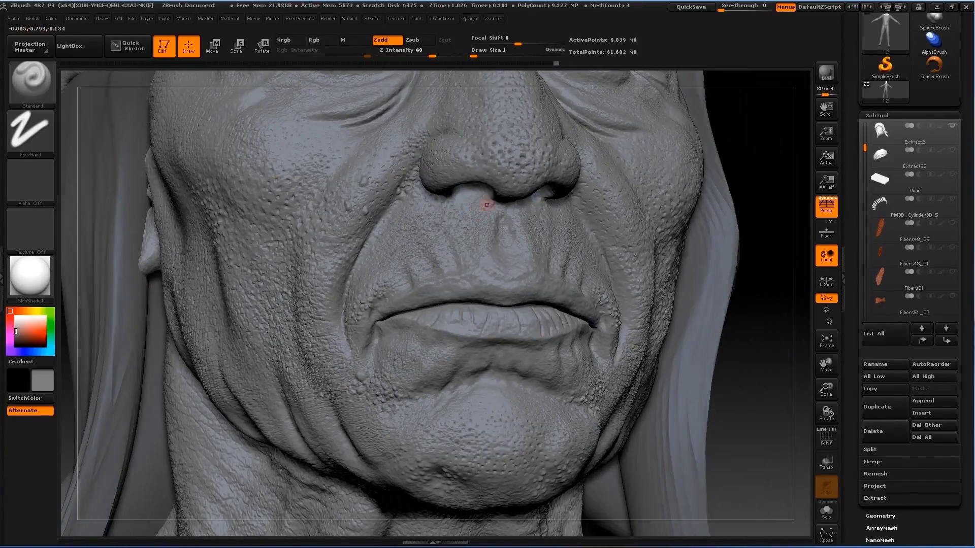
# Step: Inspect the mouth, cheek and neck creases close up, ending on a front view
pyautogui.moveTo(790, 299)
pyautogui.mouseDown()
pyautogui.moveTo(685, 258)
pyautogui.moveTo(457, 375)
pyautogui.mouseUp()
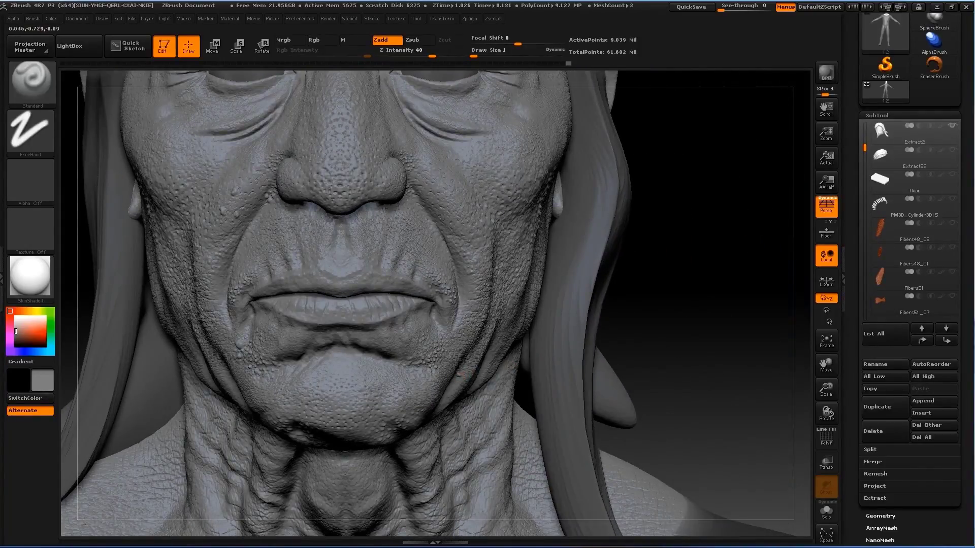
pyautogui.moveTo(471, 345)
pyautogui.mouseDown()
pyautogui.moveTo(777, 204)
pyautogui.moveTo(107, 357)
pyautogui.mouseUp()
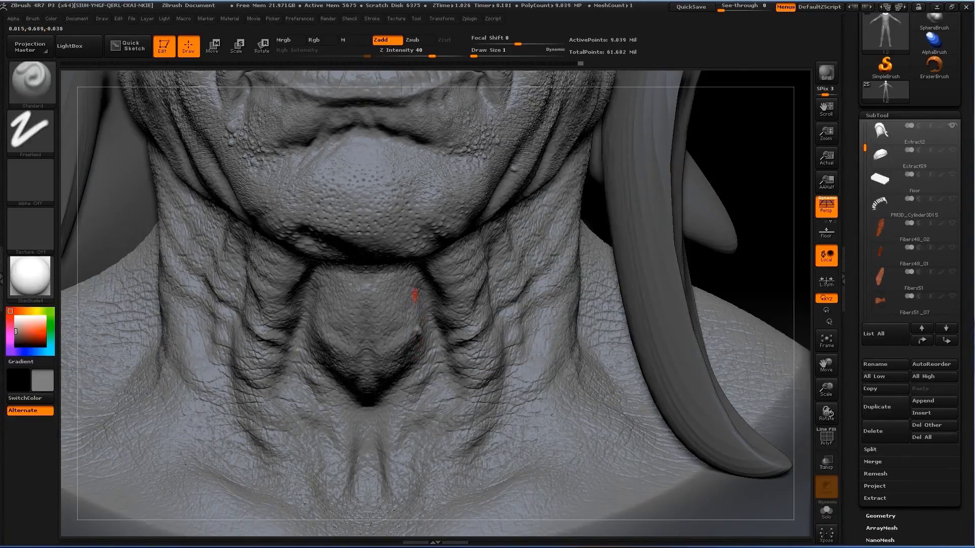
pyautogui.moveTo(416, 293); pyautogui.dragTo(520, 301)
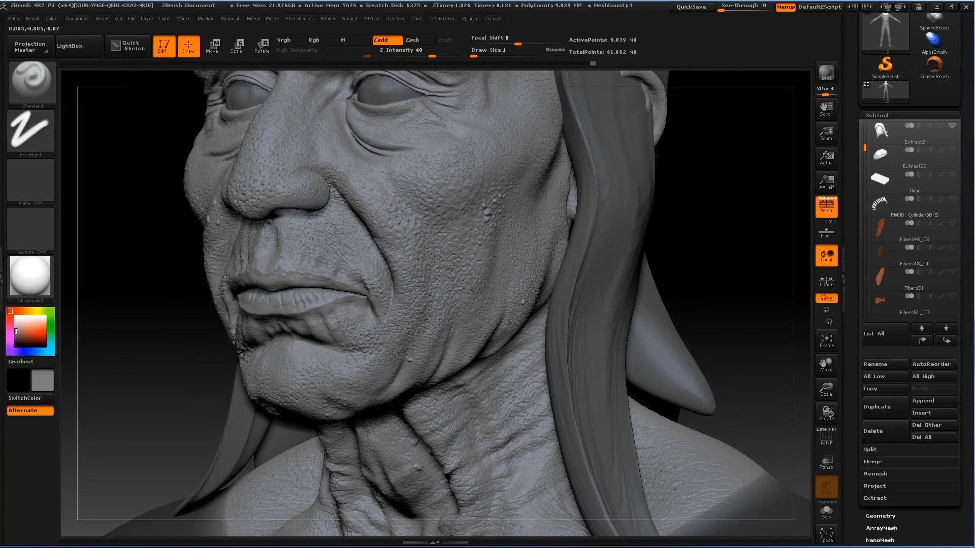
pyautogui.moveTo(670, 231)
pyautogui.mouseDown()
pyautogui.moveTo(676, 214)
pyautogui.moveTo(634, 218)
pyautogui.moveTo(642, 264)
pyautogui.moveTo(217, 320)
pyautogui.moveTo(370, 286)
pyautogui.mouseUp()
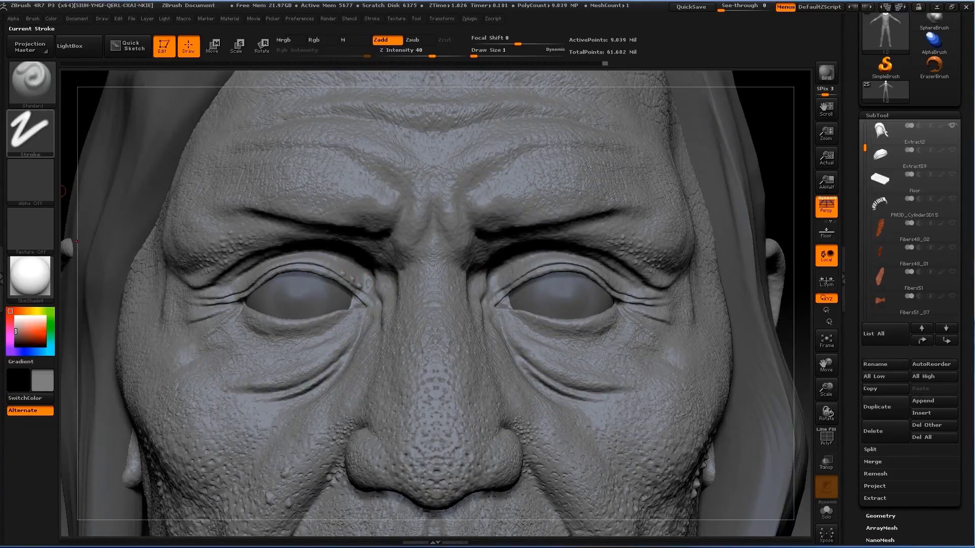
# Step: Set DragRect stroke with BrushAlpha at Z Intensity 24 and stamp pores beside the eye
pyautogui.click(31, 132)
pyautogui.click(288, 142)
pyautogui.click(31, 180)
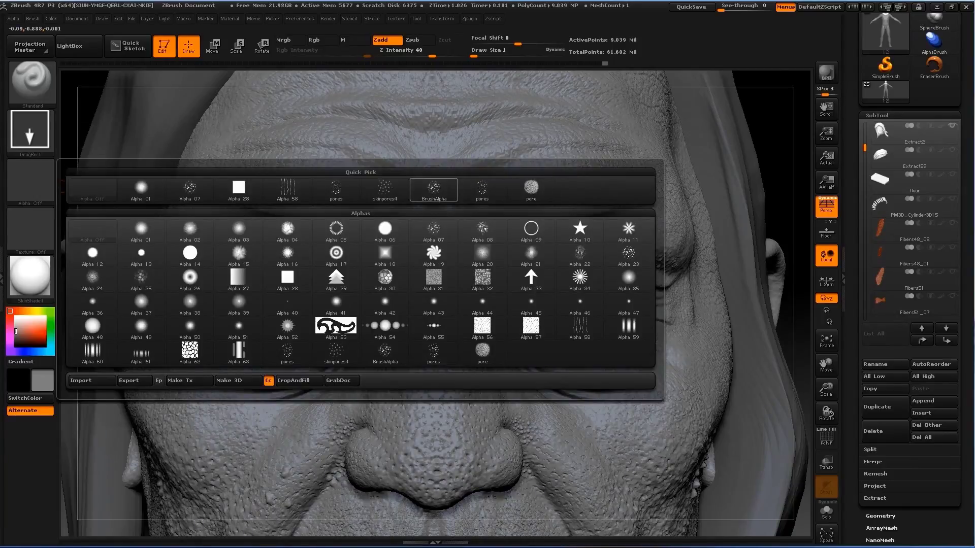
pyautogui.click(434, 188)
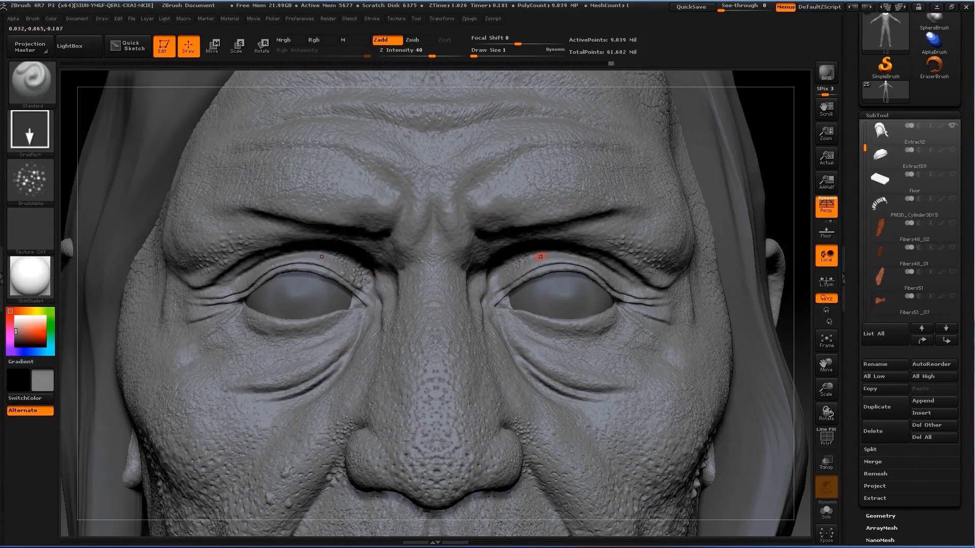
pyautogui.click(420, 50)
pyautogui.write('24')
pyautogui.moveTo(432, 56); pyautogui.dragTo(419, 56)
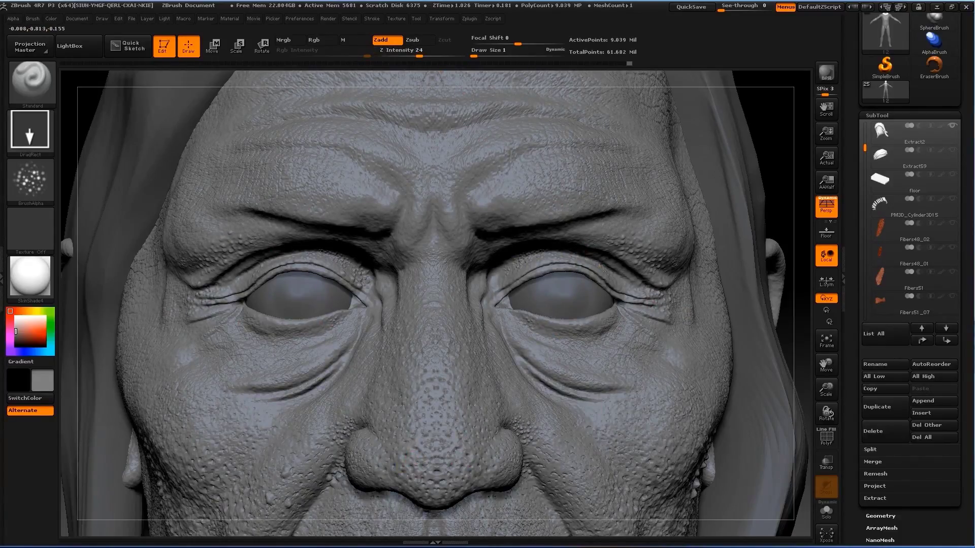
pyautogui.moveTo(143, 378); pyautogui.dragTo(457, 322)
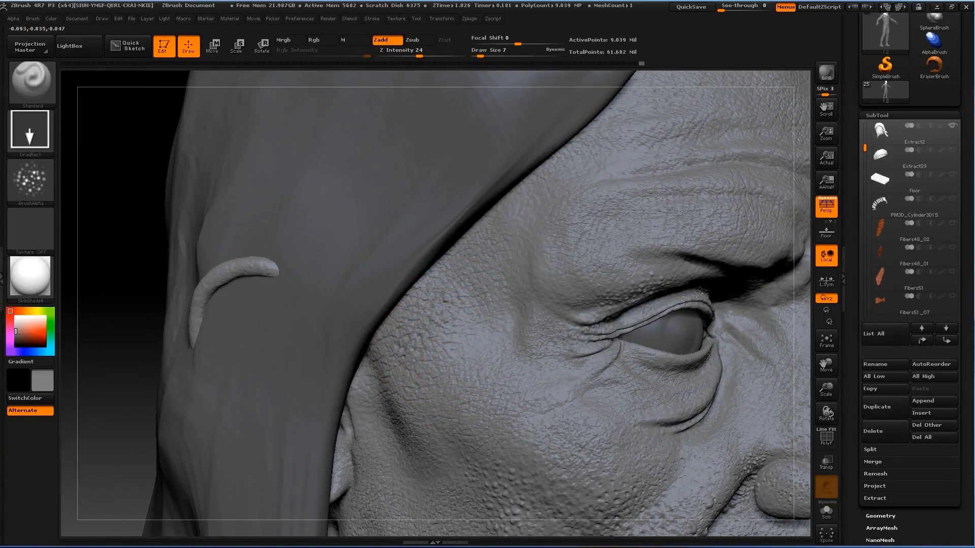
pyautogui.moveTo(168, 403)
pyautogui.mouseDown()
pyautogui.moveTo(619, 252)
pyautogui.moveTo(468, 266)
pyautogui.mouseUp()
# Step: Reduce brush size to 3 then 2, and adjust strength from 20 to 28
pyautogui.press('s')
pyautogui.click(468, 266)
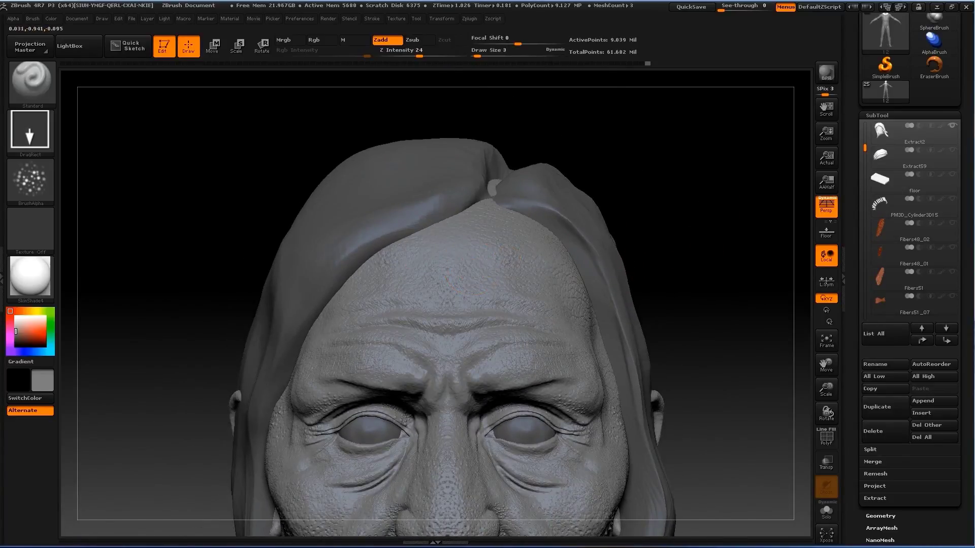
pyautogui.moveTo(419, 56); pyautogui.dragTo(415, 55)
pyautogui.write('s2')
pyautogui.press('Return')
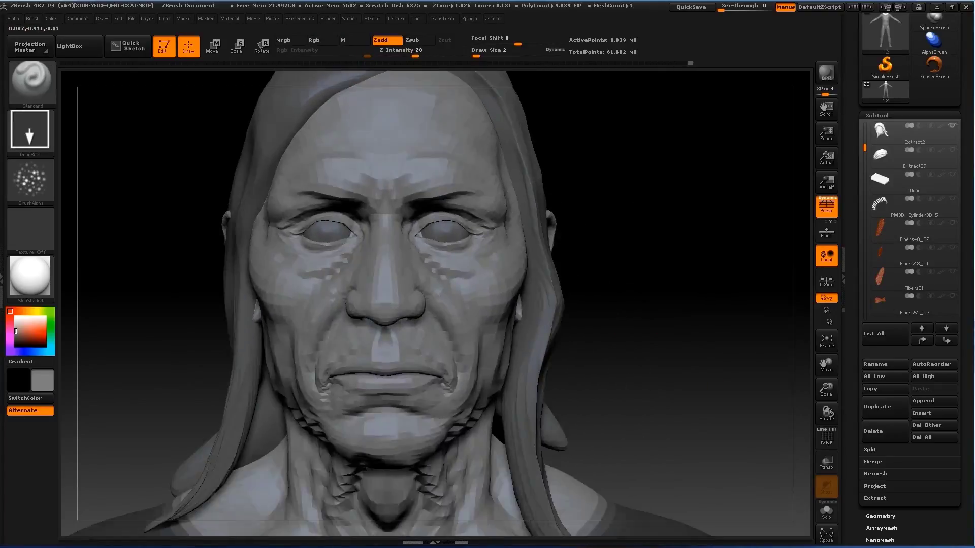
pyautogui.keyDown('alt'); pyautogui.moveTo(660, 305); pyautogui.dragTo(436, 340); pyautogui.keyUp('alt')
pyautogui.moveTo(415, 56); pyautogui.dragTo(423, 56)
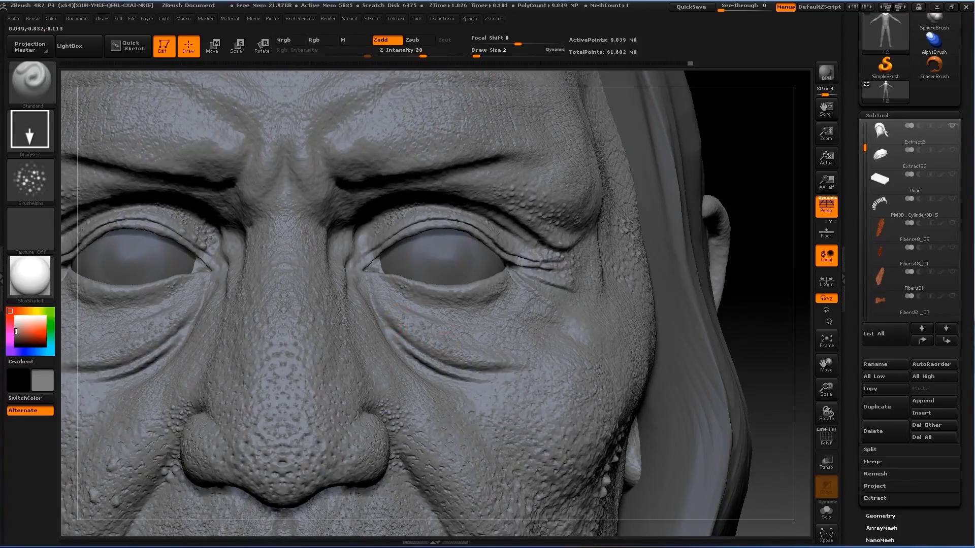
# Step: With Alpha Off, FreeHand stroke and Draw Size 1, add fine creases around the eyes
pyautogui.click(30, 180)
pyautogui.click(77, 175)
pyautogui.click(30, 131)
pyautogui.click(87, 142)
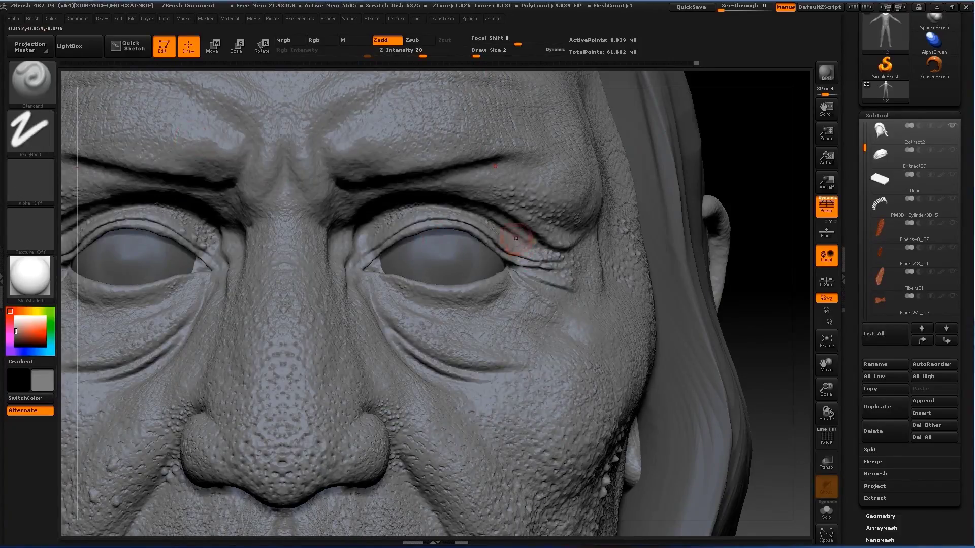
pyautogui.press('s')
pyautogui.moveTo(442, 338); pyautogui.dragTo(440, 342)
pyautogui.press('ctrl')
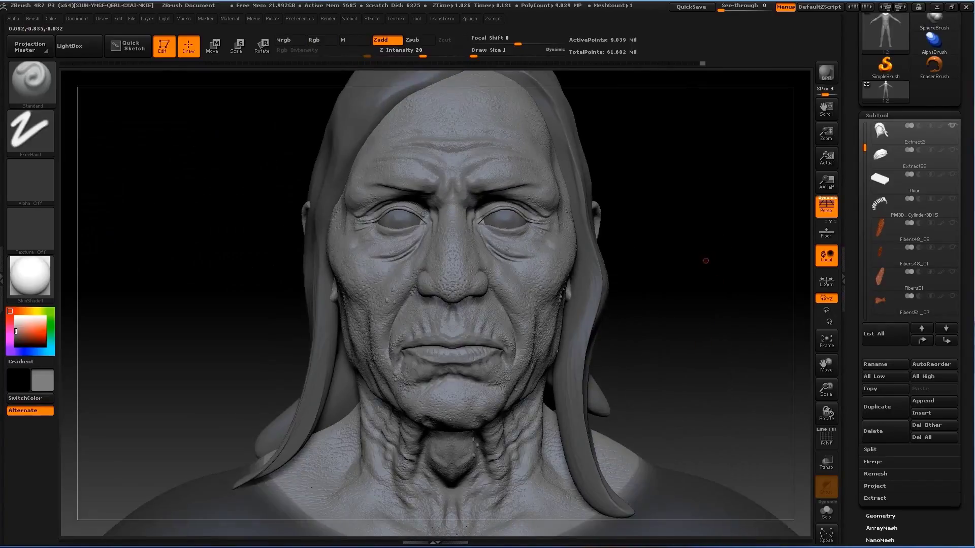
pyautogui.moveTo(721, 284)
pyautogui.mouseDown()
pyautogui.moveTo(696, 283)
pyautogui.moveTo(721, 285)
pyautogui.mouseUp()
pyautogui.keyDown('alt'); pyautogui.moveTo(621, 223); pyautogui.dragTo(648, 236); pyautogui.keyUp('alt')
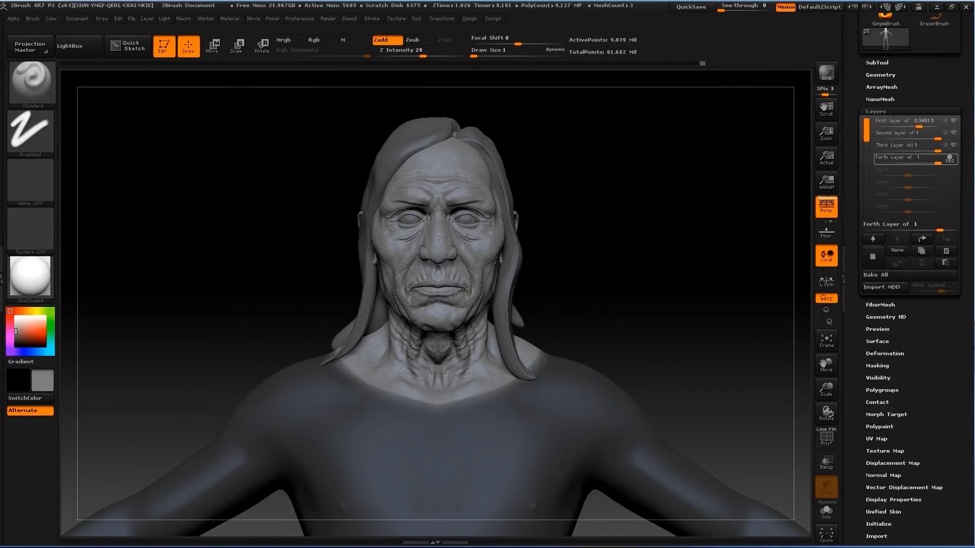
# Step: Stop recording on the Forth Layer and turn off the Colorize polypaint display
pyautogui.click(762, 205)
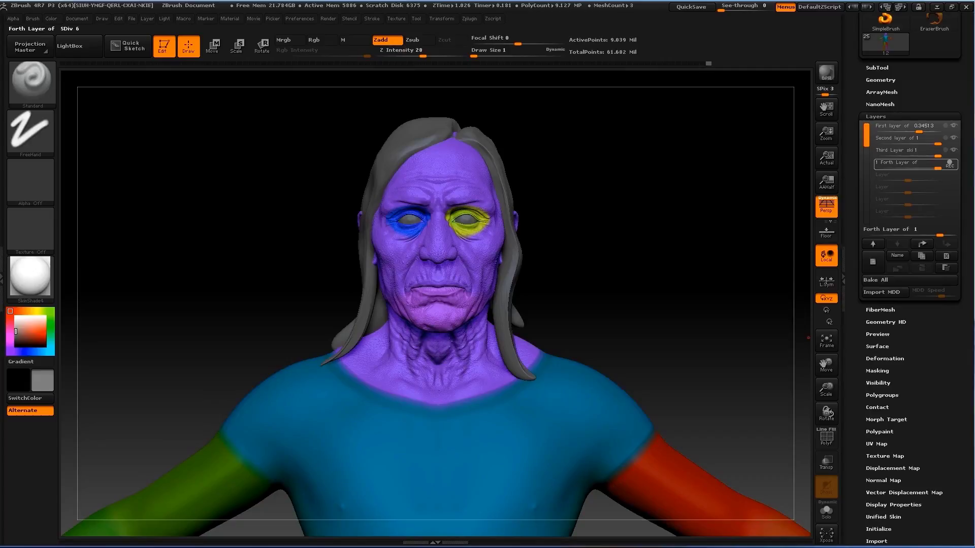
pyautogui.click(950, 164)
pyautogui.scroll(-1, 909, 279)
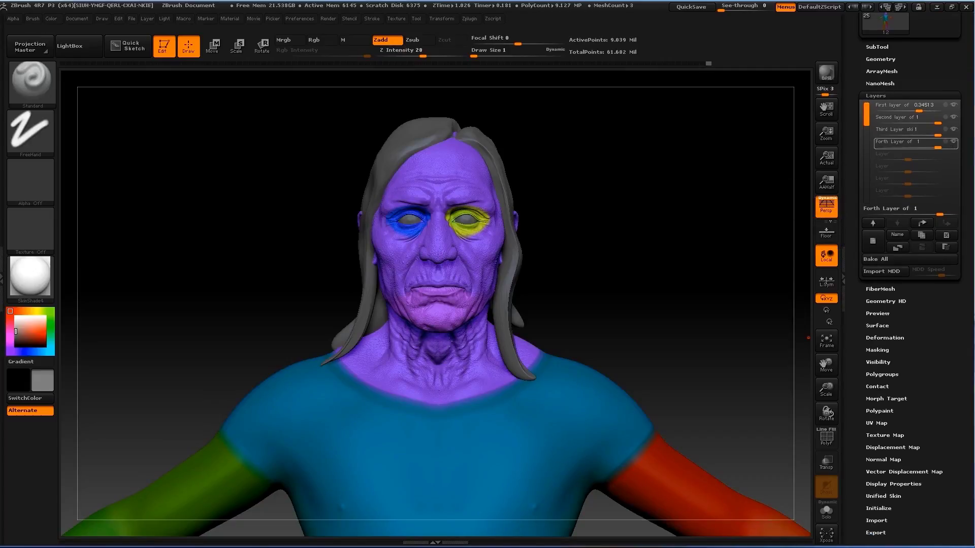
pyautogui.click(879, 411)
pyautogui.click(874, 240)
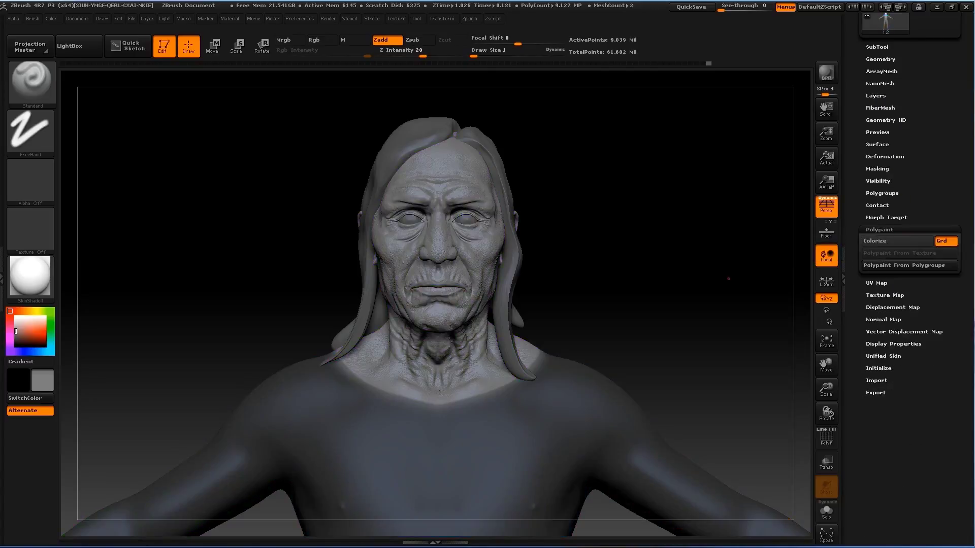
pyautogui.moveTo(807, 338)
pyautogui.keyDown('alt'); pyautogui.mouseDown()
pyautogui.moveTo(693, 331)
pyautogui.moveTo(683, 298)
pyautogui.mouseUp(); pyautogui.keyUp('alt')
pyautogui.press('s')
pyautogui.click(879, 230)
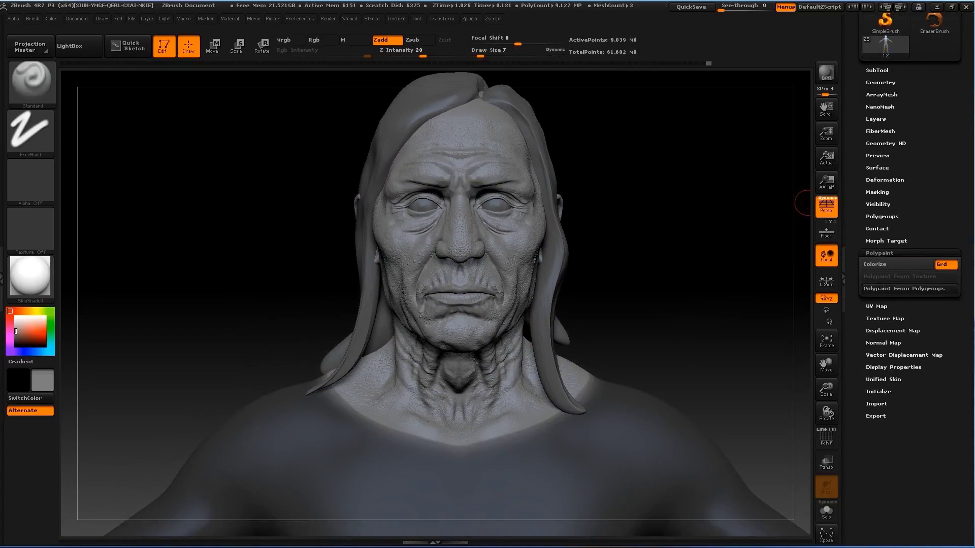
# Step: Make the third sculpt layer active and show polygroups with PolyF
pyautogui.click(876, 119)
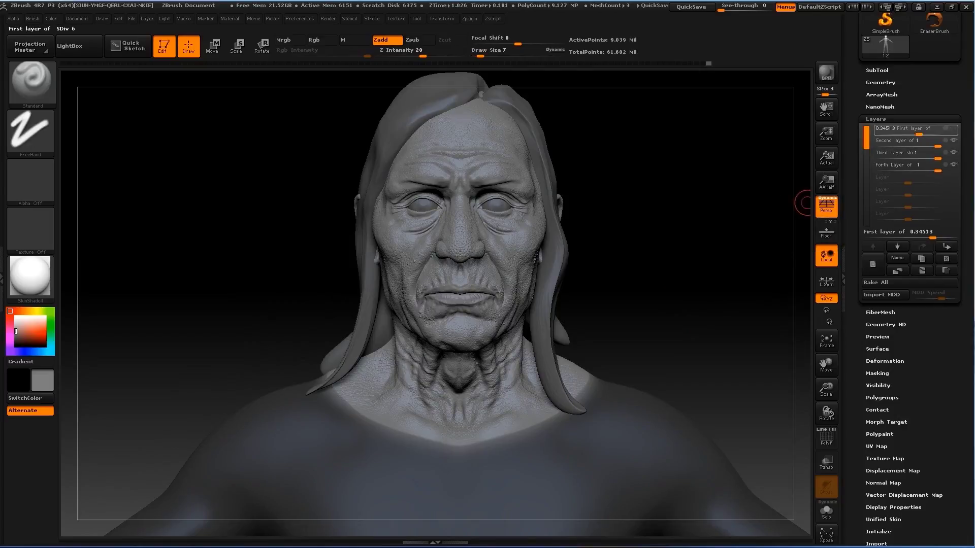
pyautogui.click(896, 153)
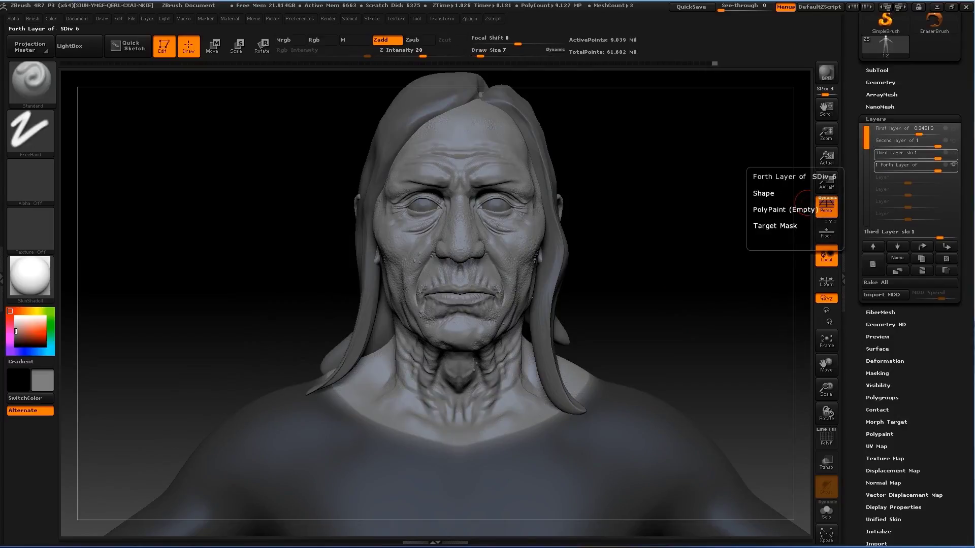
pyautogui.hotkey('shift', 'f')
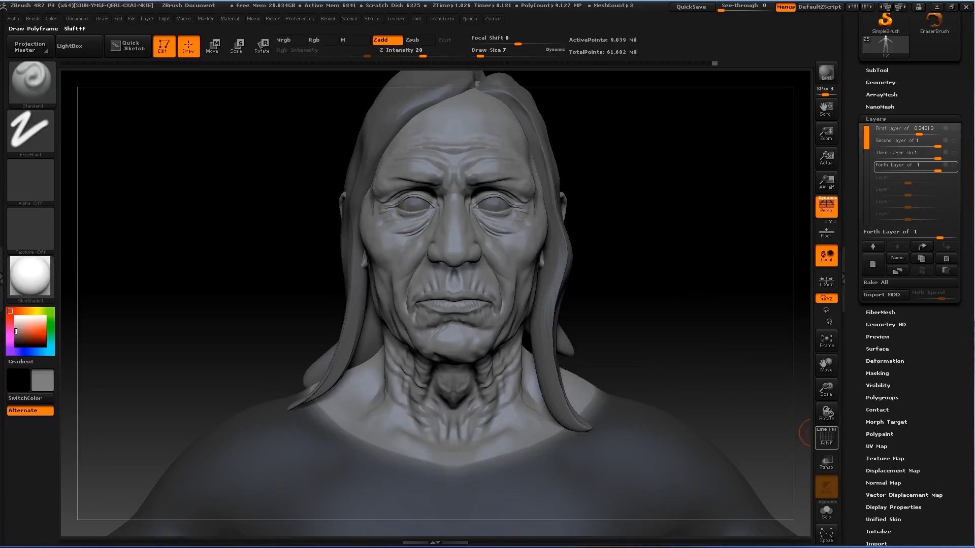
pyautogui.keyDown('ctrl'); pyautogui.moveTo(643, 370); pyautogui.dragTo(496, 303, button='right'); pyautogui.keyUp('ctrl')
# Step: Hide the belly, shirt, right arm and legs with SelectRect at size 80, framing the head
pyautogui.hotkey('ctrl', 'shift')
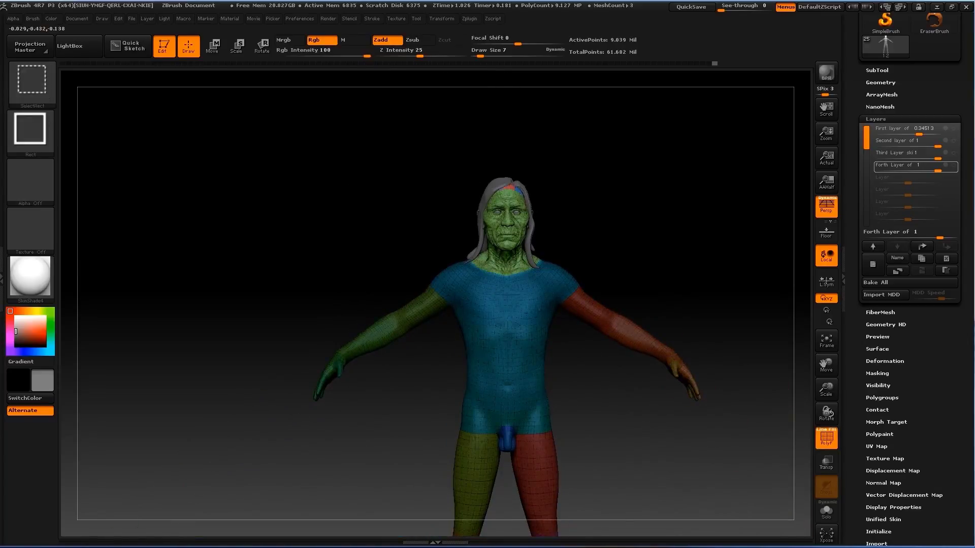
pyautogui.write('s80')
pyautogui.press('Return')
pyautogui.hotkey('ctrl', 'shift')
pyautogui.keyDown('ctrl'); pyautogui.keyDown('shift'); pyautogui.click(517, 337); pyautogui.keyUp('shift'); pyautogui.keyUp('ctrl')
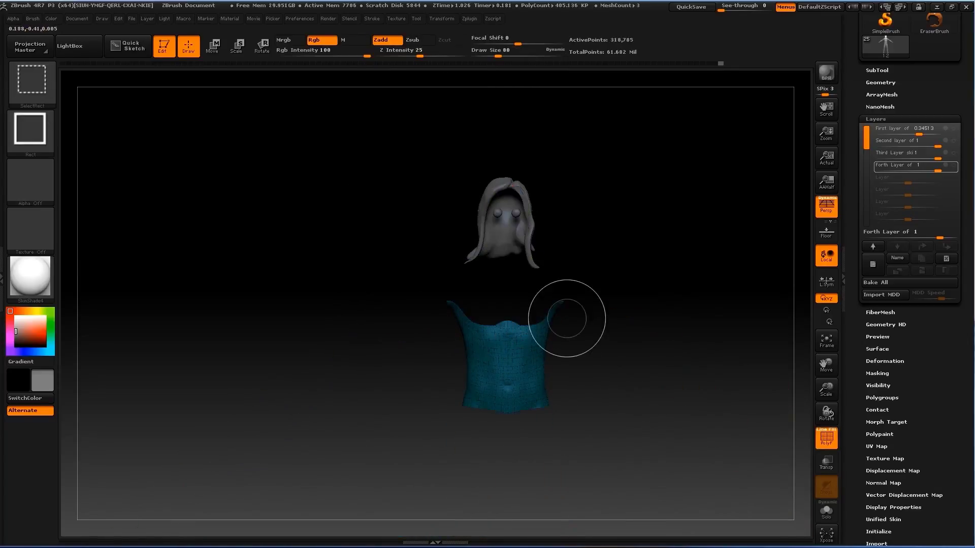
pyautogui.keyDown('ctrl'); pyautogui.keyDown('shift'); pyautogui.click(702, 308); pyautogui.keyUp('shift'); pyautogui.keyUp('ctrl')
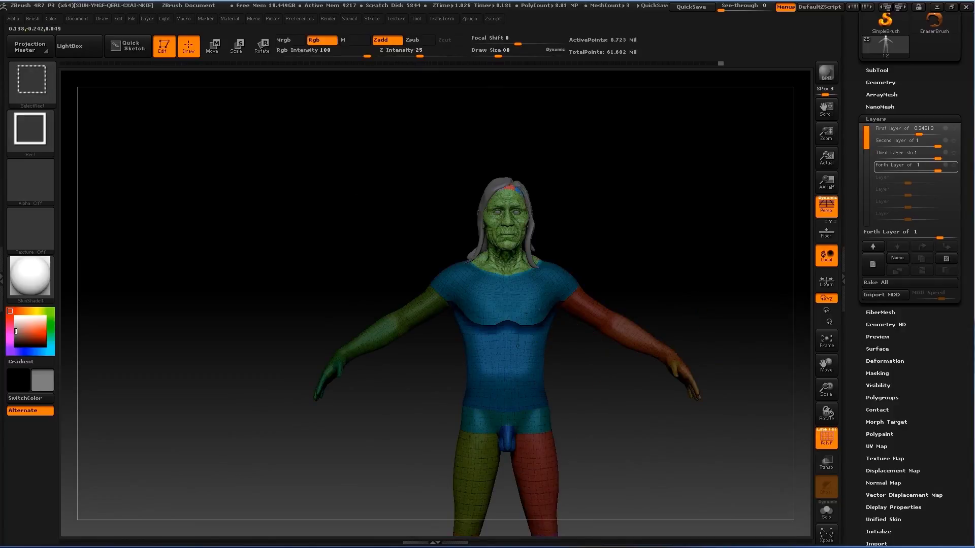
pyautogui.keyDown('ctrl'); pyautogui.keyDown('shift'); pyautogui.click(507, 365); pyautogui.keyUp('shift'); pyautogui.keyUp('ctrl')
pyautogui.keyDown('ctrl'); pyautogui.keyDown('shift'); pyautogui.click(523, 311); pyautogui.keyUp('shift'); pyautogui.keyUp('ctrl')
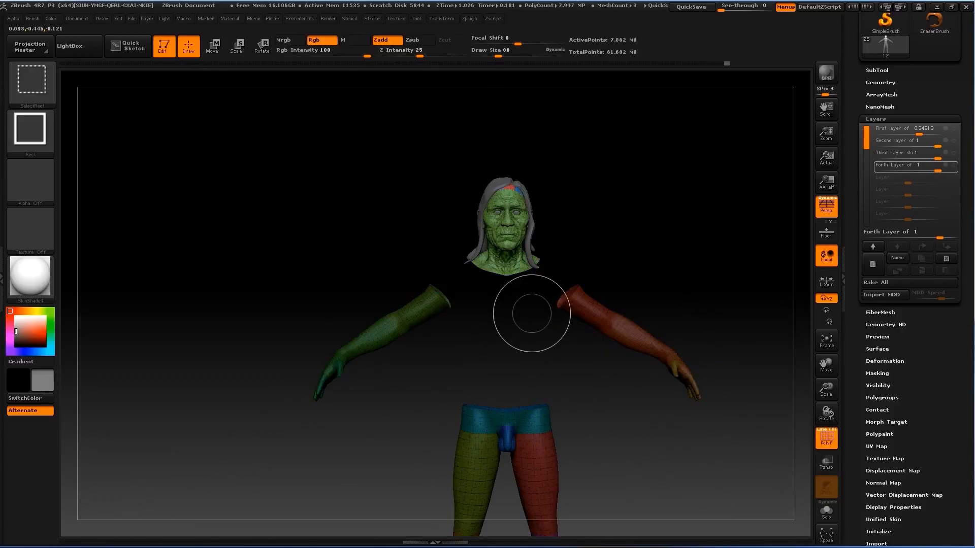
pyautogui.keyDown('ctrl'); pyautogui.keyDown('alt'); pyautogui.keyDown('shift'); pyautogui.moveTo(729, 417); pyautogui.dragTo(554, 276); pyautogui.keyUp('shift'); pyautogui.keyUp('alt'); pyautogui.keyUp('ctrl')
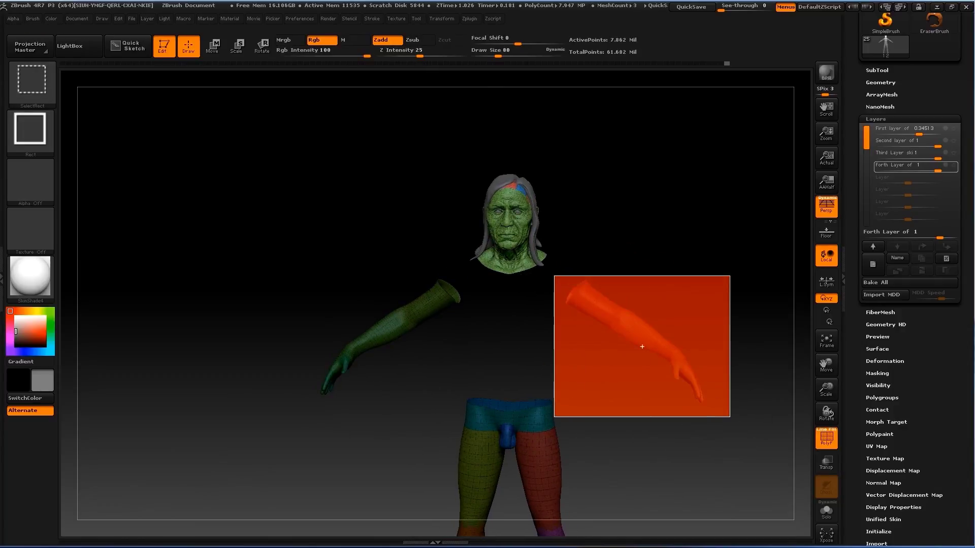
pyautogui.keyDown('ctrl'); pyautogui.keyDown('alt'); pyautogui.keyDown('shift'); pyautogui.moveTo(447, 336); pyautogui.dragTo(621, 489); pyautogui.keyUp('shift'); pyautogui.keyUp('alt'); pyautogui.keyUp('ctrl')
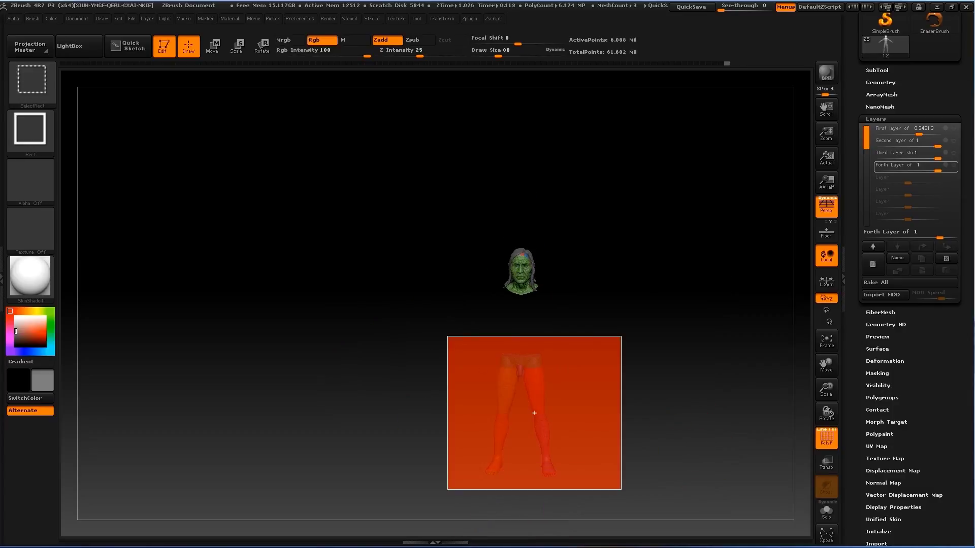
pyautogui.click(826, 438)
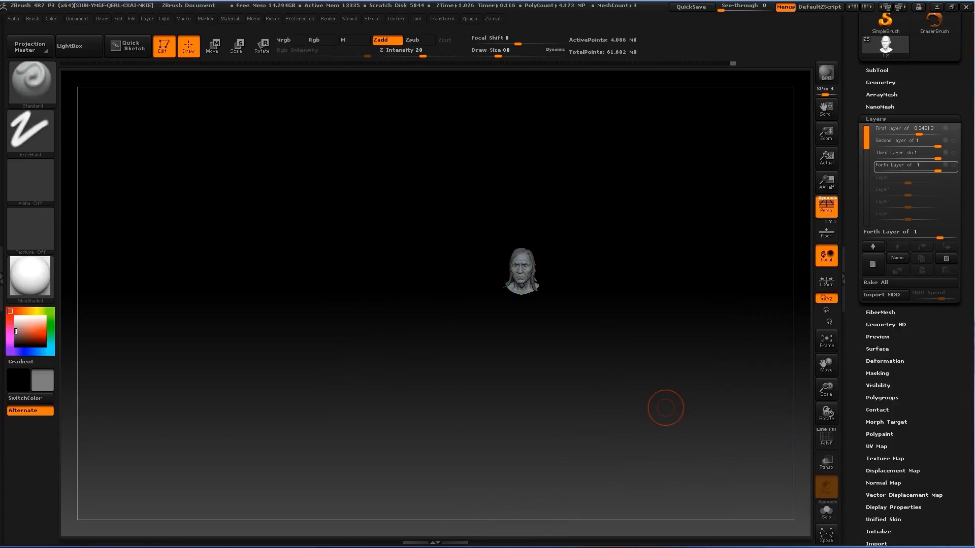
pyautogui.press('f')
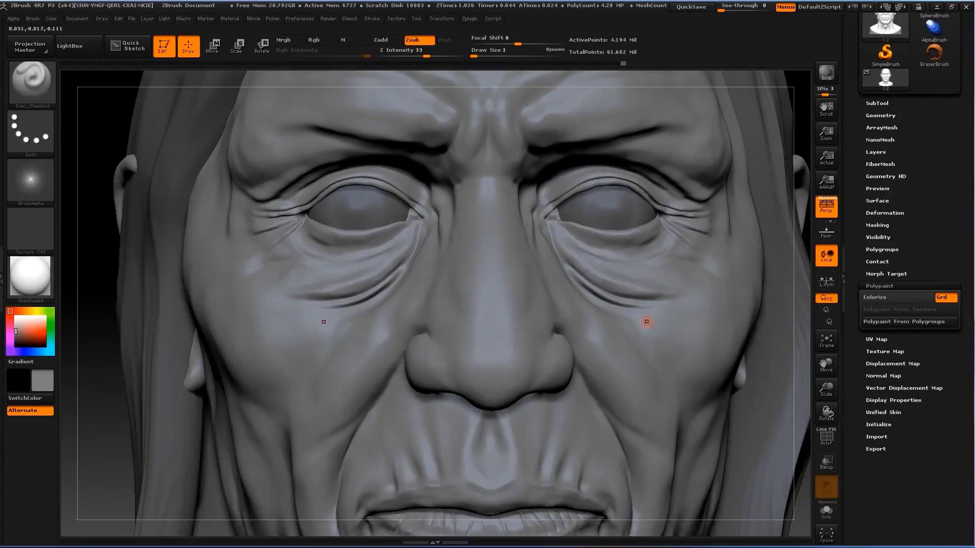
# Step: Orbit to the mouth and try inflate and move brushes at a smaller size
pyautogui.keyDown('alt'); pyautogui.moveTo(647, 321); pyautogui.dragTo(583, 108, button='right'); pyautogui.keyUp('alt')
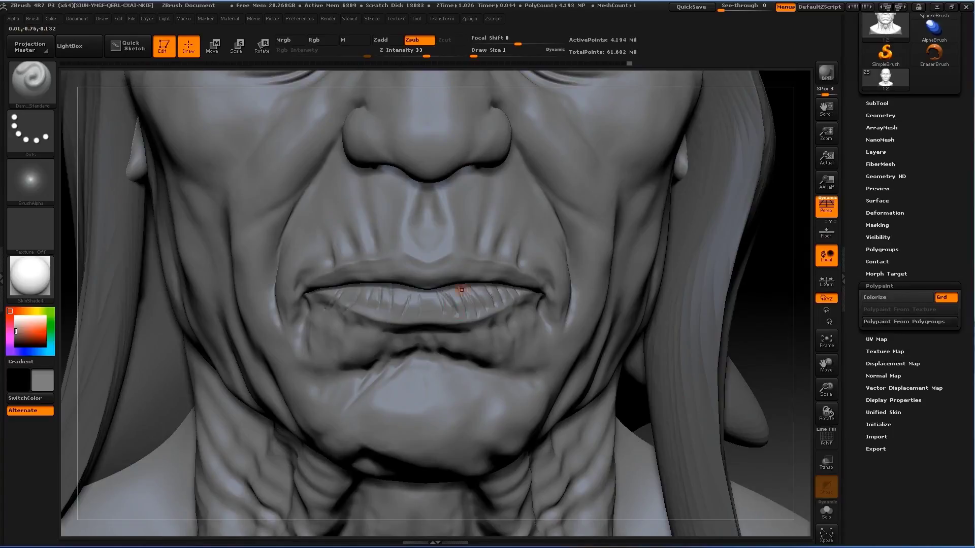
pyautogui.moveTo(477, 320); pyautogui.dragTo(440, 299, button='right')
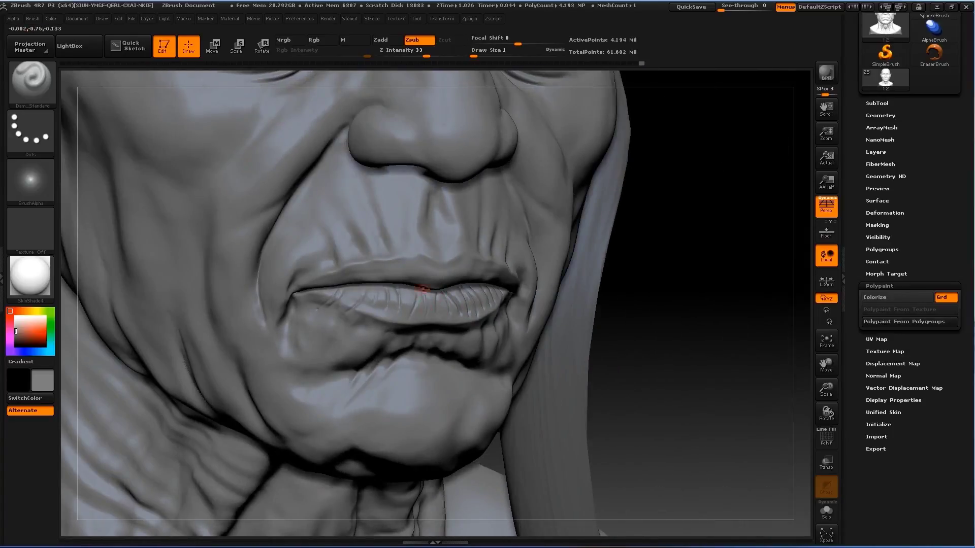
pyautogui.moveTo(608, 309); pyautogui.dragTo(397, 294, button='right')
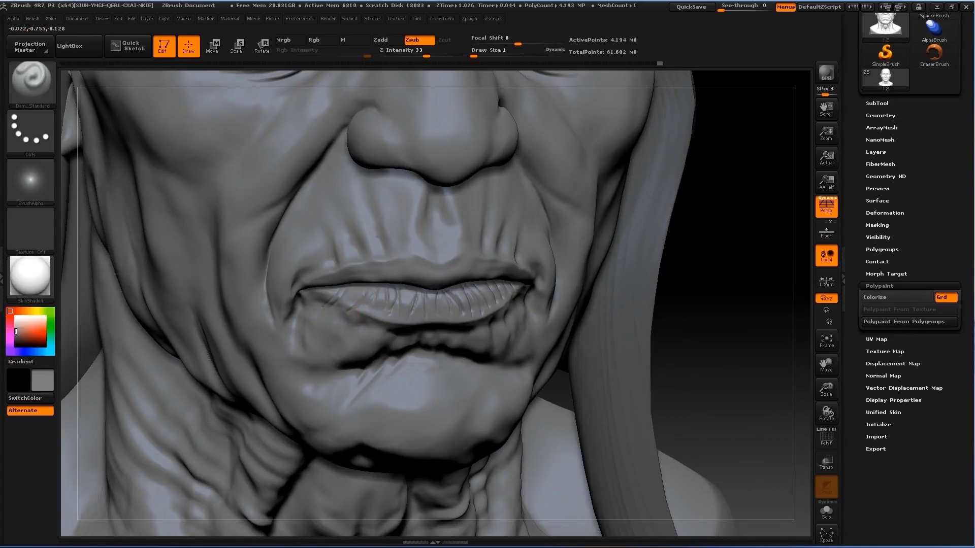
pyautogui.moveTo(353, 283); pyautogui.dragTo(559, 364, button='right')
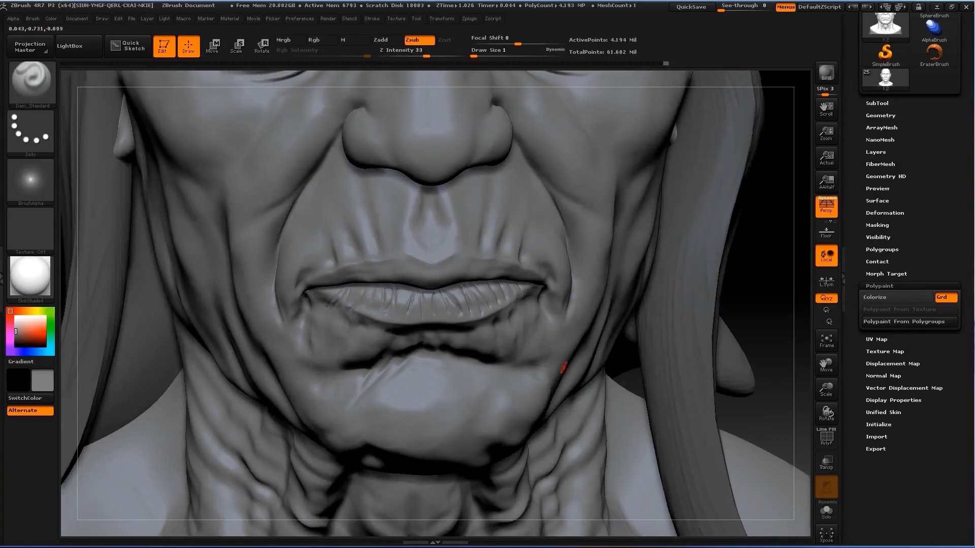
pyautogui.press('b')
pyautogui.press('n')
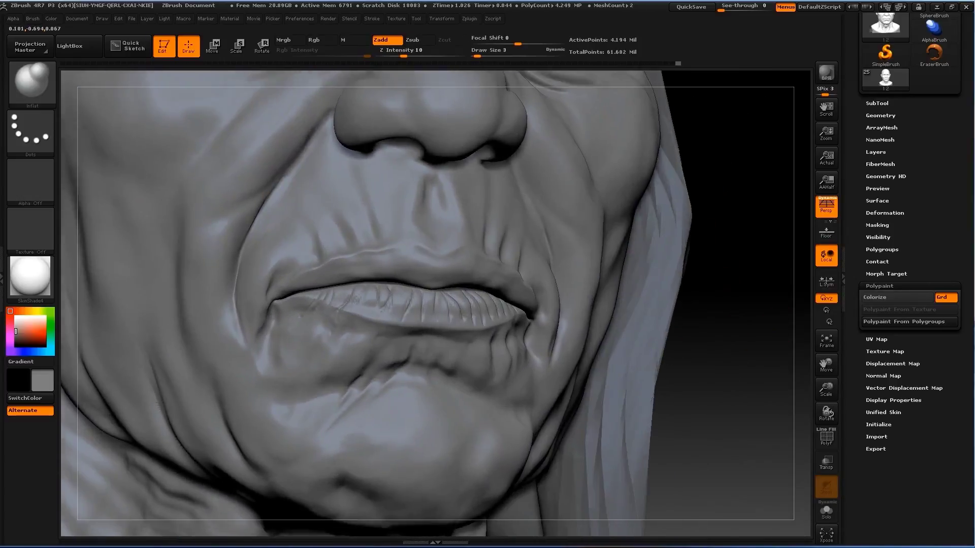
pyautogui.press('b')
pyautogui.press('m')
pyautogui.press('v')
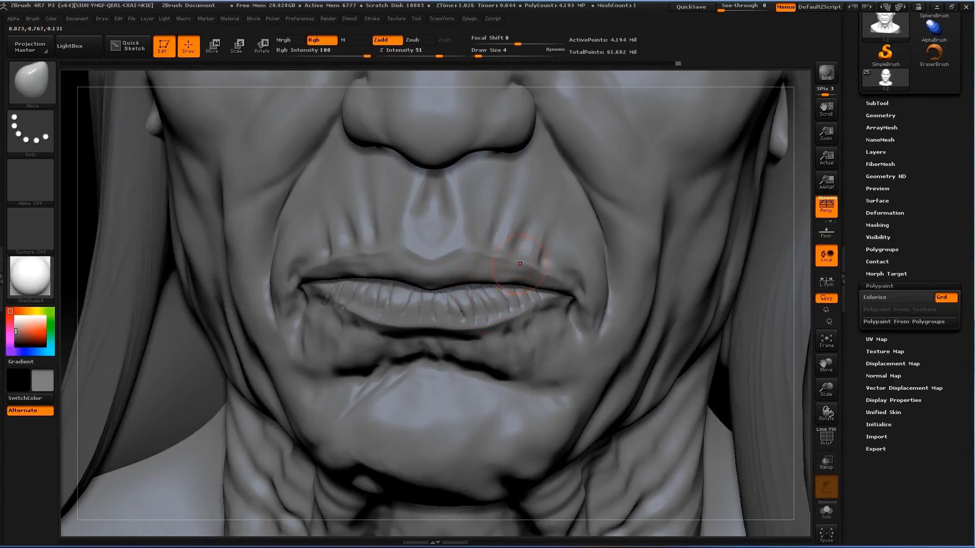
pyautogui.press('[')
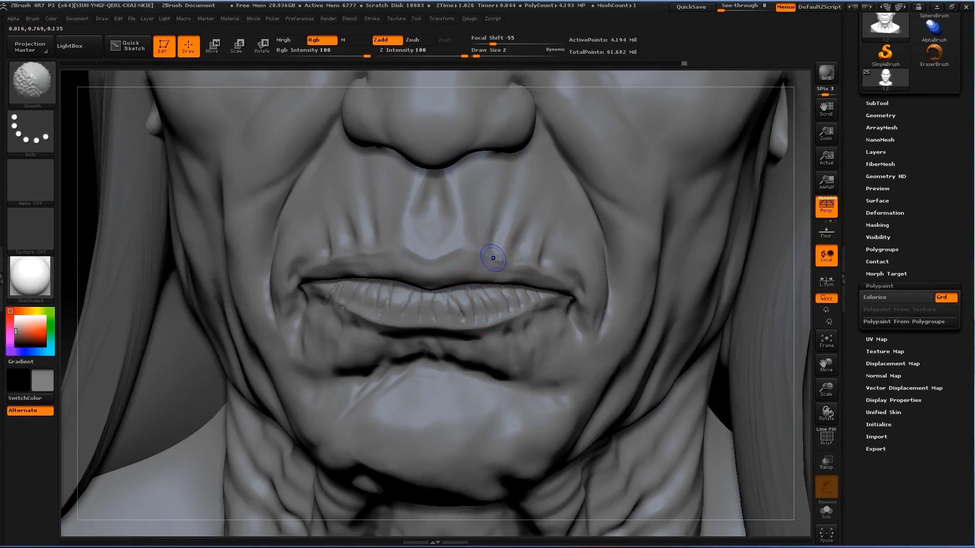
# Step: Cut the upper lip line deeper with Dam_Standard
pyautogui.press('b')
pyautogui.press('d')
pyautogui.press('s')
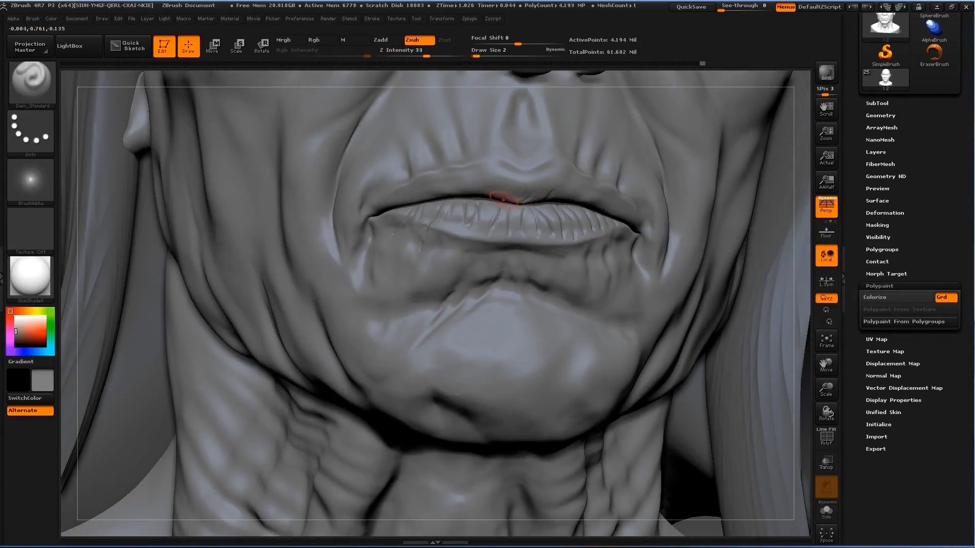
pyautogui.moveTo(490, 196); pyautogui.dragTo(476, 195)
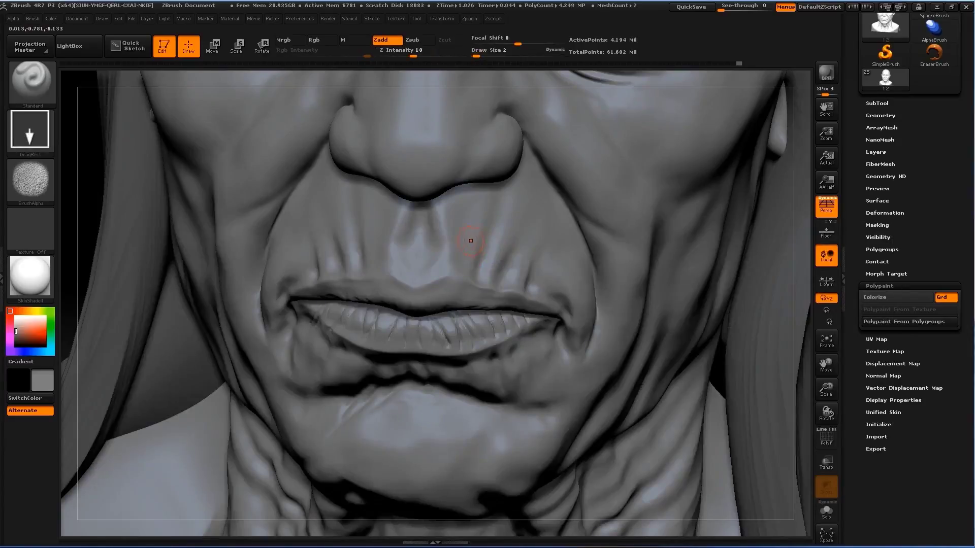
# Step: Set a size 4 brush with Alpha Off and FreeHand stroke, toggling Shift-smooth
pyautogui.press('s')
pyautogui.click(473, 228)
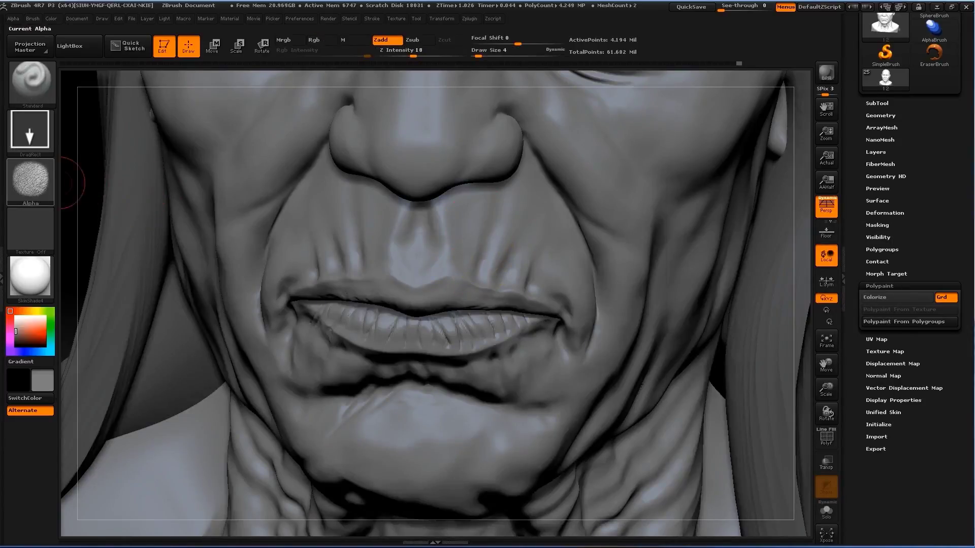
pyautogui.click(30, 181)
pyautogui.click(77, 172)
pyautogui.click(31, 131)
pyautogui.click(196, 142)
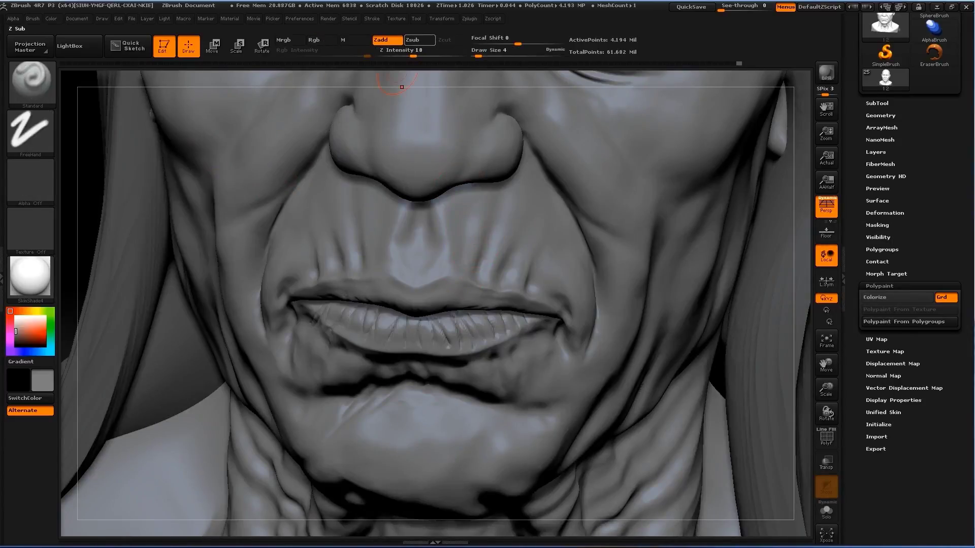
pyautogui.press('shift')
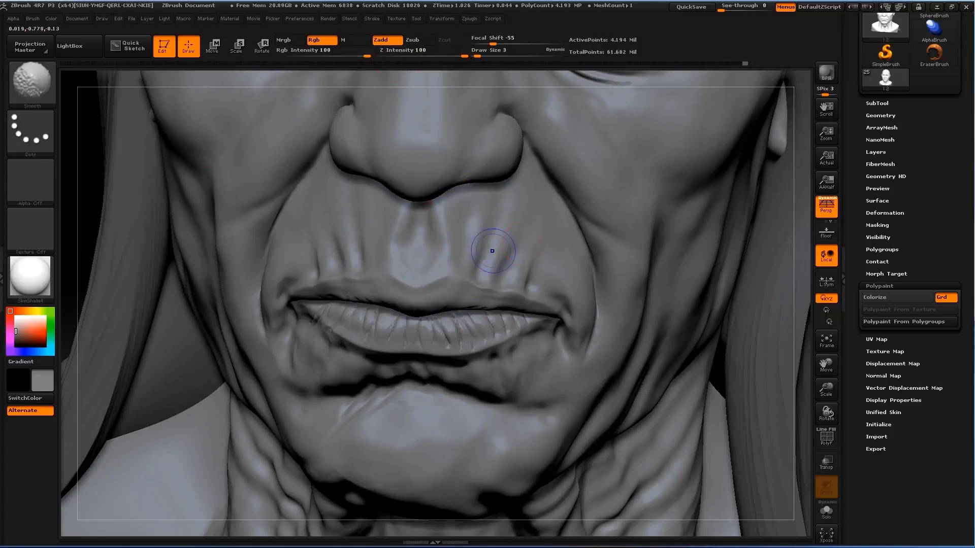
pyautogui.press('shift')
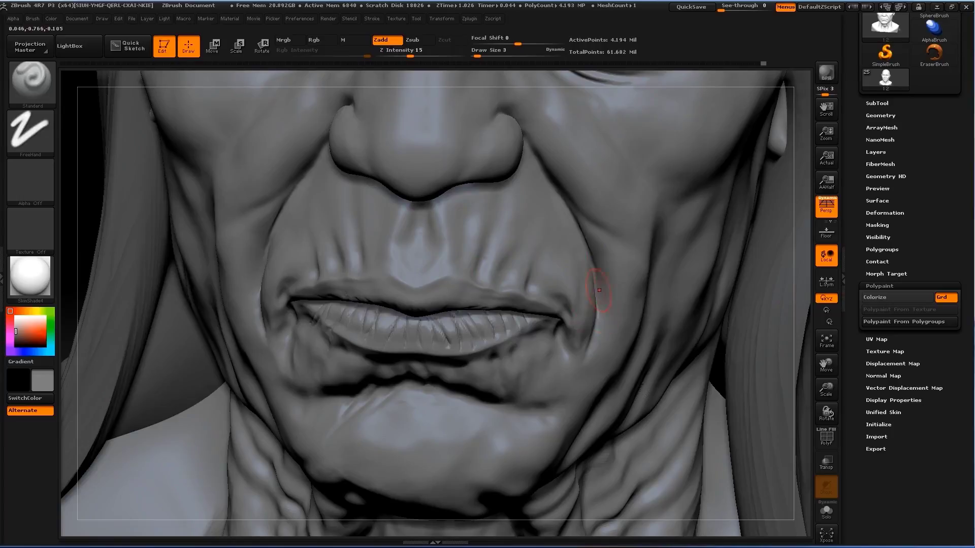
# Step: Orbit to the mouth corner, set brush size 5 and frame the head
pyautogui.moveTo(599, 290); pyautogui.dragTo(314, 296)
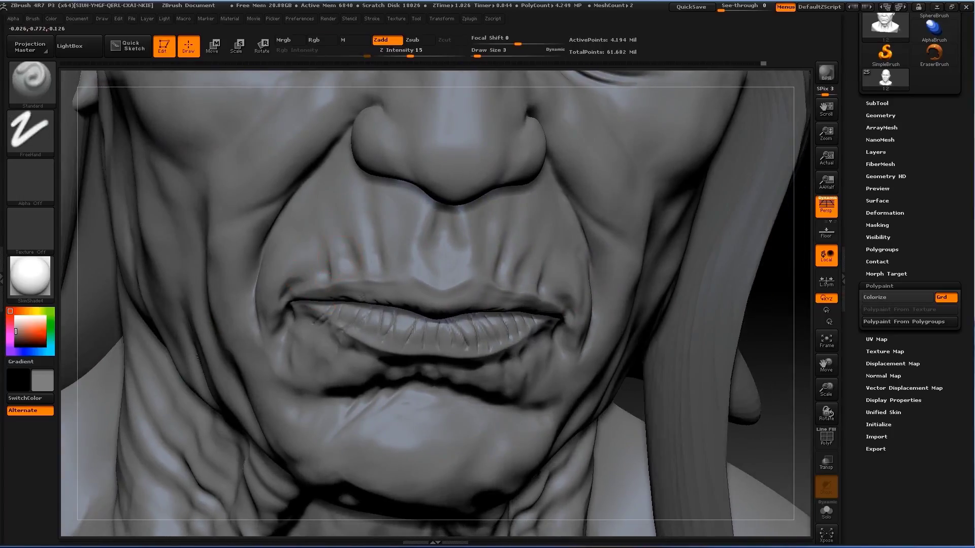
pyautogui.write('s')
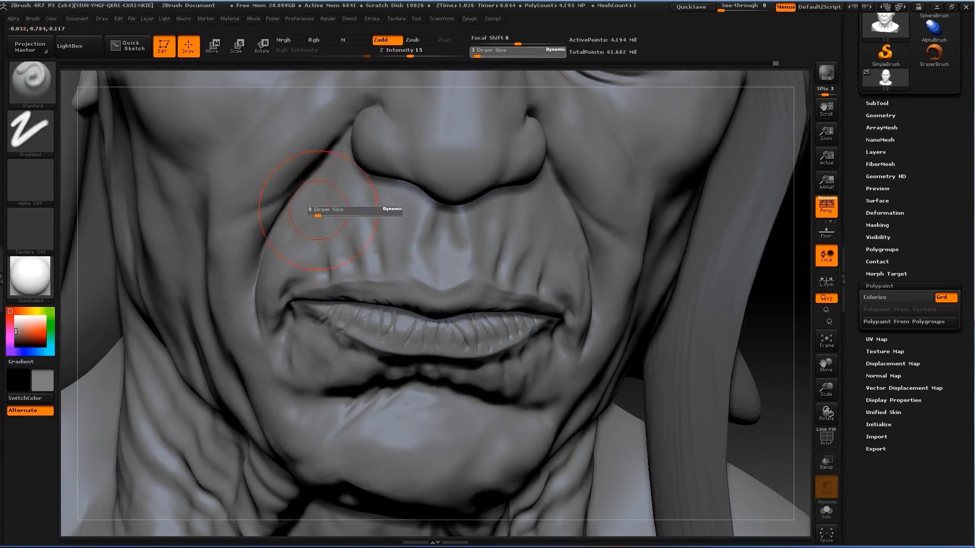
pyautogui.write('5')
pyautogui.press('Return')
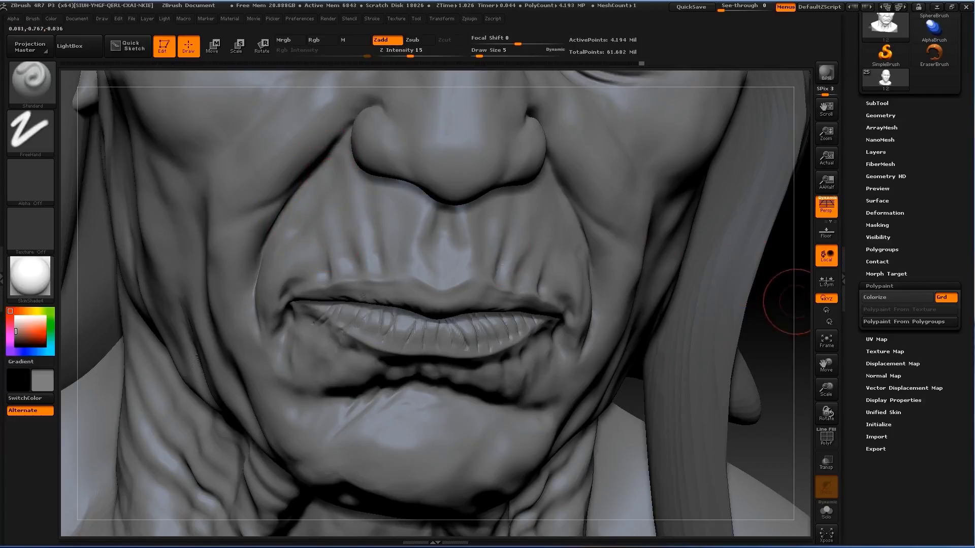
pyautogui.press('f')
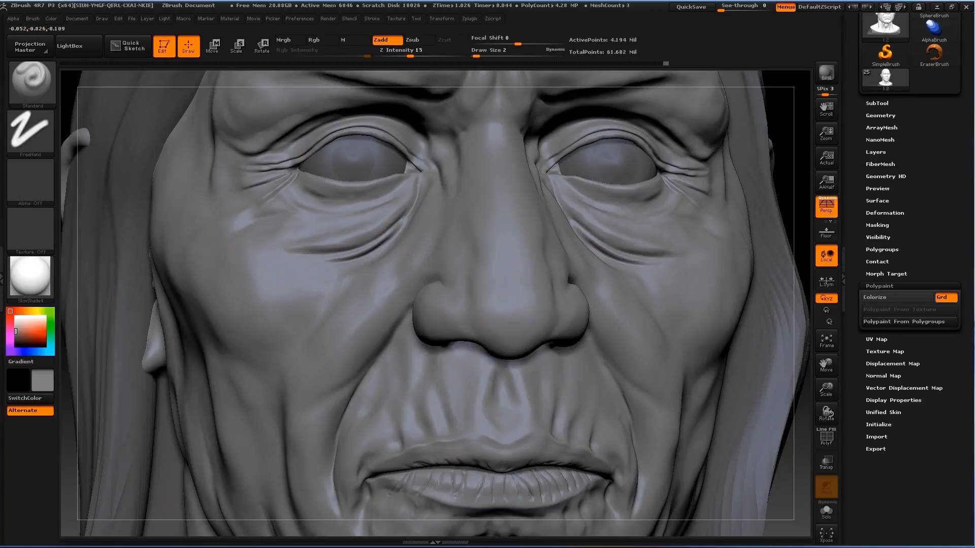
pyautogui.press('b')
pyautogui.press('d')
pyautogui.press('s')
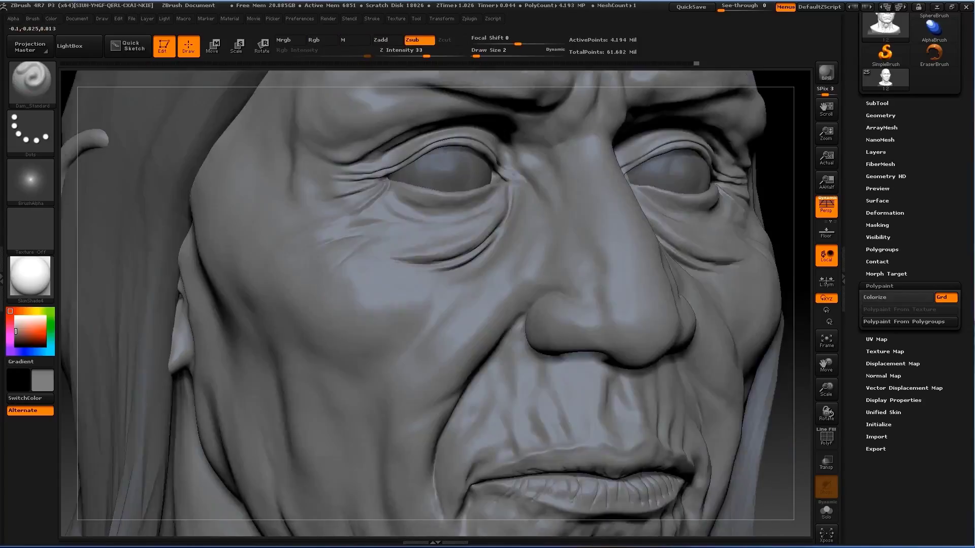
pyautogui.moveTo(238, 208); pyautogui.dragTo(391, 207)
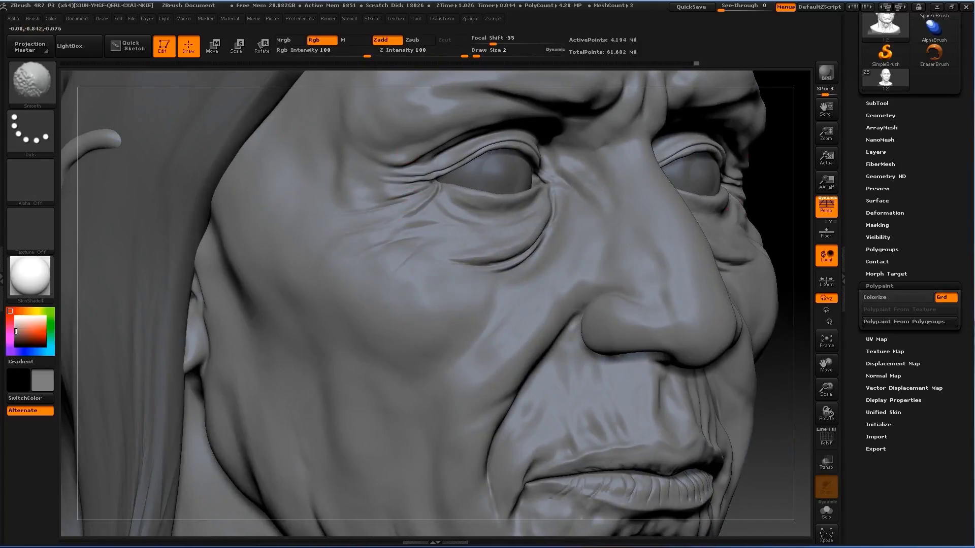
pyautogui.press('f')
pyautogui.moveTo(757, 276); pyautogui.dragTo(660, 284)
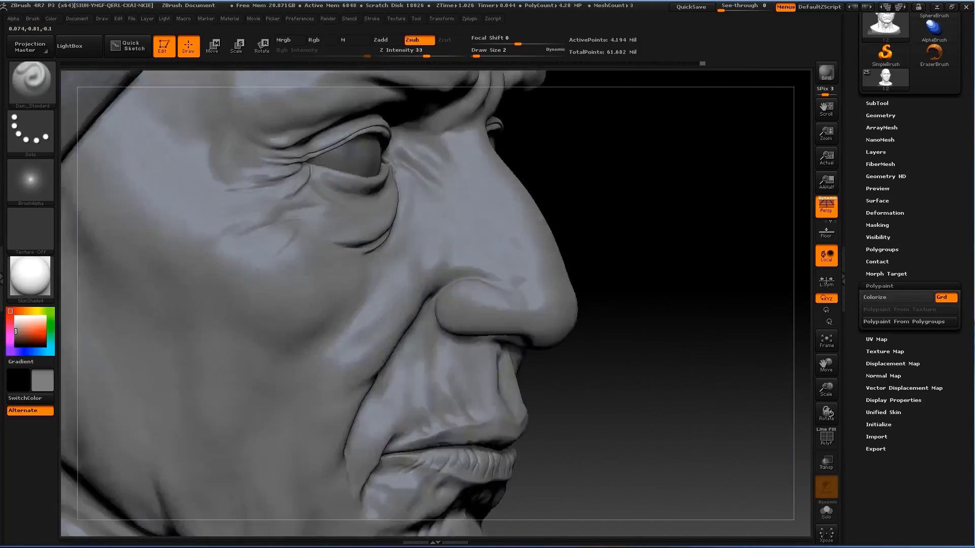
pyautogui.press('shift')
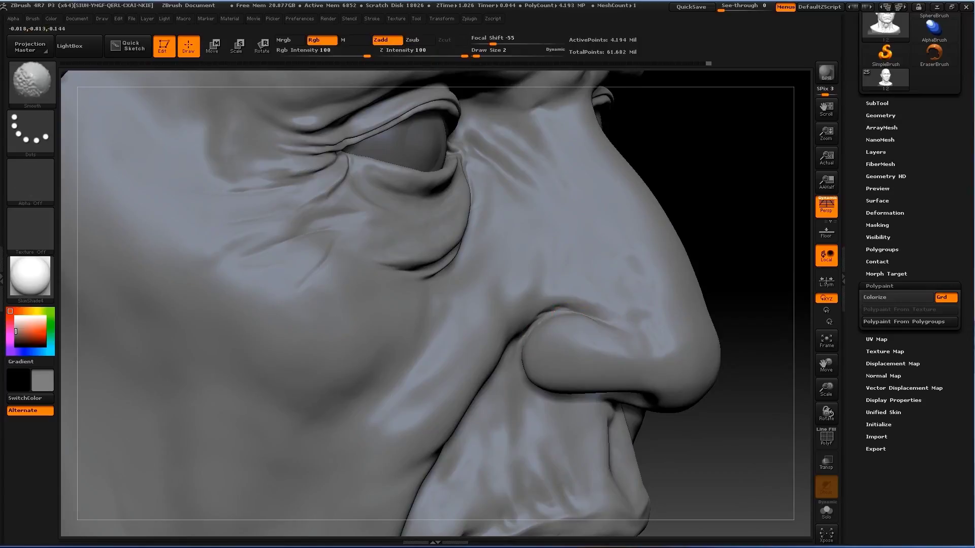
pyautogui.press('f')
pyautogui.moveTo(325, 340); pyautogui.dragTo(355, 340)
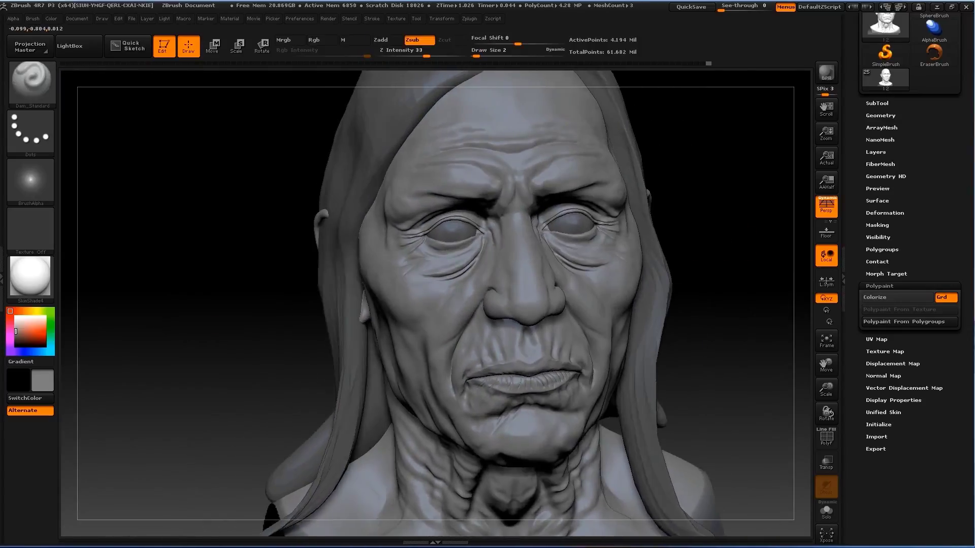
pyautogui.keyDown('alt'); pyautogui.moveTo(649, 182); pyautogui.dragTo(474, 265); pyautogui.keyUp('alt')
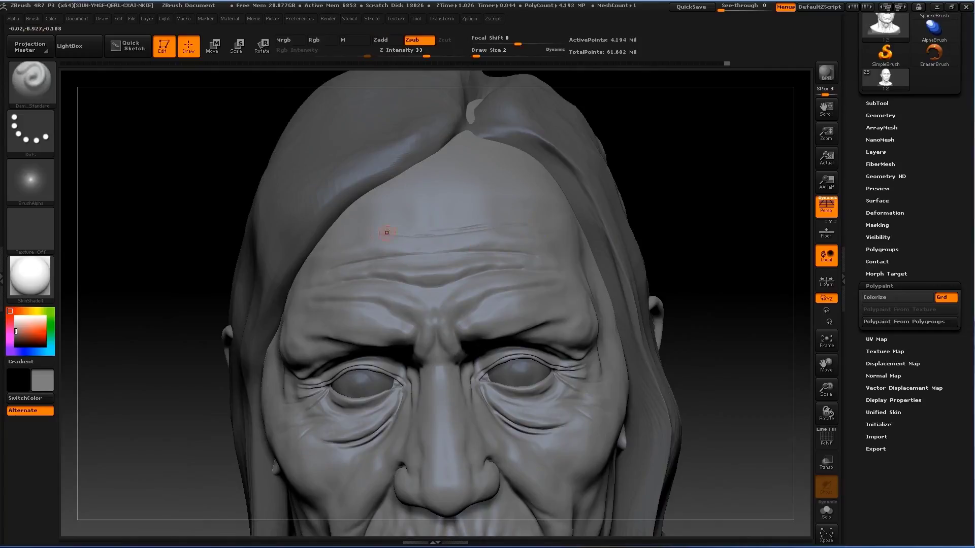
# Step: Raise a shallow ridge across the lower forehead with the Standard brush at size 5
pyautogui.press('s')
pyautogui.moveTo(387, 231); pyautogui.dragTo(496, 196)
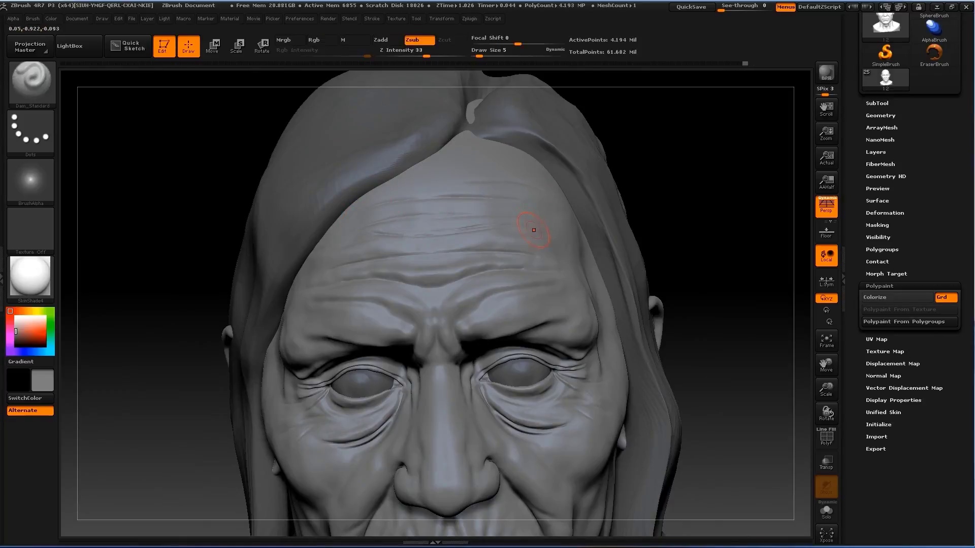
pyautogui.press('b')
pyautogui.press('s')
pyautogui.press('t')
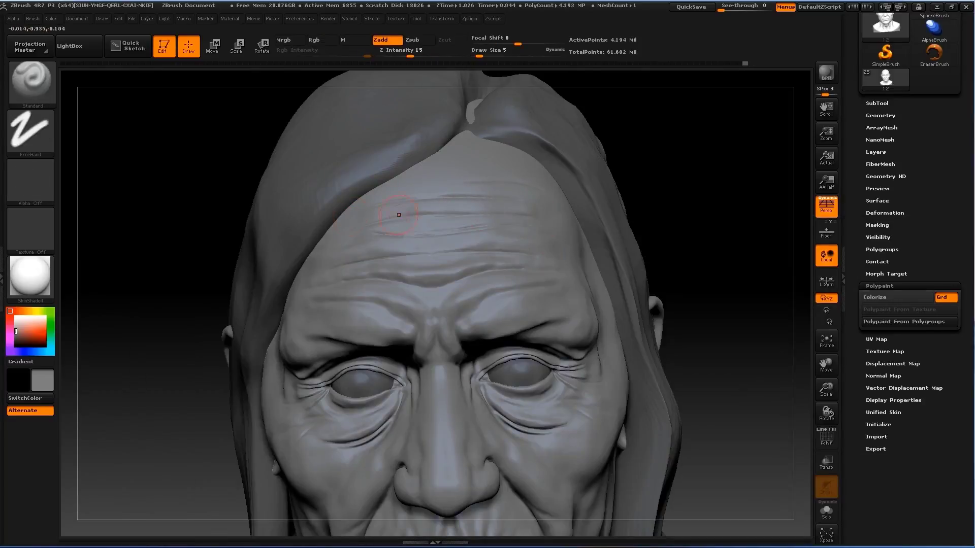
pyautogui.moveTo(458, 228); pyautogui.dragTo(406, 230)
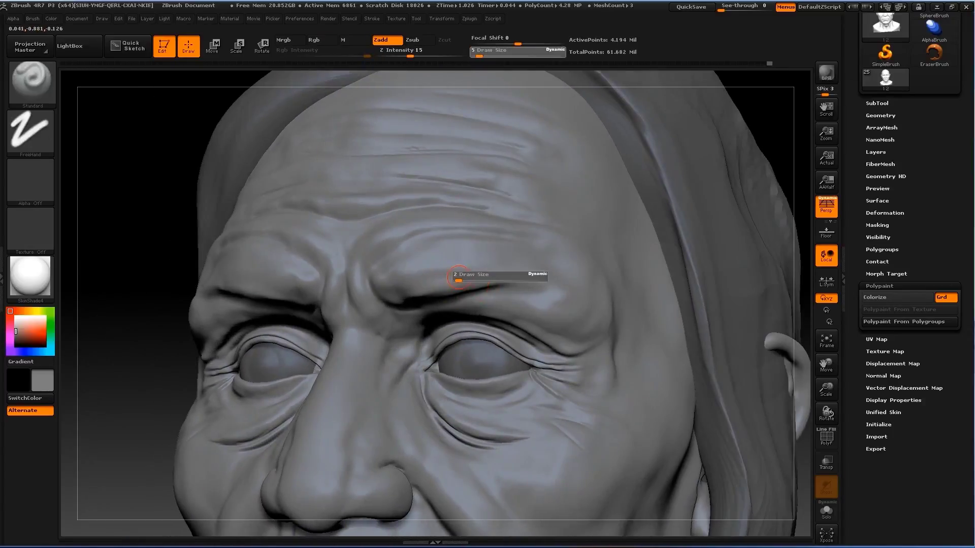
# Step: At size 1, cut creases above the right eyelid and under the eye with Dam_Standard
pyautogui.press('s')
pyautogui.moveTo(567, 335); pyautogui.dragTo(426, 312)
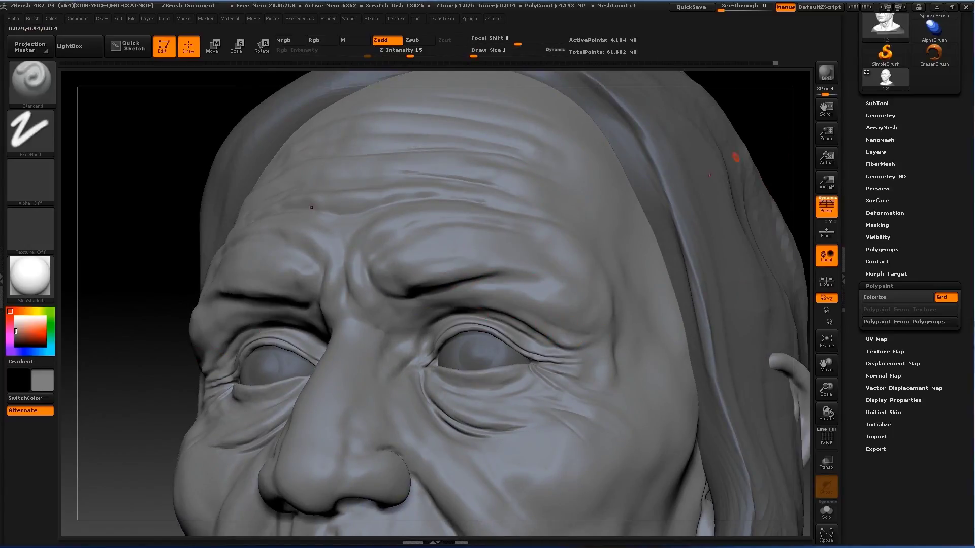
pyautogui.moveTo(772, 158); pyautogui.dragTo(747, 168)
pyautogui.press('b')
pyautogui.press('d')
pyautogui.press('s')
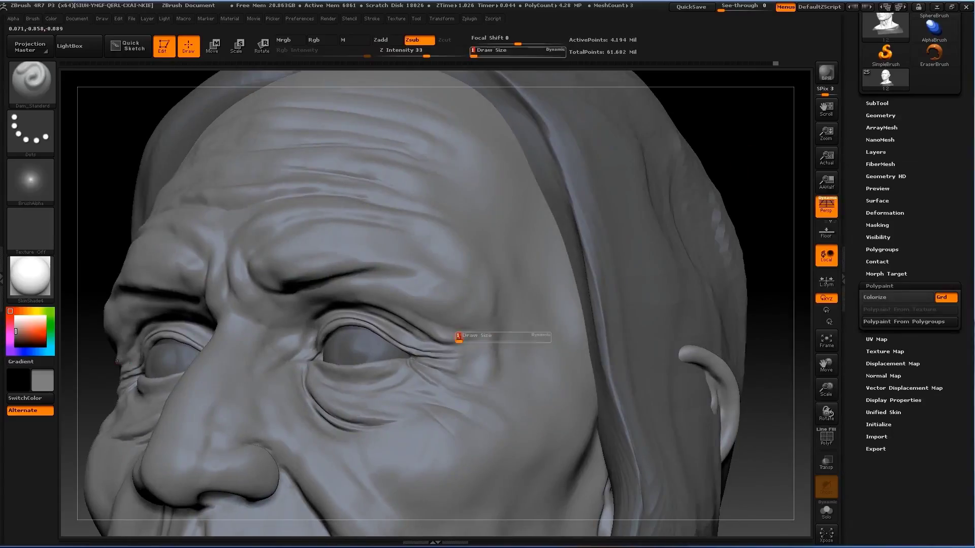
pyautogui.moveTo(464, 318); pyautogui.dragTo(435, 322)
pyautogui.press('shift')
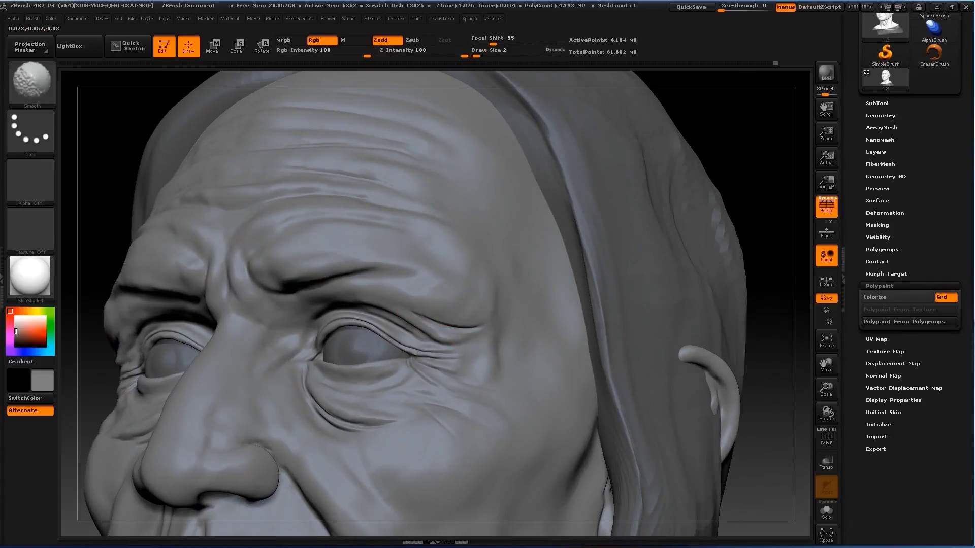
pyautogui.moveTo(92, 254); pyautogui.dragTo(239, 335)
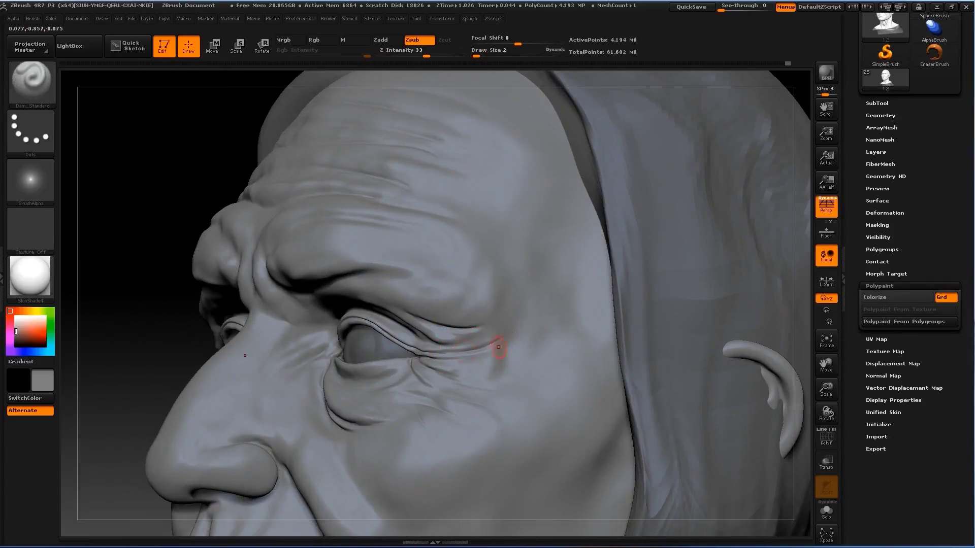
pyautogui.moveTo(441, 375); pyautogui.dragTo(488, 371)
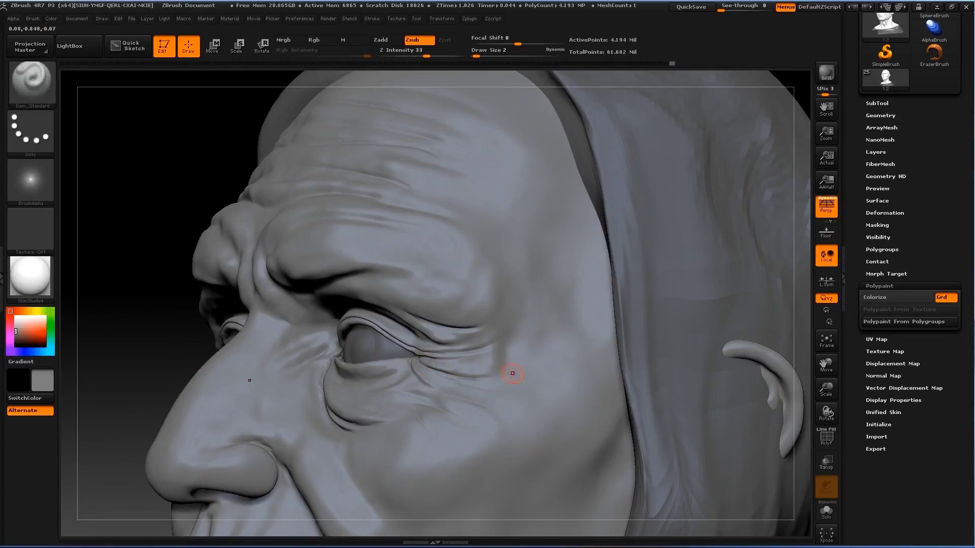
# Step: Raise a ridge beside the outer eye corner with Standard and deepen the fold at size 1
pyautogui.press('b')
pyautogui.press('s')
pyautogui.press('t')
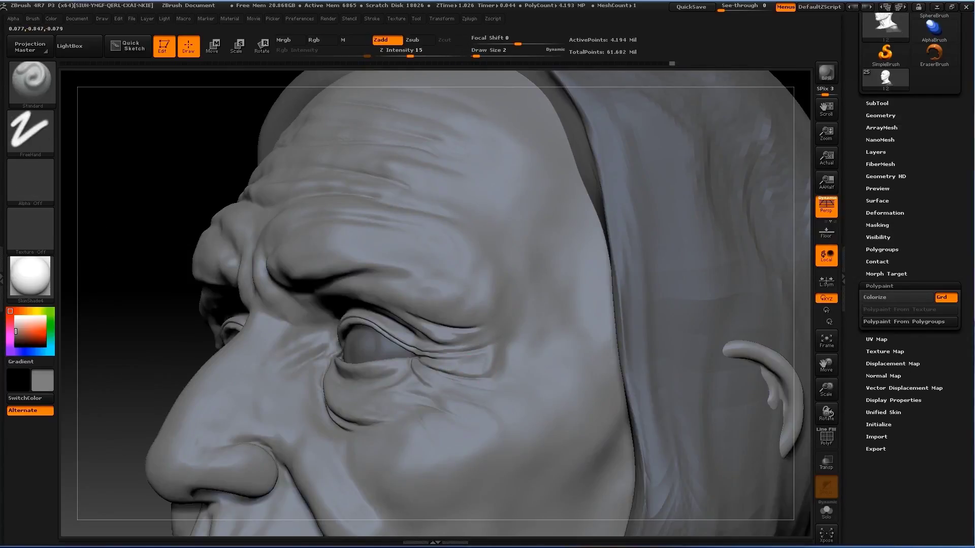
pyautogui.moveTo(493, 353); pyautogui.dragTo(502, 292)
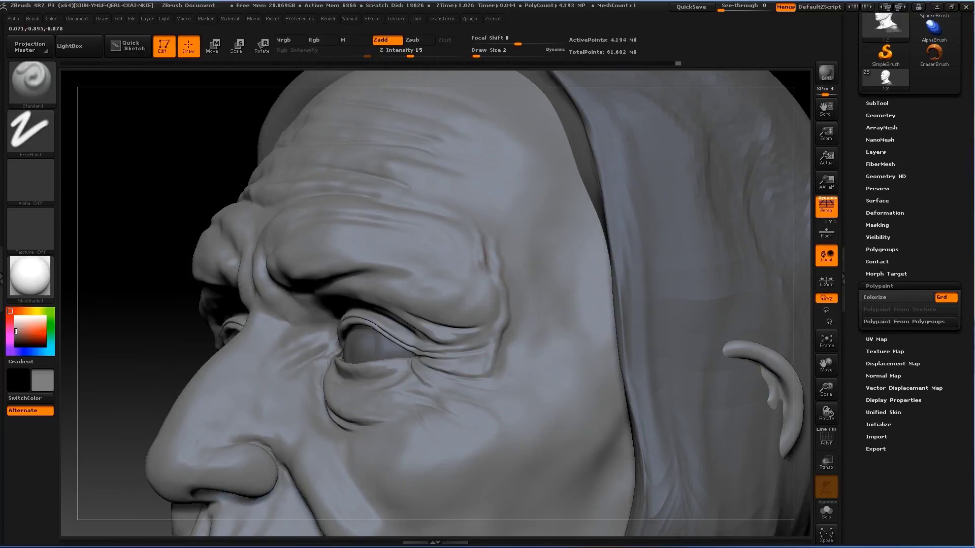
pyautogui.press('s')
pyautogui.write('1')
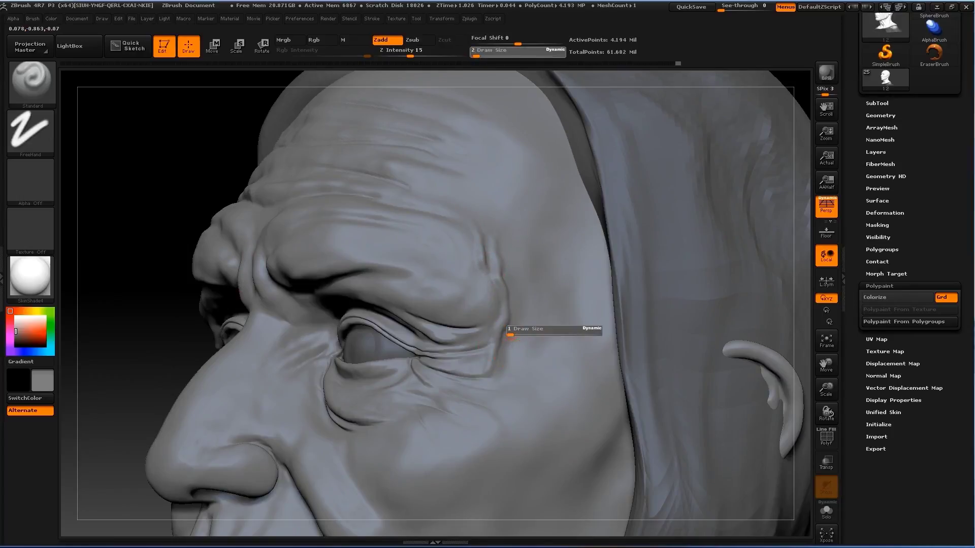
pyautogui.press('Return')
pyautogui.moveTo(505, 321); pyautogui.dragTo(525, 316)
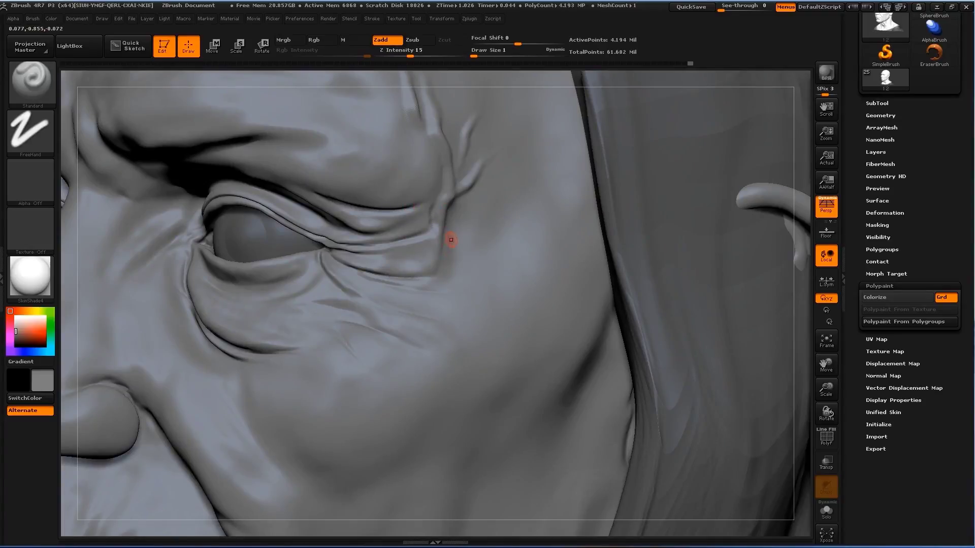
# Step: Deepen the outer eye-corner crease at size 2 and sharpen the cheek-to-hair crease at size 9
pyautogui.press('s')
pyautogui.click(413, 262)
pyautogui.moveTo(432, 288); pyautogui.dragTo(439, 271)
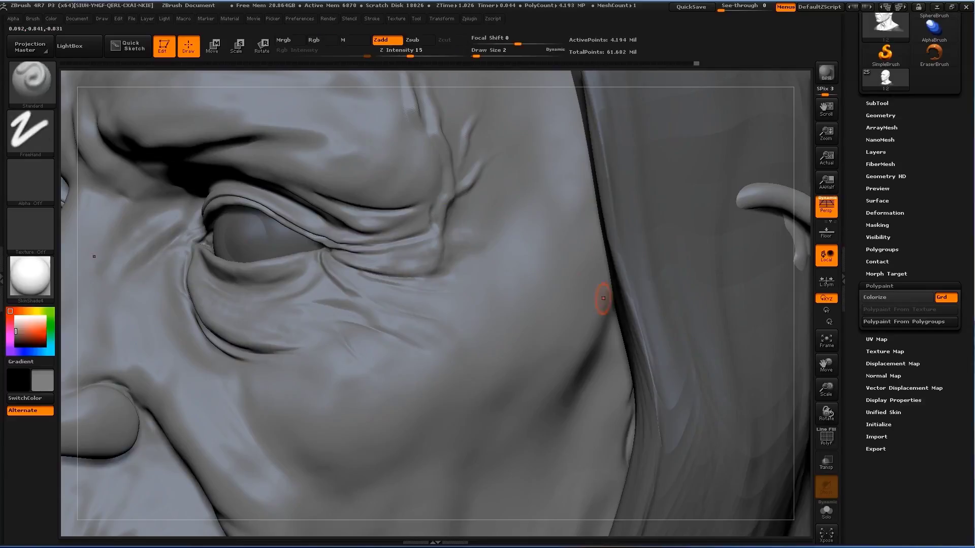
pyautogui.press('s')
pyautogui.click(547, 330)
pyautogui.moveTo(600, 224); pyautogui.dragTo(617, 340)
pyautogui.press('f')
pyautogui.moveTo(610, 292); pyautogui.dragTo(449, 246, button='right')
# Step: Shrink the brush to size 3 and re-sculpt the chin fold along the jaw
pyautogui.press('s')
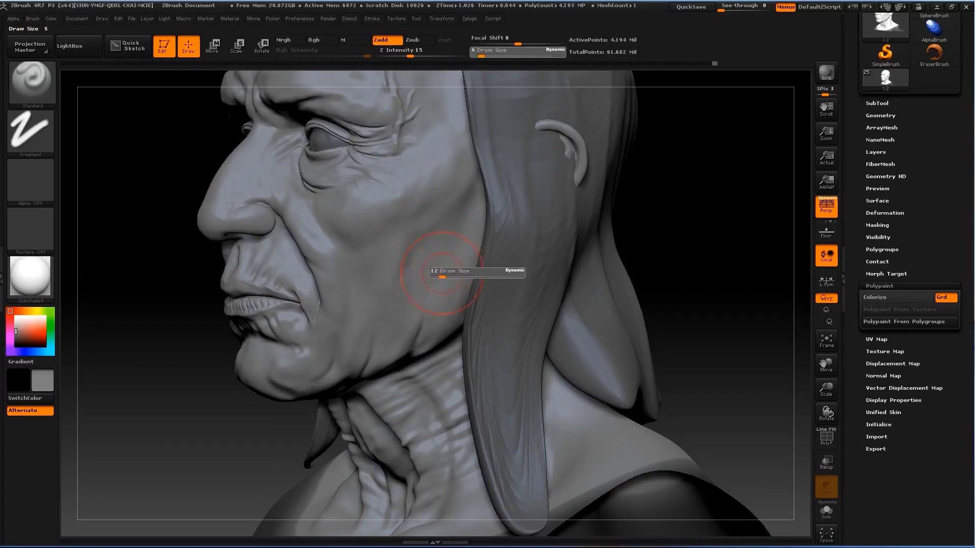
pyautogui.press('s')
pyautogui.click(394, 325)
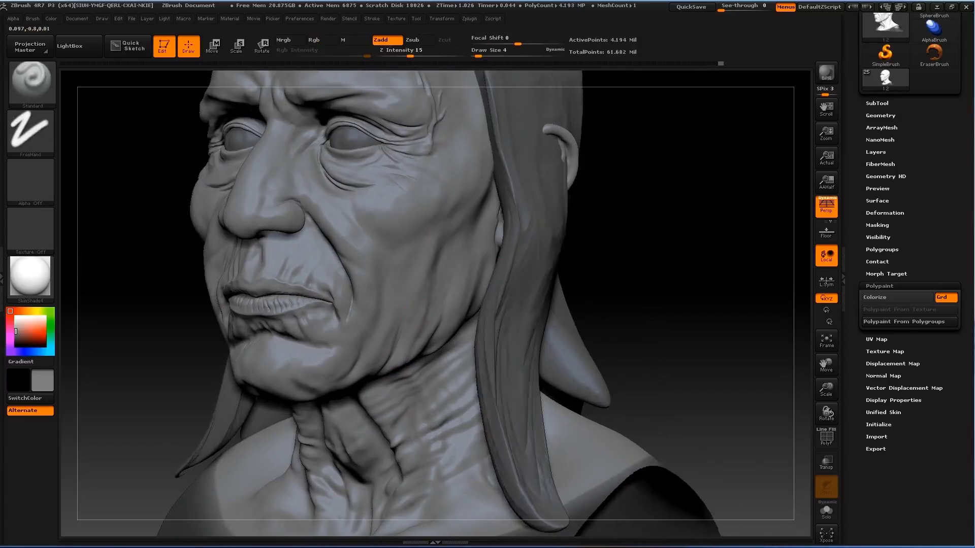
pyautogui.press('s')
pyautogui.click(398, 259)
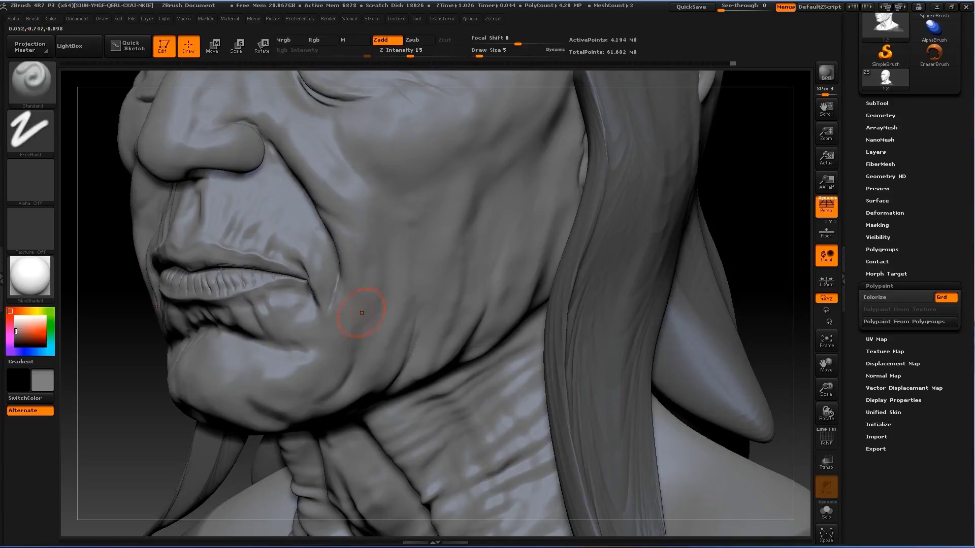
pyautogui.moveTo(337, 402); pyautogui.dragTo(308, 411)
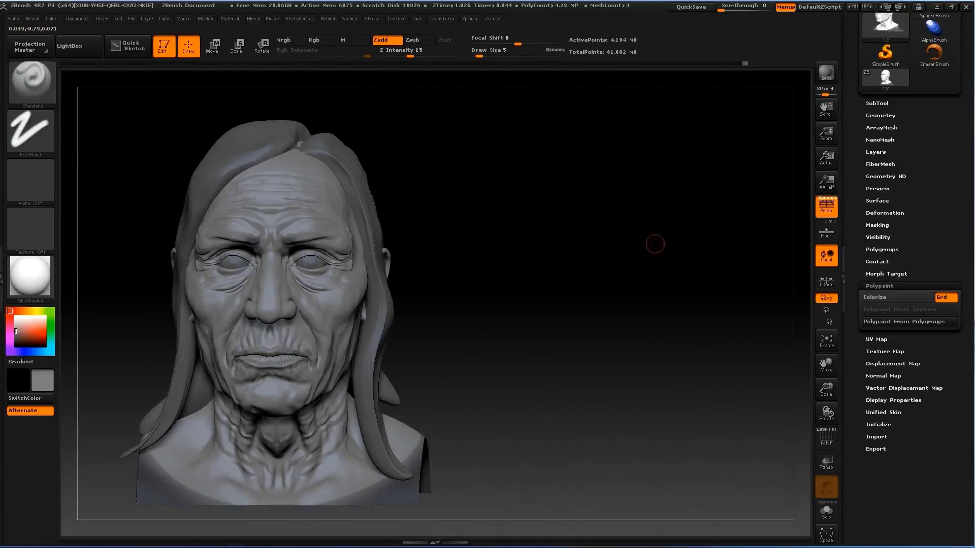
pyautogui.moveTo(654, 244); pyautogui.dragTo(694, 206)
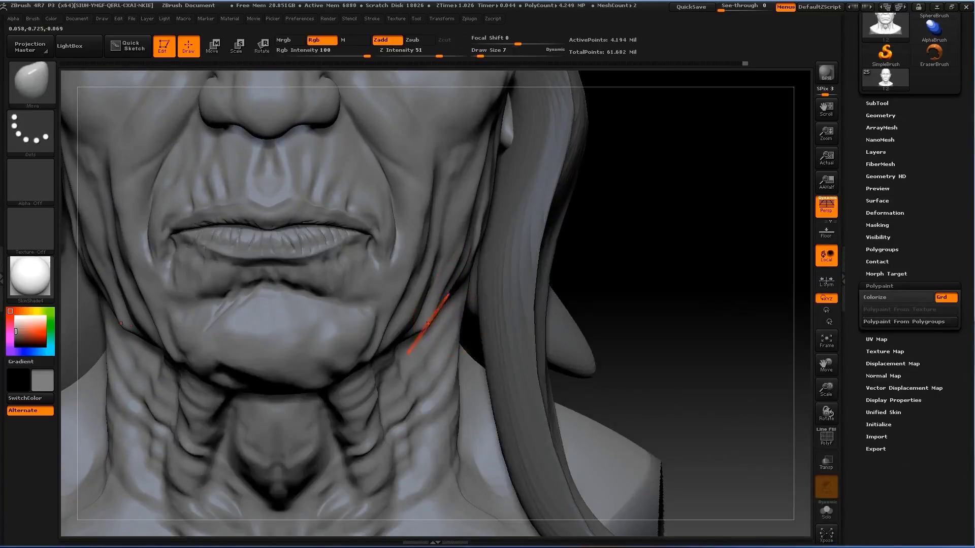
# Step: Carve horizontal Dam_Standard creases across the front and side of the neck, then turn the bust front
pyautogui.press('b')
pyautogui.press('d')
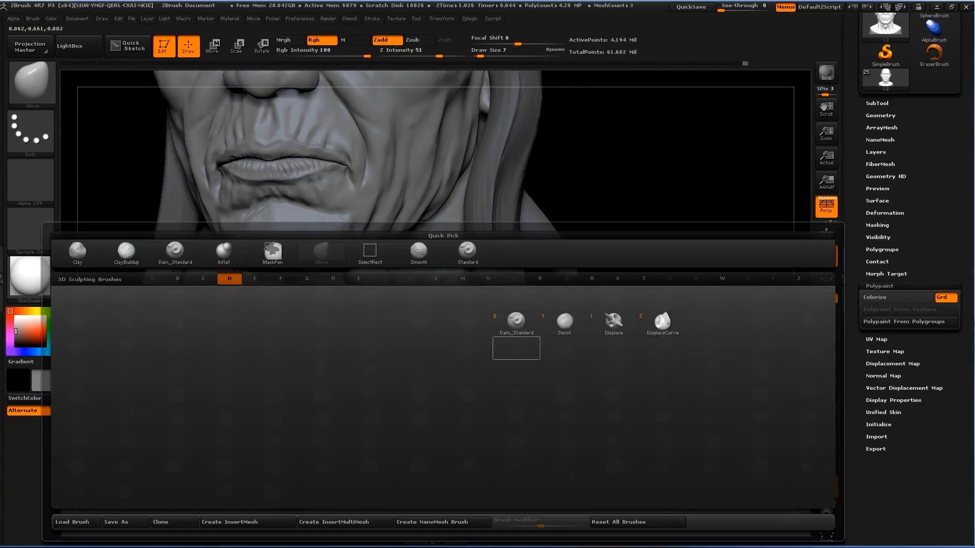
pyautogui.press('s')
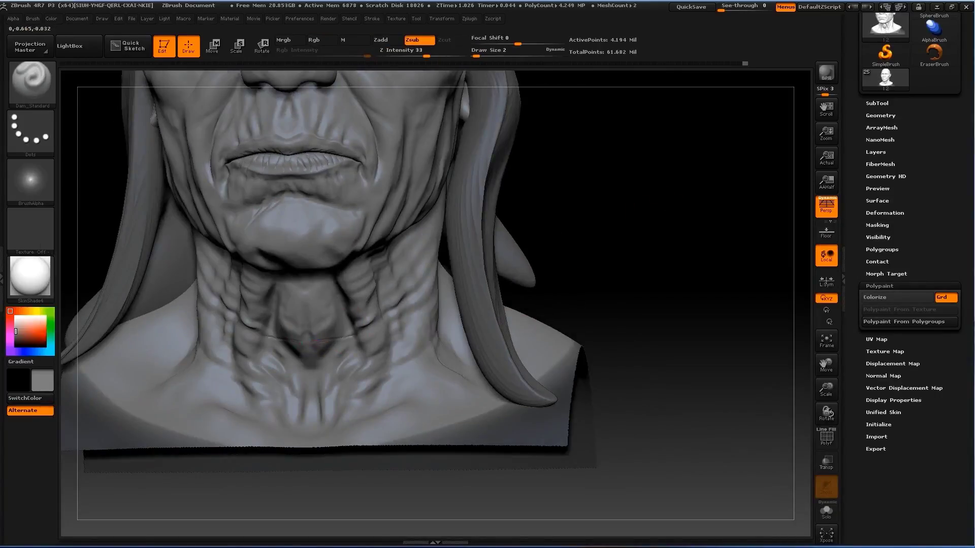
pyautogui.moveTo(279, 320)
pyautogui.mouseDown()
pyautogui.moveTo(329, 320)
pyautogui.moveTo(326, 305)
pyautogui.mouseUp()
pyautogui.moveTo(443, 288); pyautogui.dragTo(487, 264)
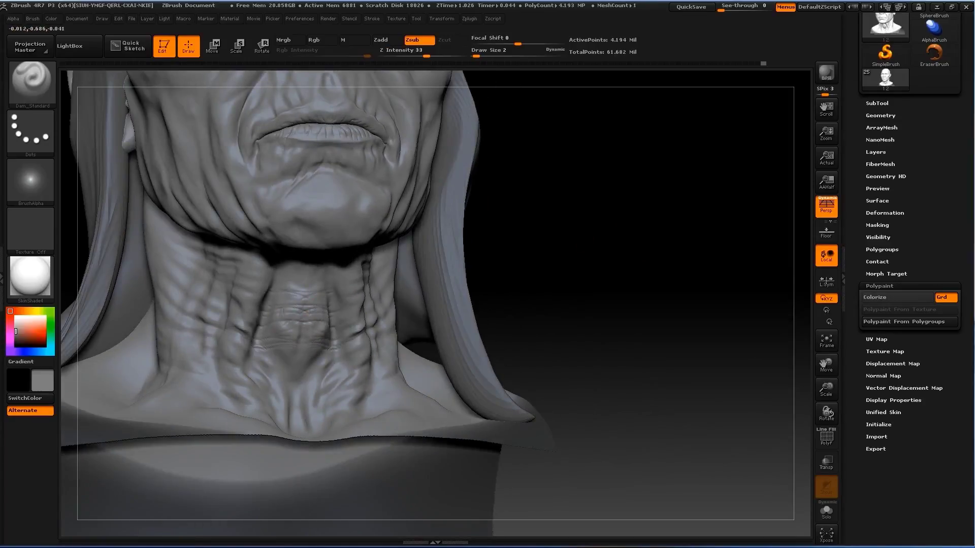
pyautogui.moveTo(583, 254)
pyautogui.mouseDown()
pyautogui.moveTo(261, 344)
pyautogui.moveTo(323, 355)
pyautogui.mouseUp()
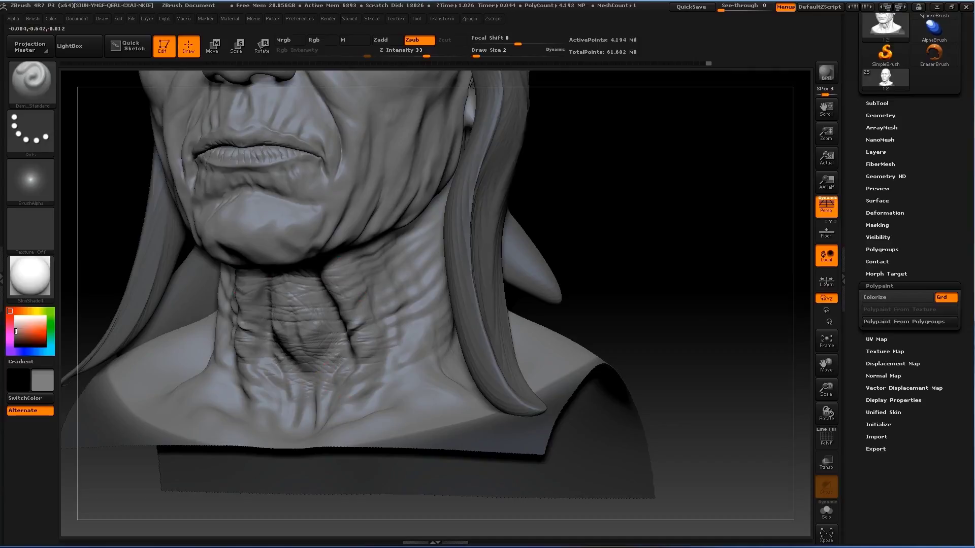
pyautogui.moveTo(589, 250); pyautogui.dragTo(287, 339)
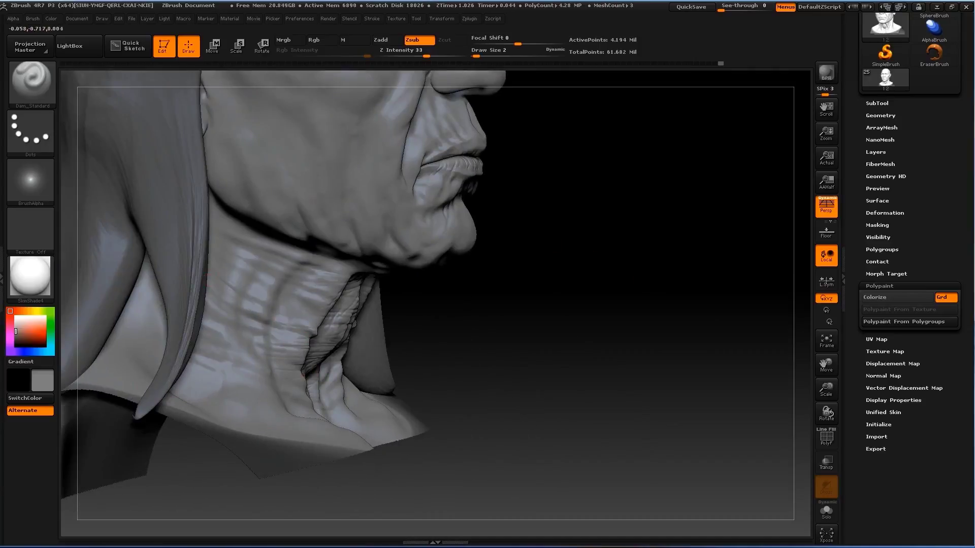
pyautogui.moveTo(322, 269); pyautogui.dragTo(256, 350)
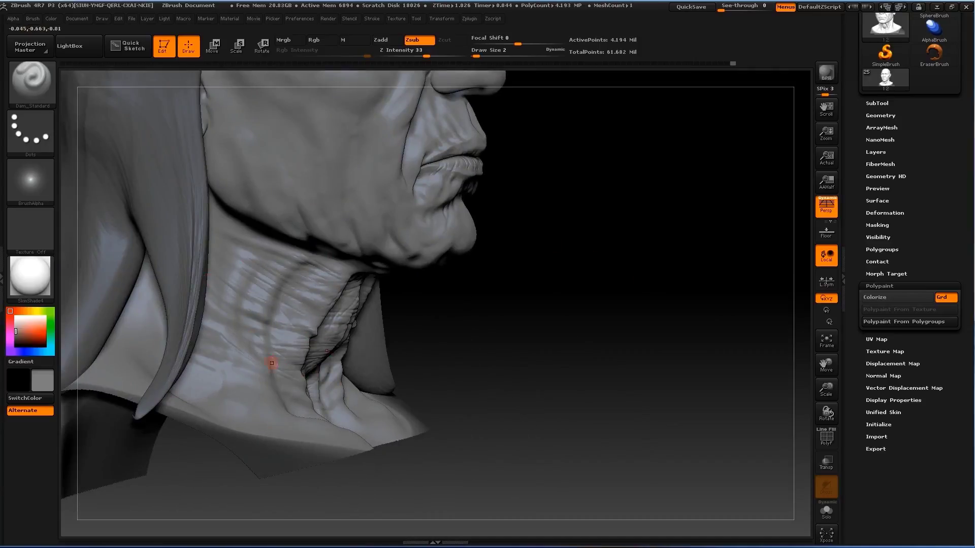
pyautogui.press('f')
pyautogui.moveTo(583, 243)
pyautogui.mouseDown()
pyautogui.moveTo(628, 231)
pyautogui.moveTo(702, 281)
pyautogui.moveTo(631, 311)
pyautogui.moveTo(682, 342)
pyautogui.mouseUp()
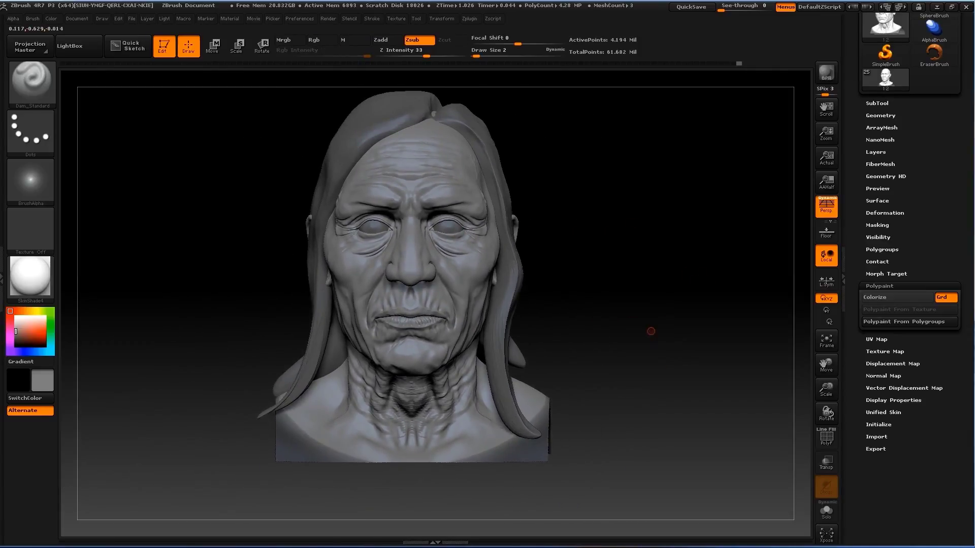
# Step: Raise the brush size to 14 and show the four sculpt layers under Tool > Layers
pyautogui.press('s')
pyautogui.keyDown('alt'); pyautogui.moveTo(645, 292); pyautogui.dragTo(662, 315); pyautogui.keyUp('alt')
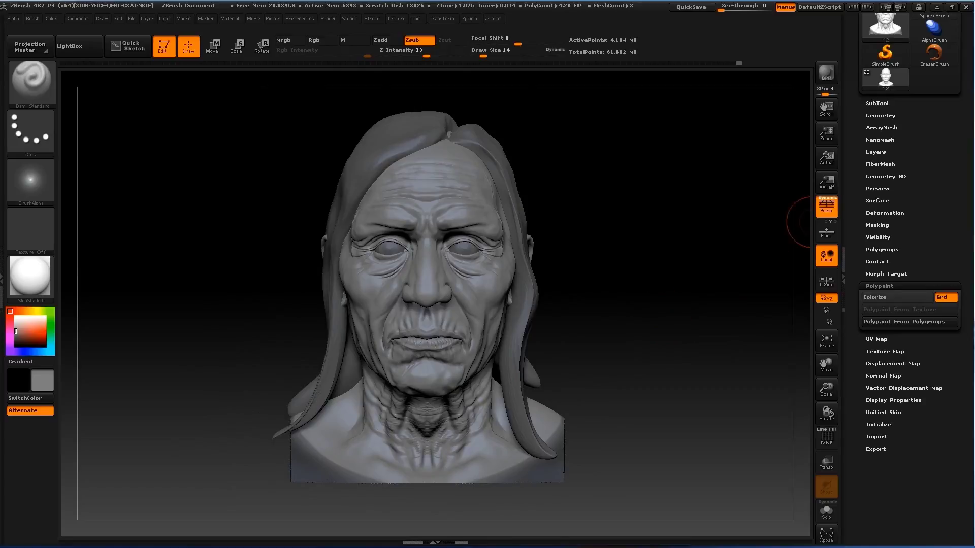
pyautogui.click(877, 103)
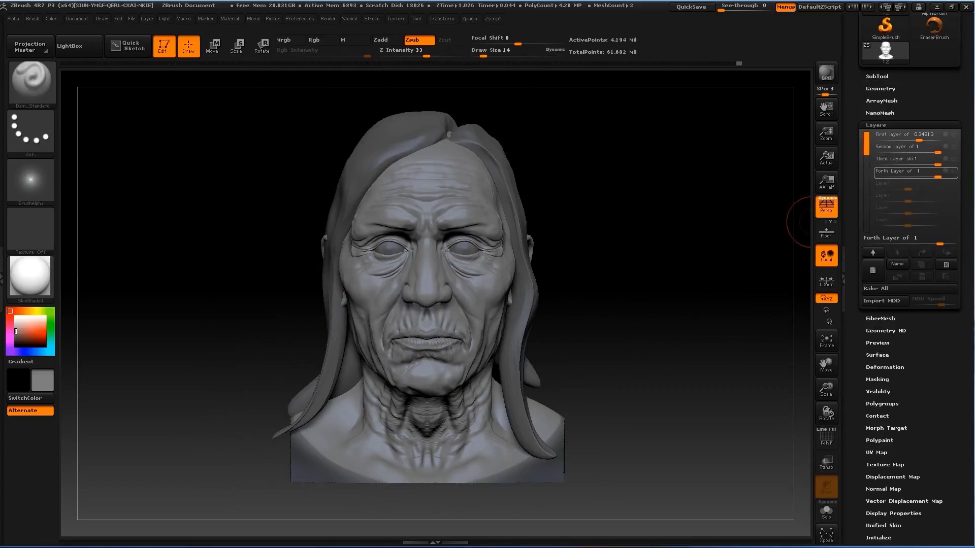